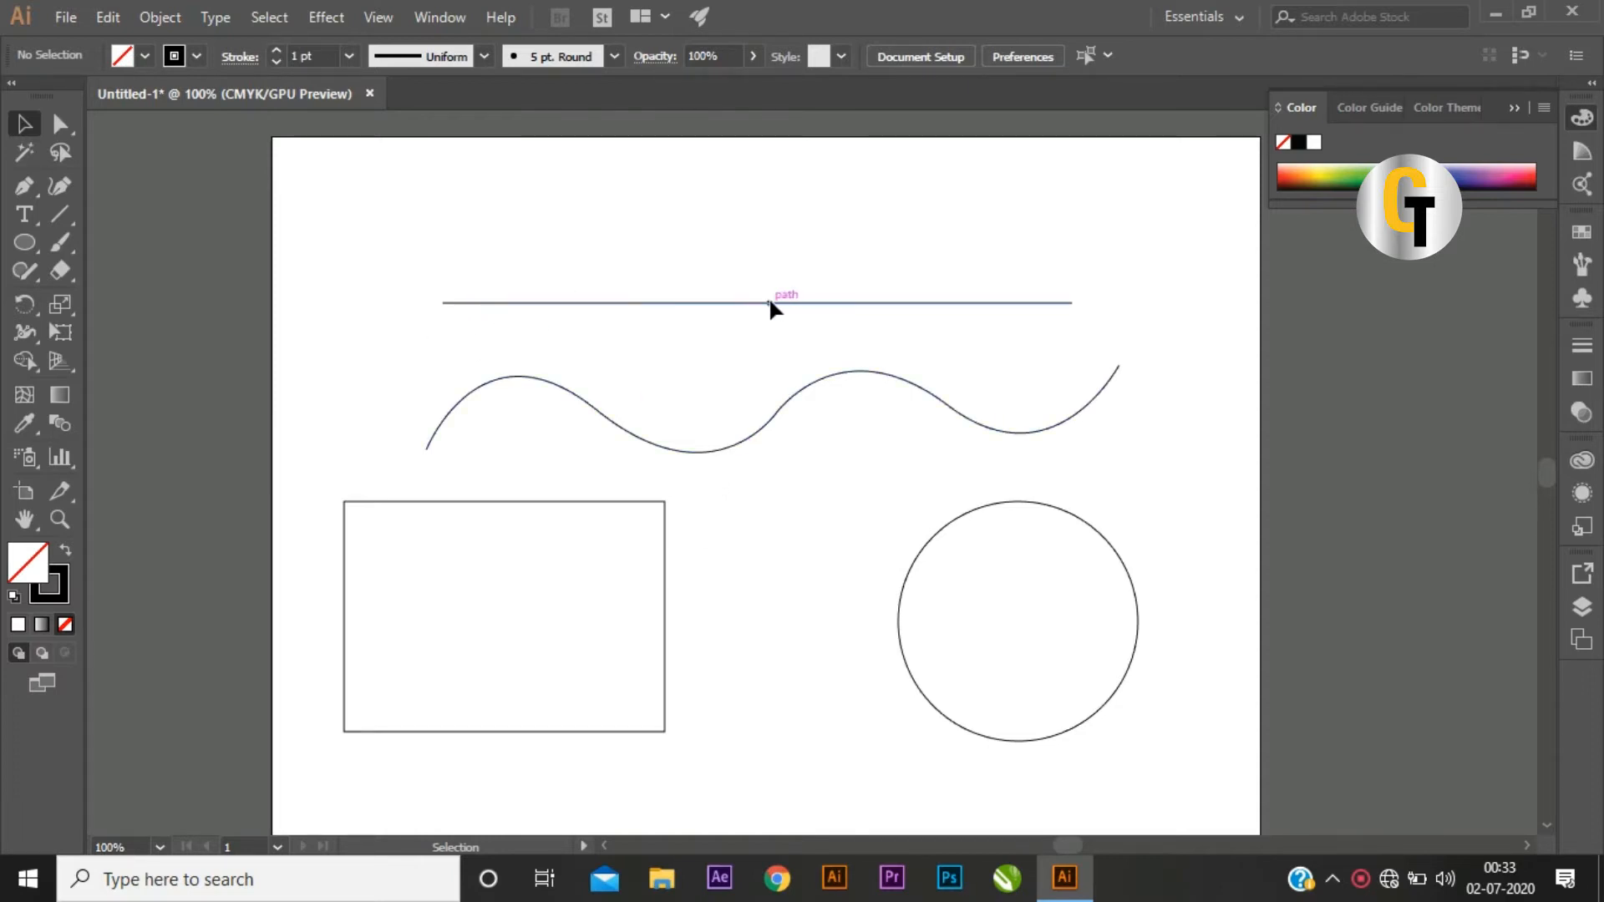
Step: Move the whole straight line slightly up and to the right, and leave it deselected
click(790, 311)
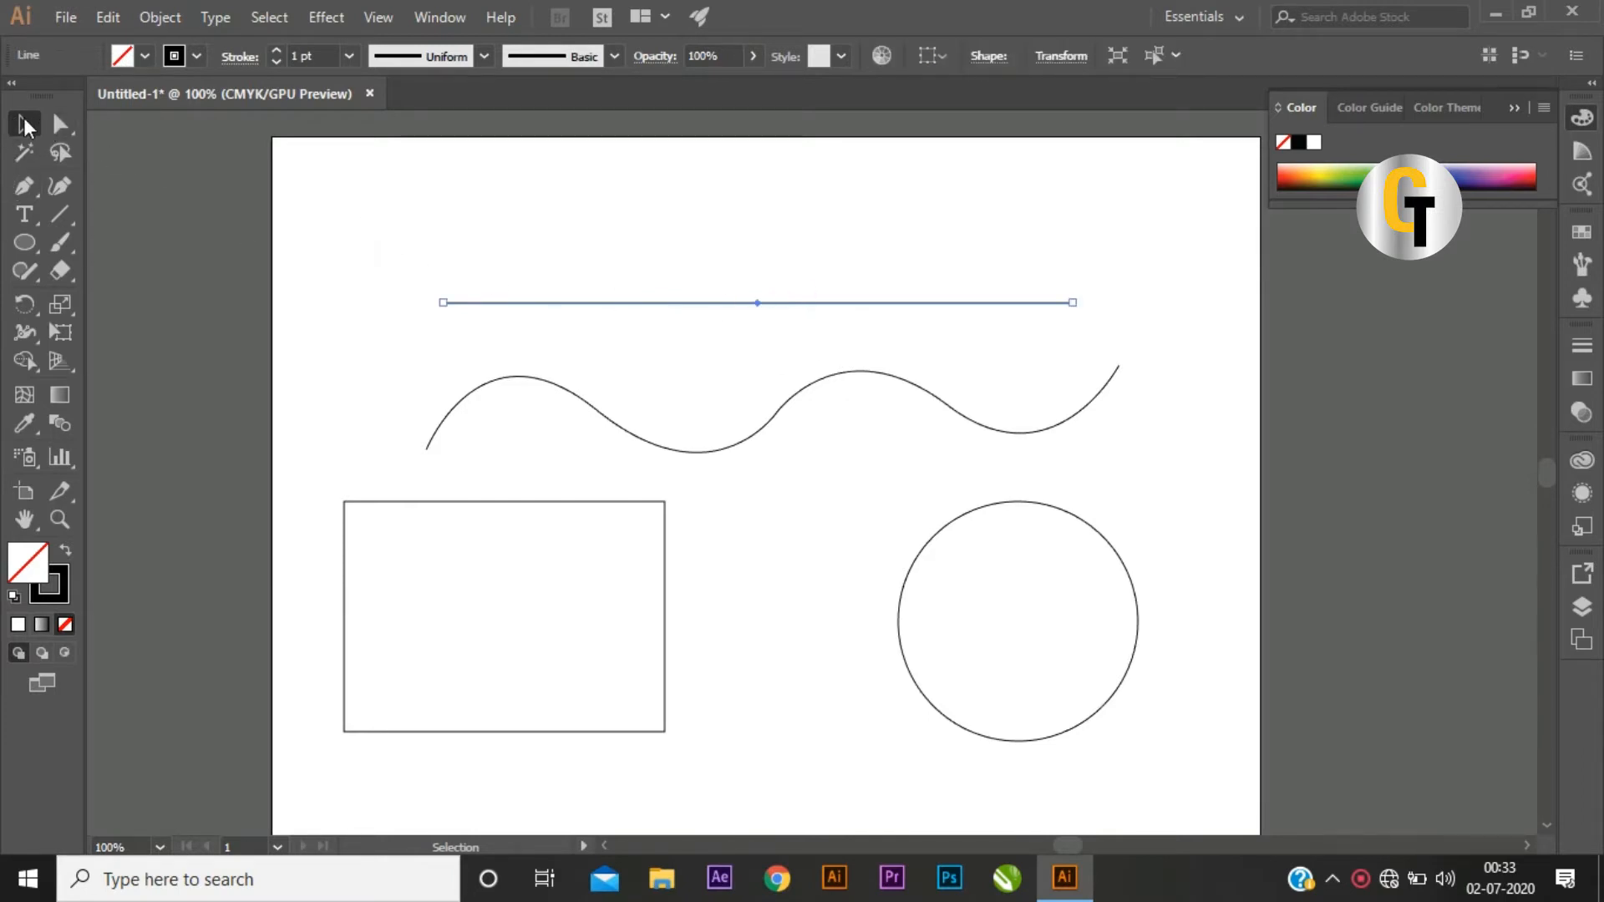
drag(763, 306, 797, 265)
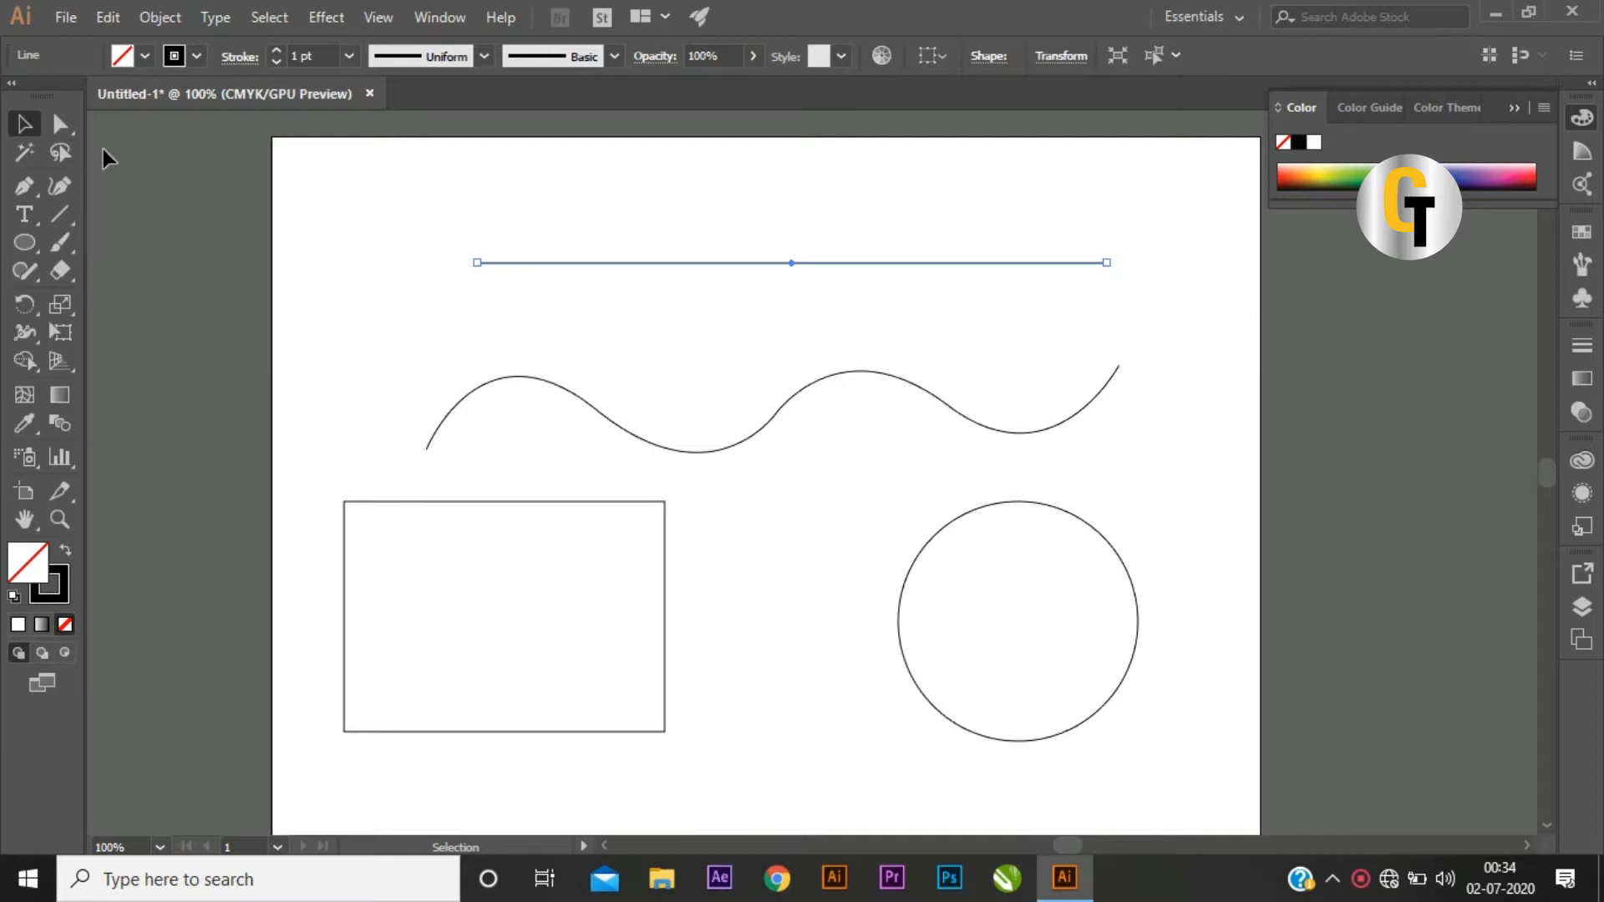
click(60, 124)
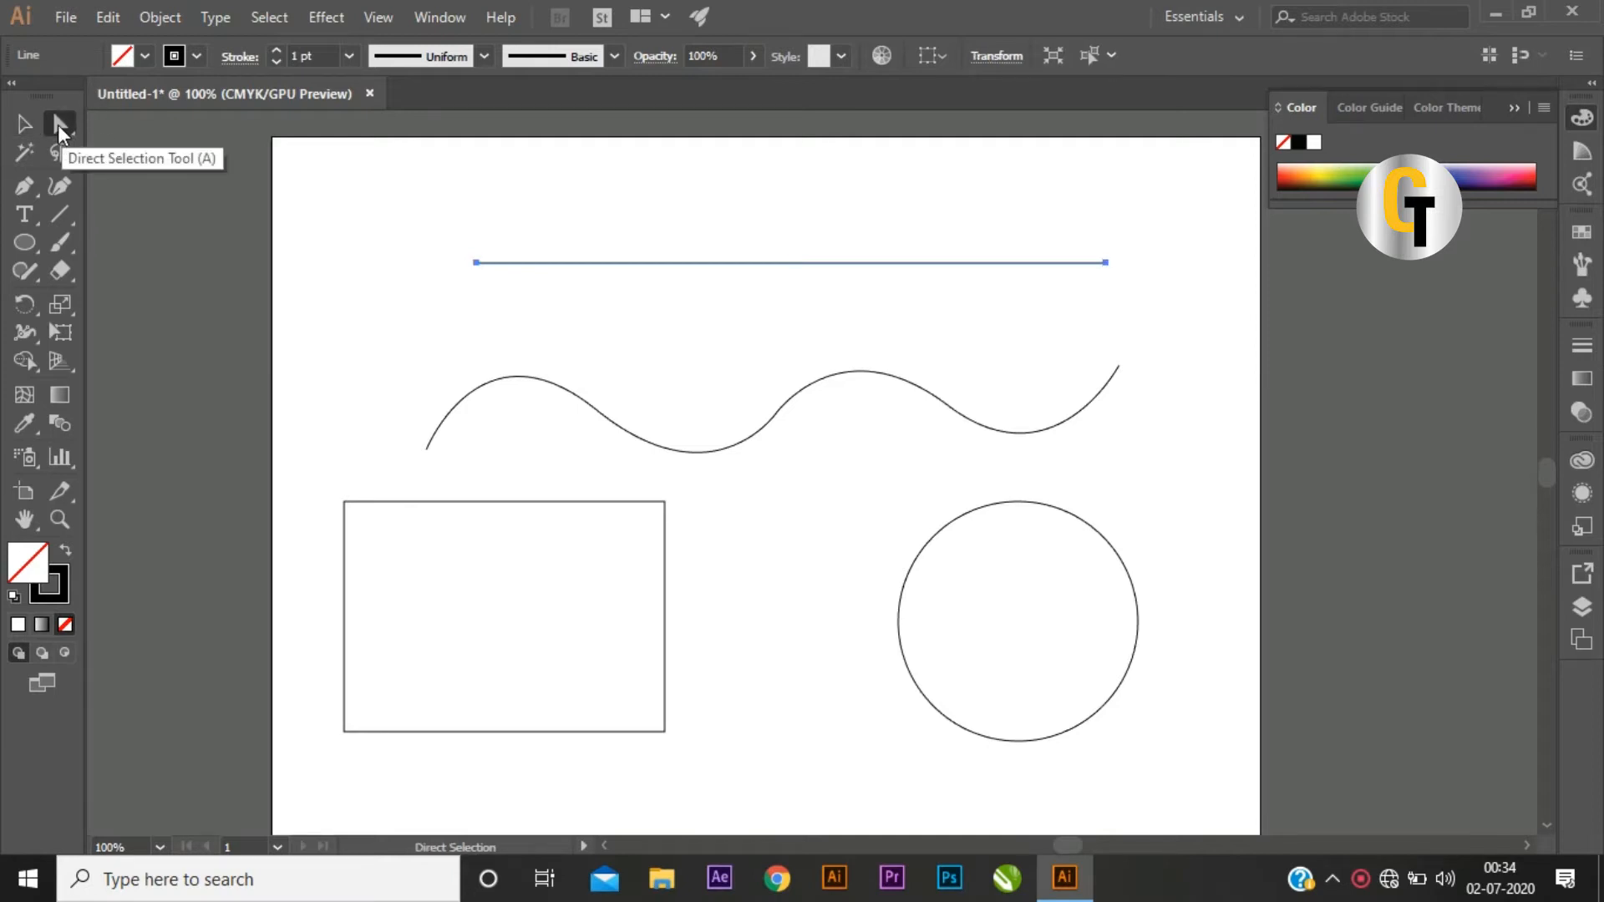
click(24, 124)
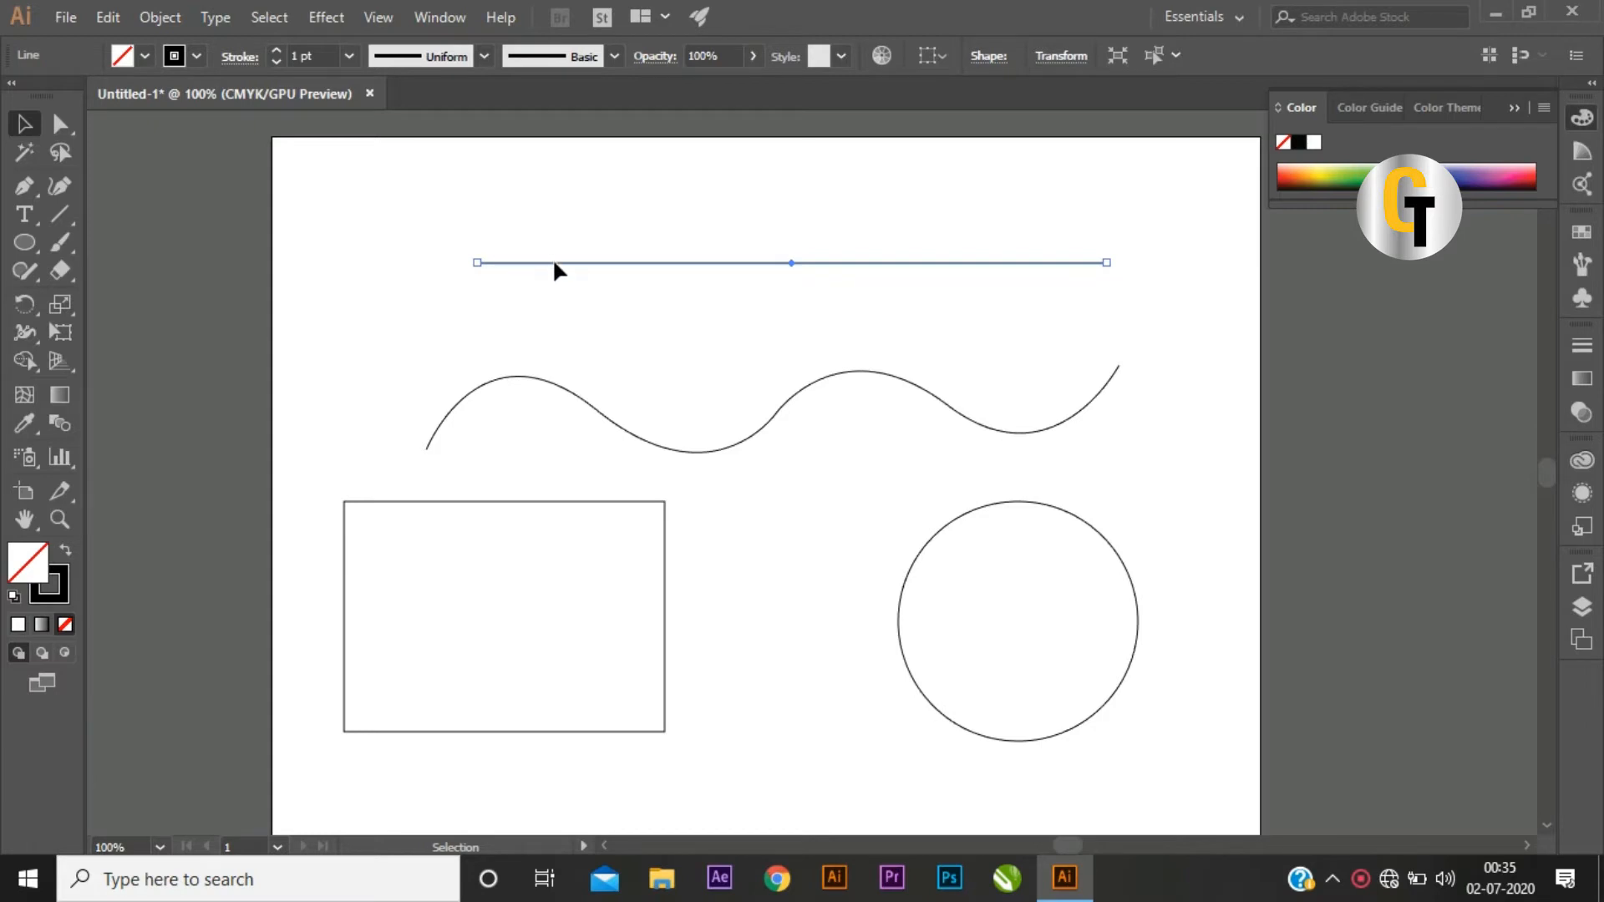
click(393, 331)
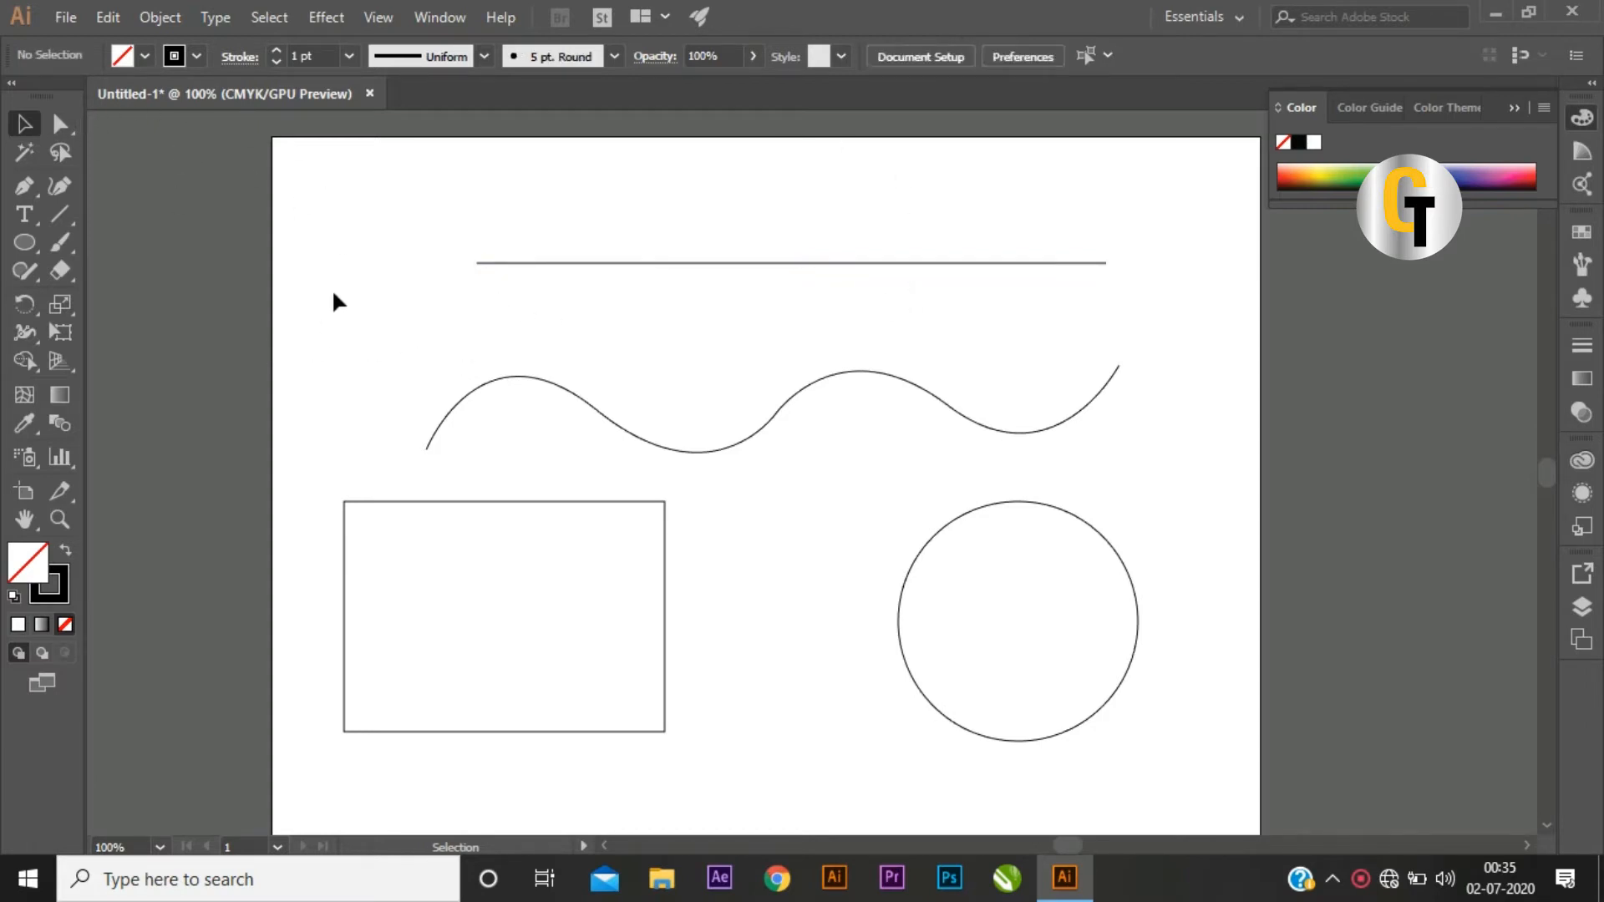
Step: With the Direct Selection tool, move the straight line's right endpoint up to about X 693 pt, Y 42 pt
click(61, 126)
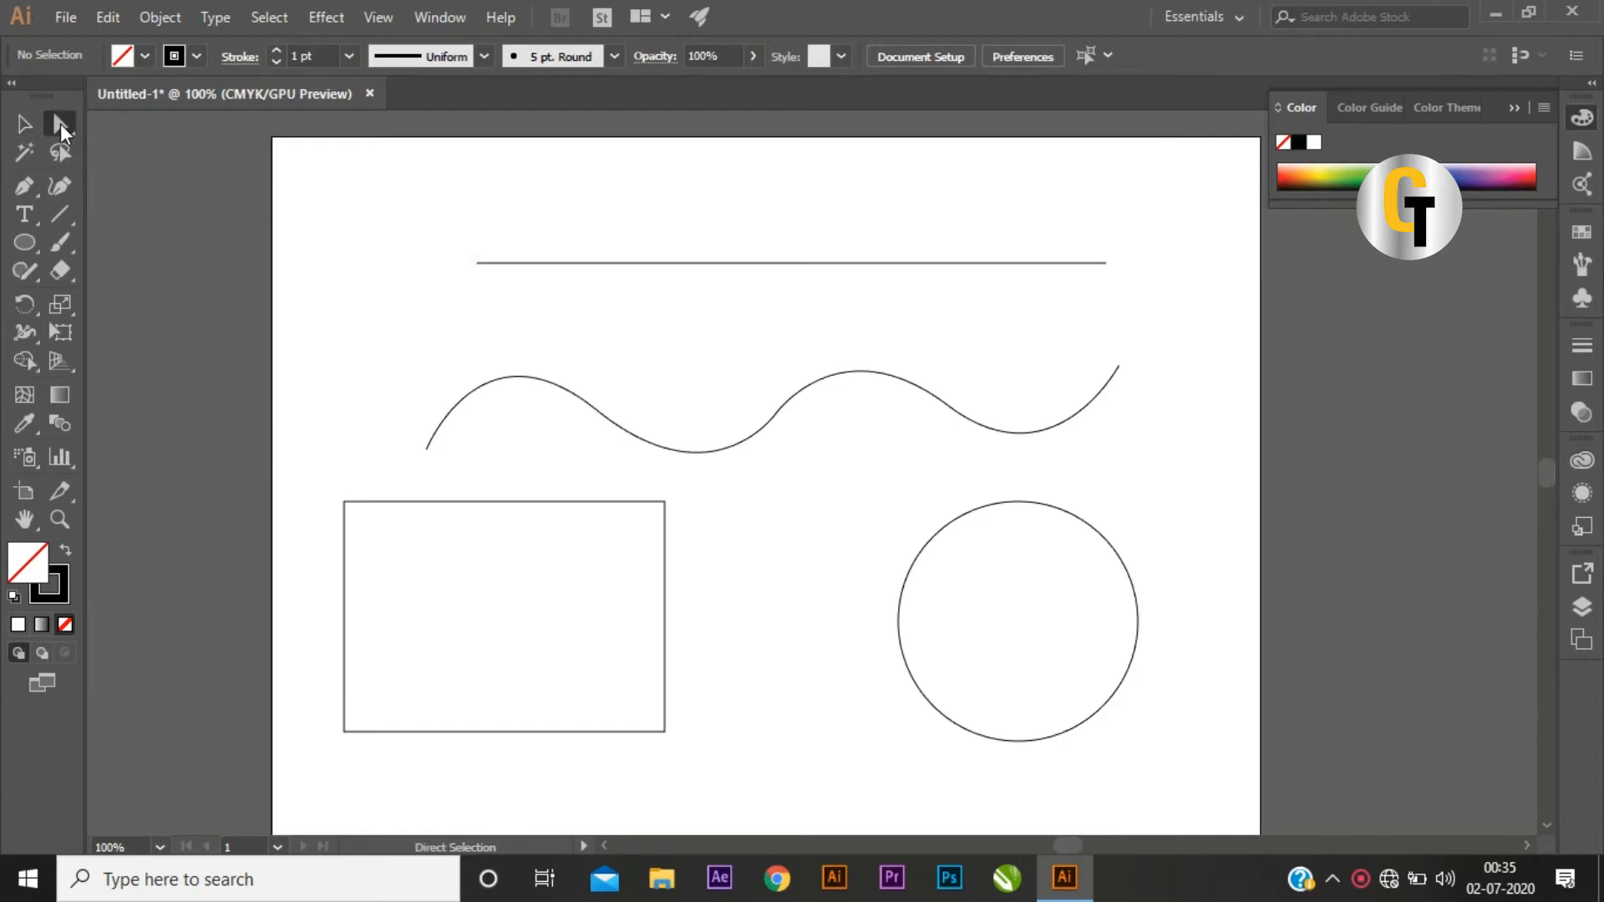
click(770, 264)
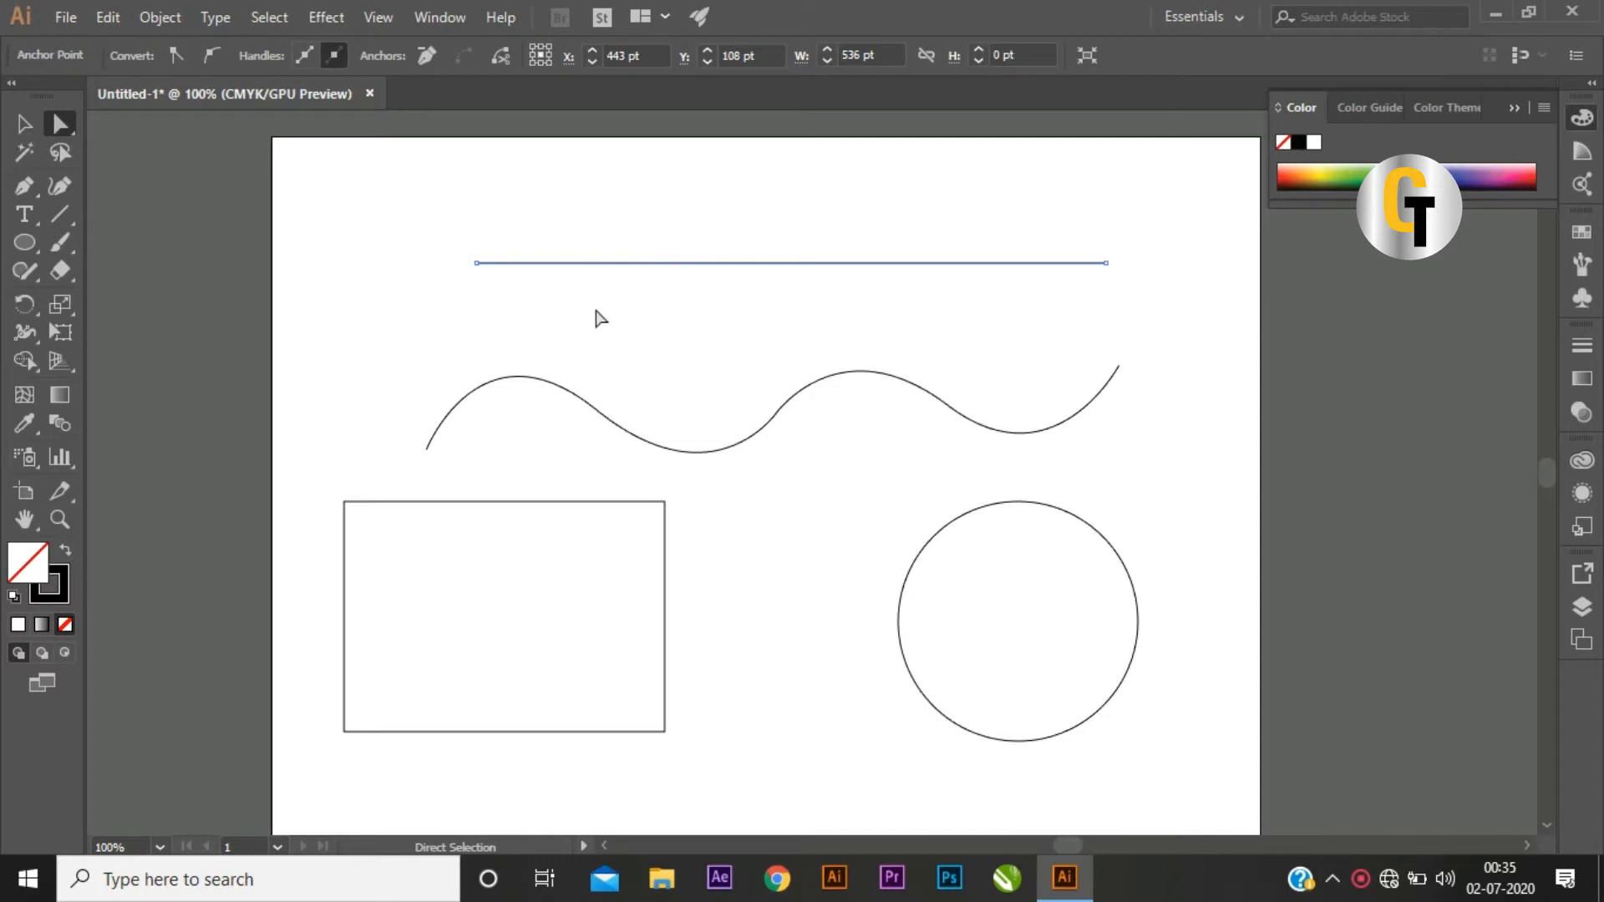
ctrl+click(470, 269)
drag(827, 503, 505, 430)
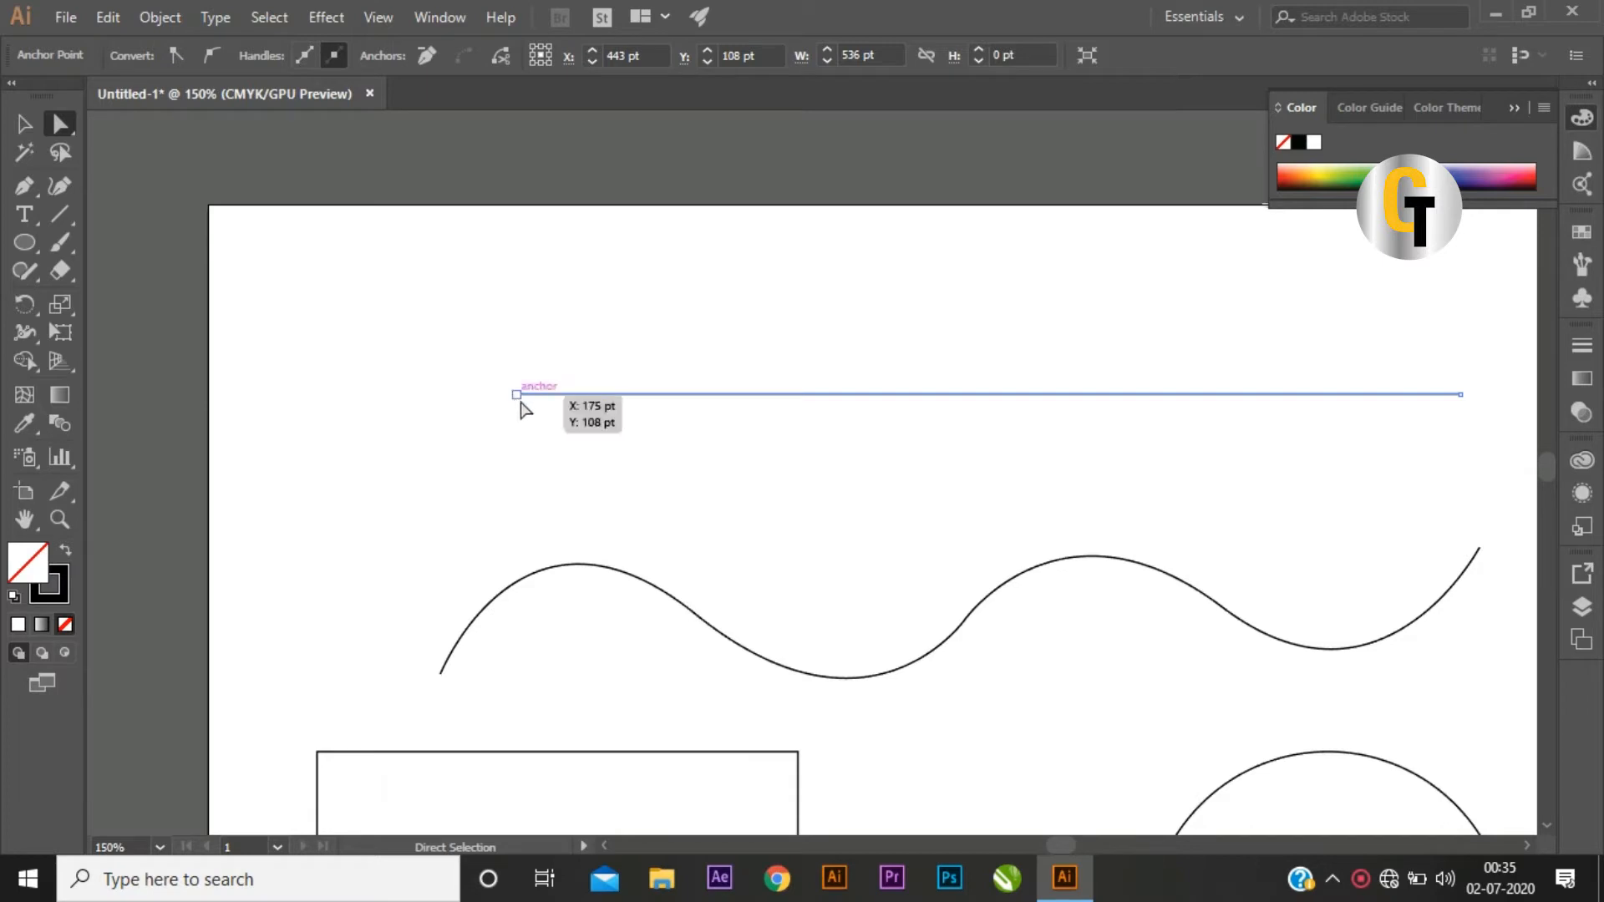
drag(1039, 466, 834, 437)
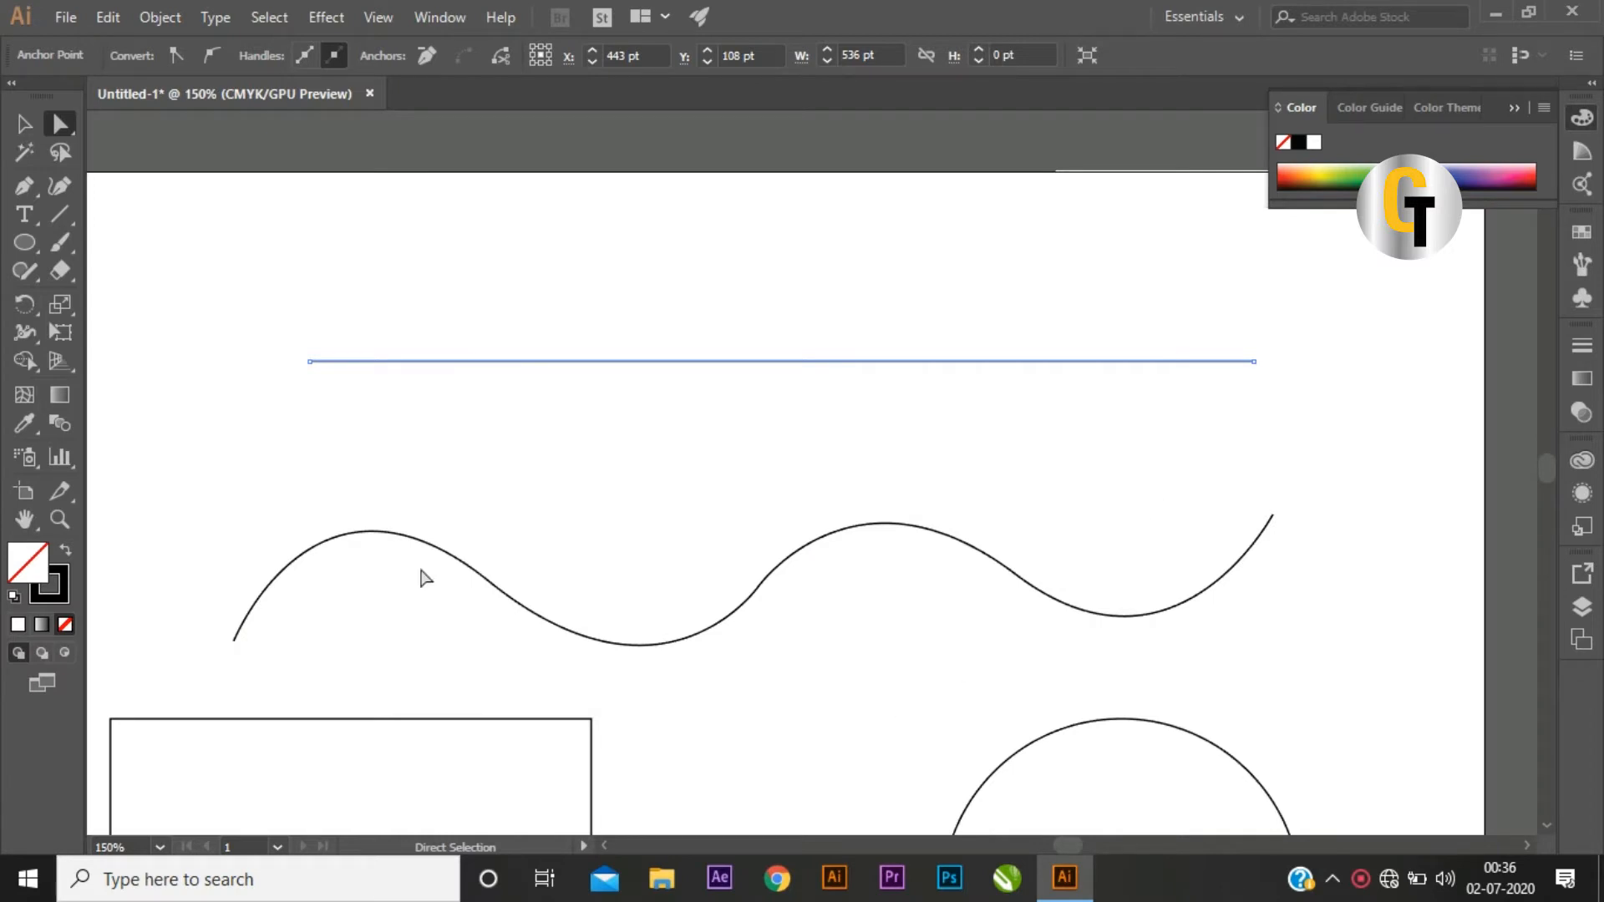
click(1255, 364)
drag(1254, 364, 1224, 247)
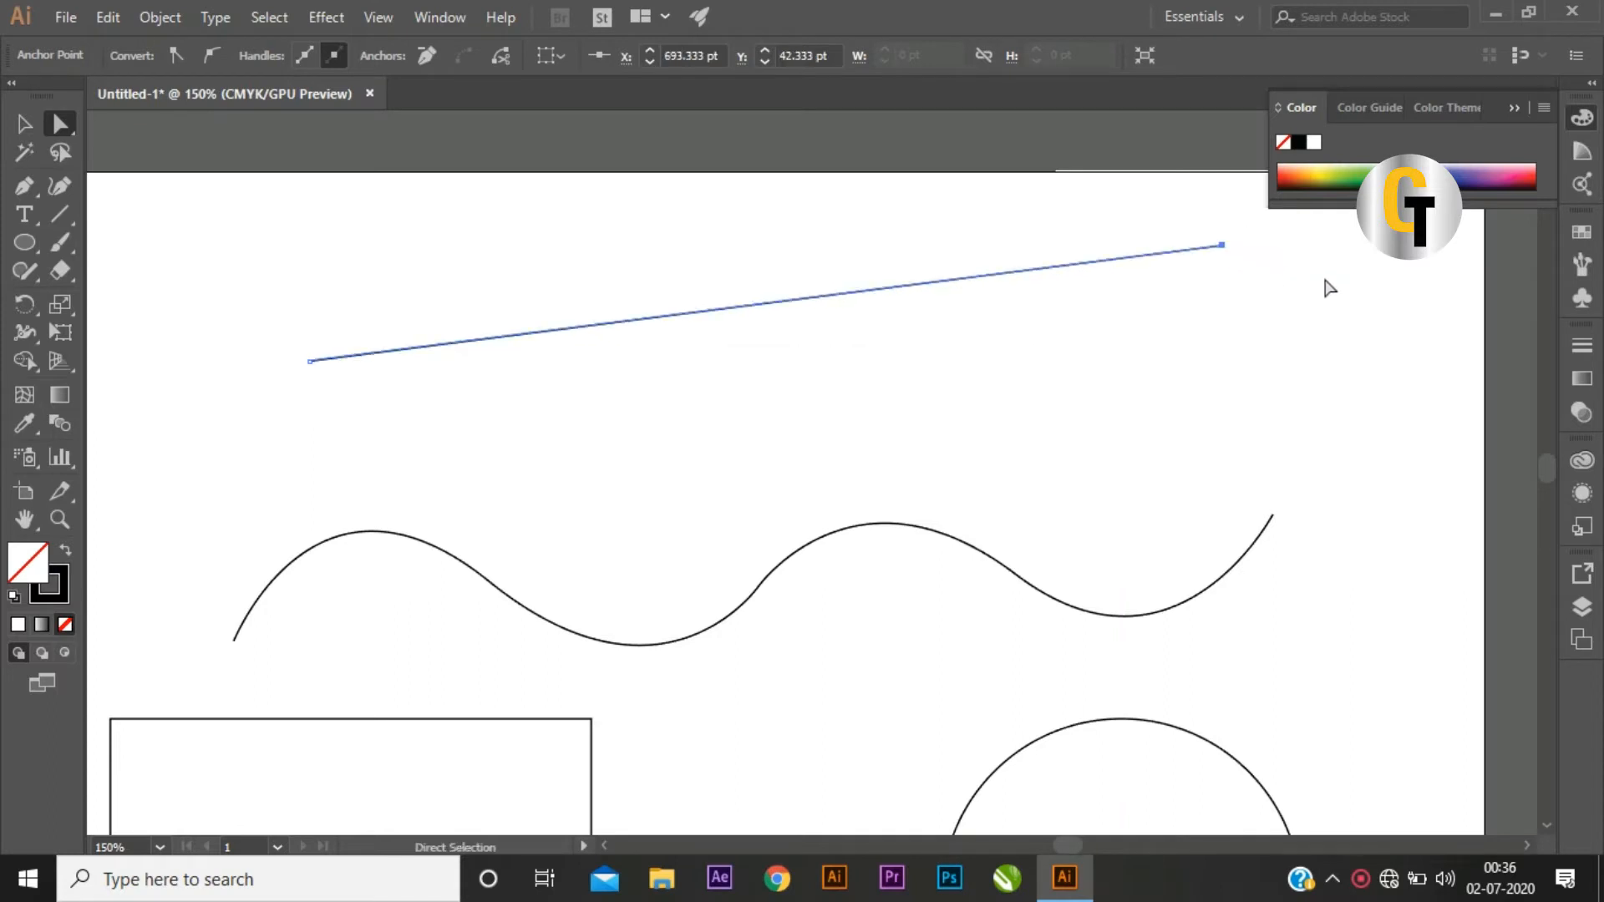
Step: Reposition the straight line's left endpoint inward to about X 233 pt and reselect only that anchor
click(310, 362)
drag(180, 277, 562, 400)
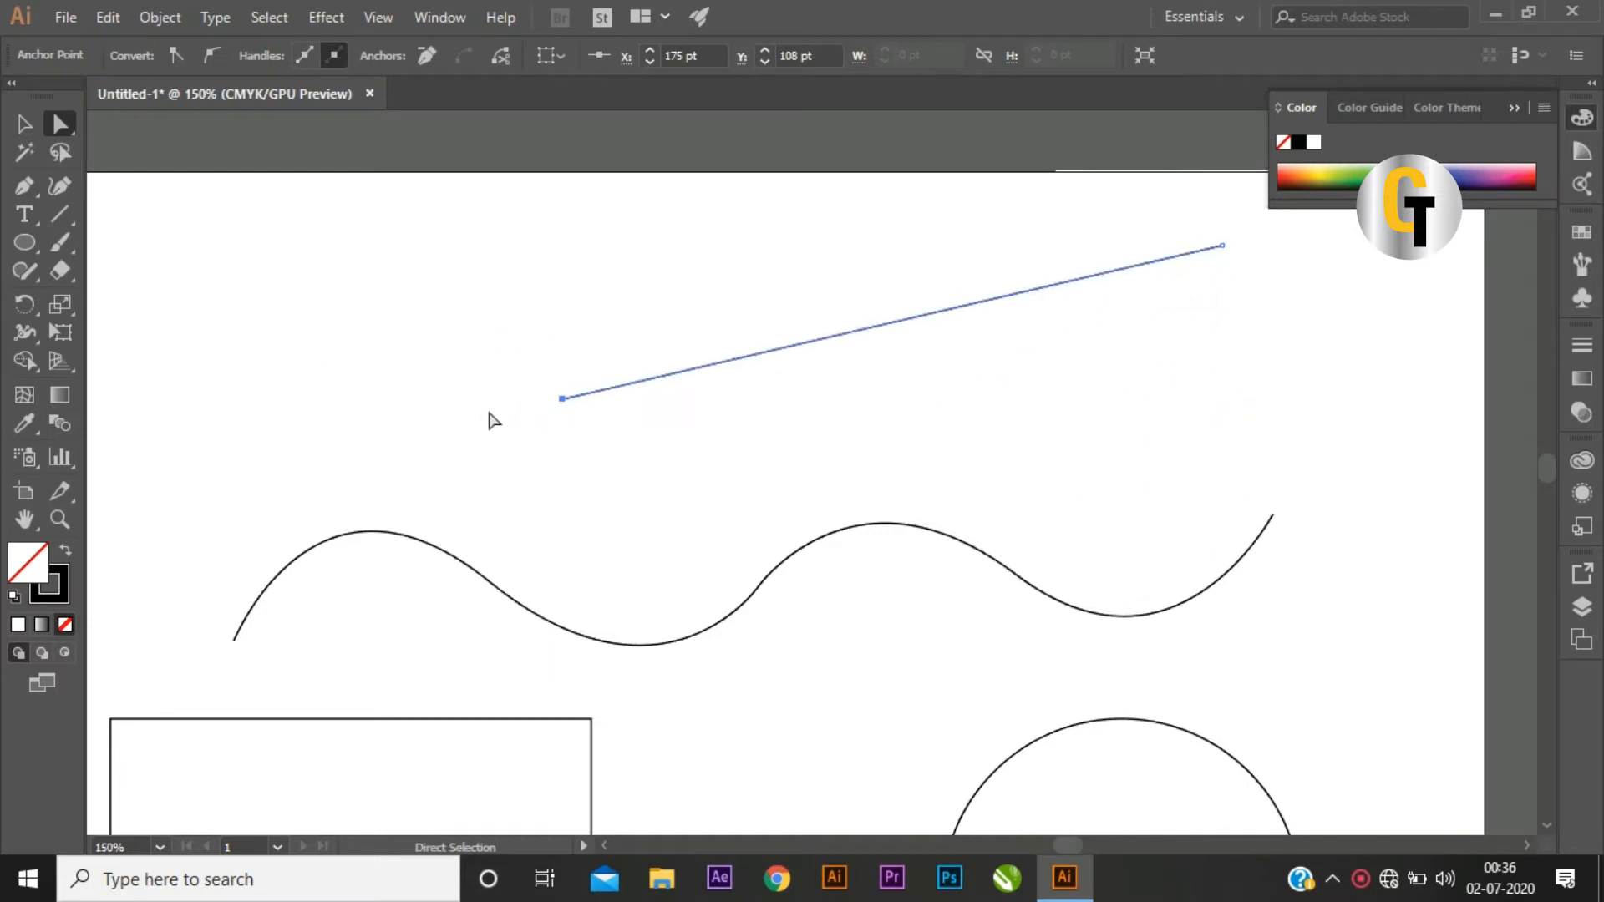
click(493, 419)
drag(431, 329, 648, 479)
drag(563, 399, 413, 313)
drag(357, 258, 449, 358)
Step: Nudge the straight line's left endpoint vertically downward in small increments
key(Down)
key(Down)
key(Down)
key(Down)
key(Down)
key(Down)
key(Down)
key(Down)
key(Down)
key(Down)
key(Down)
key(Down)
key(Down)
key(Down)
key(Down)
key(Down)
key(Down)
key(Down)
key(Down)
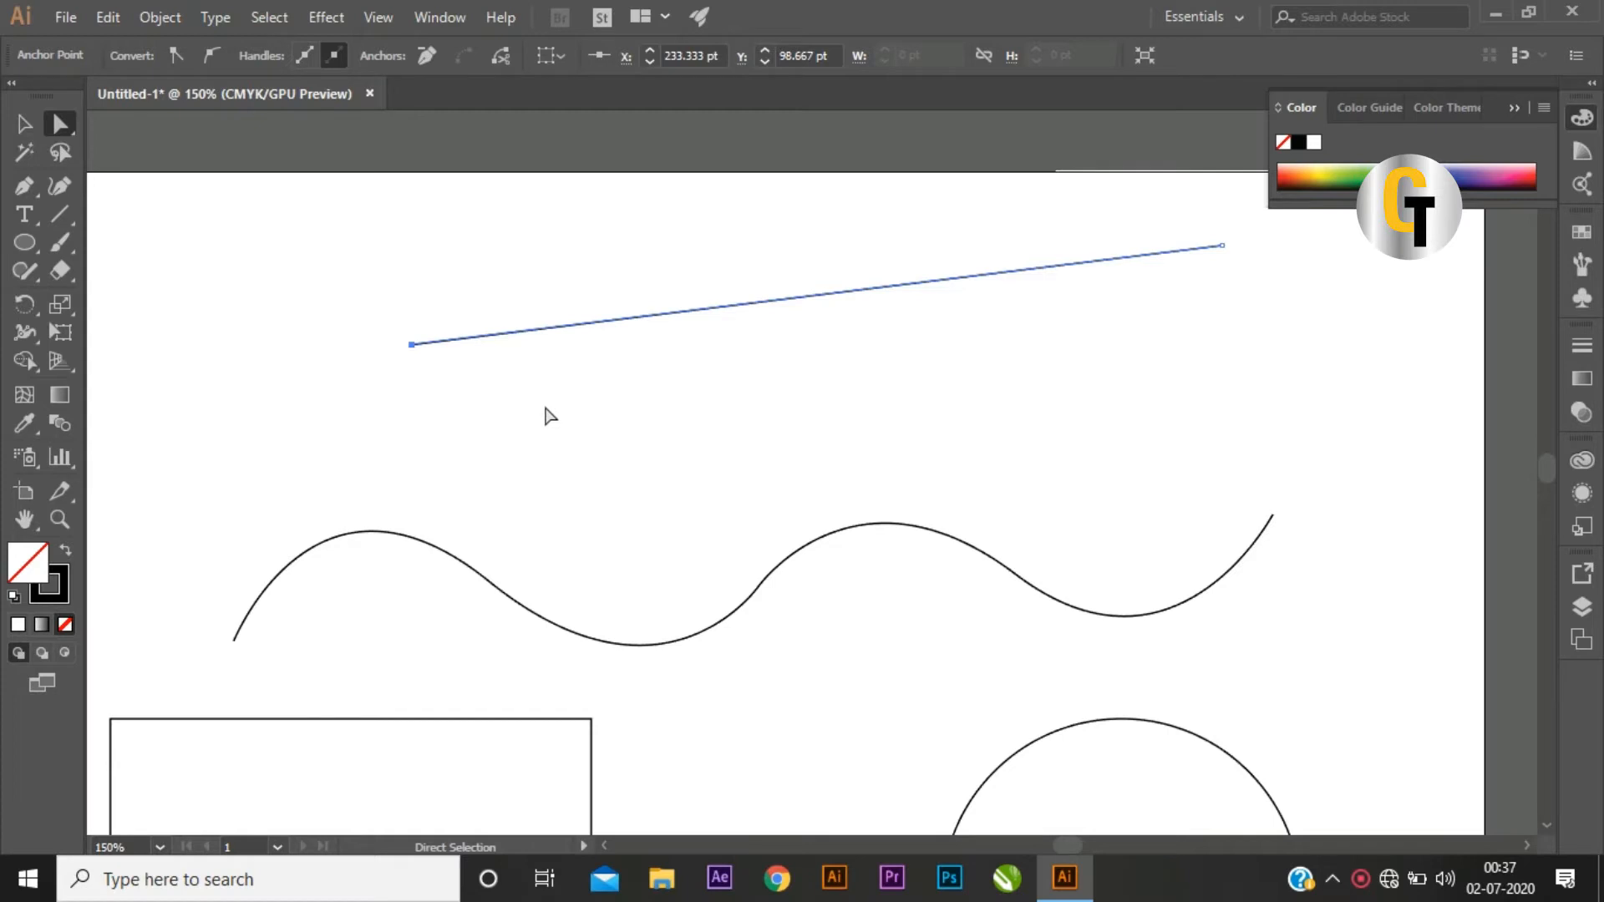
key(Down)
key(Down)
key(Down)
key(Down)
key(Down)
key(Down)
key(Down)
key(Down)
key(Down)
key(Down)
key(Down)
key(Down)
key(Down)
key(Down)
key(Down)
key(Down)
key(Down)
key(Down)
key(Down)
key(Down)
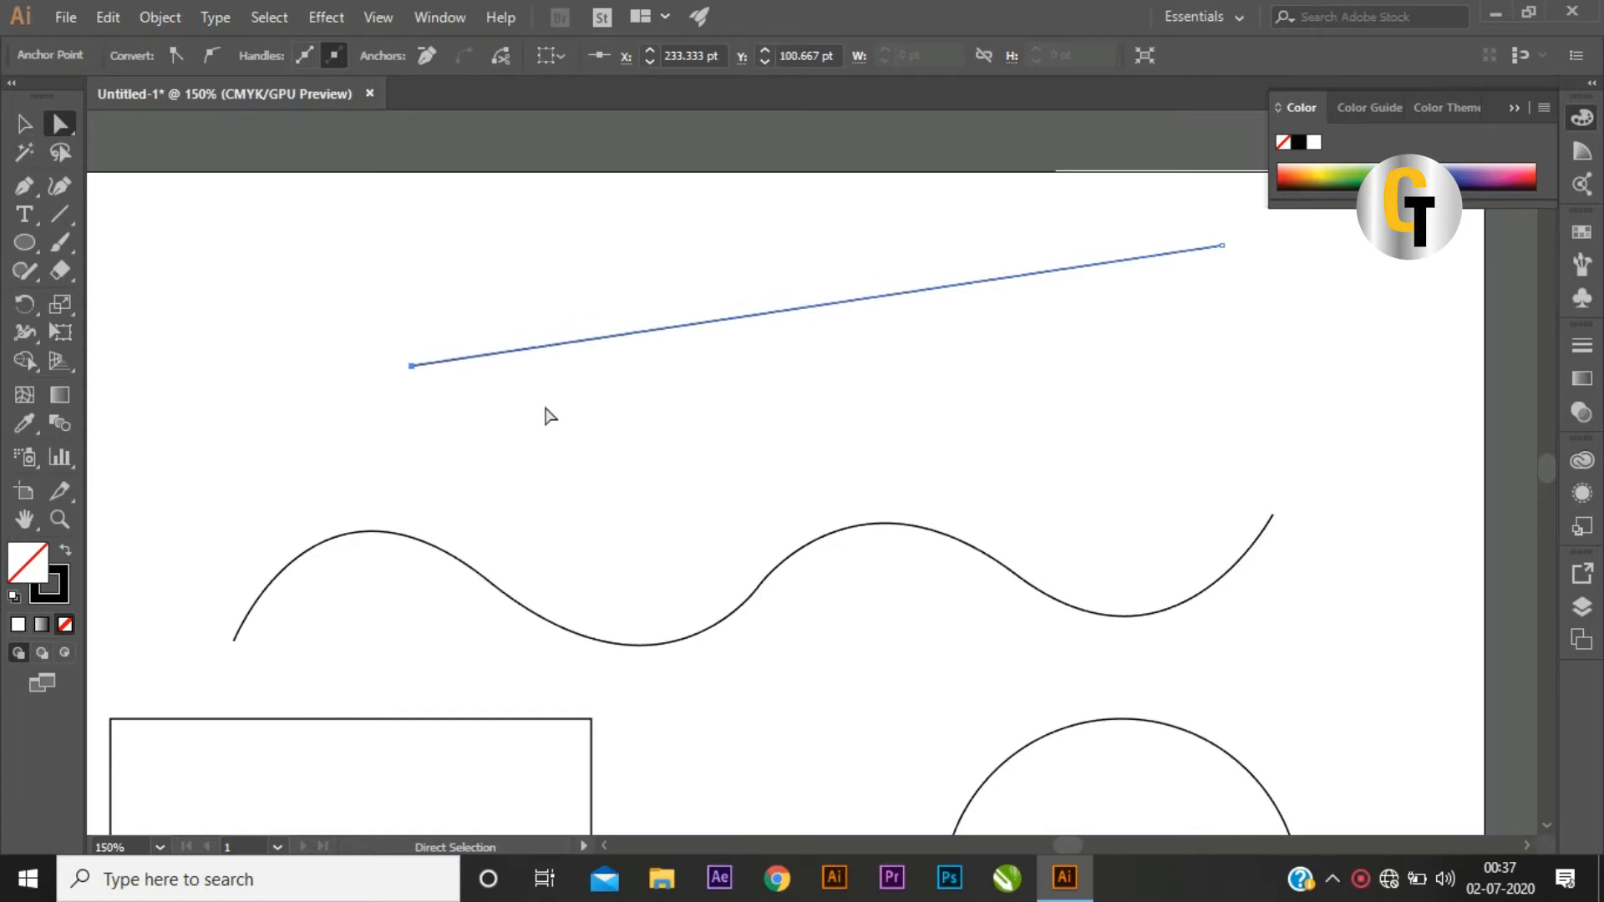
Step: Nudge the straight line's left endpoint upward in small increments to about Y 75 pt
key(Up)
key(Up)
key(Up)
key(Up)
key(Up)
key(Up)
key(Up)
key(Up)
key(Up)
key(Up)
key(Up)
key(Up)
key(Up)
key(Up)
key(Up)
key(Up)
key(Up)
key(Up)
key(Up)
key(Up)
key(Up)
key(Up)
key(Up)
key(Up)
key(Up)
key(Up)
key(Up)
key(Up)
key(Up)
key(Up)
key(Up)
key(Up)
key(Up)
key(Up)
key(Up)
key(Up)
key(Up)
key(Up)
key(Up)
key(Up)
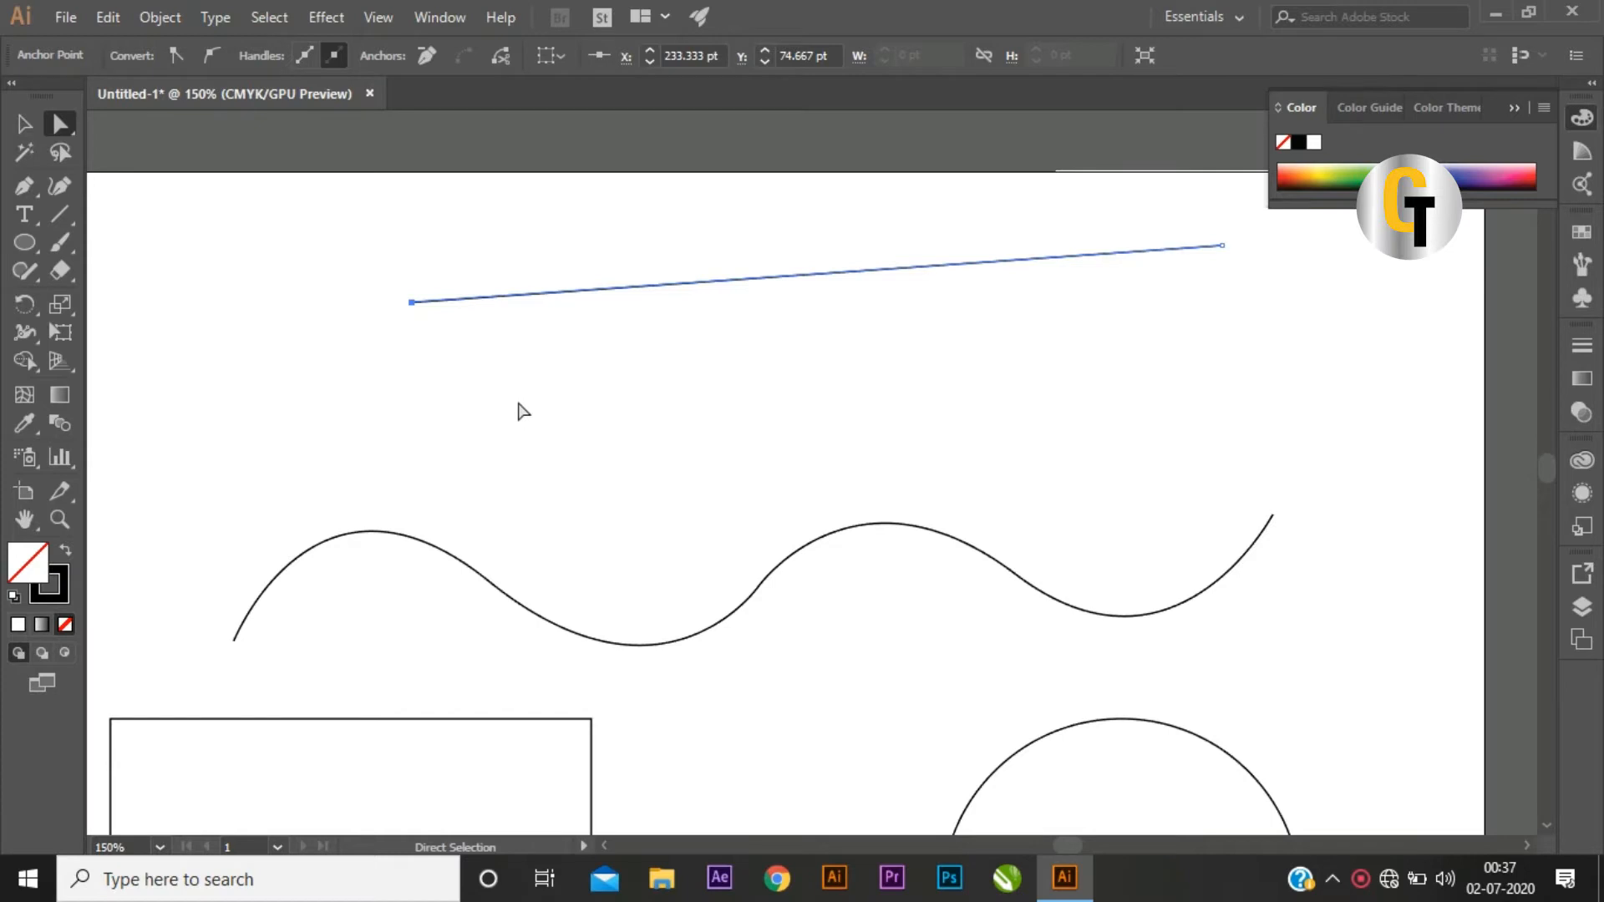
Step: Inspect the straight line's left endpoint up close, and leave the line deselected
ctrl+click(408, 309)
ctrl+click(770, 498)
ctrl+click(770, 499)
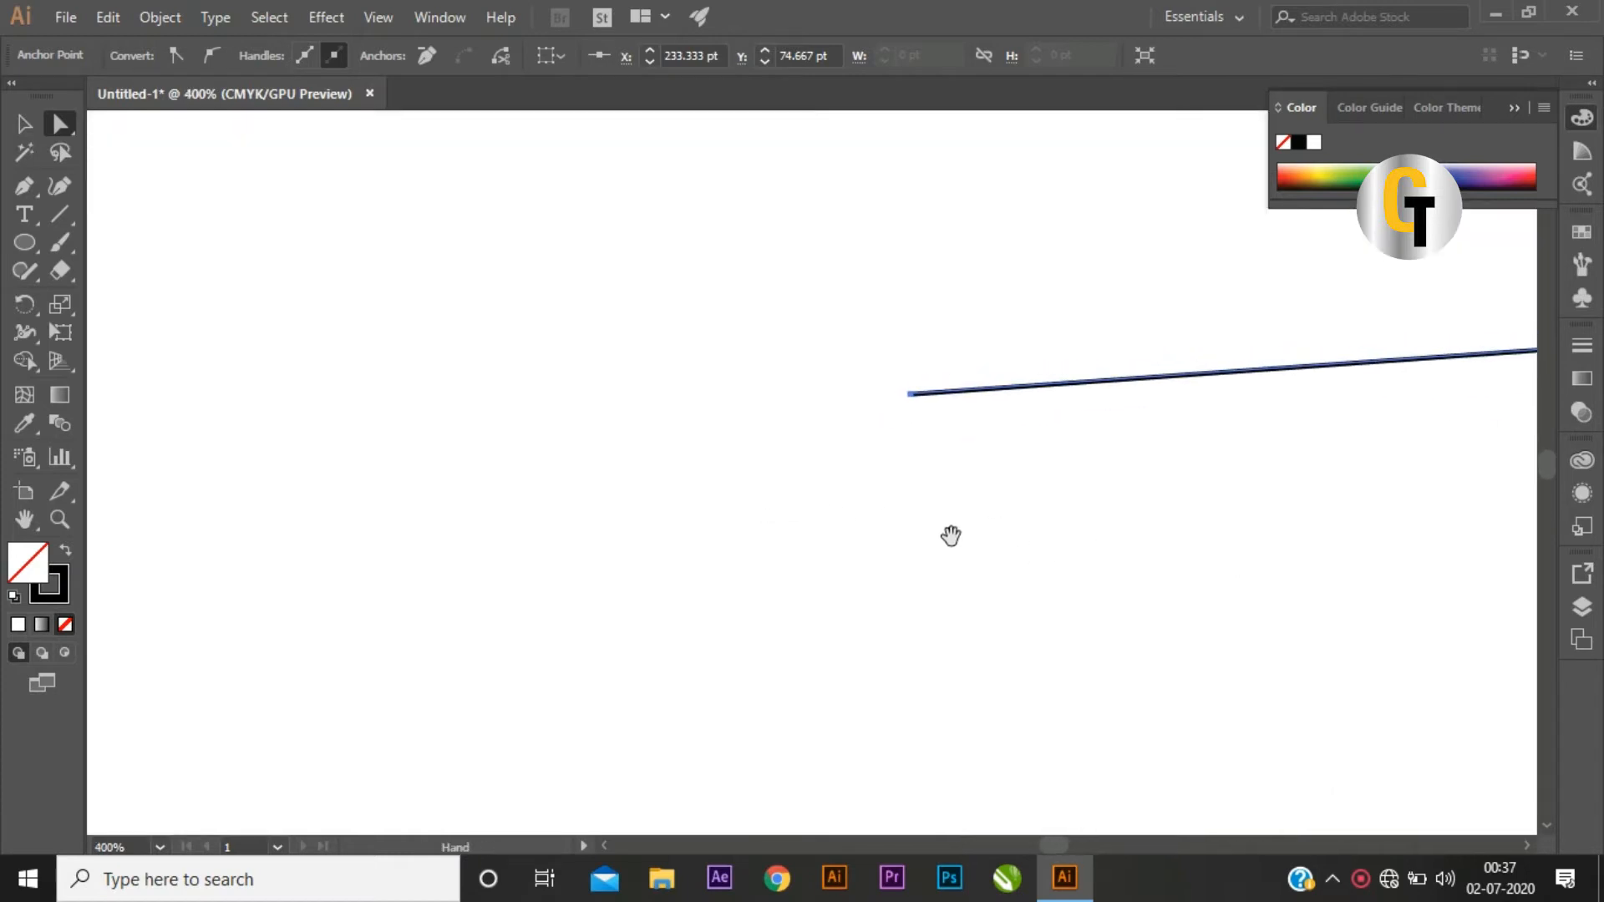
key(ctrl+minus)
key(ctrl+minus)
key(ctrl+minus)
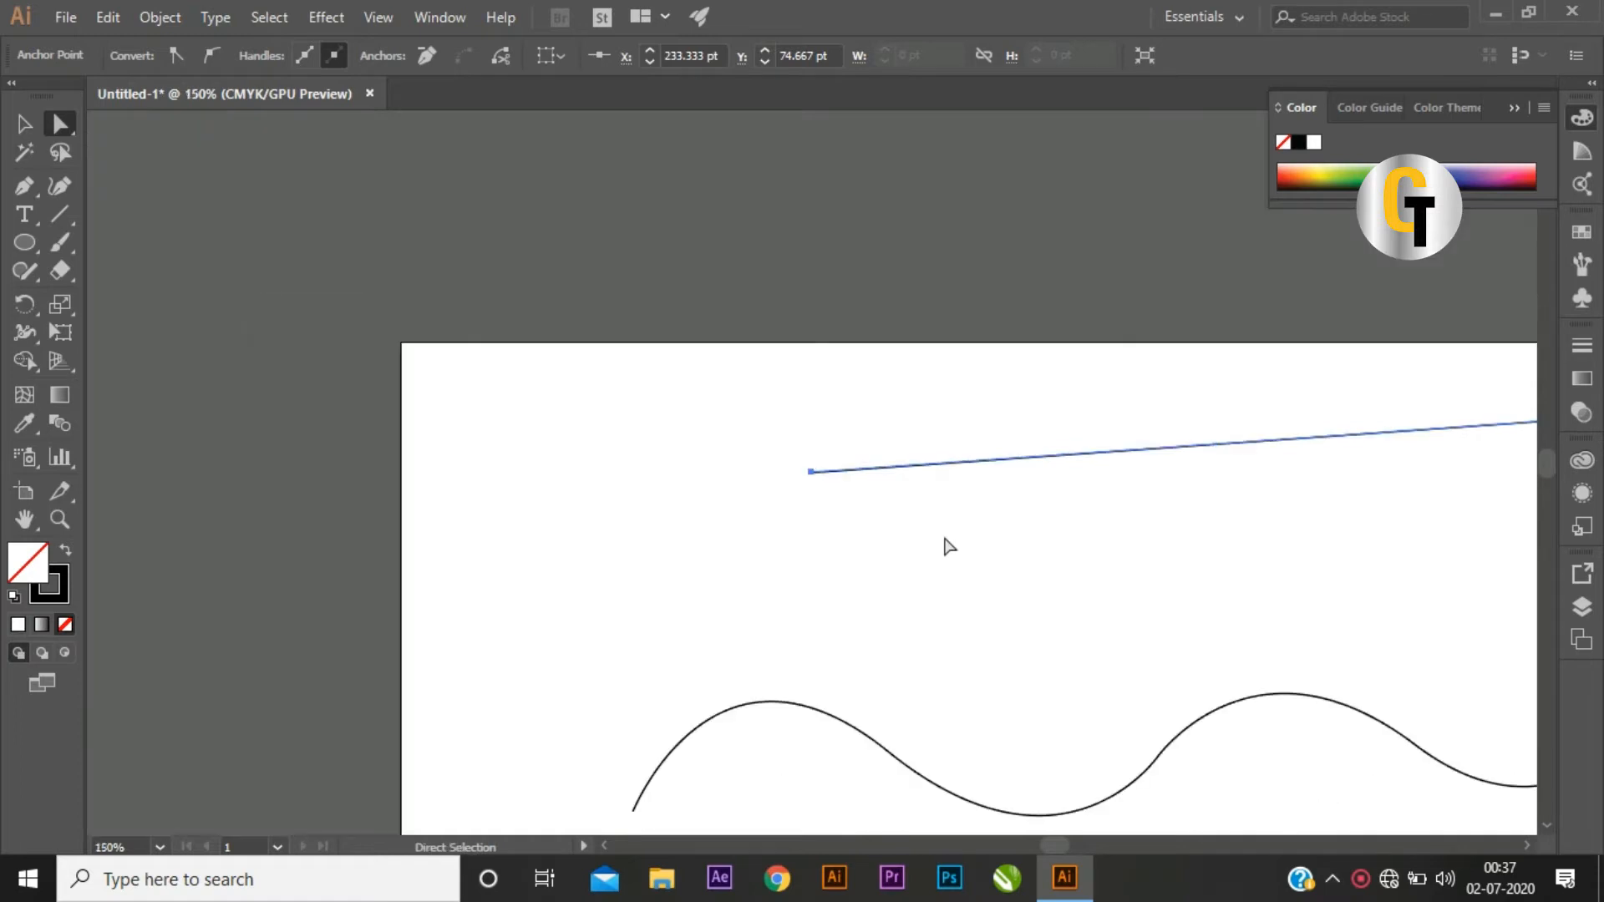
drag(988, 659, 701, 602)
click(777, 582)
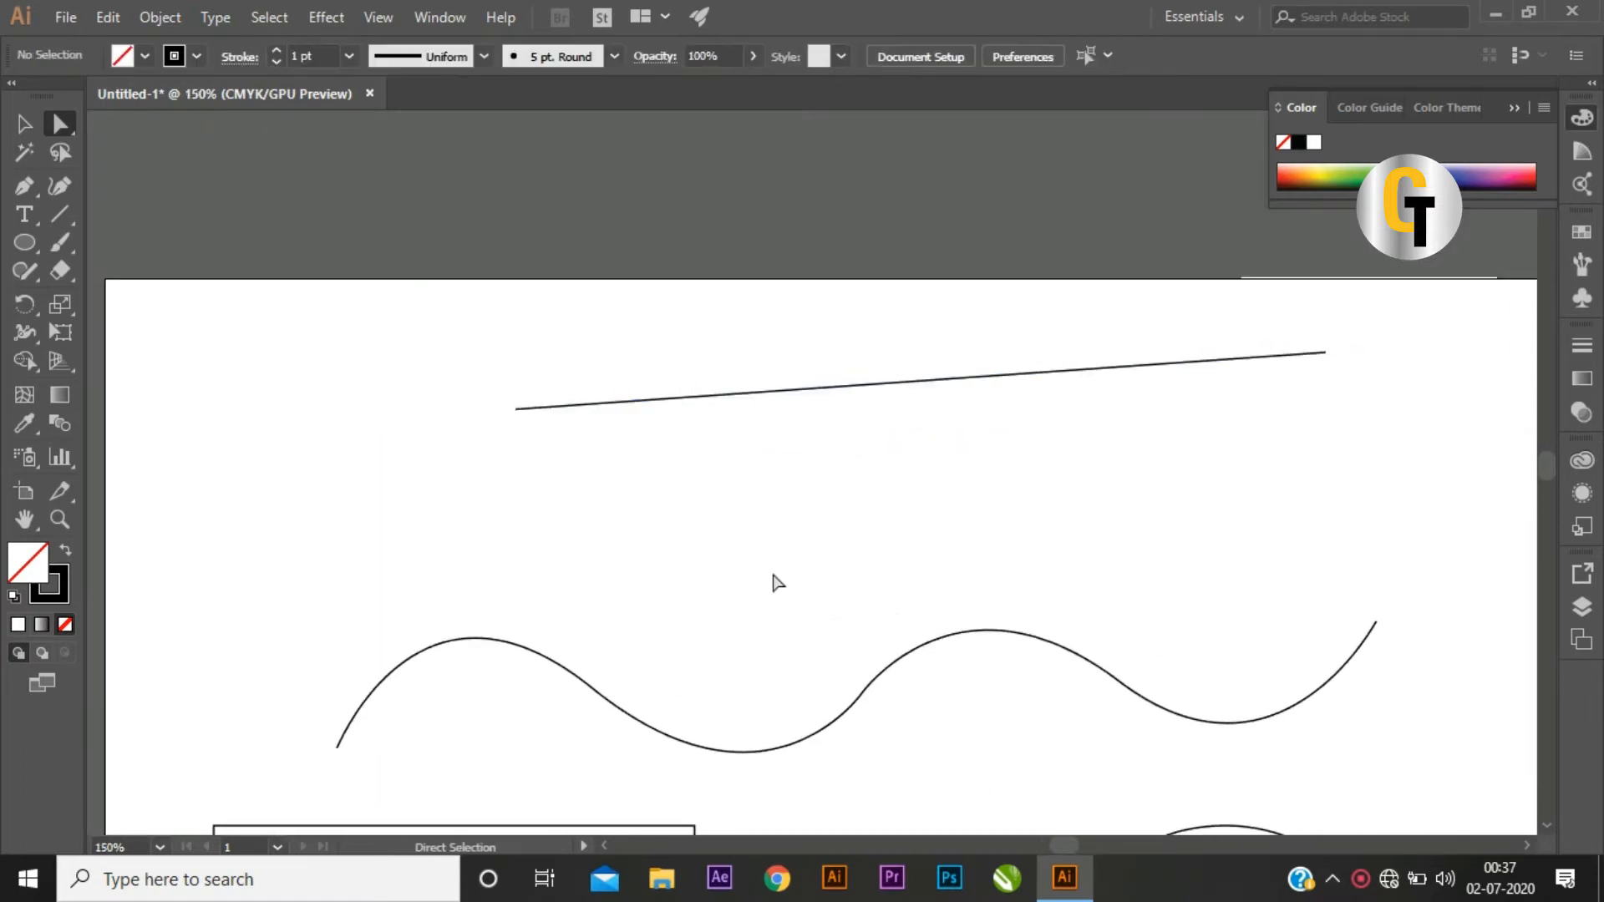
Step: Raise the upper direction handle of the wavy curve's anchor just after its second crest to make that crest taller
click(625, 717)
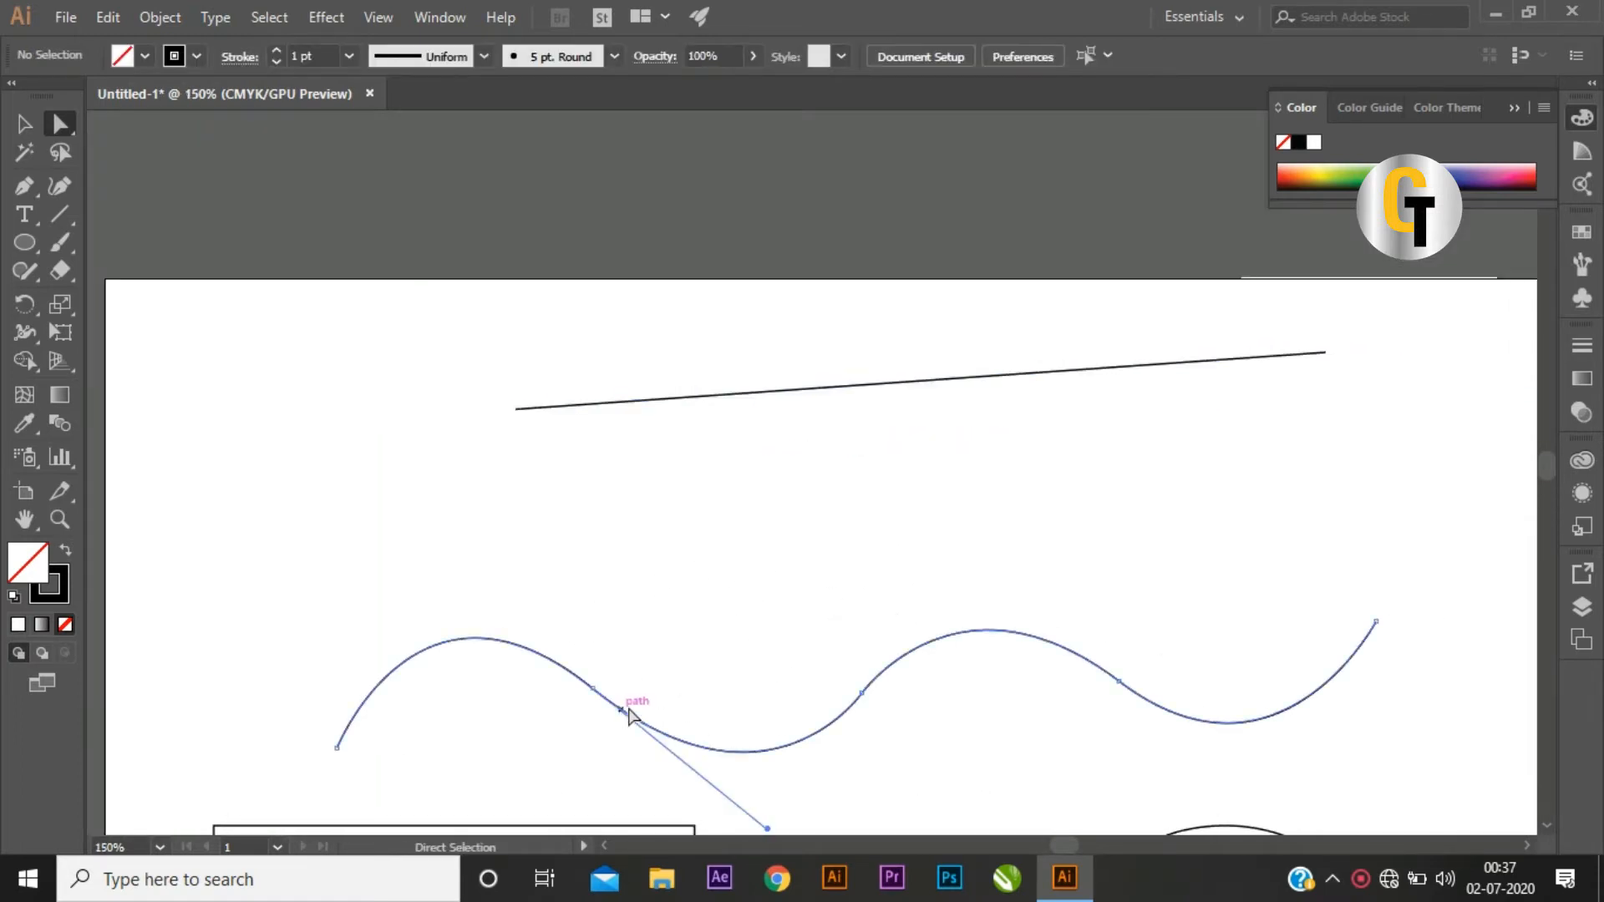
drag(873, 741, 853, 628)
click(752, 444)
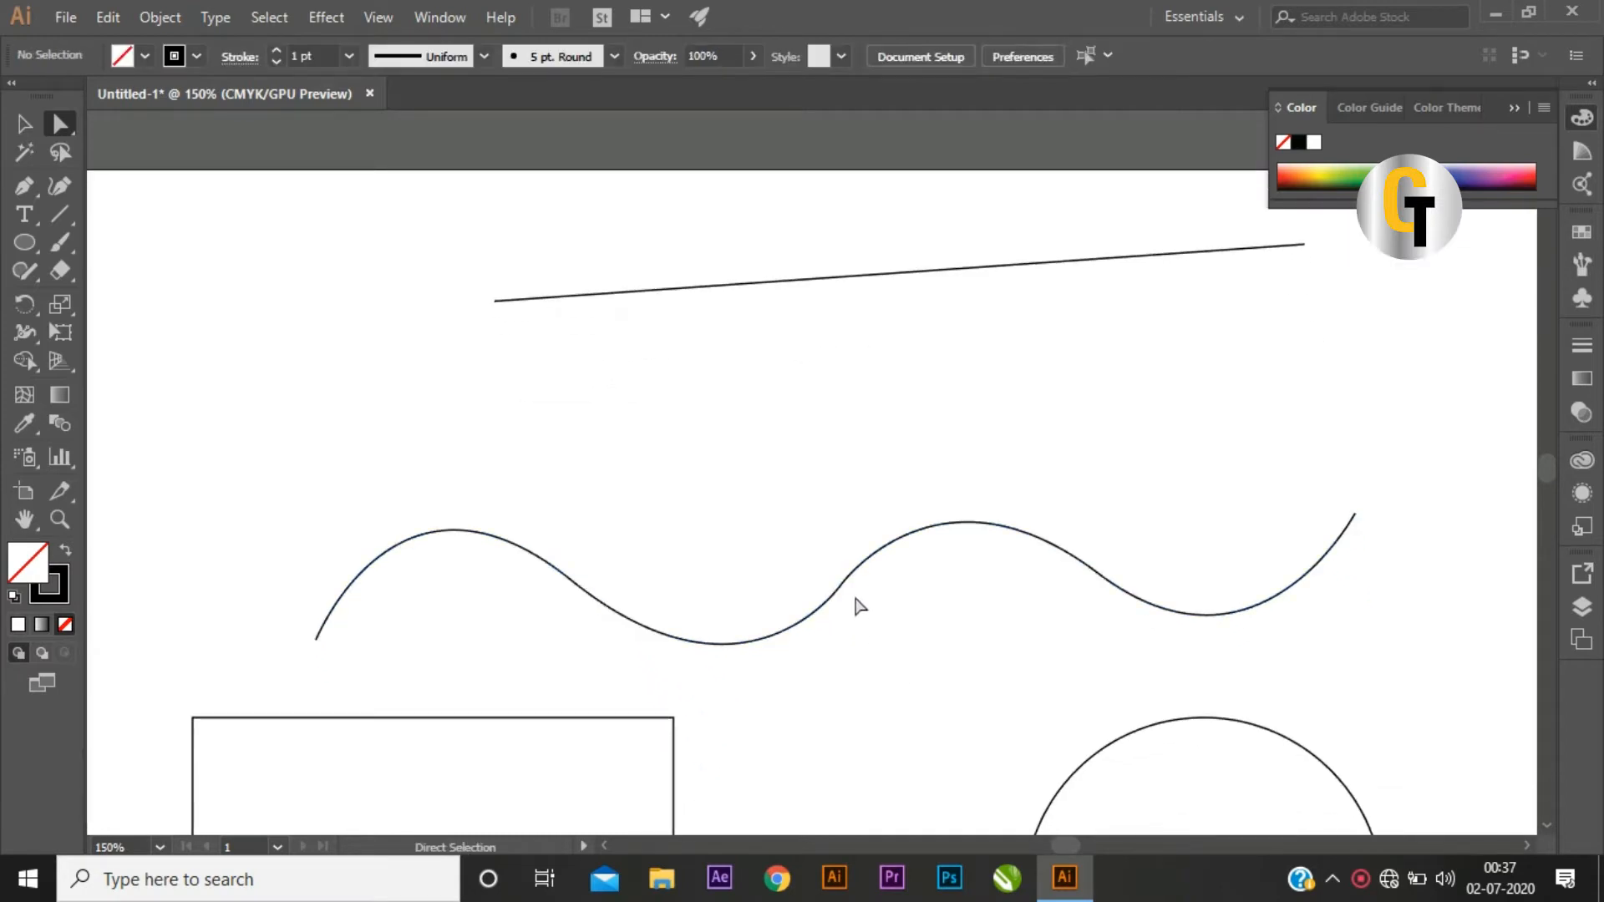
click(1352, 525)
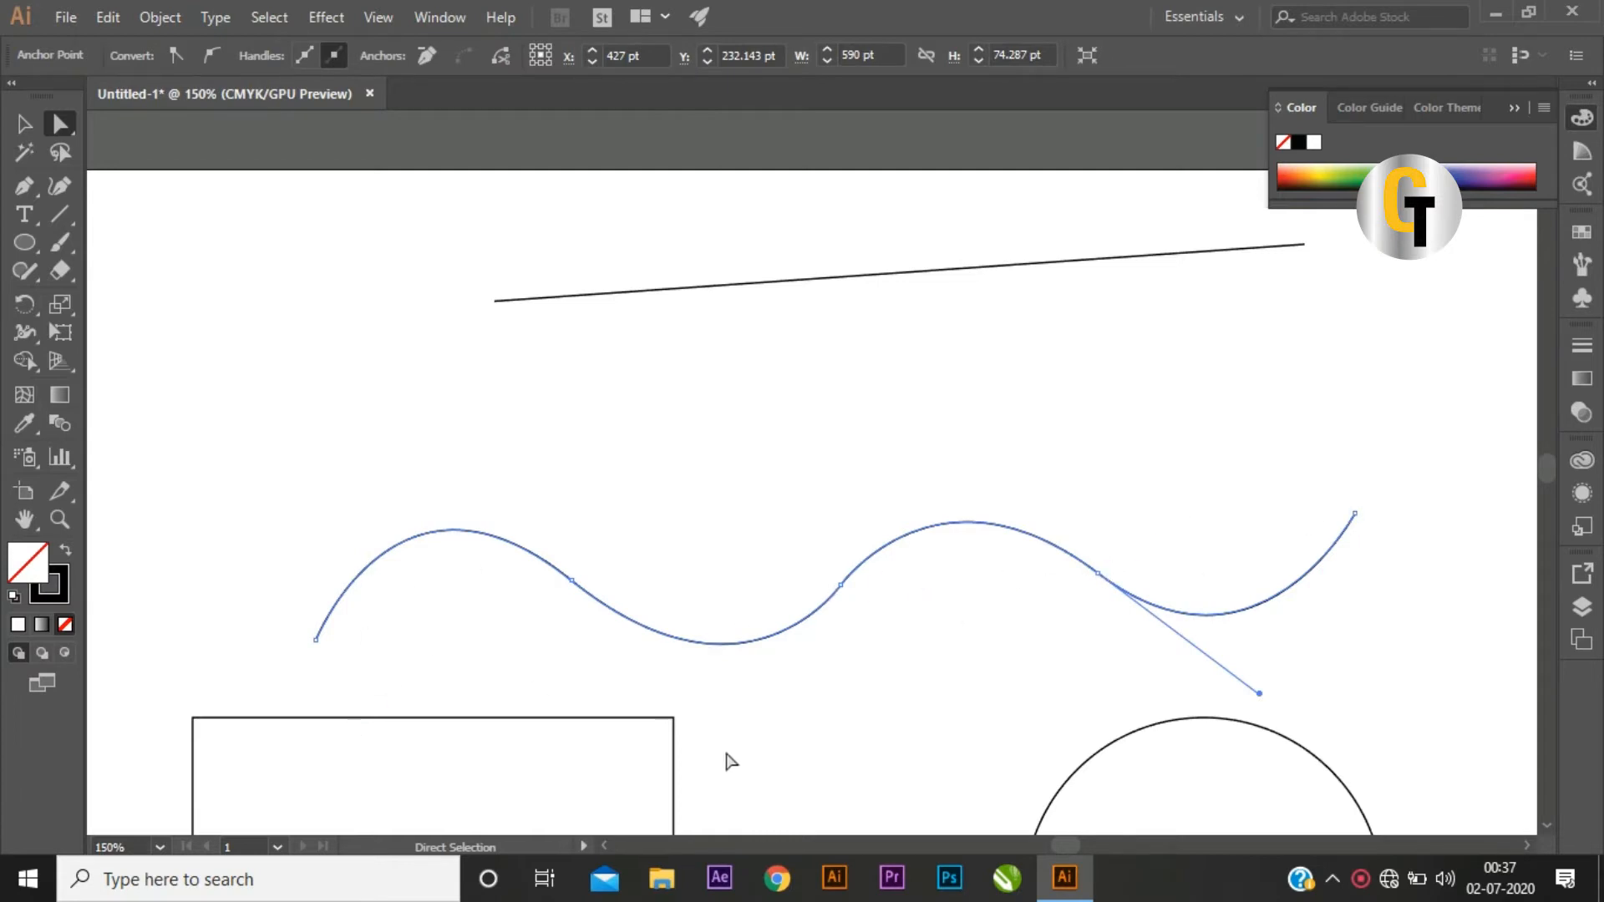
click(1354, 515)
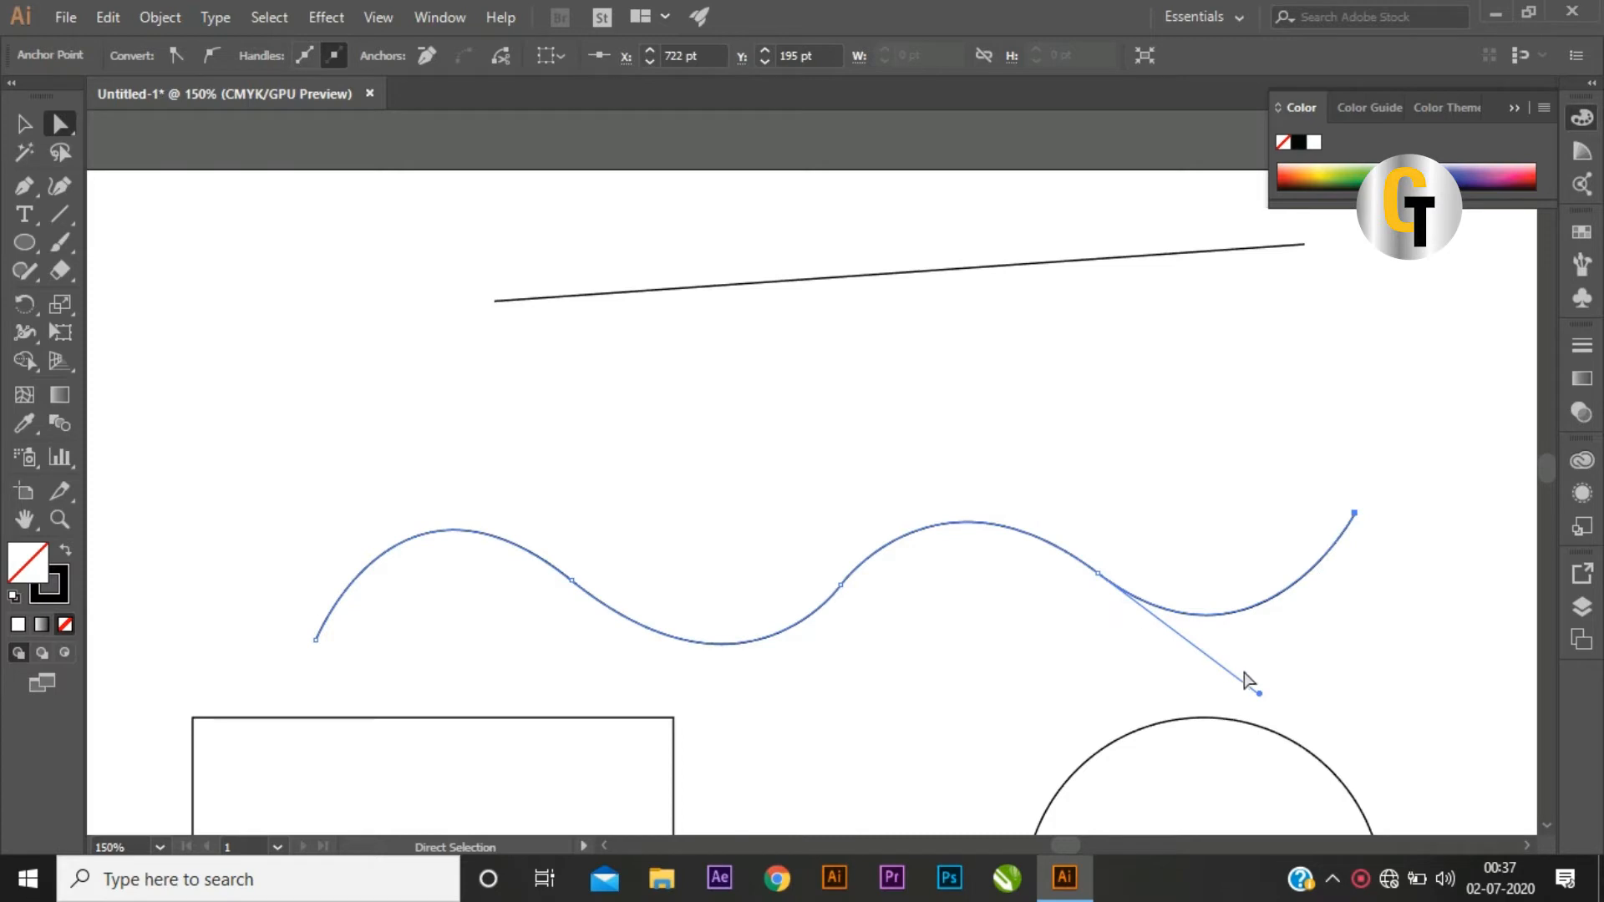
click(1100, 575)
drag(942, 452, 933, 389)
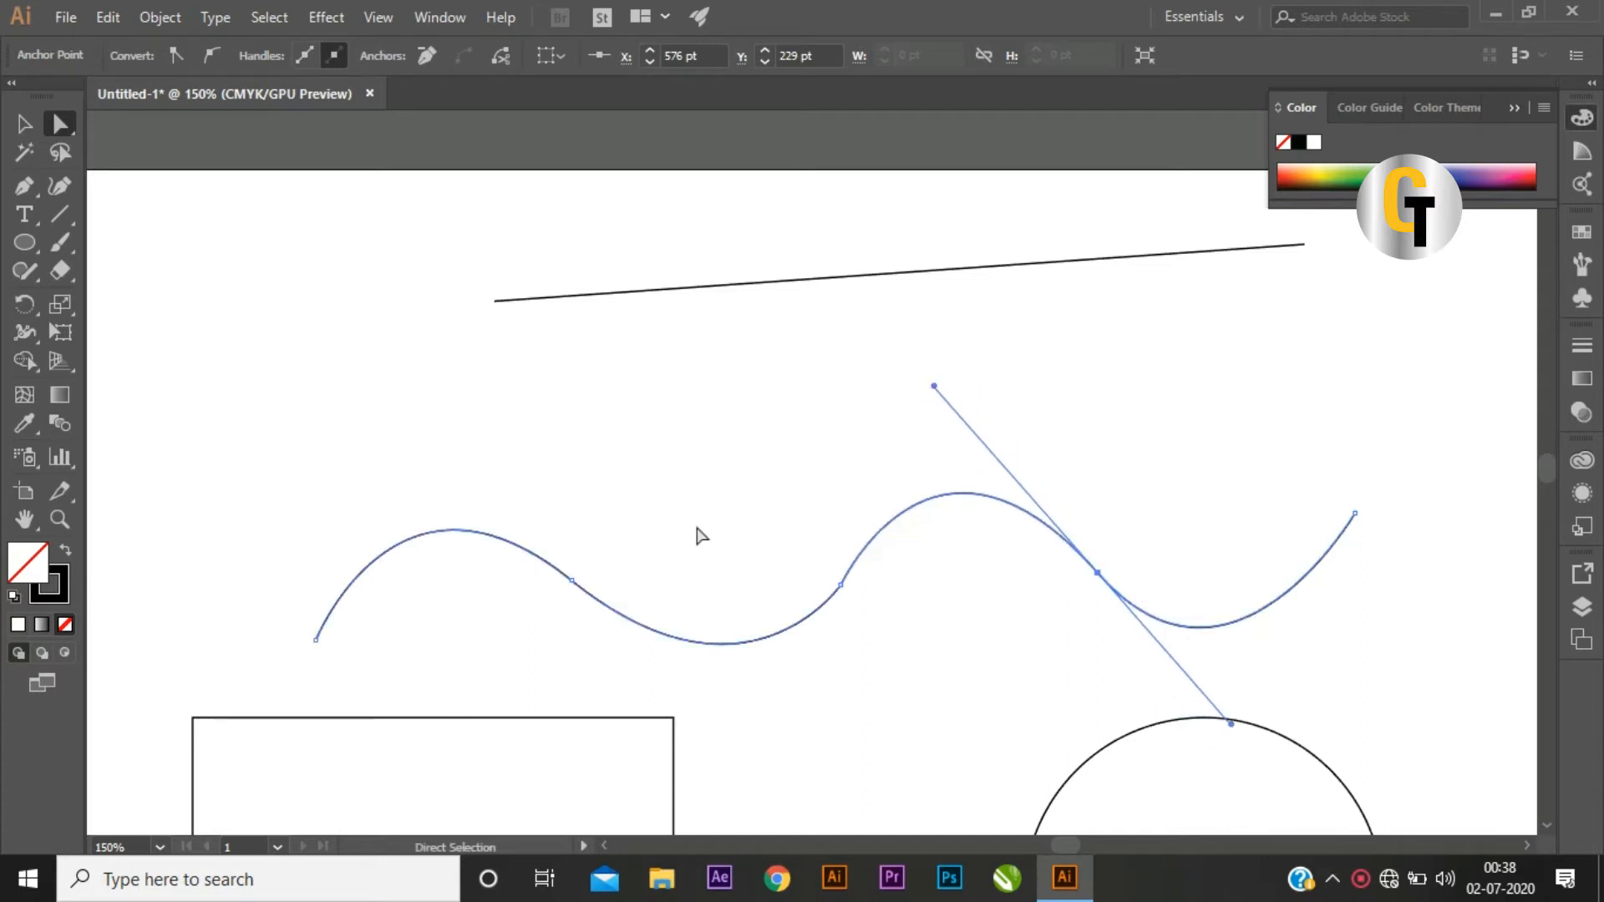
Step: Raise the upper handle of the anchor after the curve's first crest, and shift it slightly right independently of the opposite handle
click(571, 582)
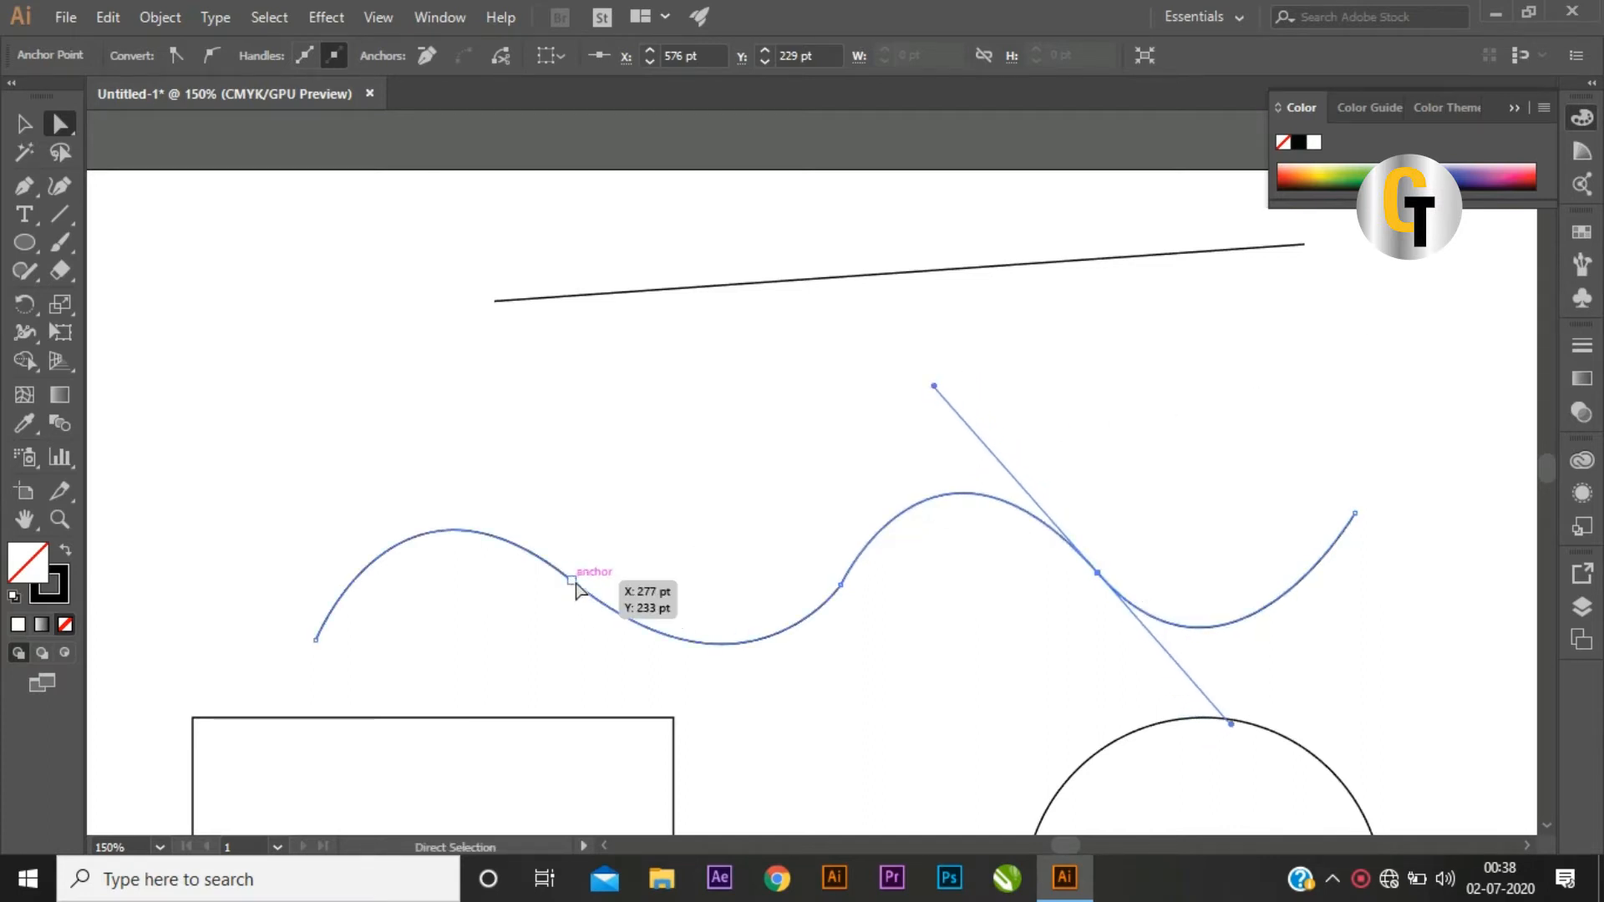
drag(397, 441, 407, 409)
key(alt)
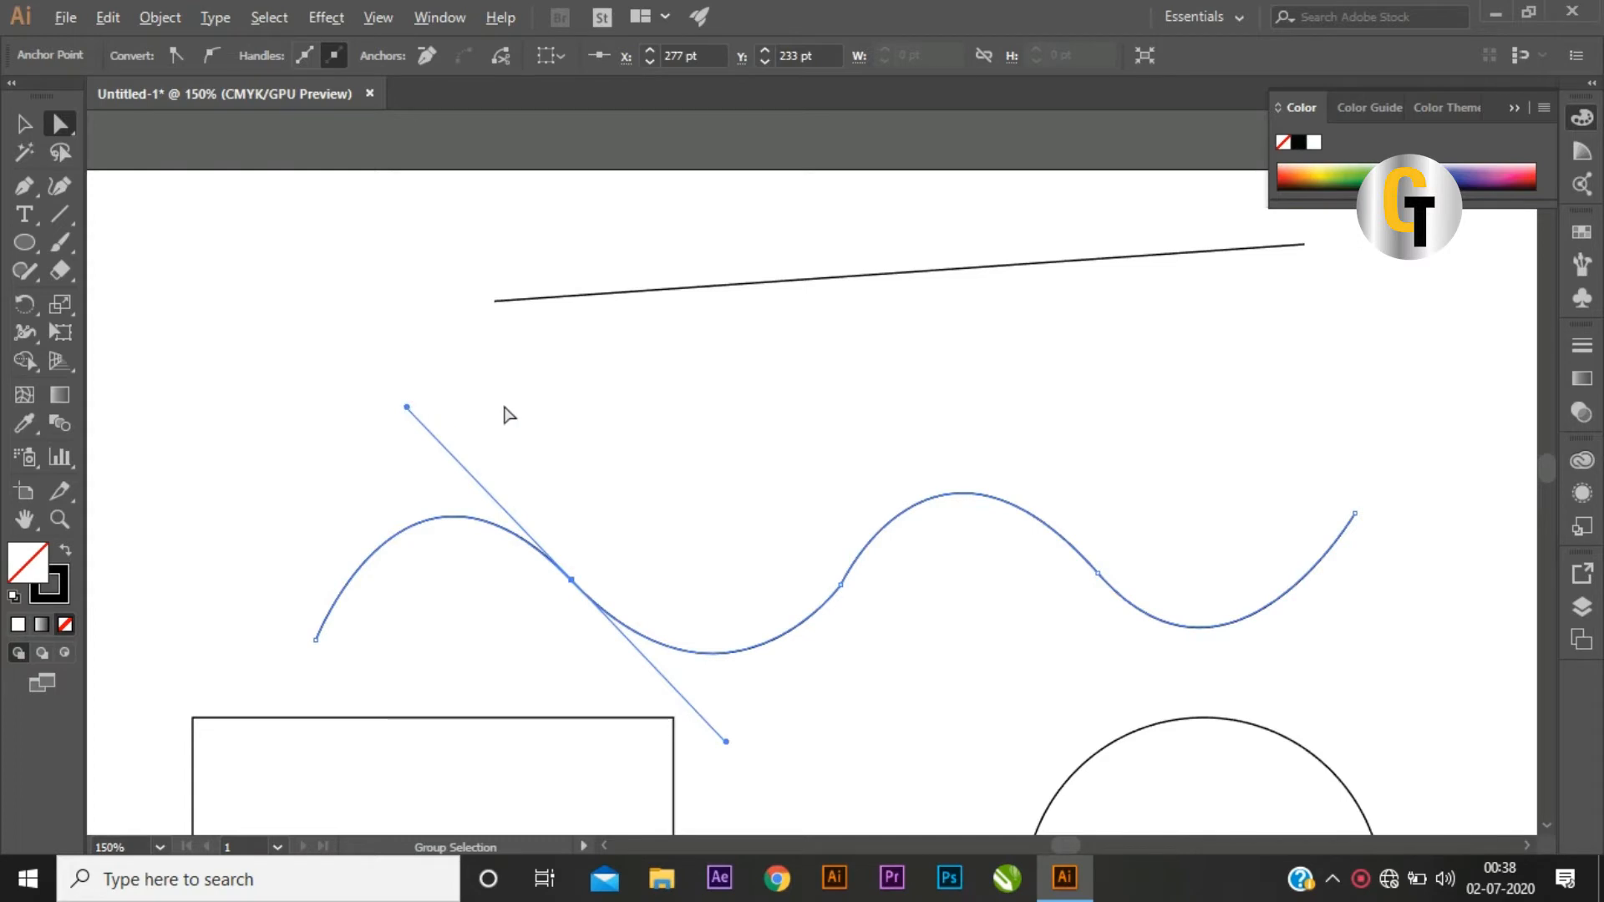
mouse_move(407, 407)
mouse_down()
mouse_move(529, 372)
mouse_move(376, 406)
mouse_move(537, 361)
mouse_move(404, 401)
mouse_move(509, 379)
mouse_move(408, 408)
mouse_move(548, 348)
mouse_move(406, 403)
mouse_move(574, 370)
mouse_move(380, 429)
mouse_move(504, 401)
mouse_move(434, 402)
mouse_up()
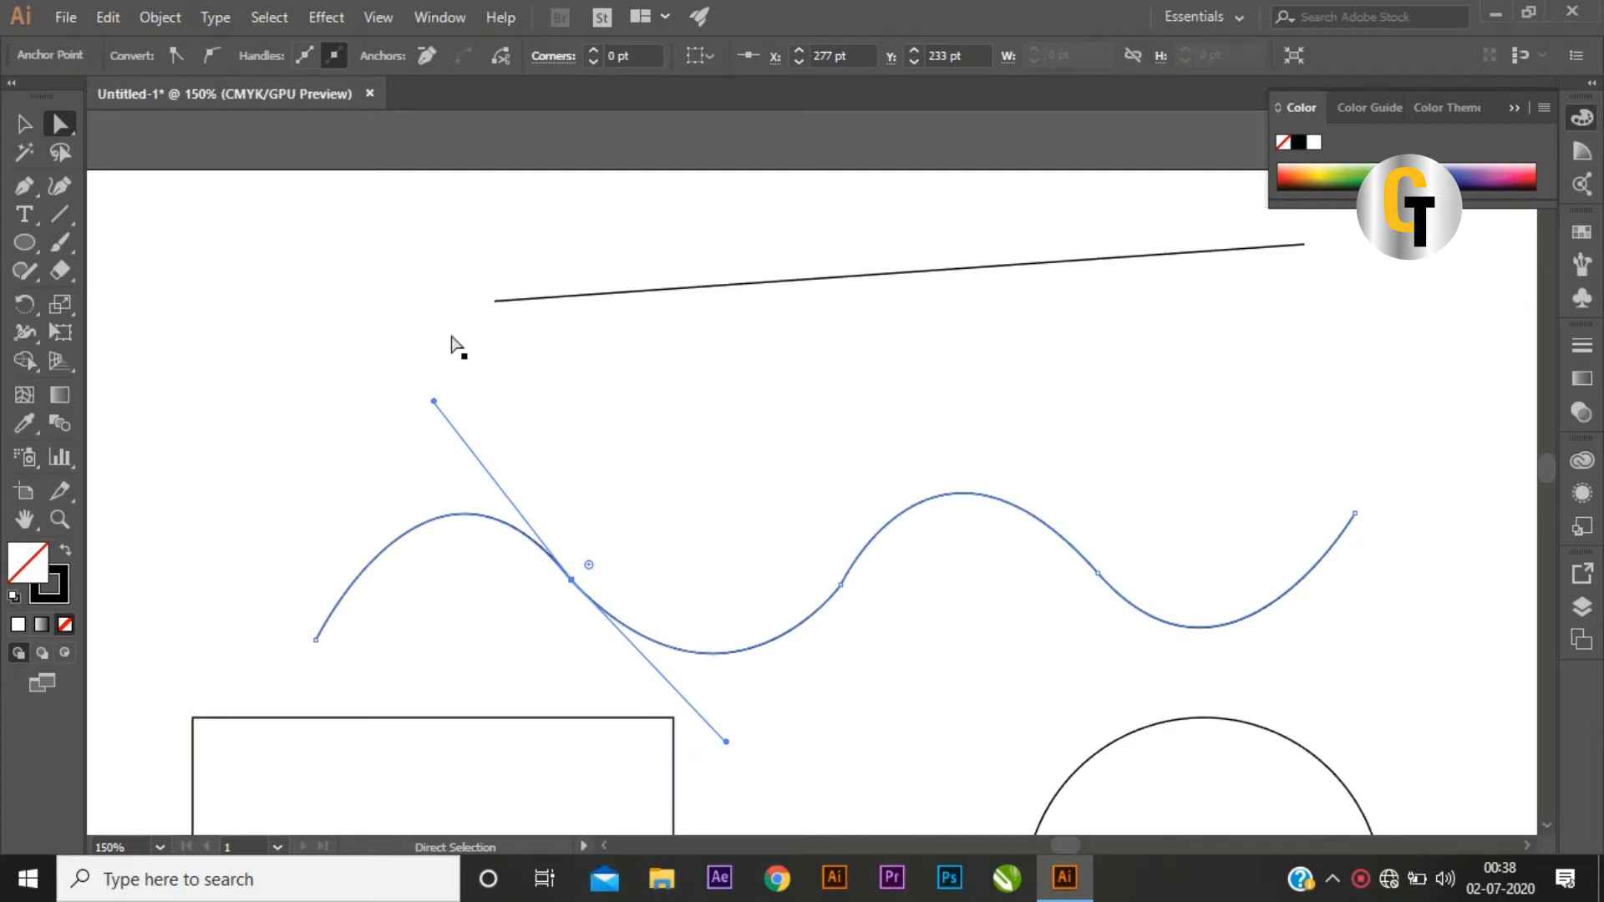
drag(433, 402, 466, 382)
key(ctrl+z)
click(899, 655)
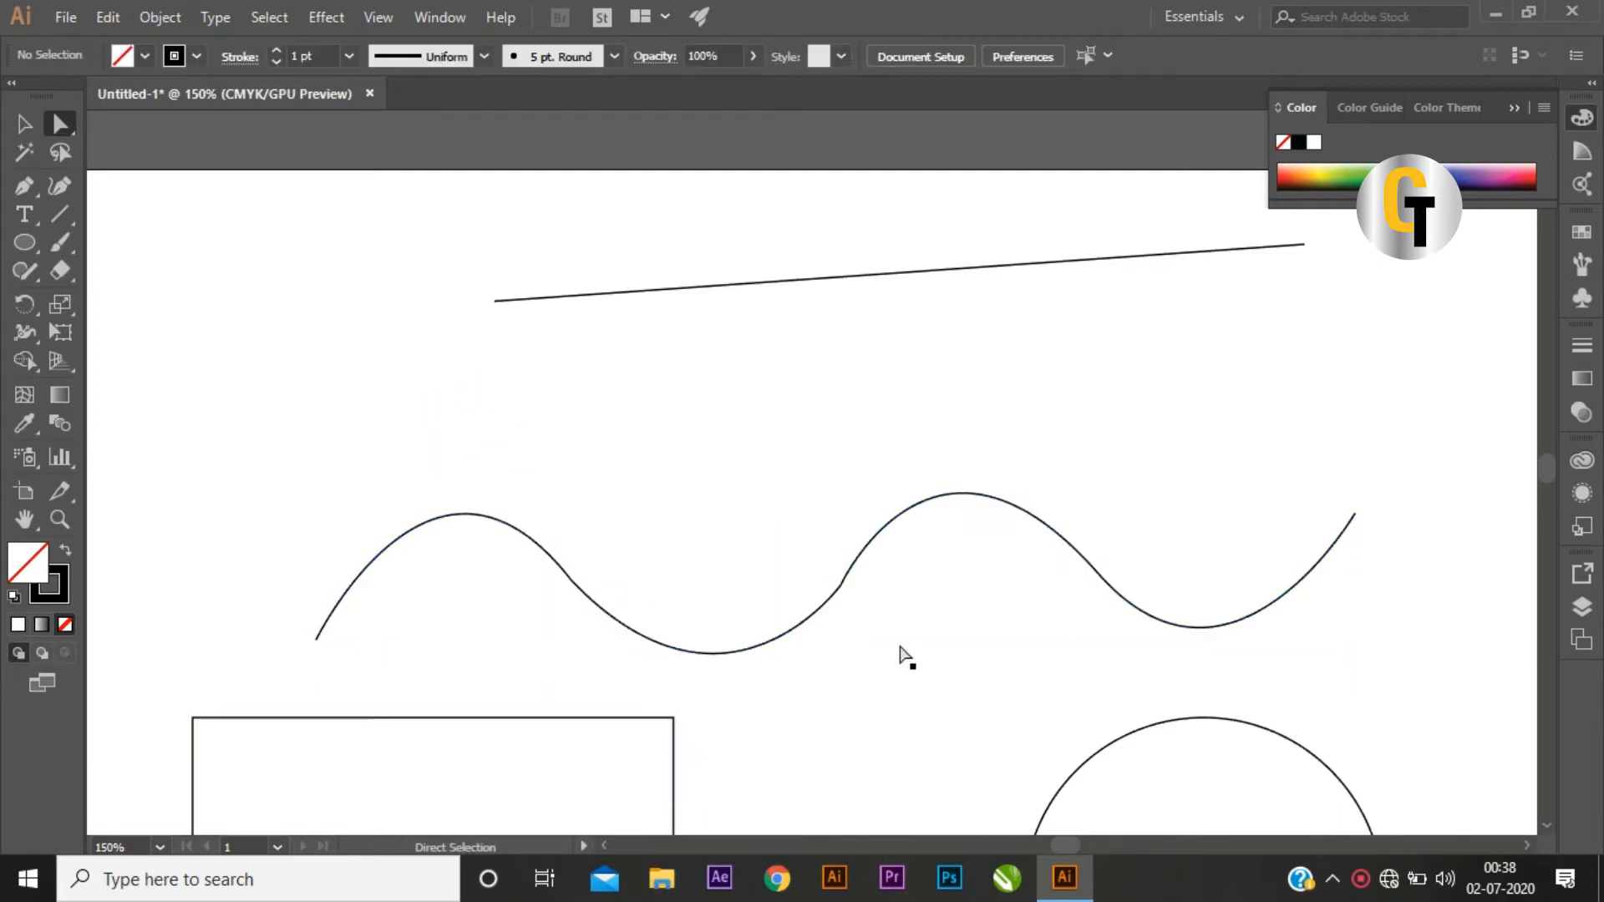
Step: Swing the upper handle of the anchor after the curve's second crest to the right, rotating both linked handles steeper
click(852, 595)
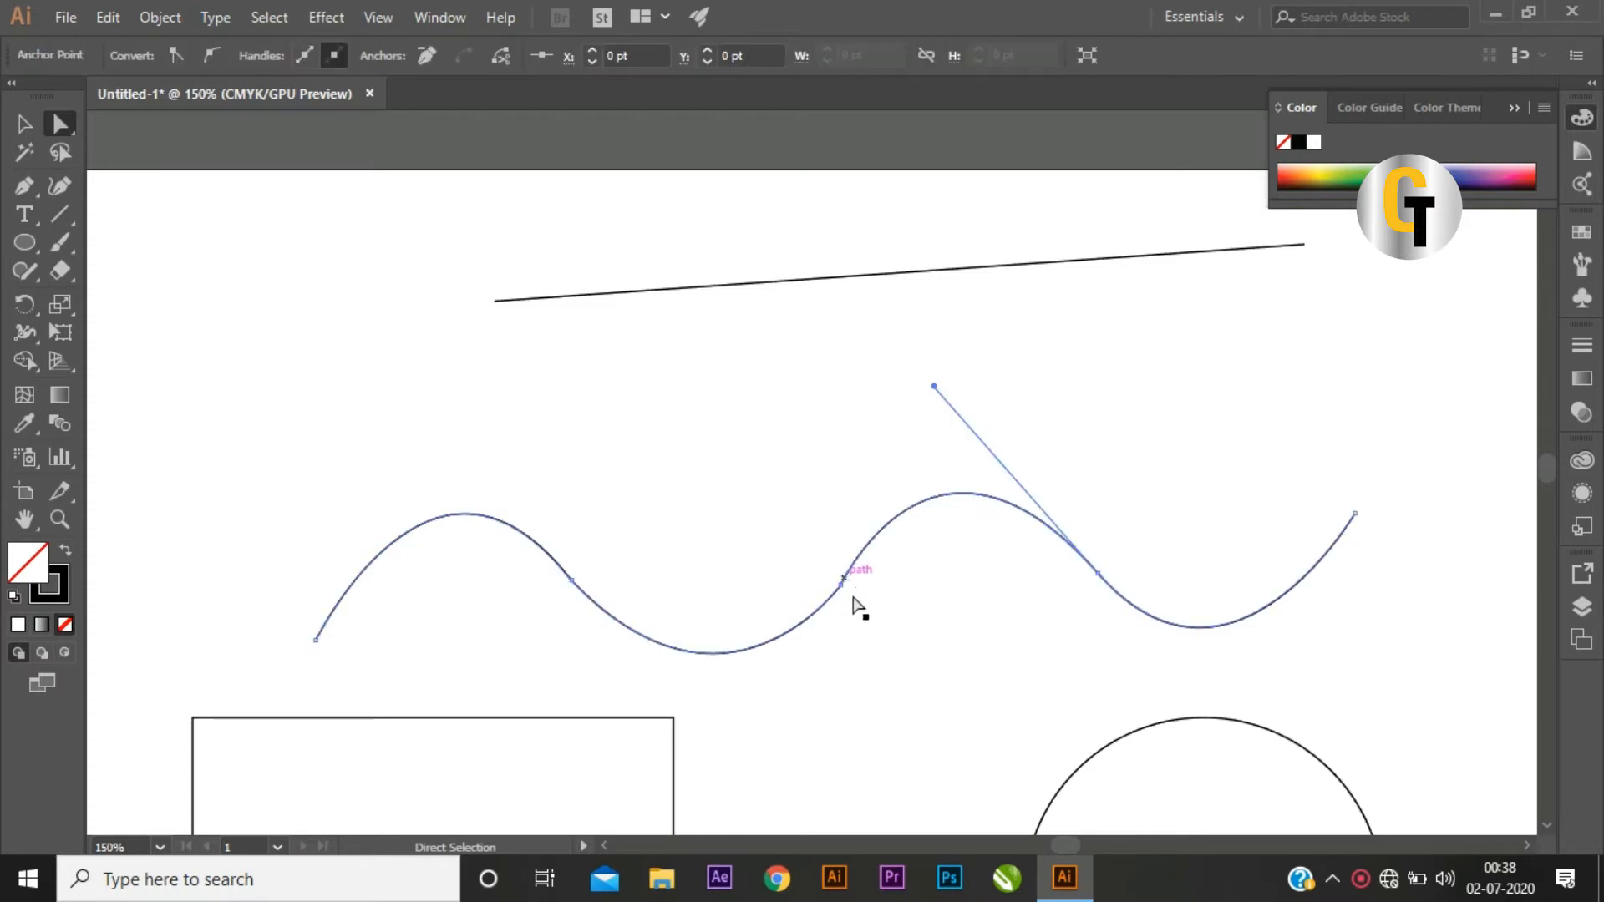
click(1099, 574)
drag(936, 389, 1025, 360)
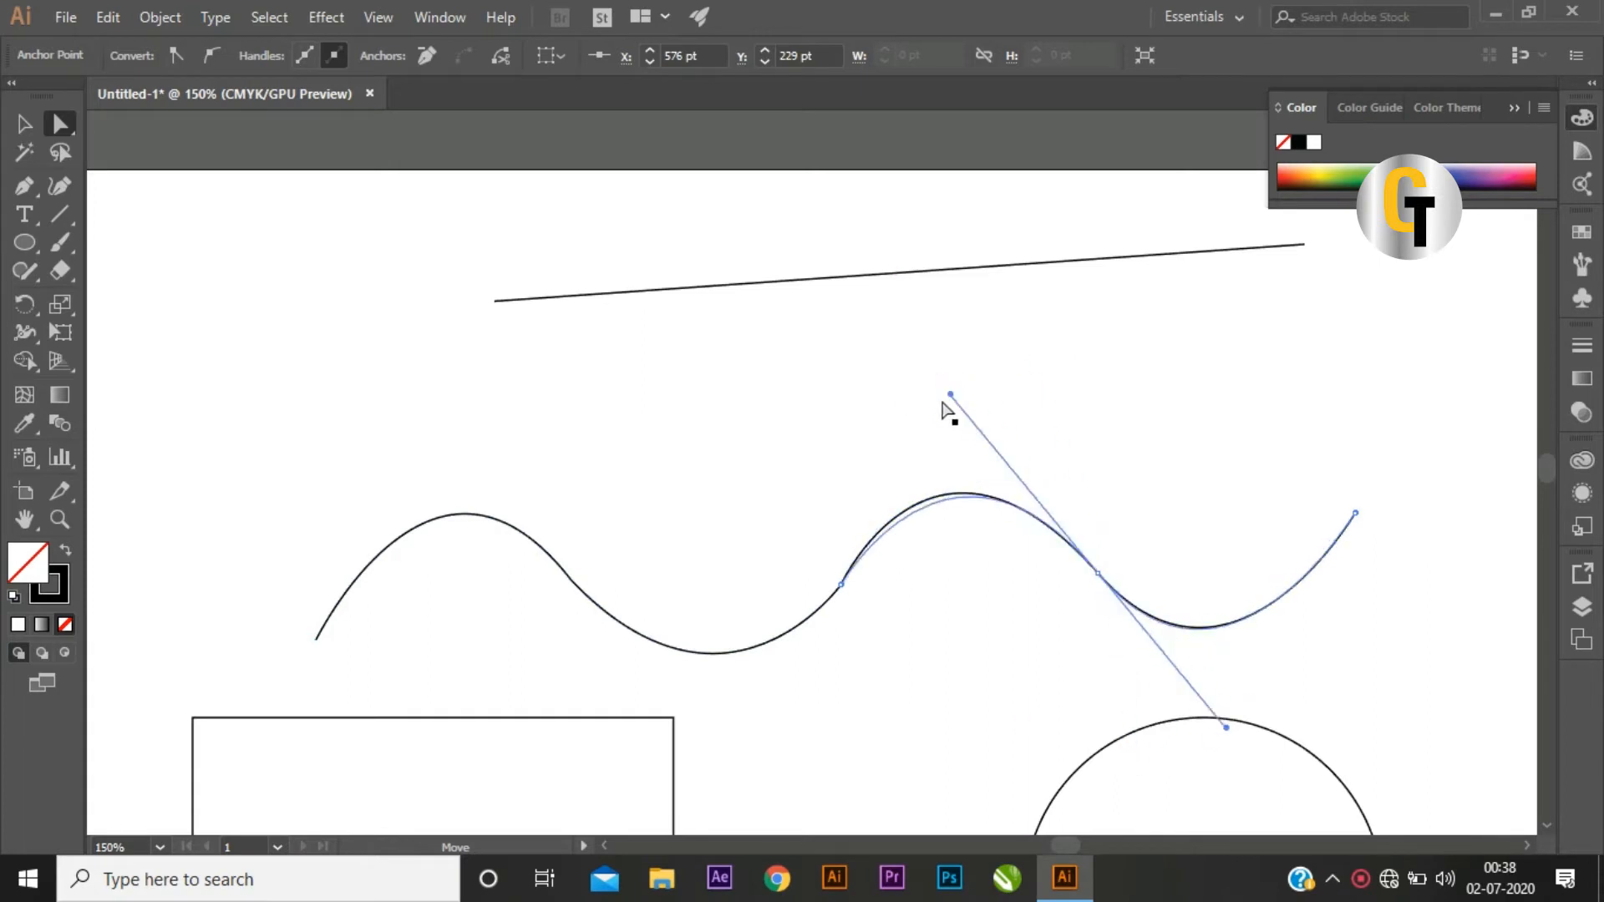
click(1072, 614)
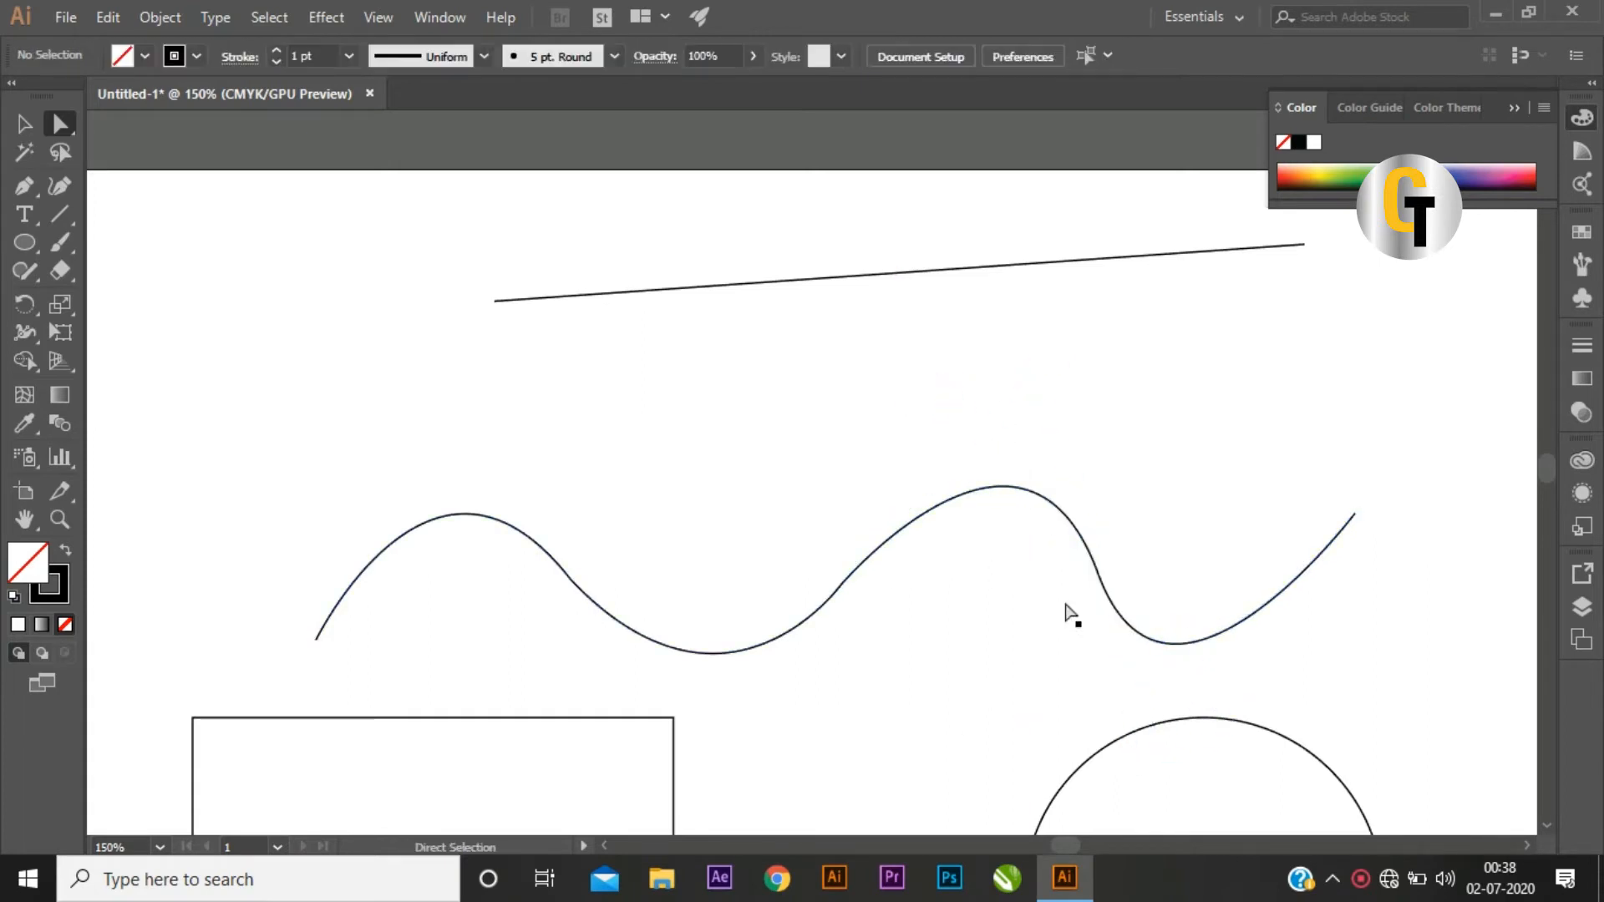
Step: Break the handles of the anchor after the second crest and move only its upper handle slightly left
click(1098, 574)
click(1100, 575)
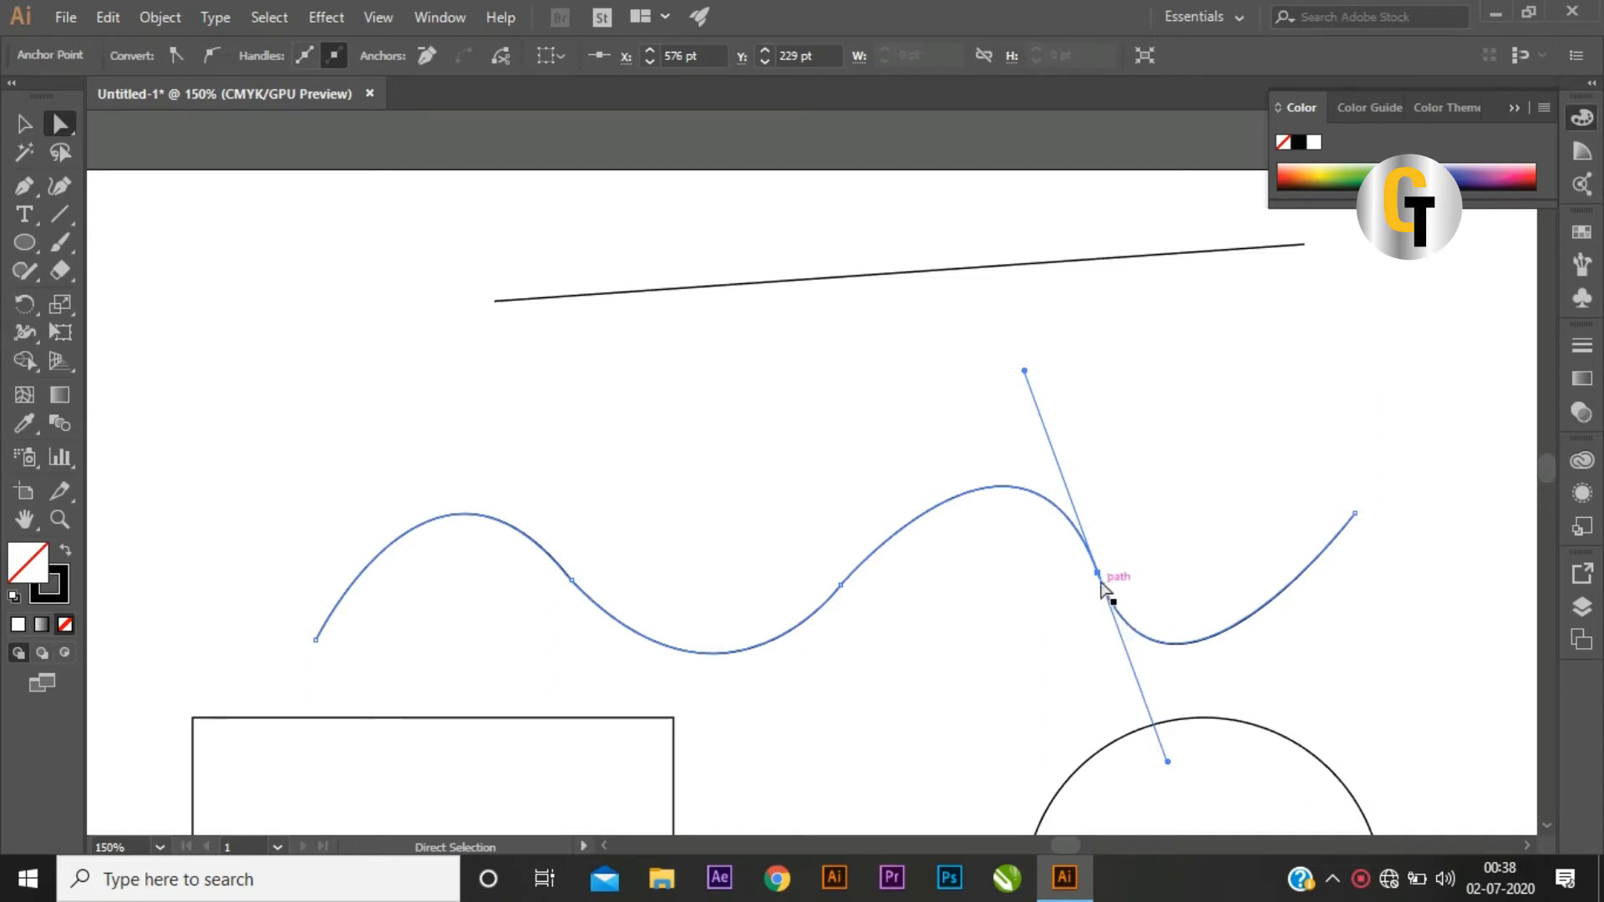
mouse_move(1024, 373)
mouse_down()
mouse_move(1061, 373)
mouse_move(1020, 378)
mouse_up()
key(alt)
drag(1021, 369, 983, 372)
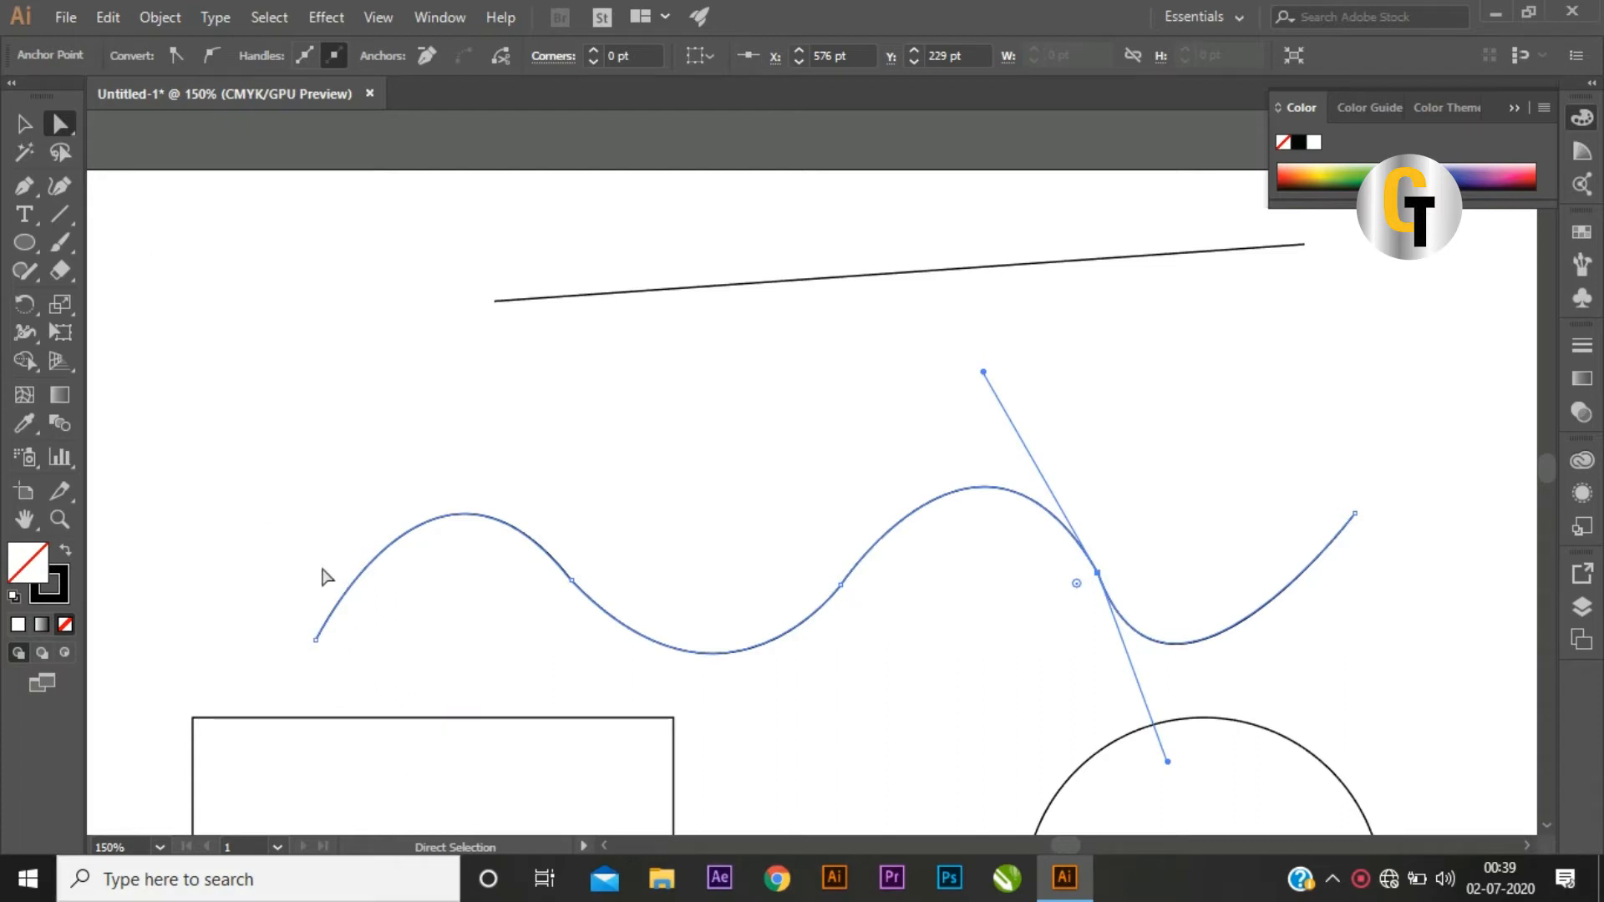
Step: Move the wavy curve's left endpoint inward to the right, and shift the first crest's direction handle right to match
click(316, 642)
drag(317, 642, 483, 637)
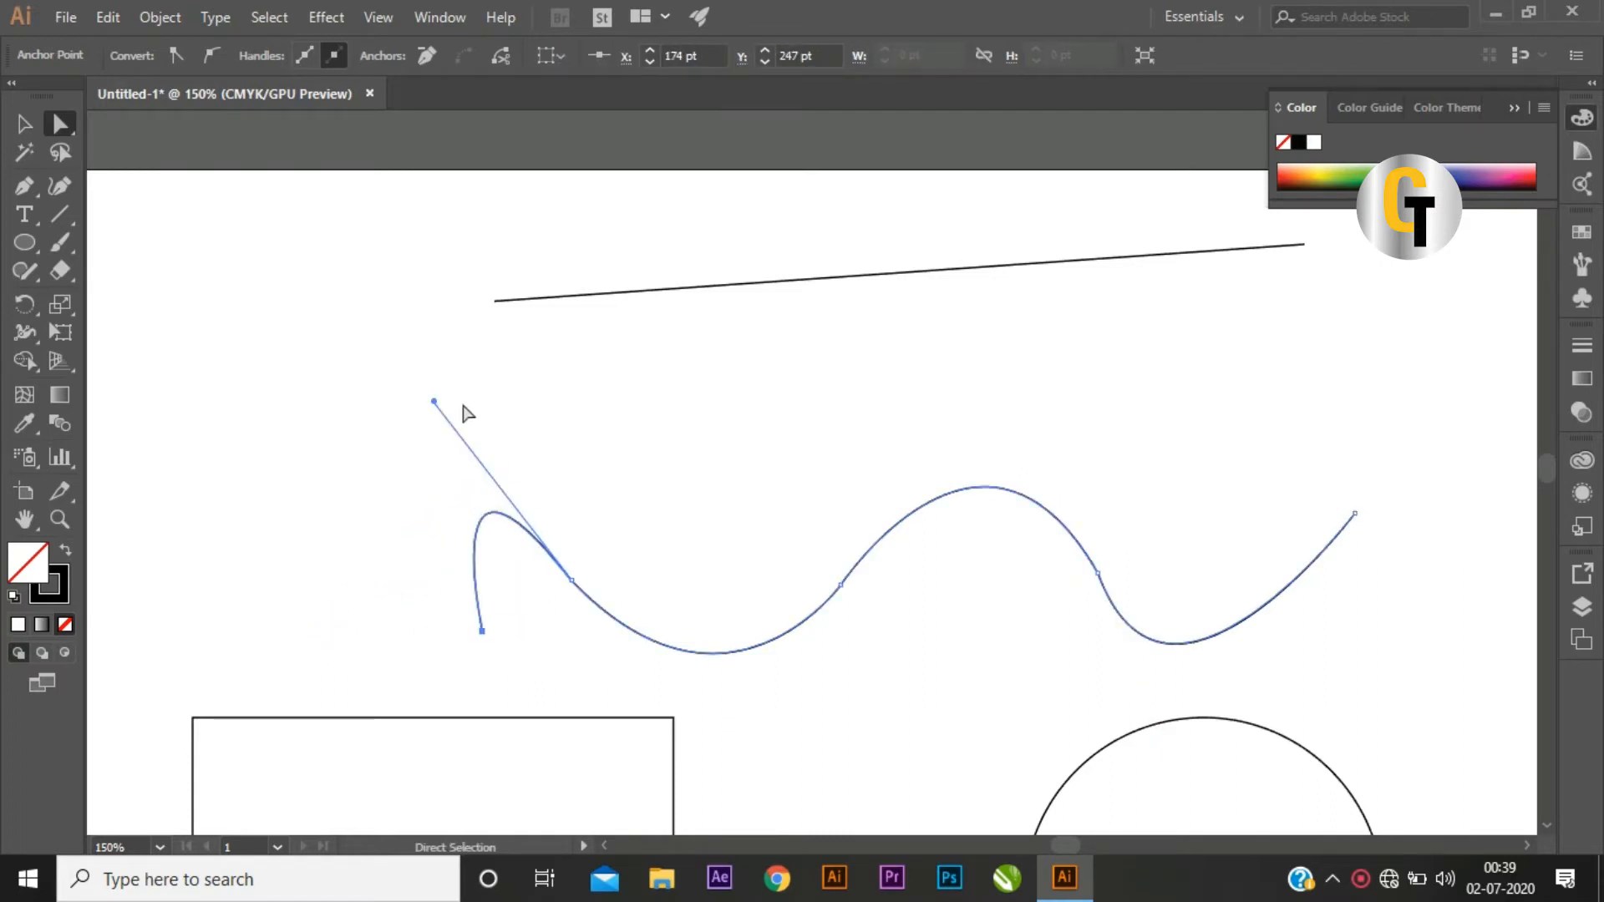
drag(437, 402, 517, 412)
Step: Move the wavy curve's right endpoint to about X 691 pt, Y 146 pt, and shift the last trough's direction handle slightly right
click(1356, 526)
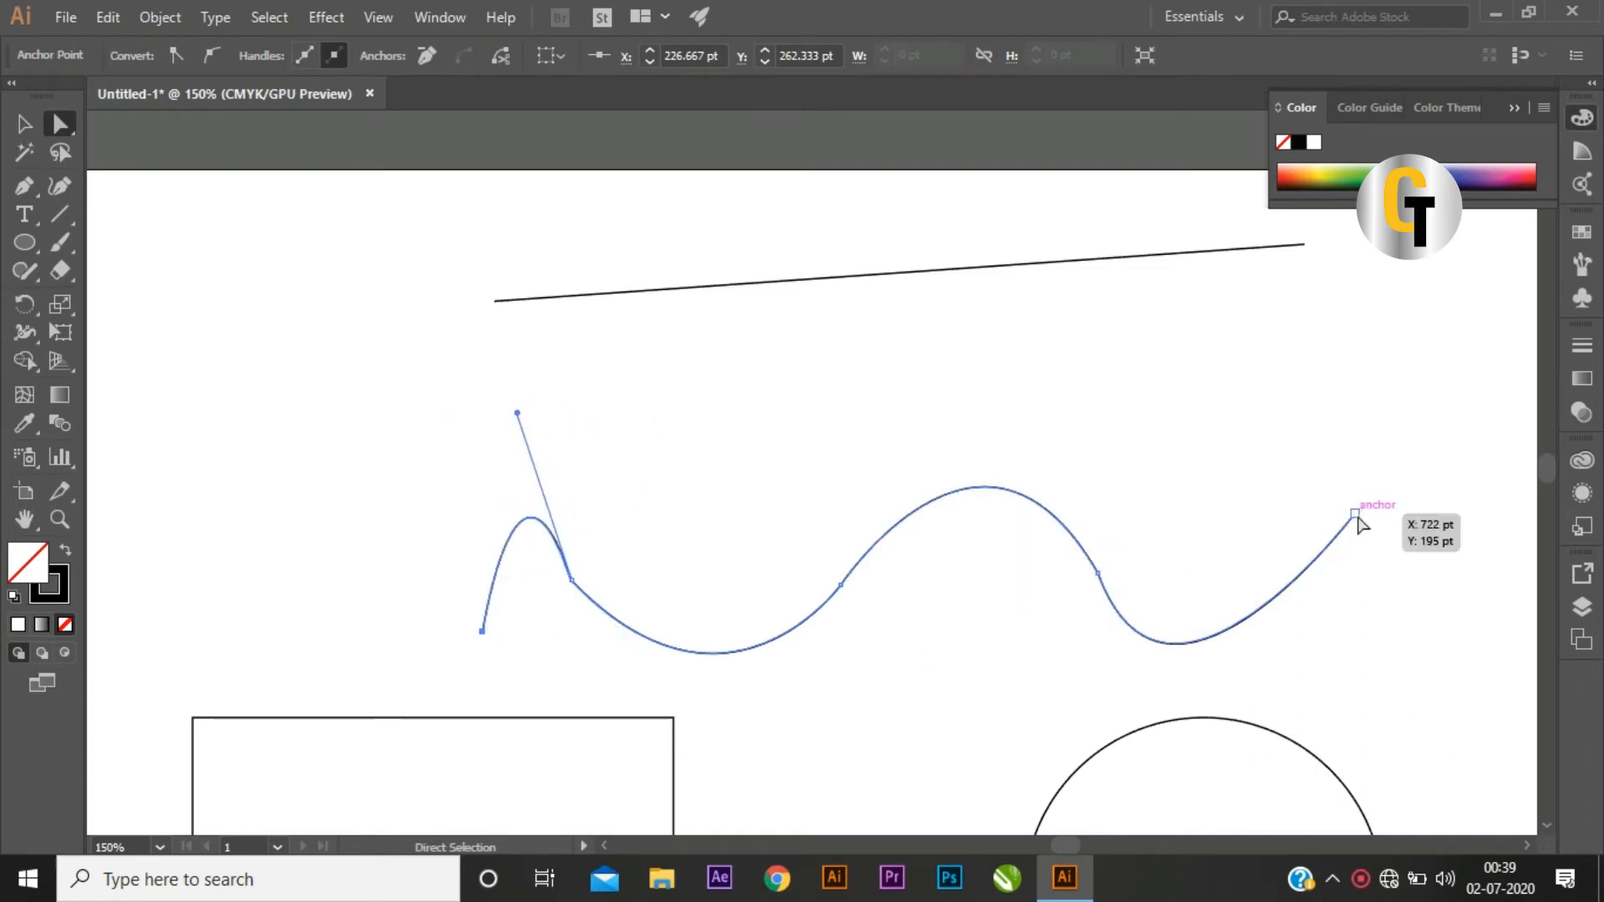
drag(1355, 525, 1301, 440)
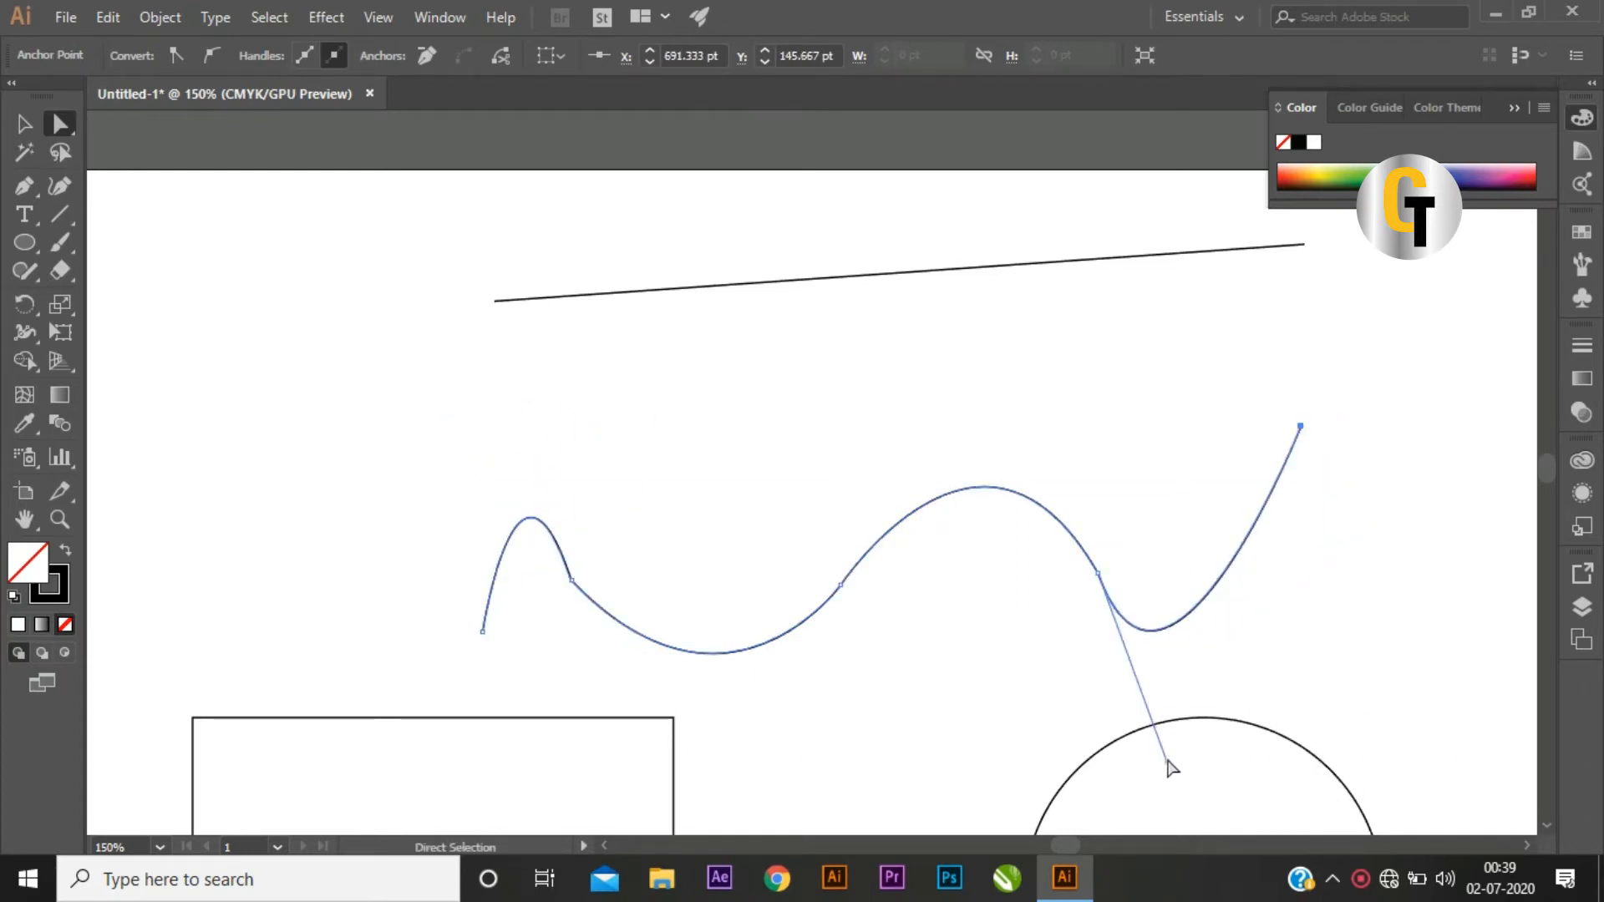
mouse_move(1168, 761)
mouse_down()
mouse_move(1291, 735)
mouse_move(1199, 758)
mouse_up()
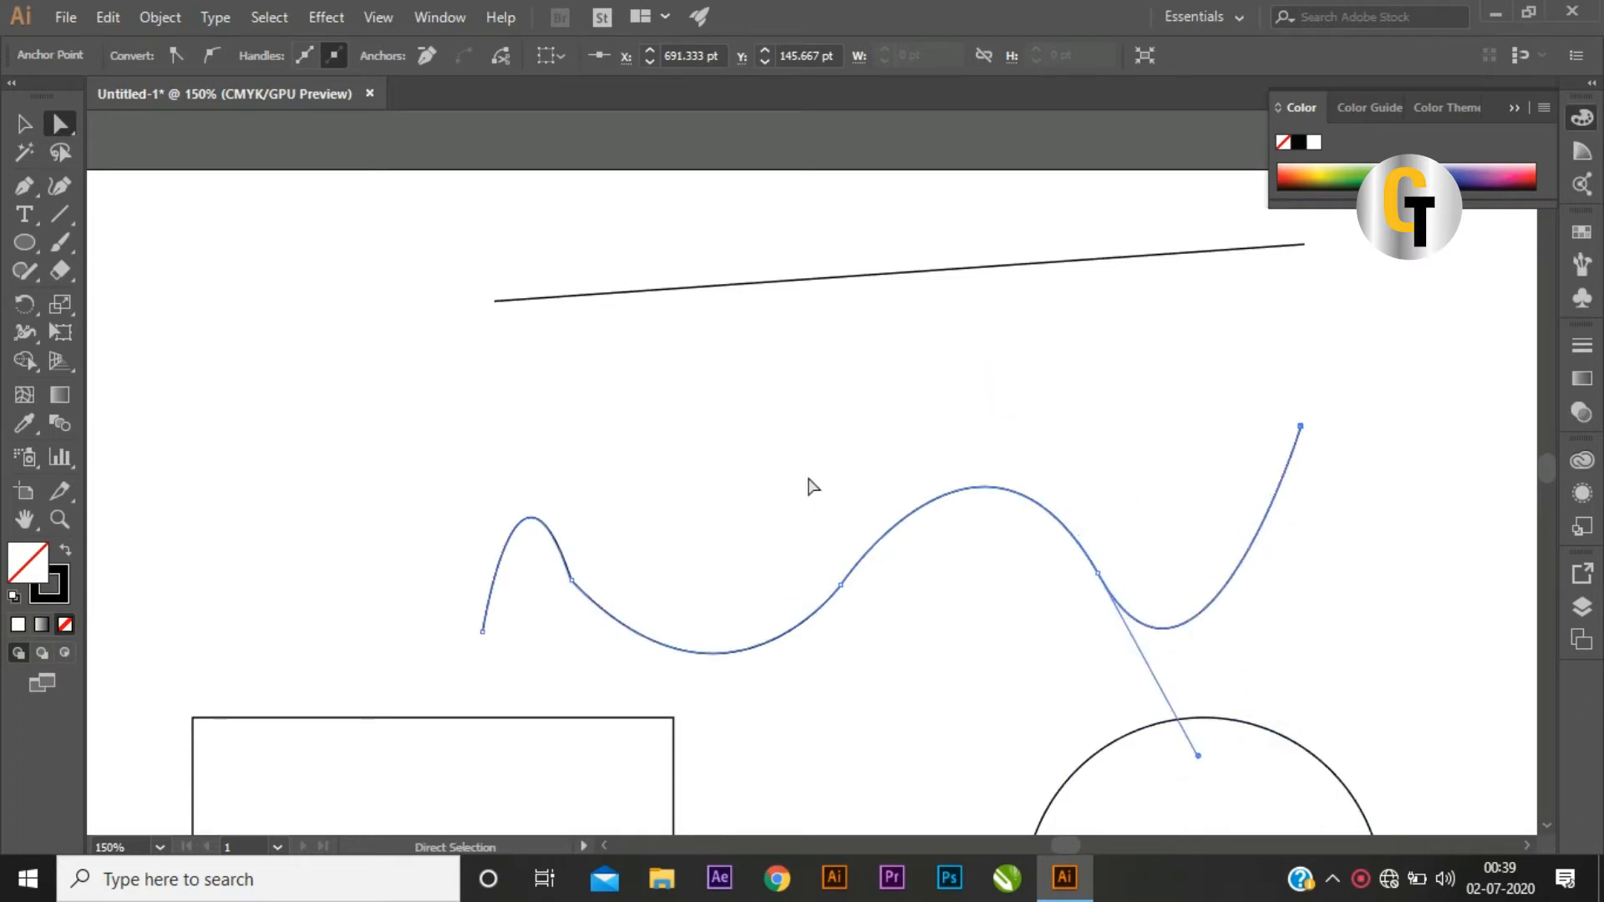
Step: Deselect the wavy curve and frame the rectangle and circle at 100% zoom
key(ctrl+minus)
key(ctrl+minus)
key(space)
drag(754, 529, 817, 399)
key(ctrl+space)
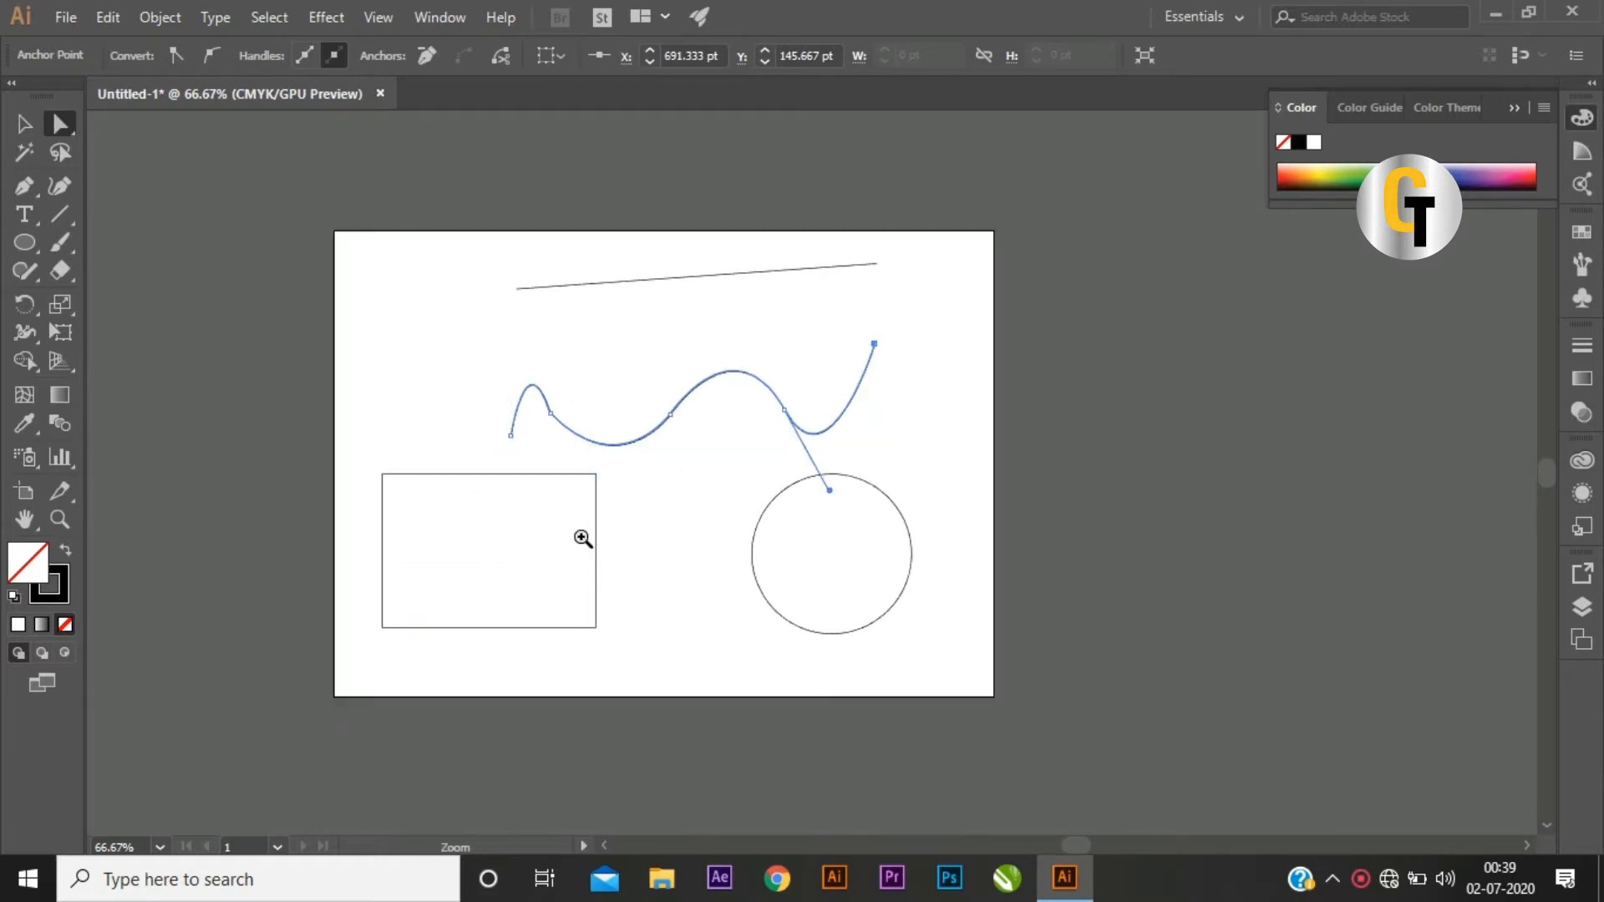
click(583, 539)
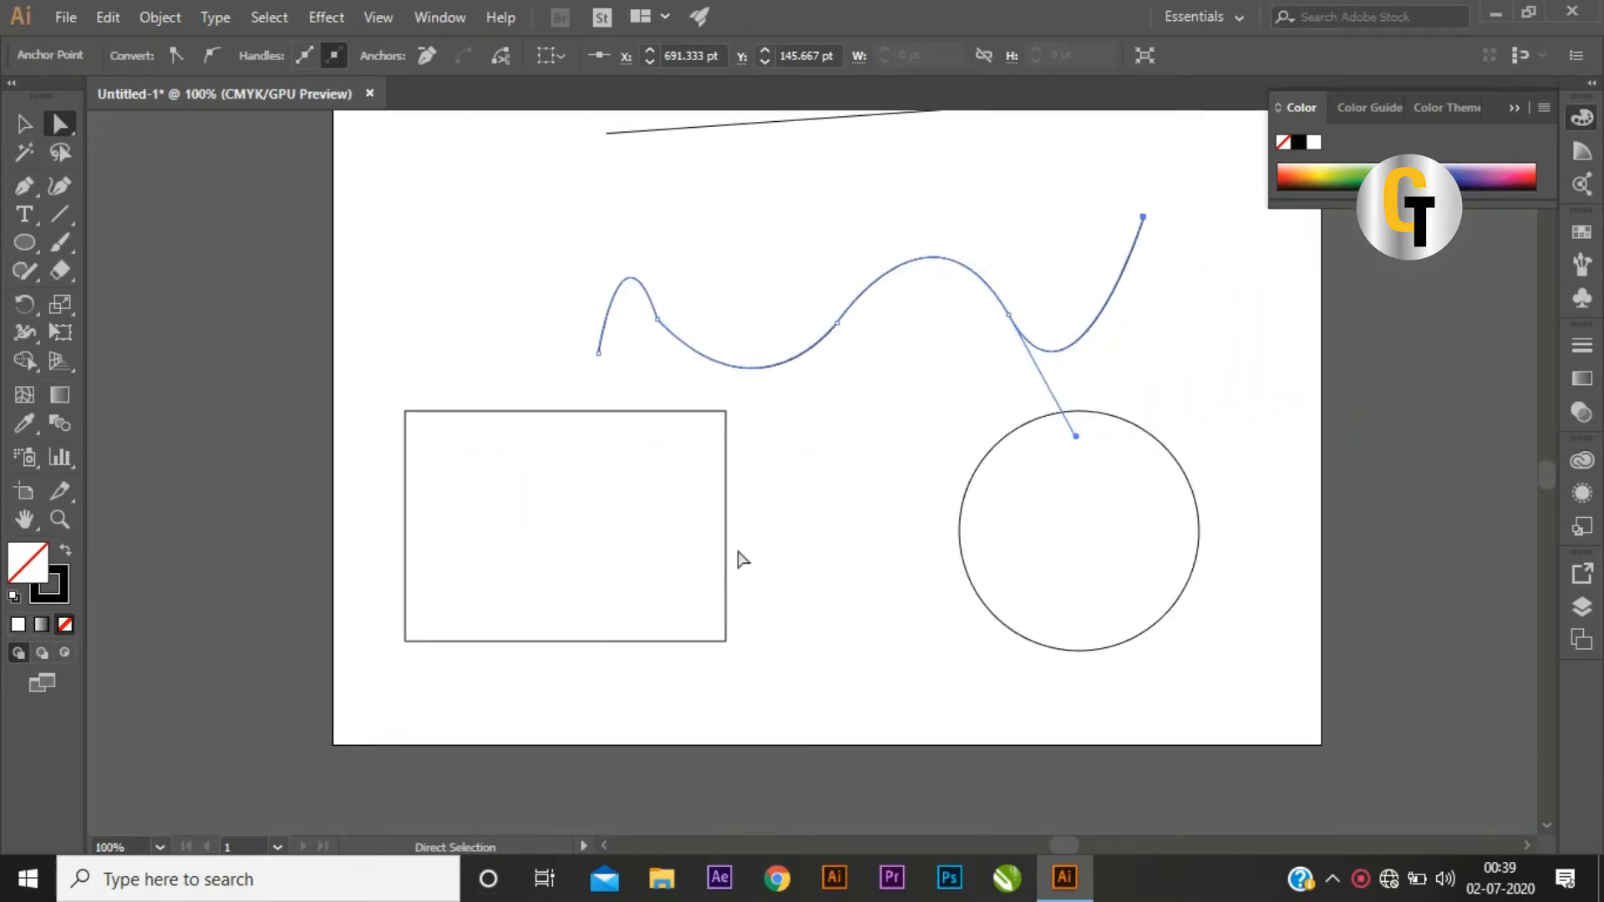
click(582, 565)
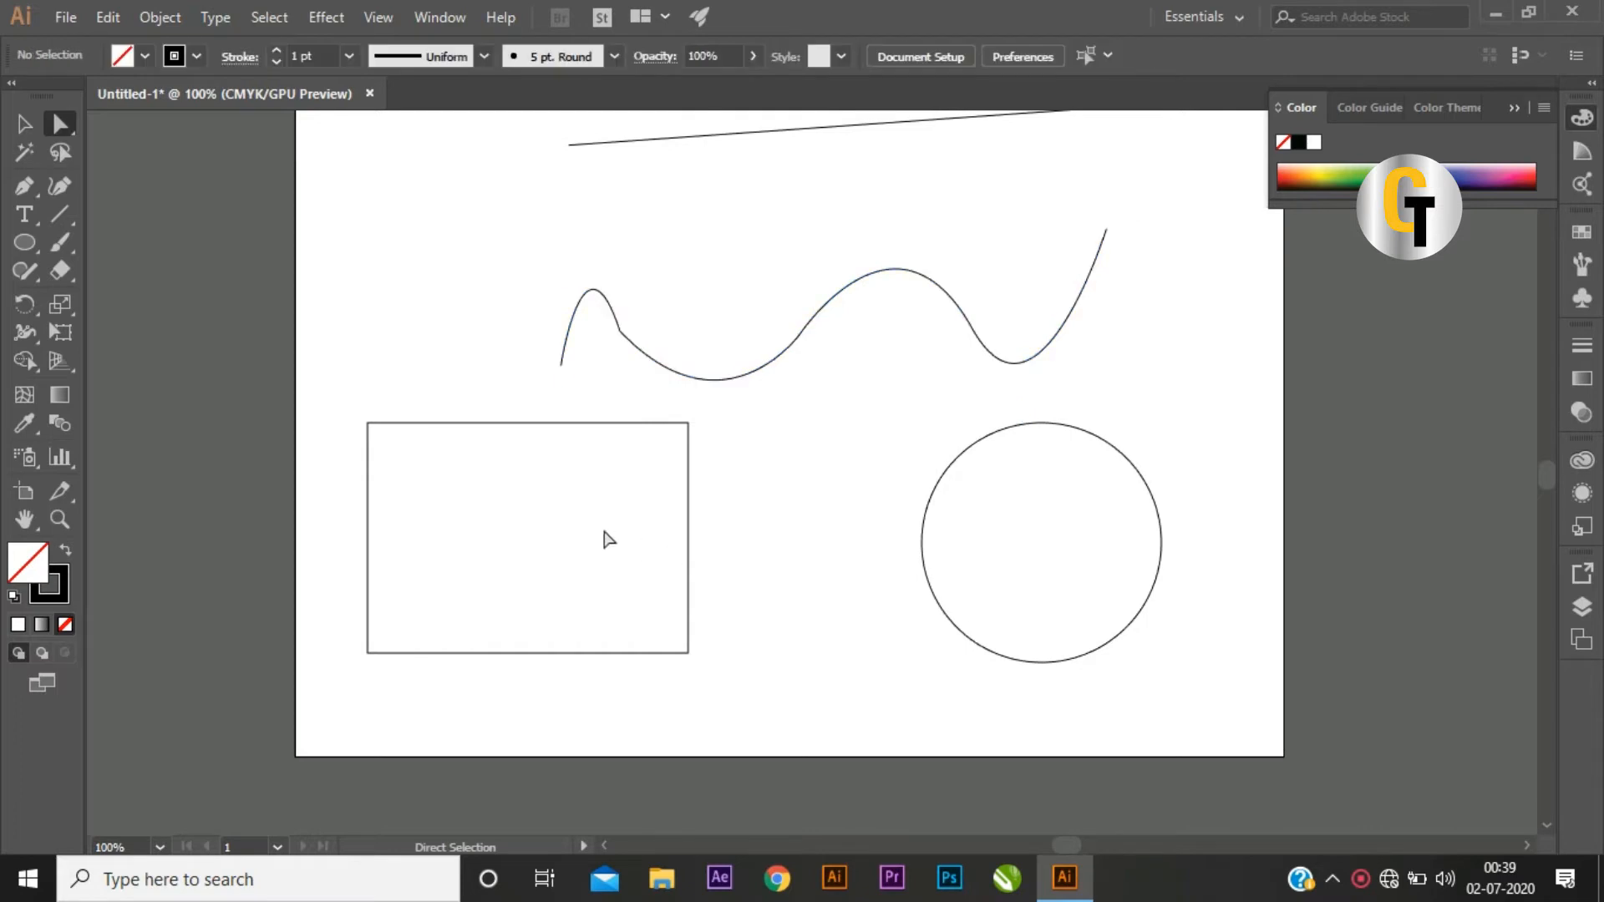
Step: Try selecting the rectangle by its sides, upper-left anchor and interior with Direct Selection, and clear the selection
click(688, 558)
drag(581, 532, 877, 555)
click(700, 460)
click(623, 423)
click(571, 568)
click(522, 544)
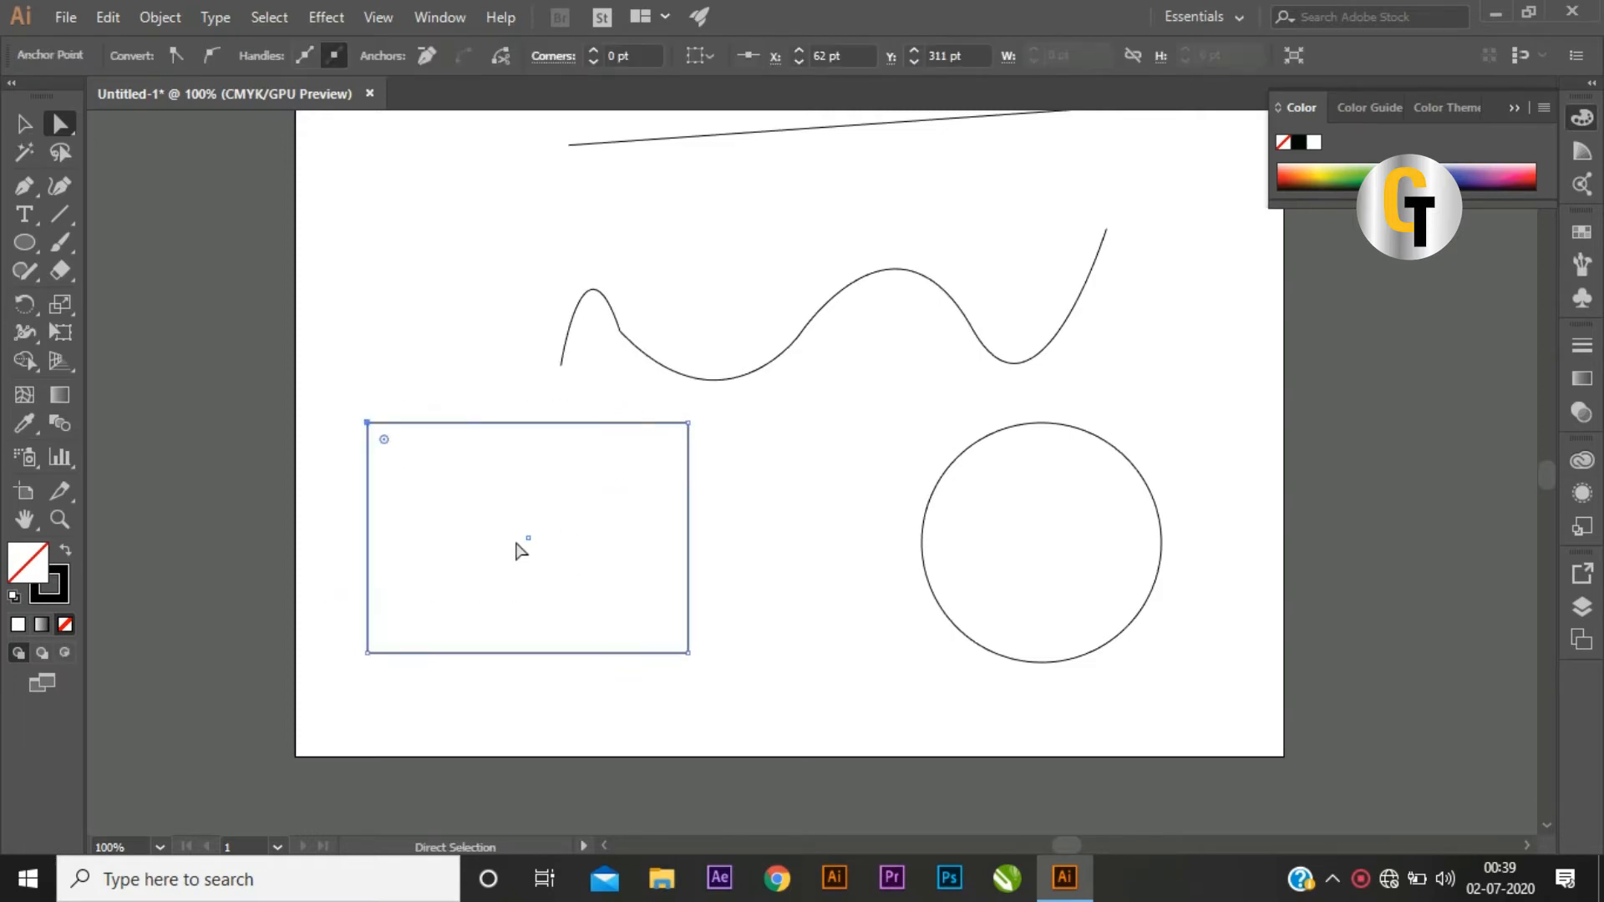
click(539, 539)
click(541, 542)
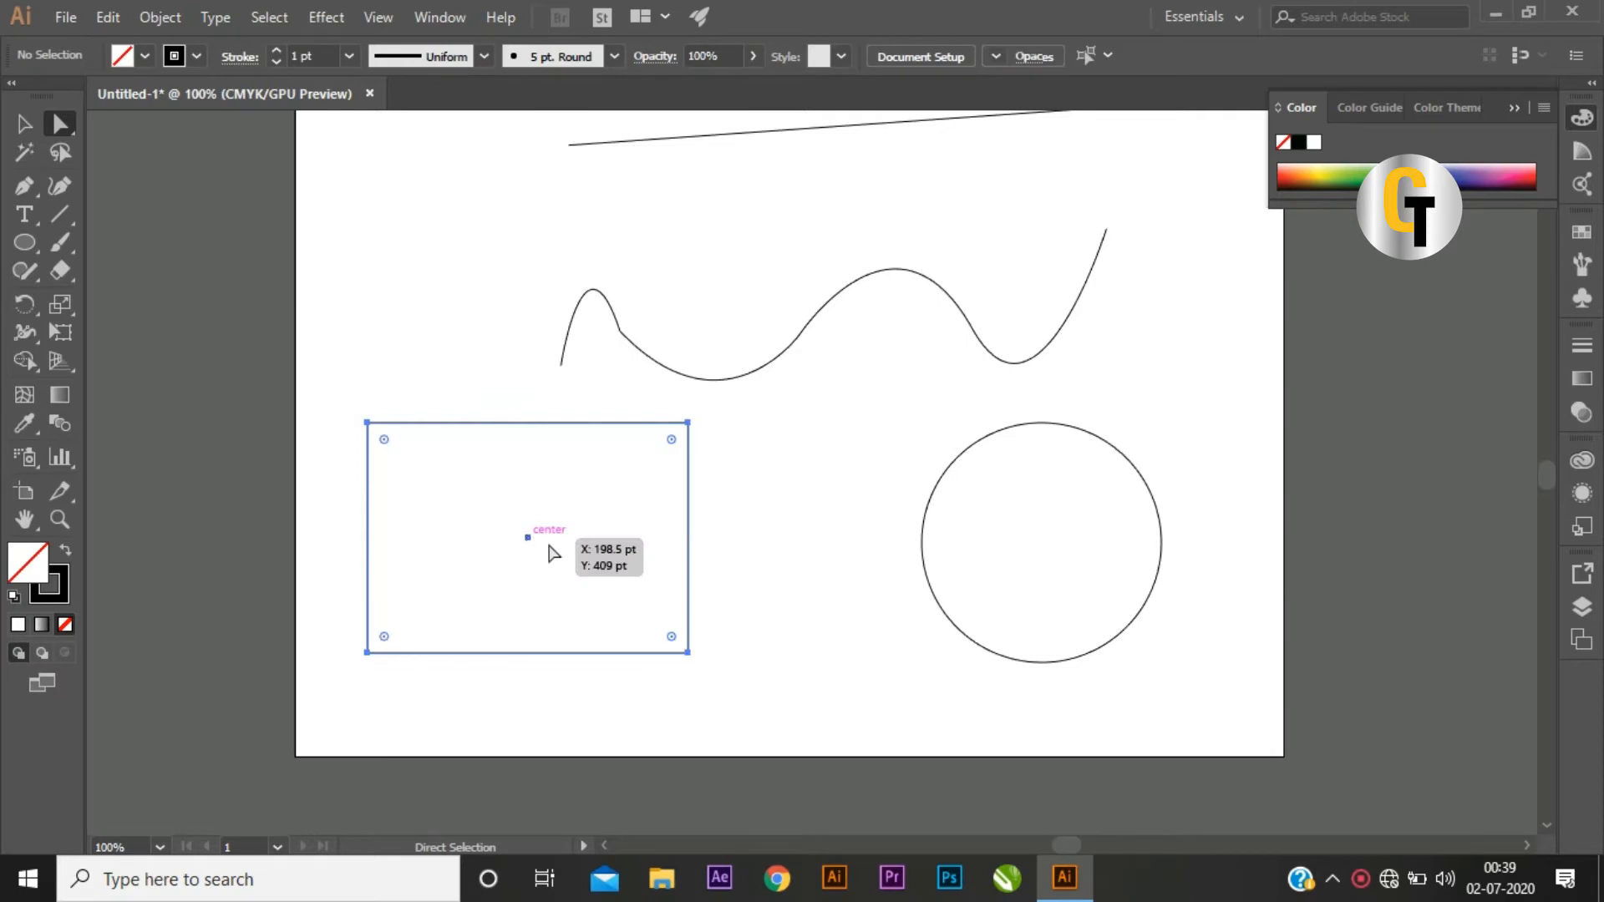
Step: Select the whole rectangle, place a copy over the circle by its center point using Direct Selection, and deselect it
click(25, 123)
click(507, 560)
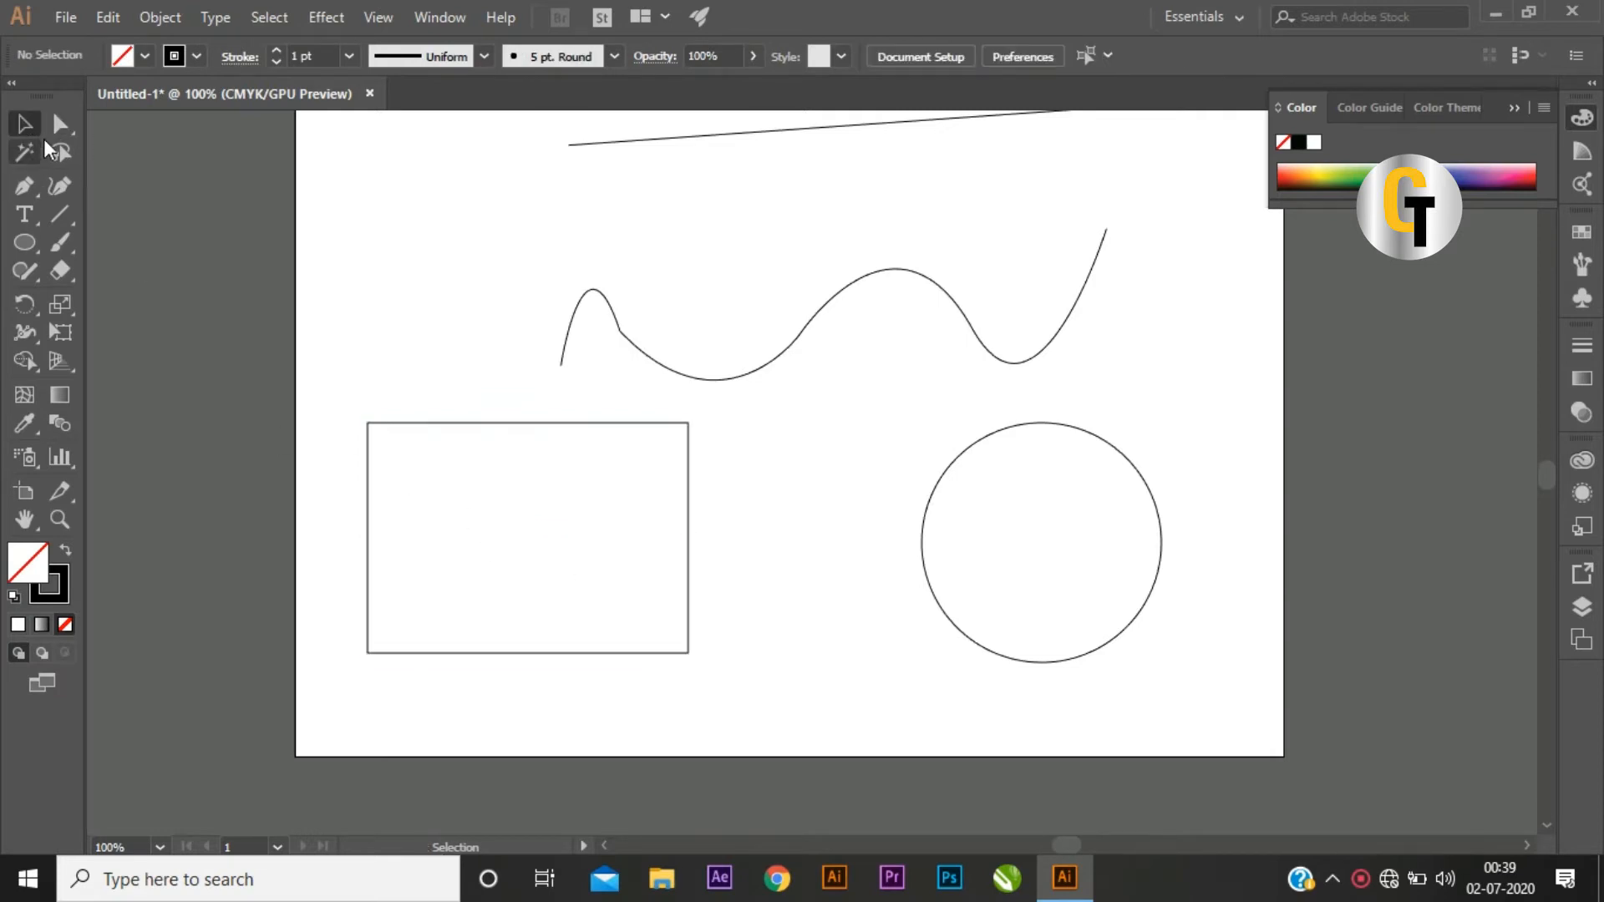
click(526, 527)
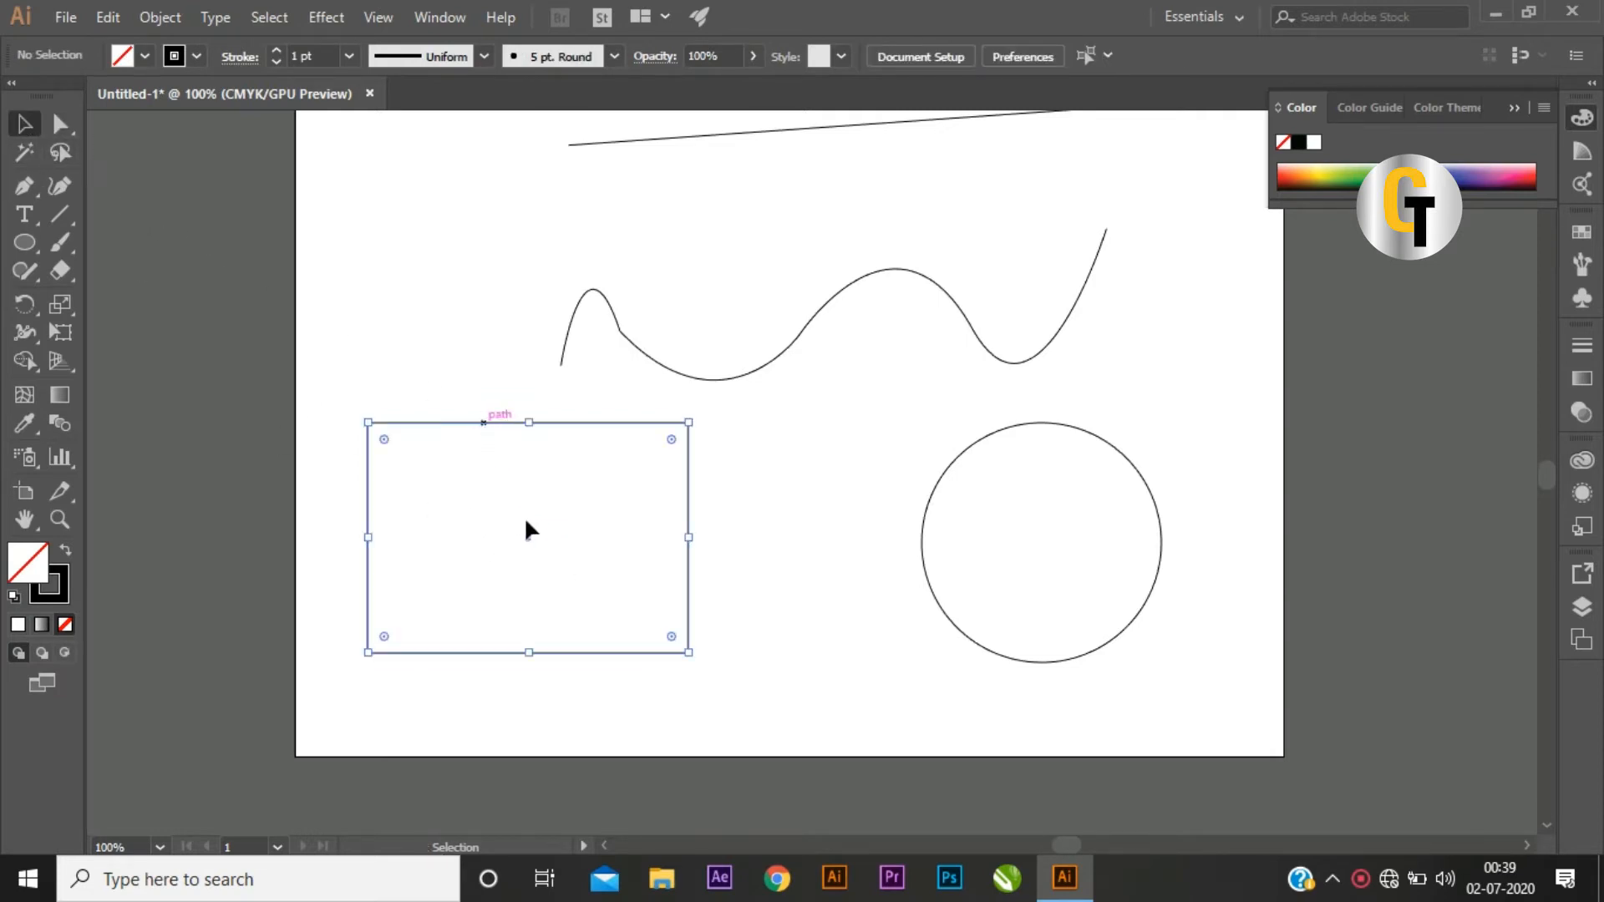
key(a)
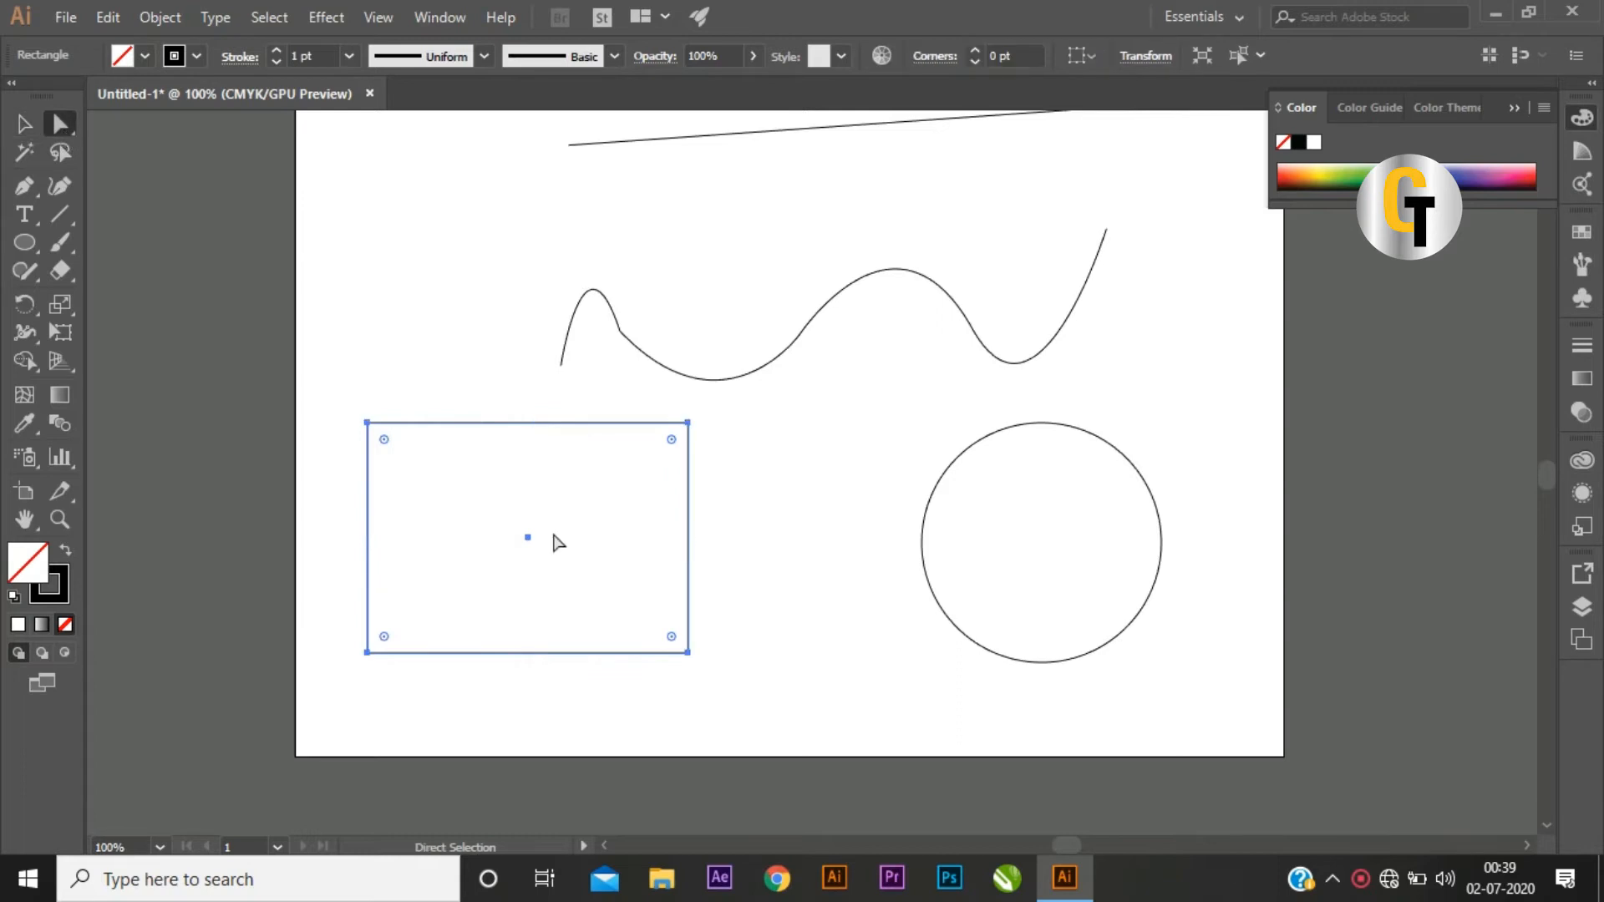
drag(530, 542, 1092, 547)
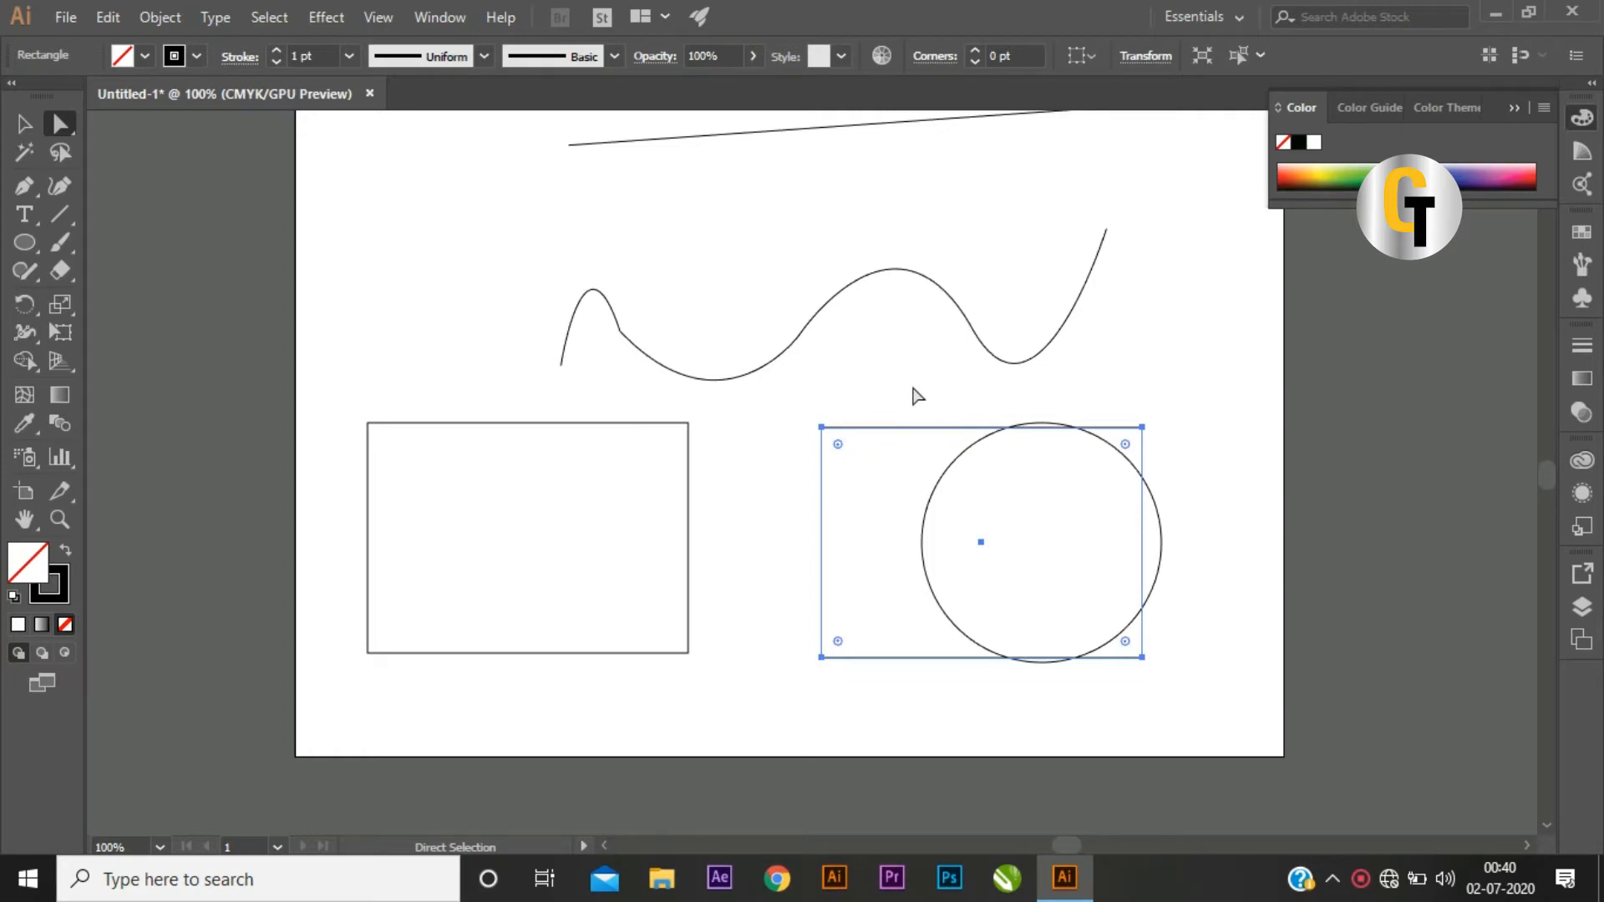
click(832, 472)
Step: Delete the rectangle copy that overlaps the circle
click(23, 124)
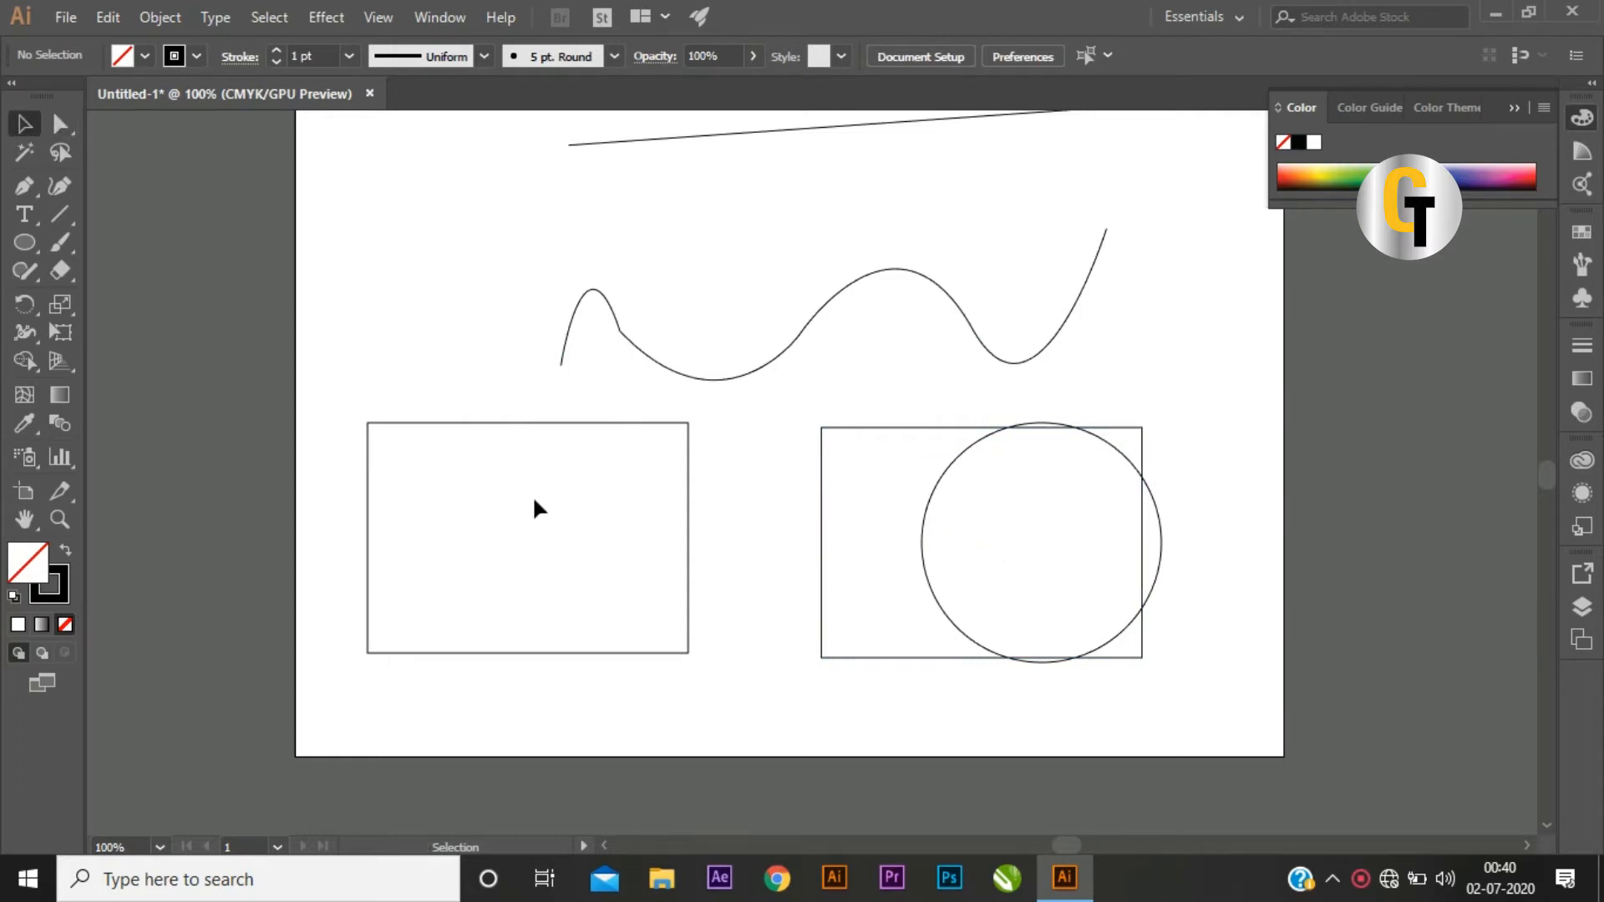
drag(503, 508, 706, 356)
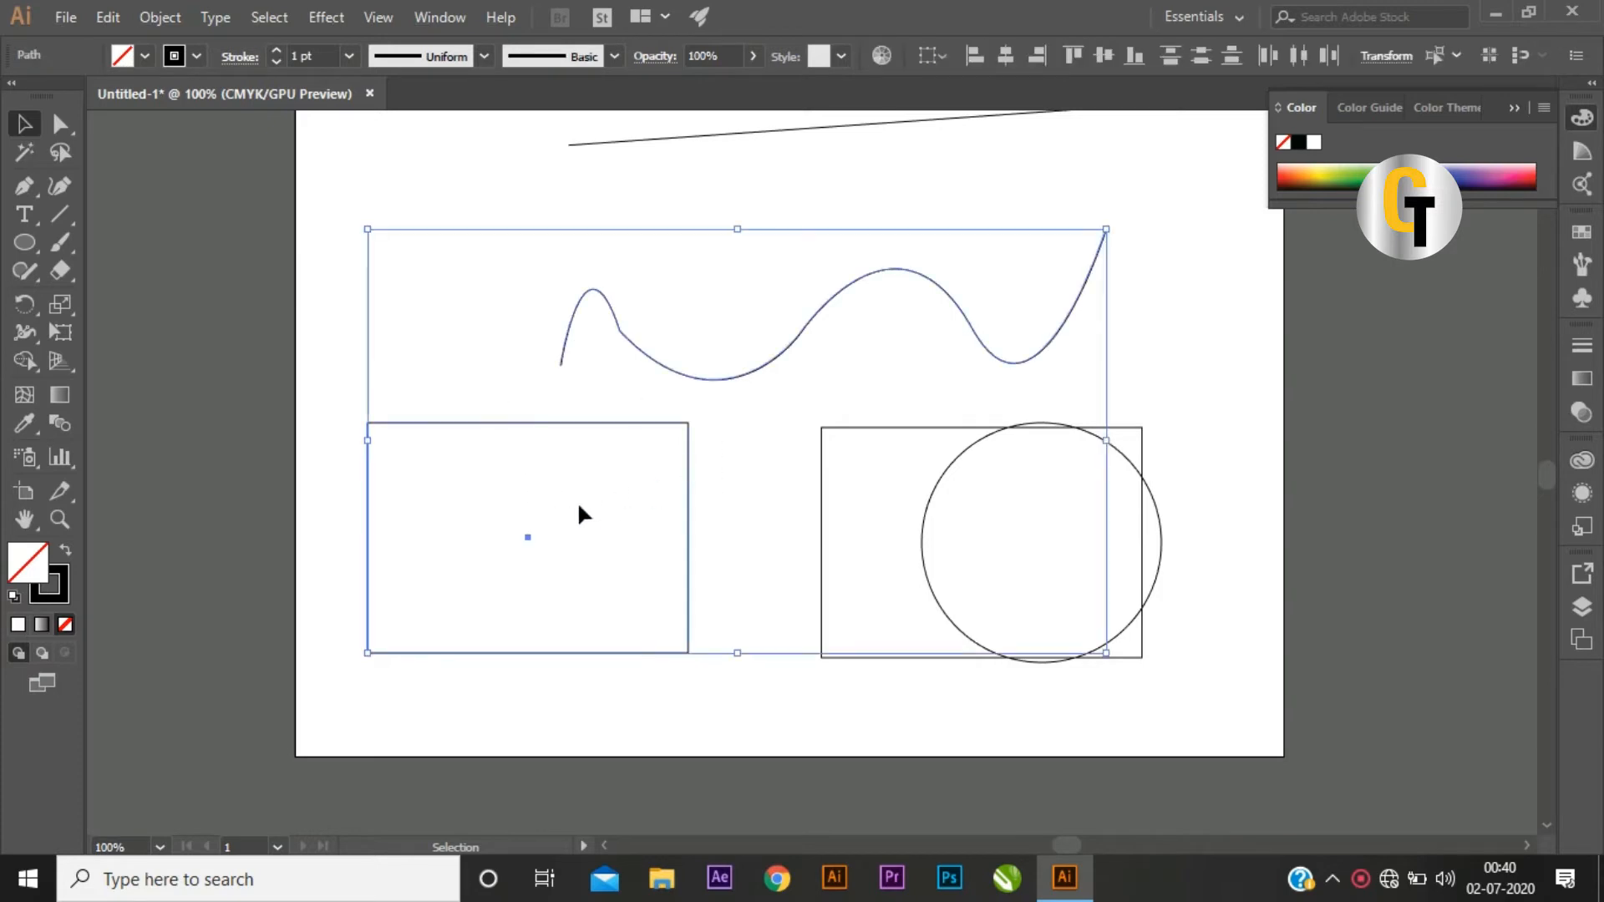
click(545, 195)
click(841, 428)
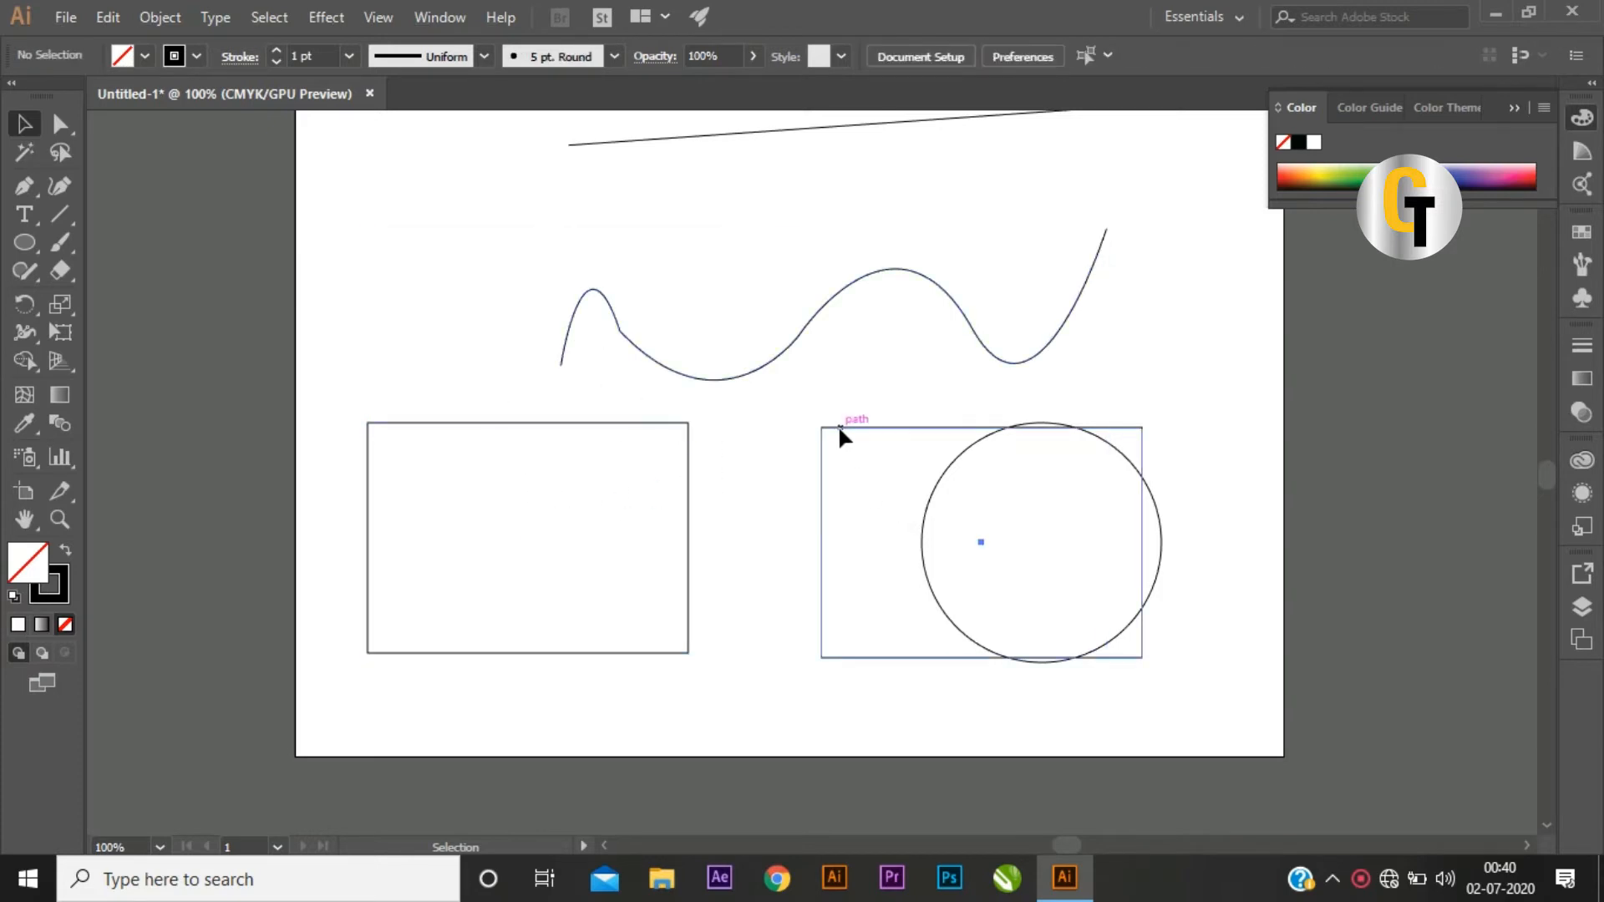
key(Delete)
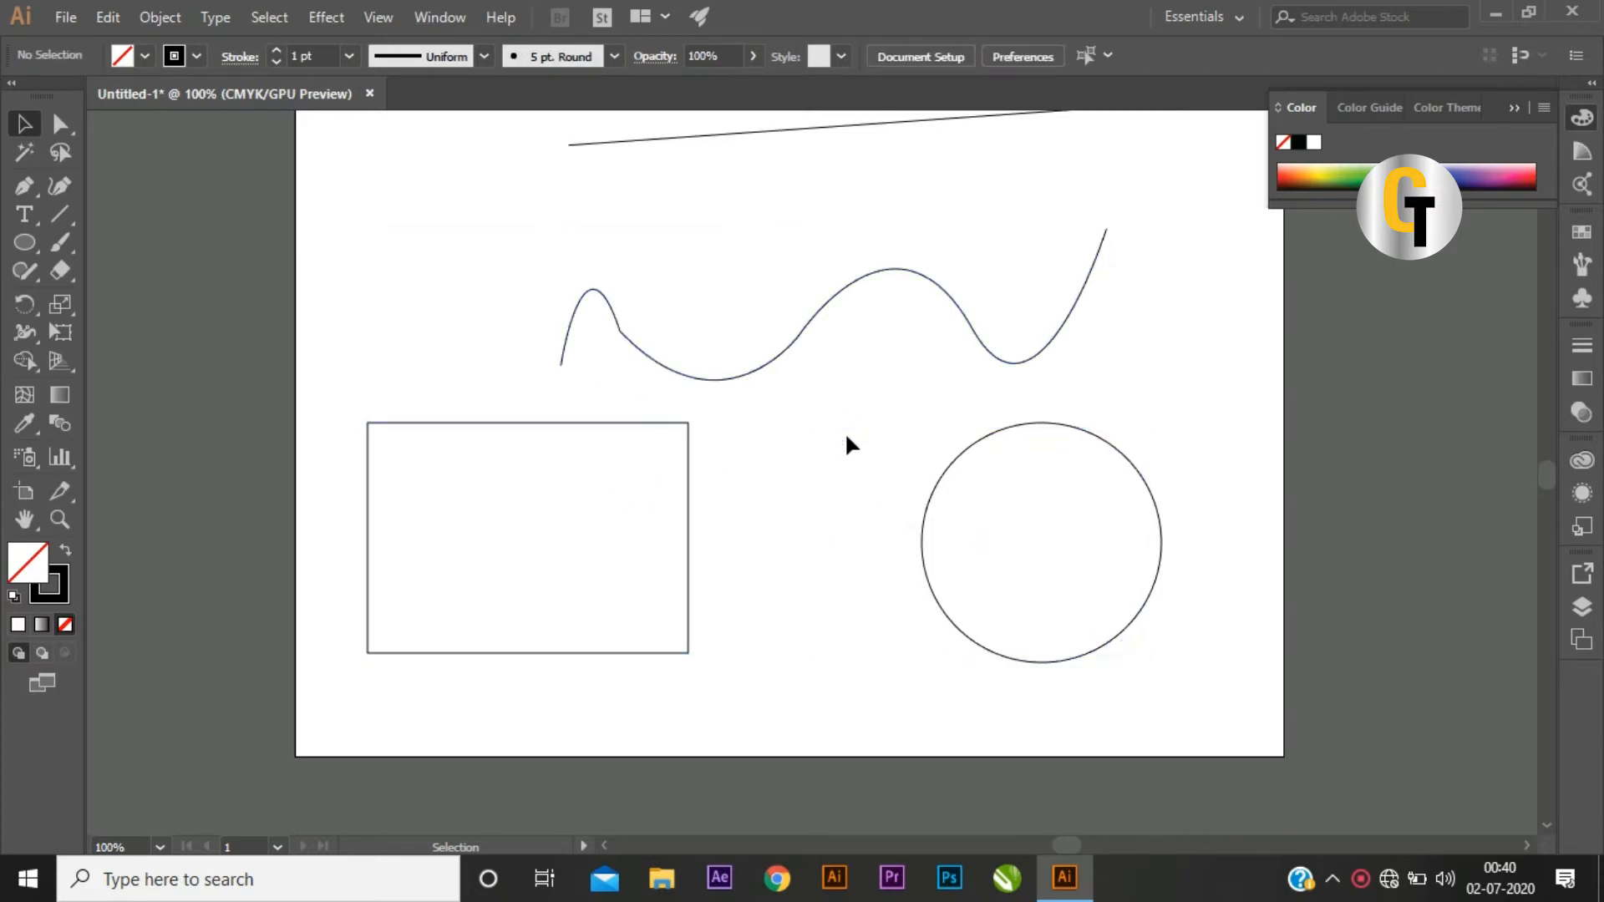
Step: Delete the straight line, the wavy curve and the circle, keeping only the rectangle
click(612, 422)
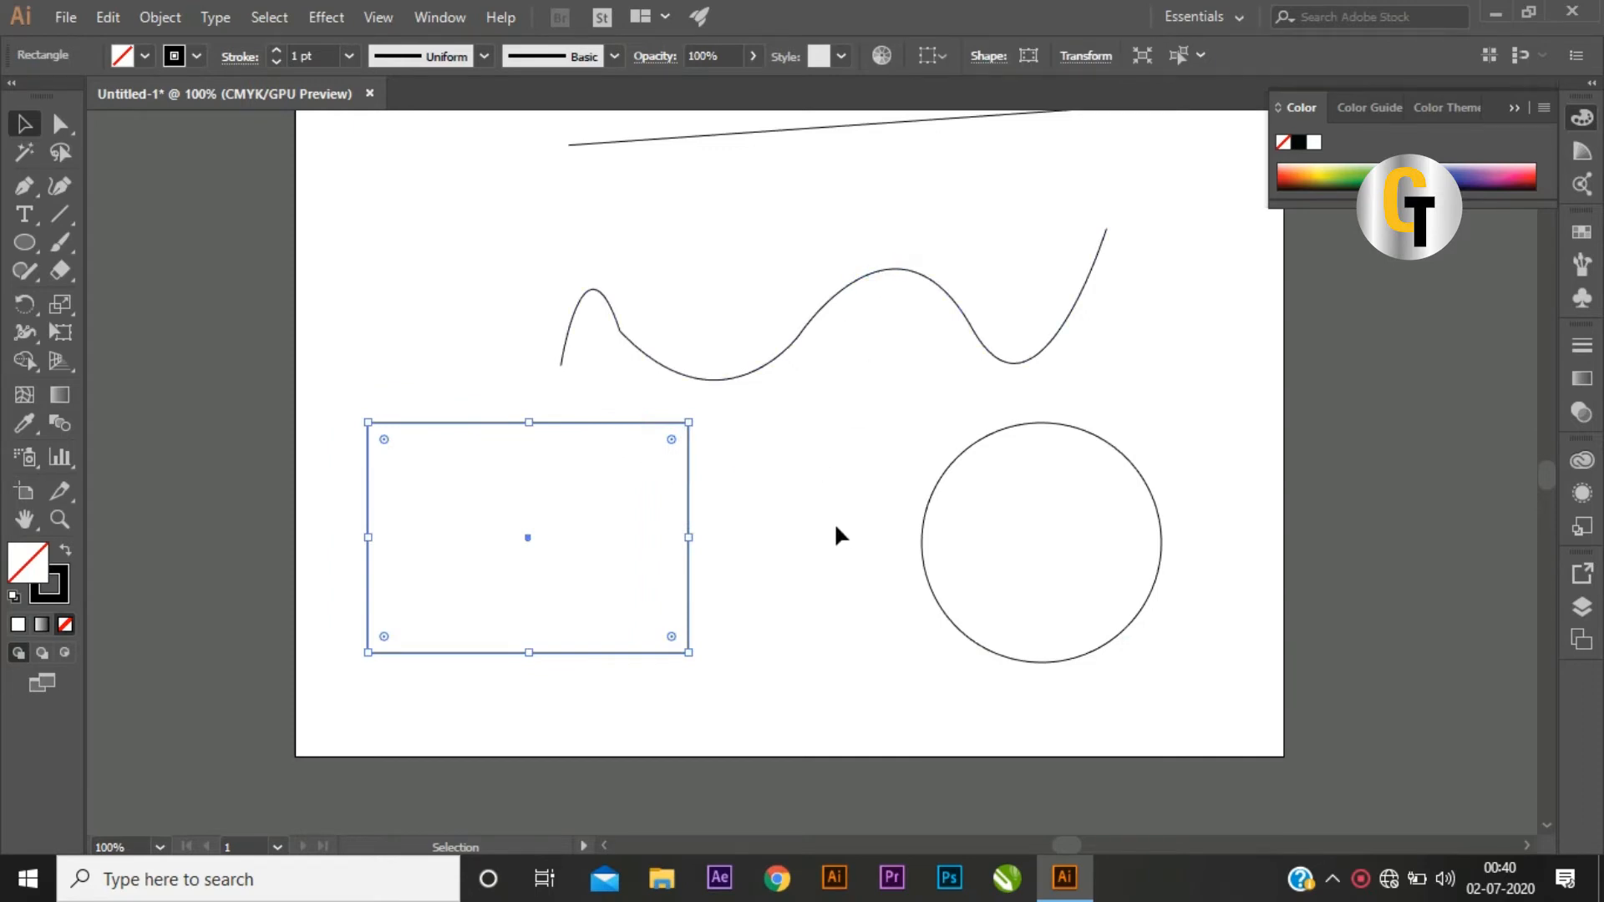
scroll(1133, 342, up, 3)
drag(1181, 195, 497, 499)
key(Delete)
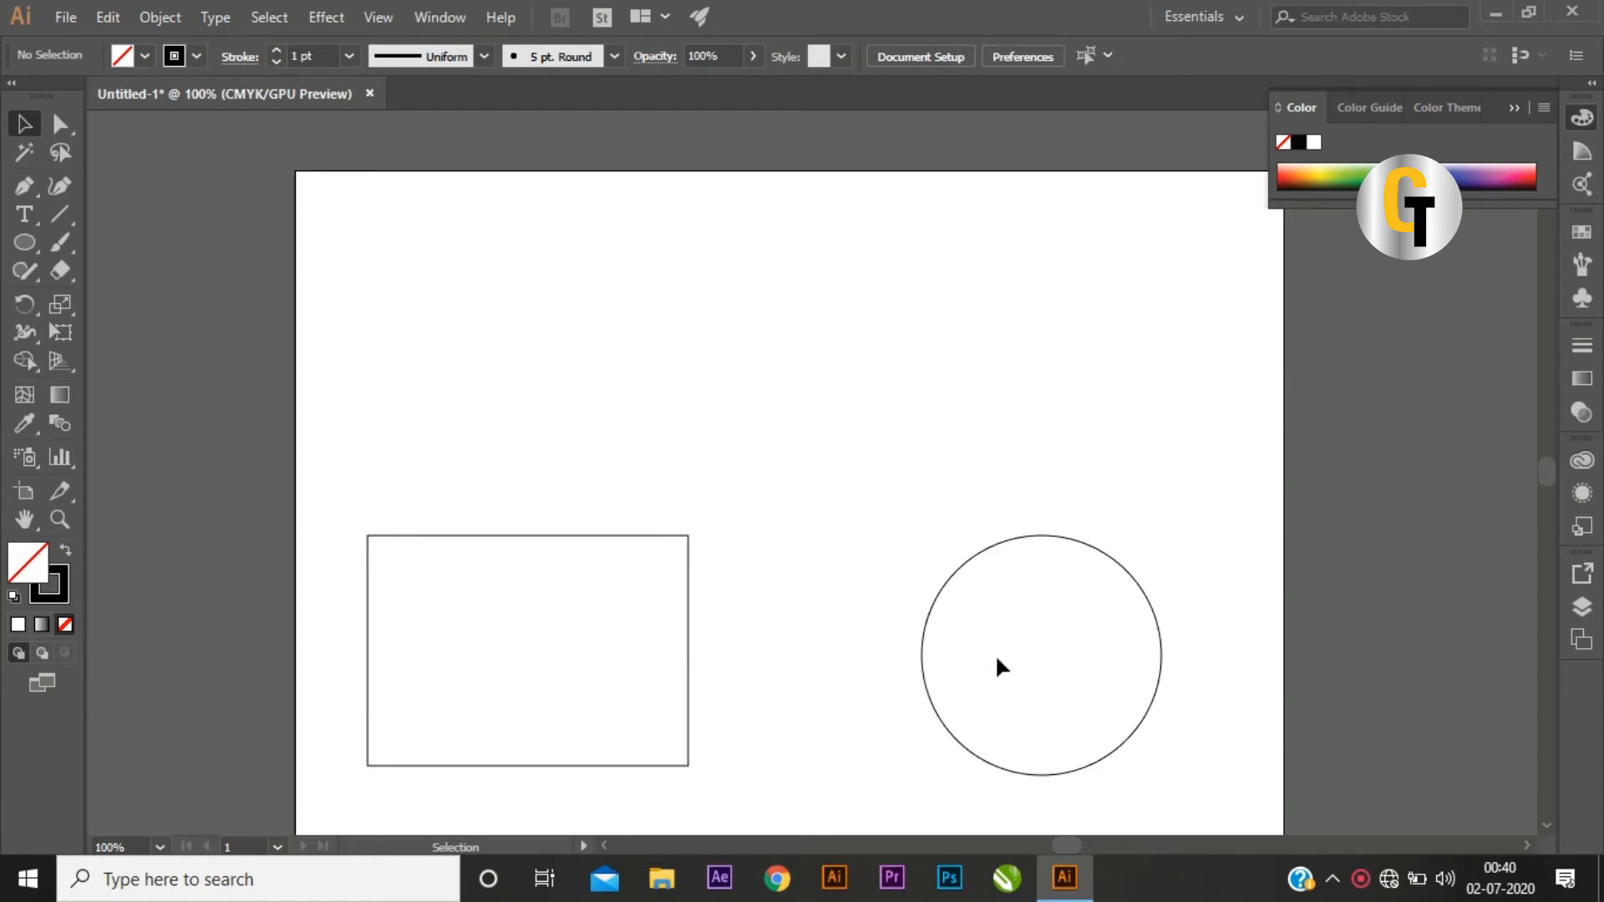
click(1018, 538)
key(Delete)
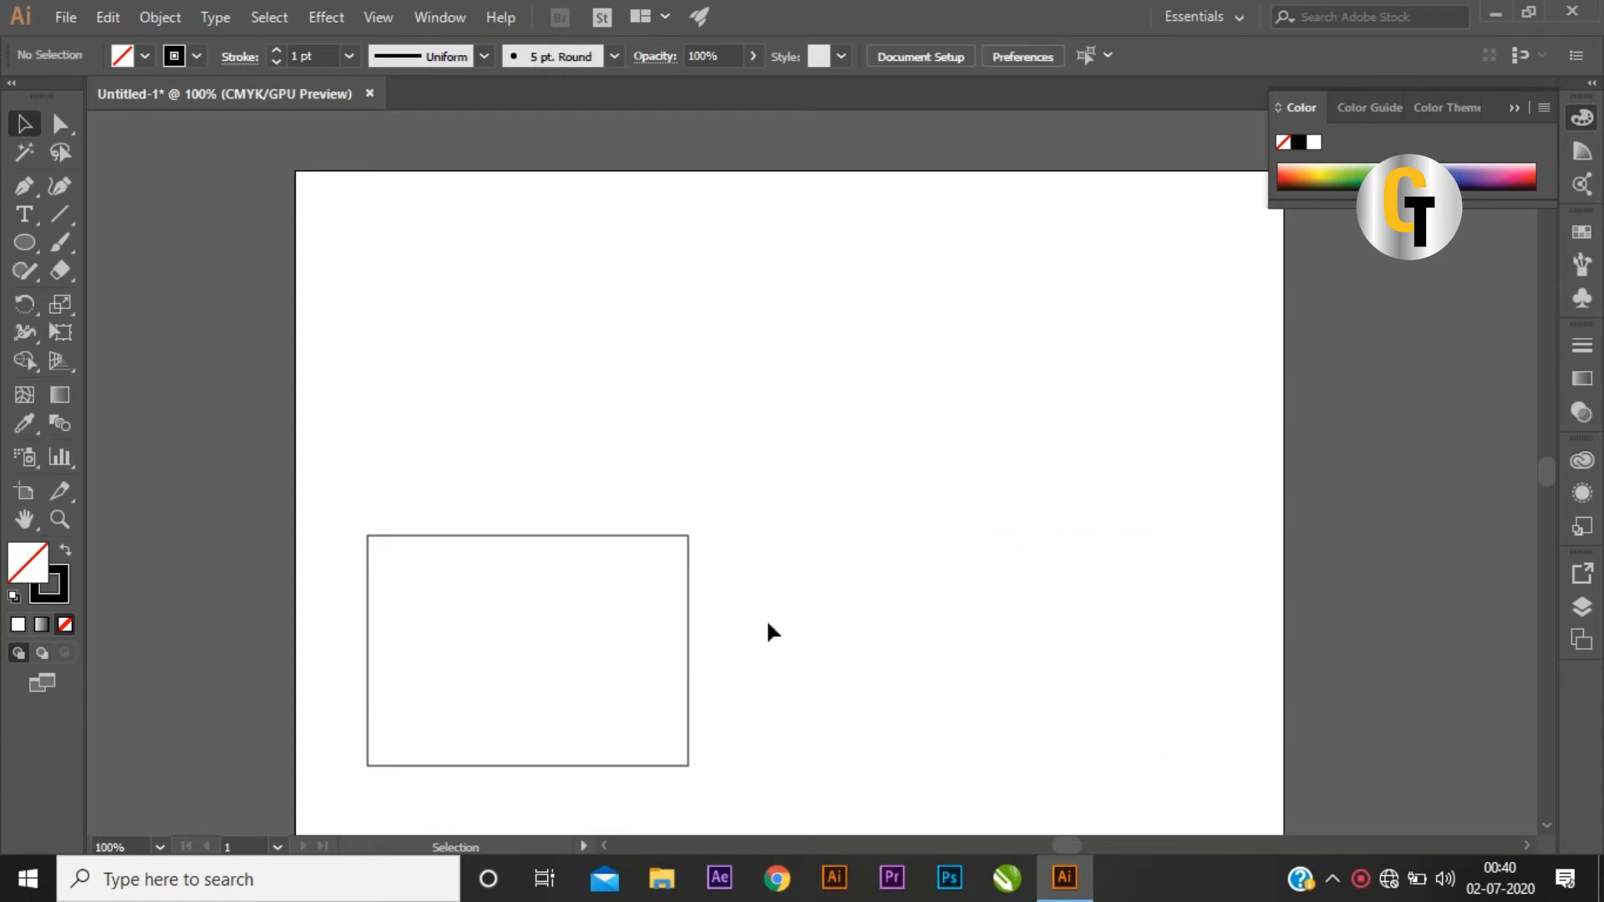
Step: Move the rectangle toward the middle of the artboard and enlarge it from its upper-right corner
click(670, 537)
drag(527, 656, 718, 529)
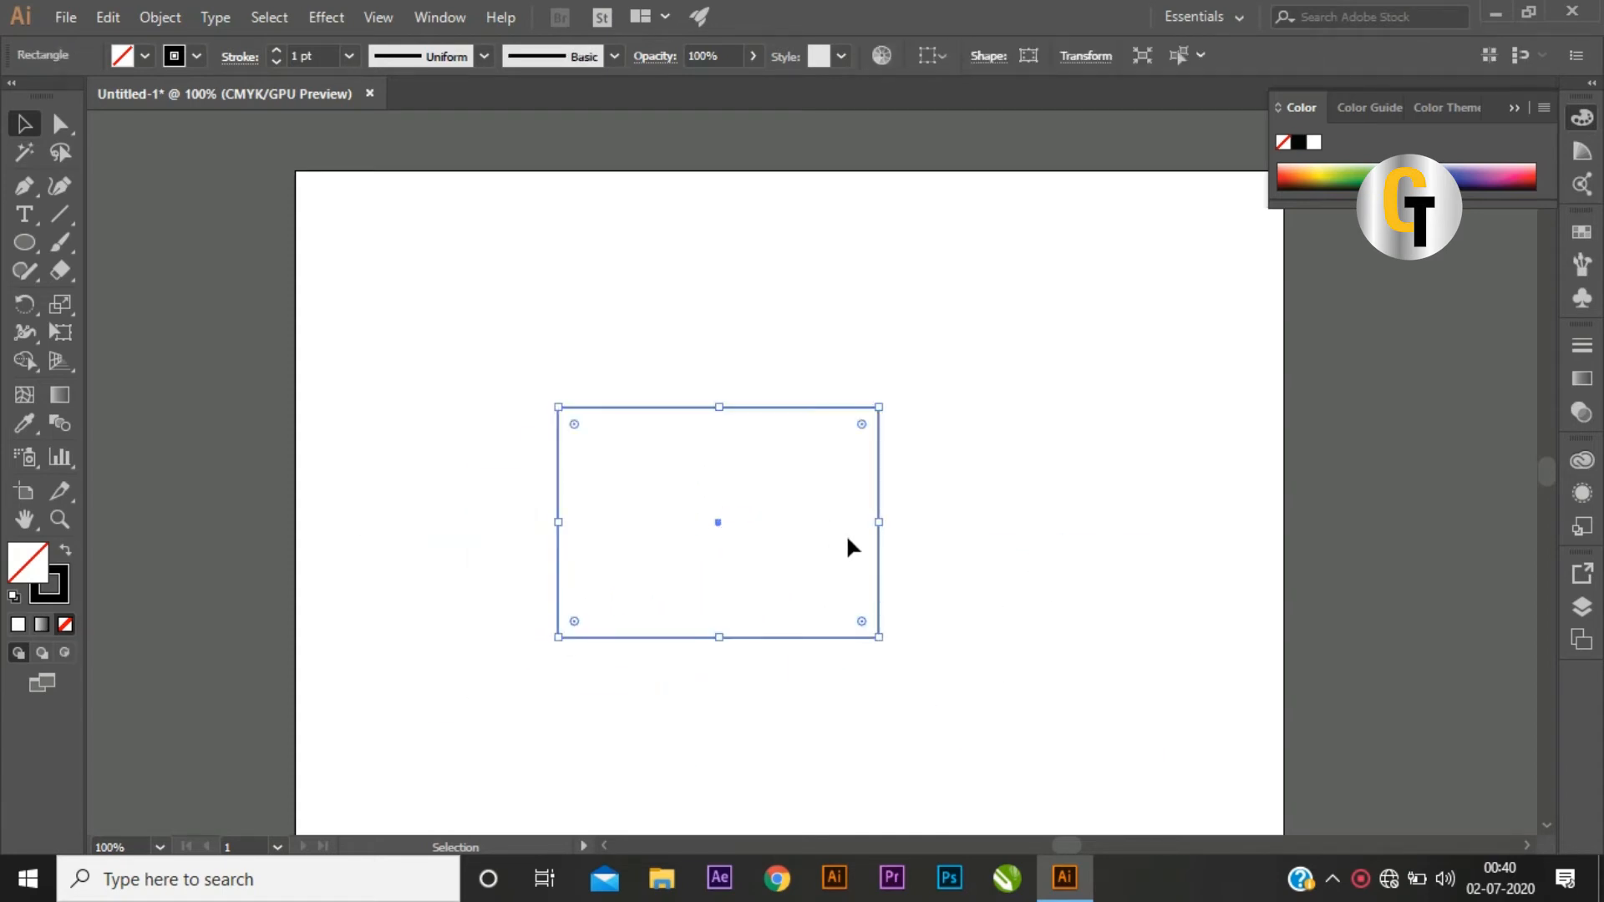
drag(879, 407, 1123, 235)
drag(839, 435, 785, 503)
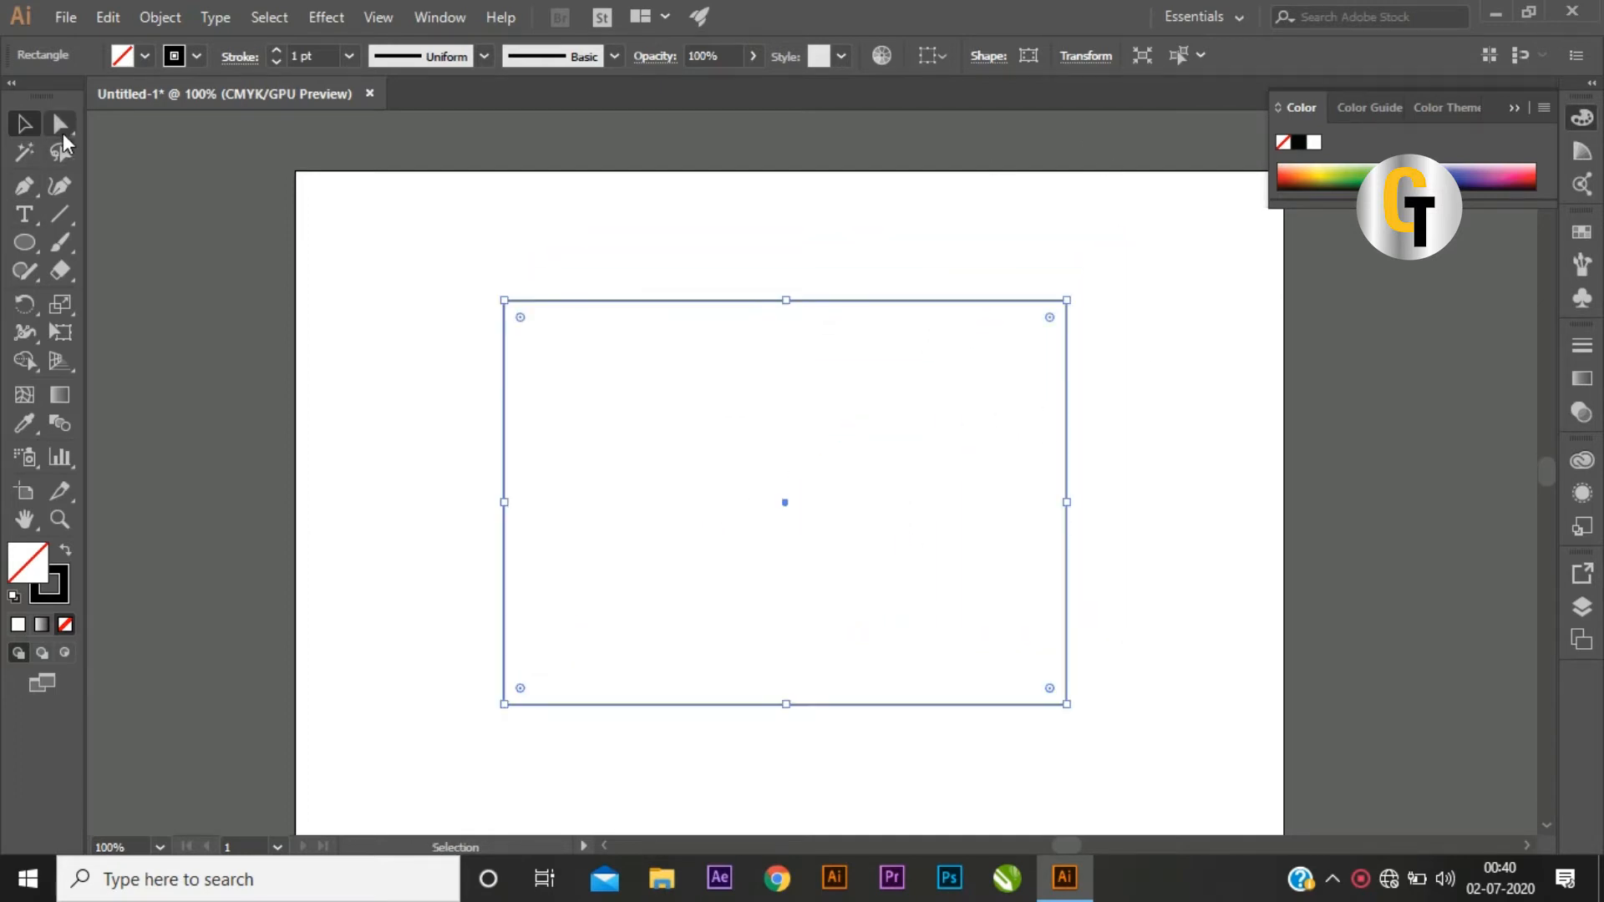
Step: Pull the rectangle's upper corners down and inward with Direct Selection, to about X 229, Y 386 pt and X 578, Y 387 pt
click(61, 132)
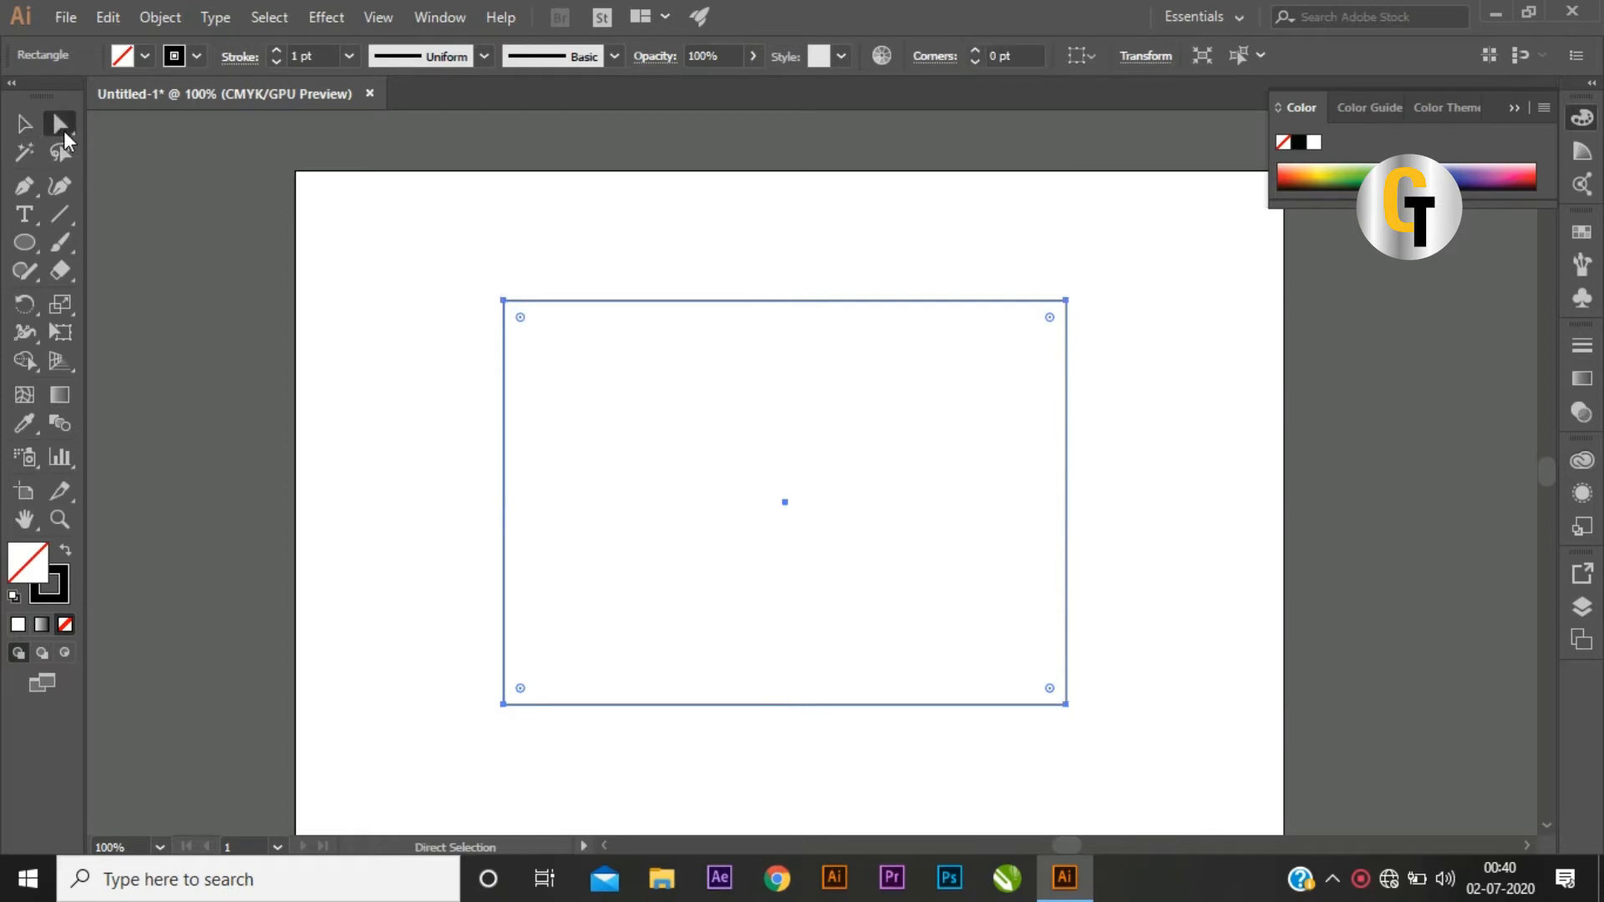
click(1067, 301)
drag(1067, 301, 877, 438)
click(1045, 409)
click(878, 439)
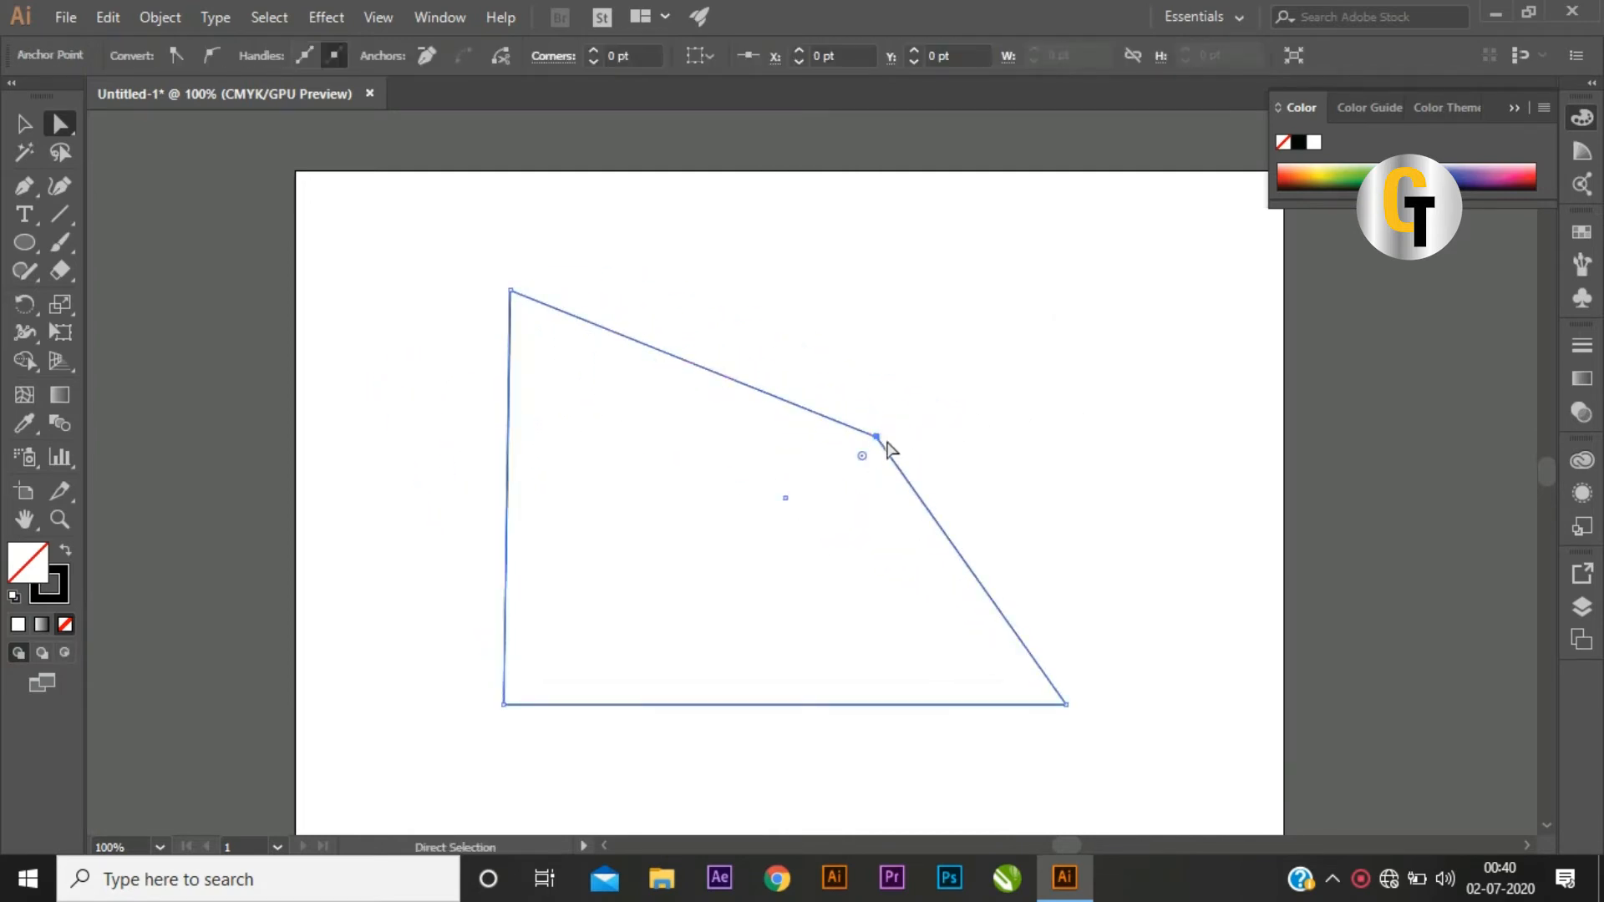
drag(878, 438, 862, 584)
drag(510, 293, 565, 632)
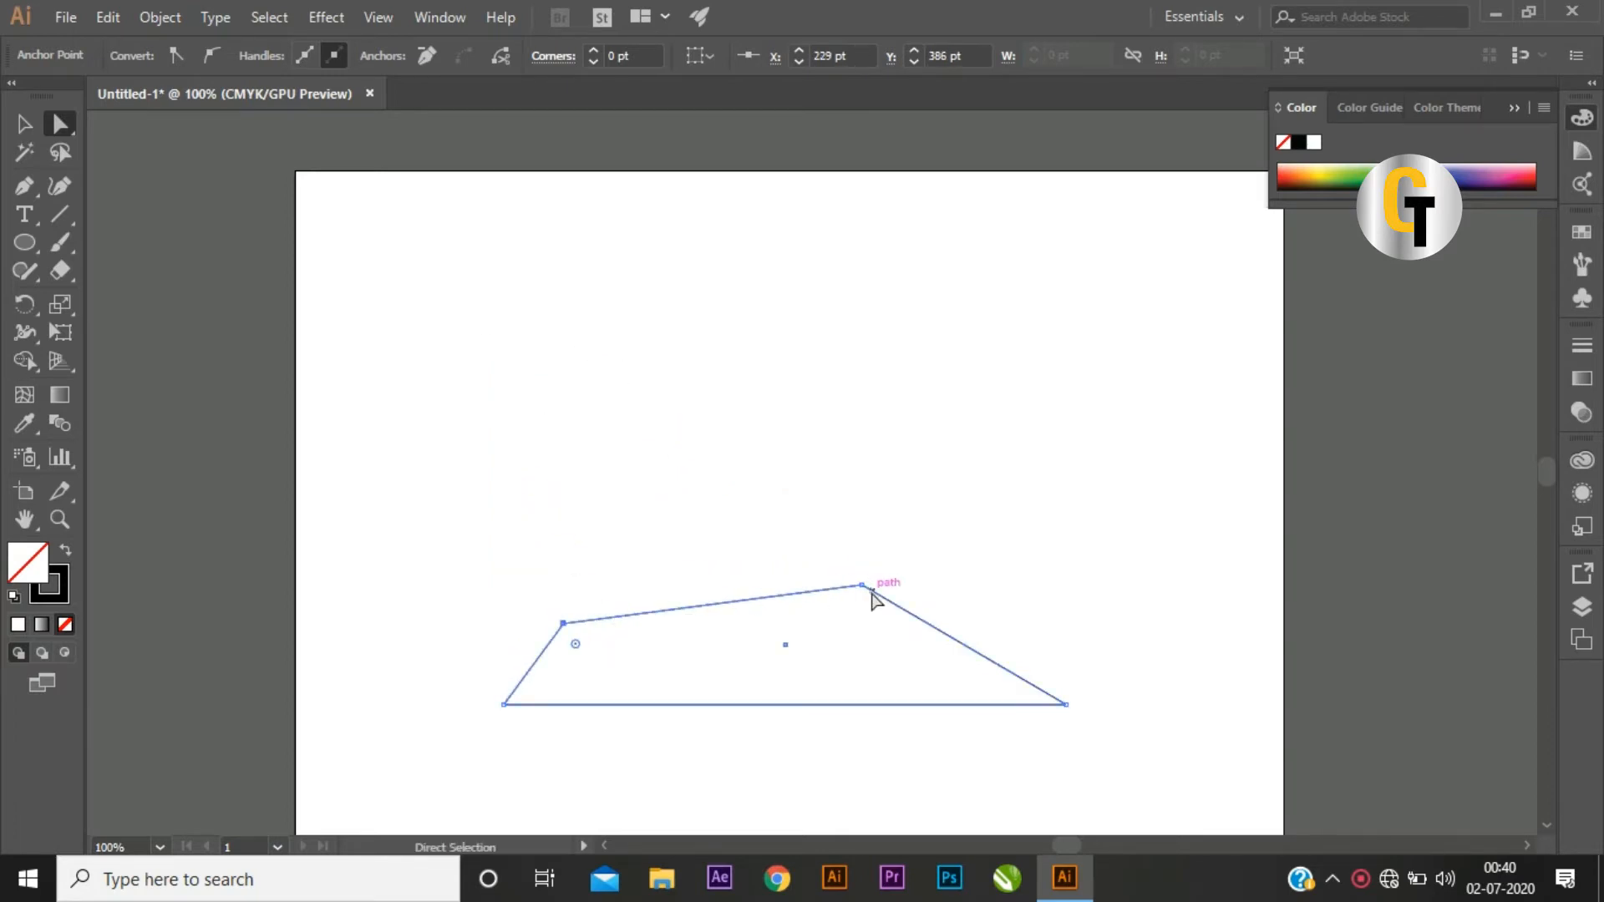
drag(864, 589, 953, 628)
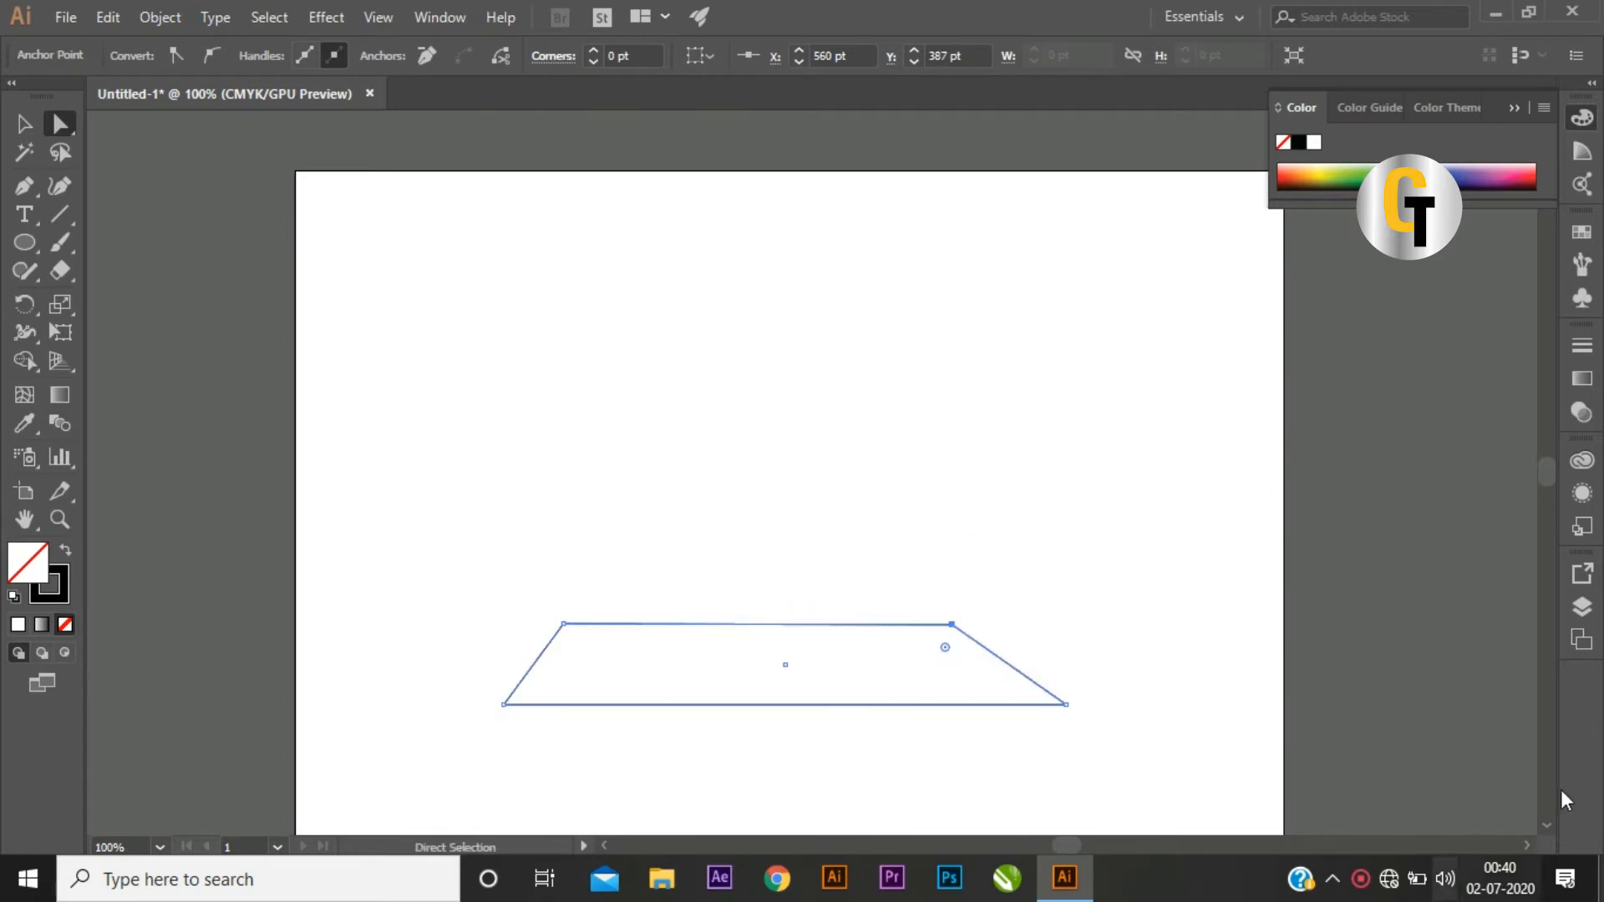
mouse_move(953, 628)
mouse_down()
mouse_move(1027, 642)
mouse_move(953, 632)
mouse_up()
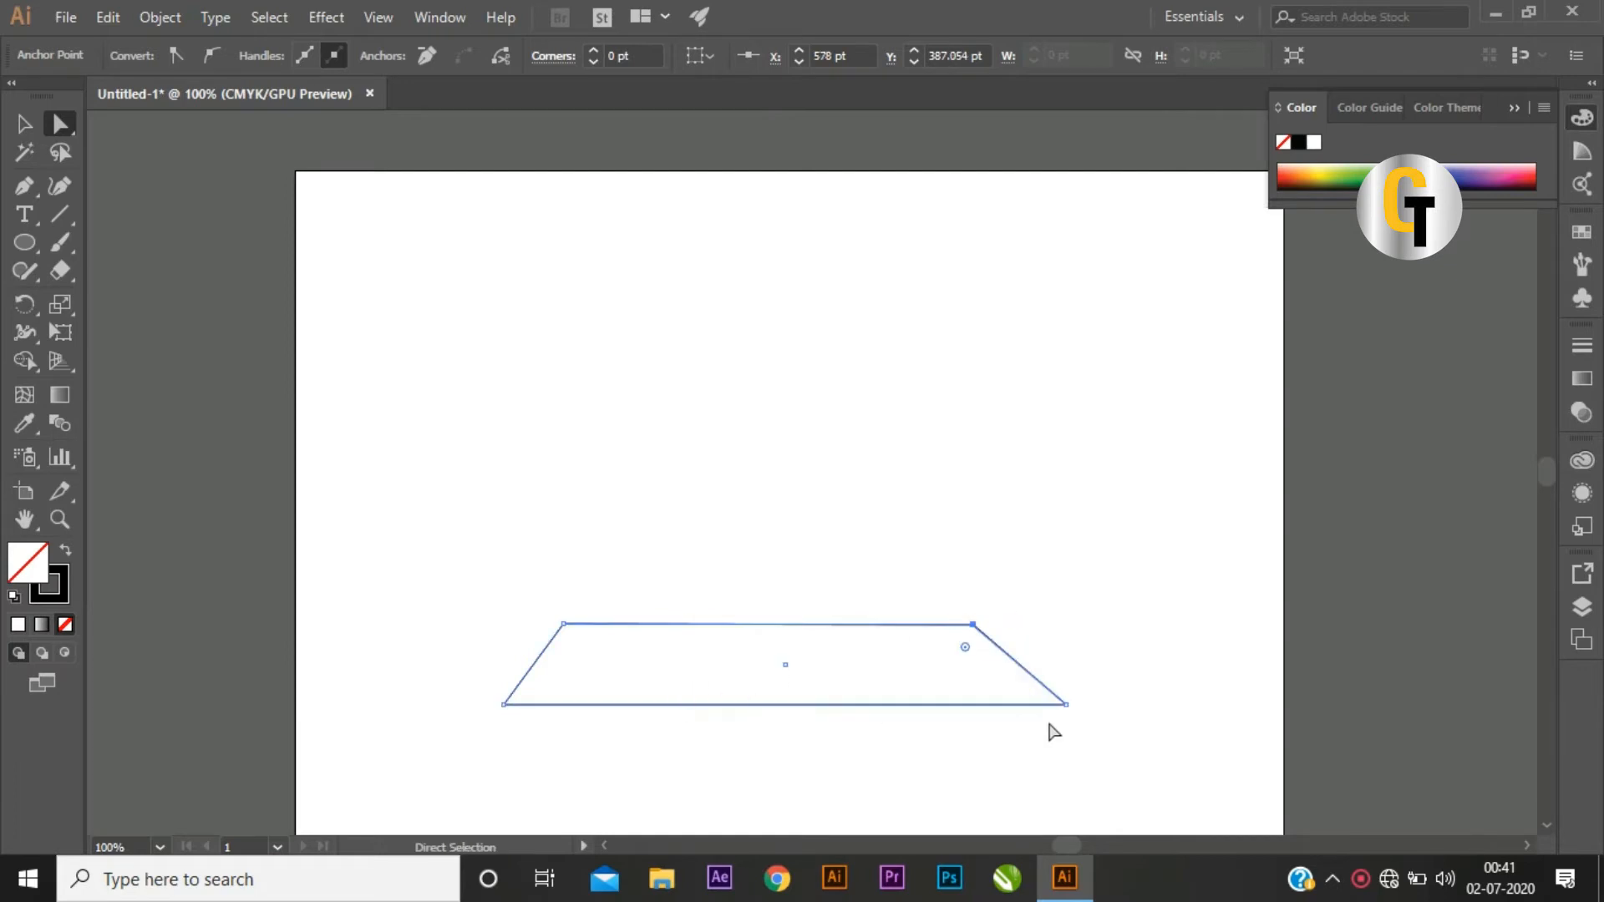
Step: Spread the trapezoid's lower corners outward, the right one to X 765, Y 523 pt, and shift the upper-right corner to X 591, Y 381 pt
drag(1067, 707, 1193, 784)
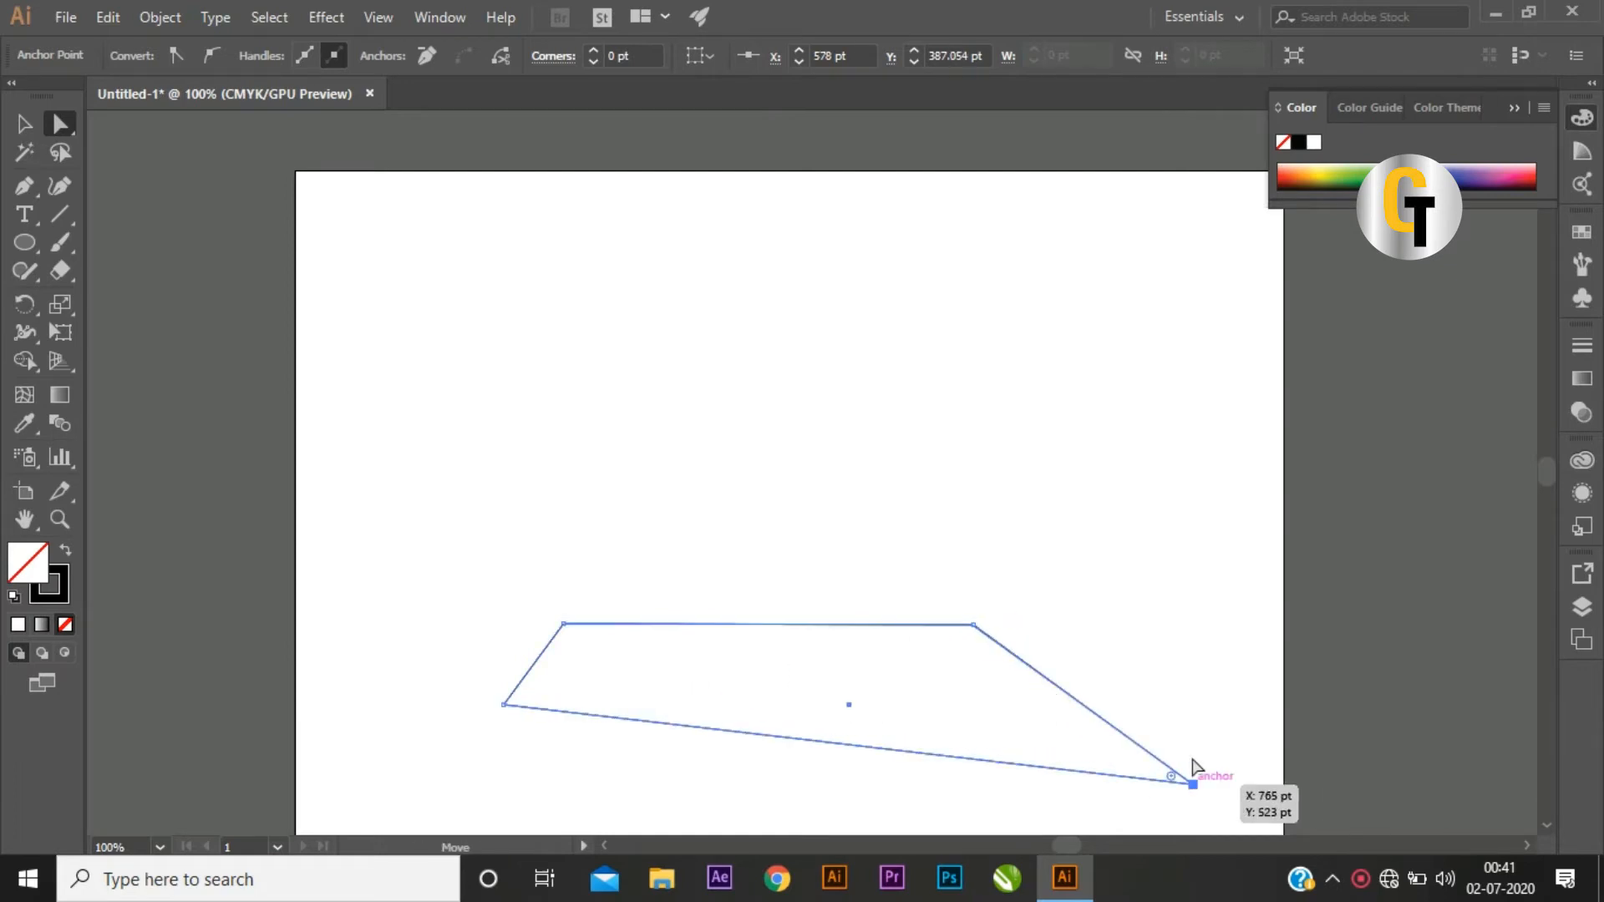
drag(504, 704, 430, 803)
drag(975, 625, 992, 627)
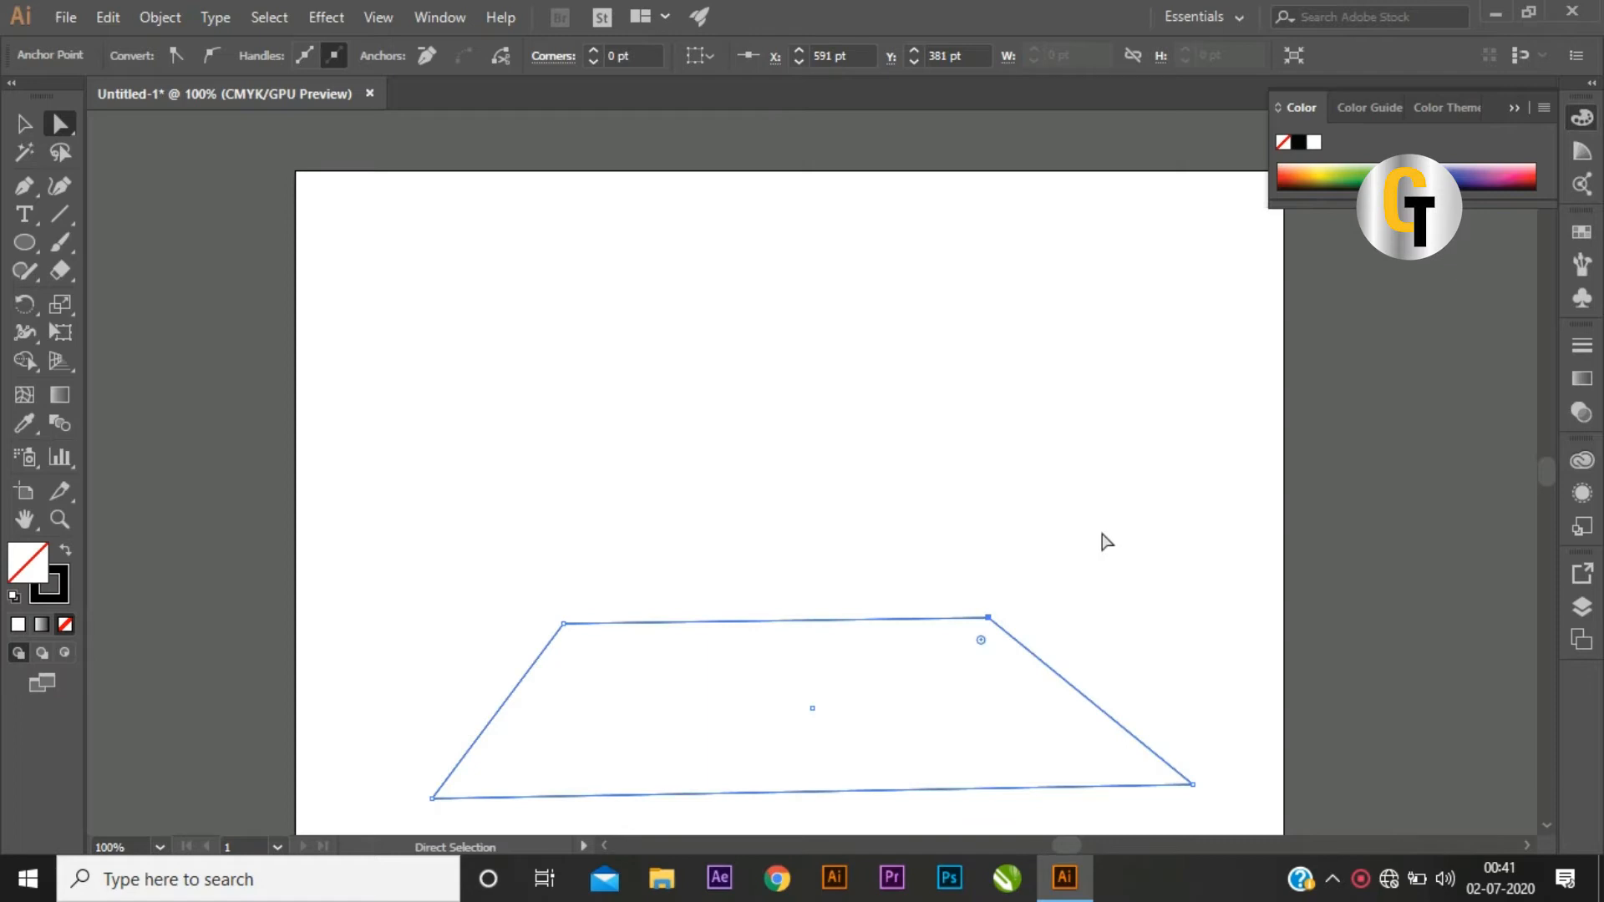
click(720, 491)
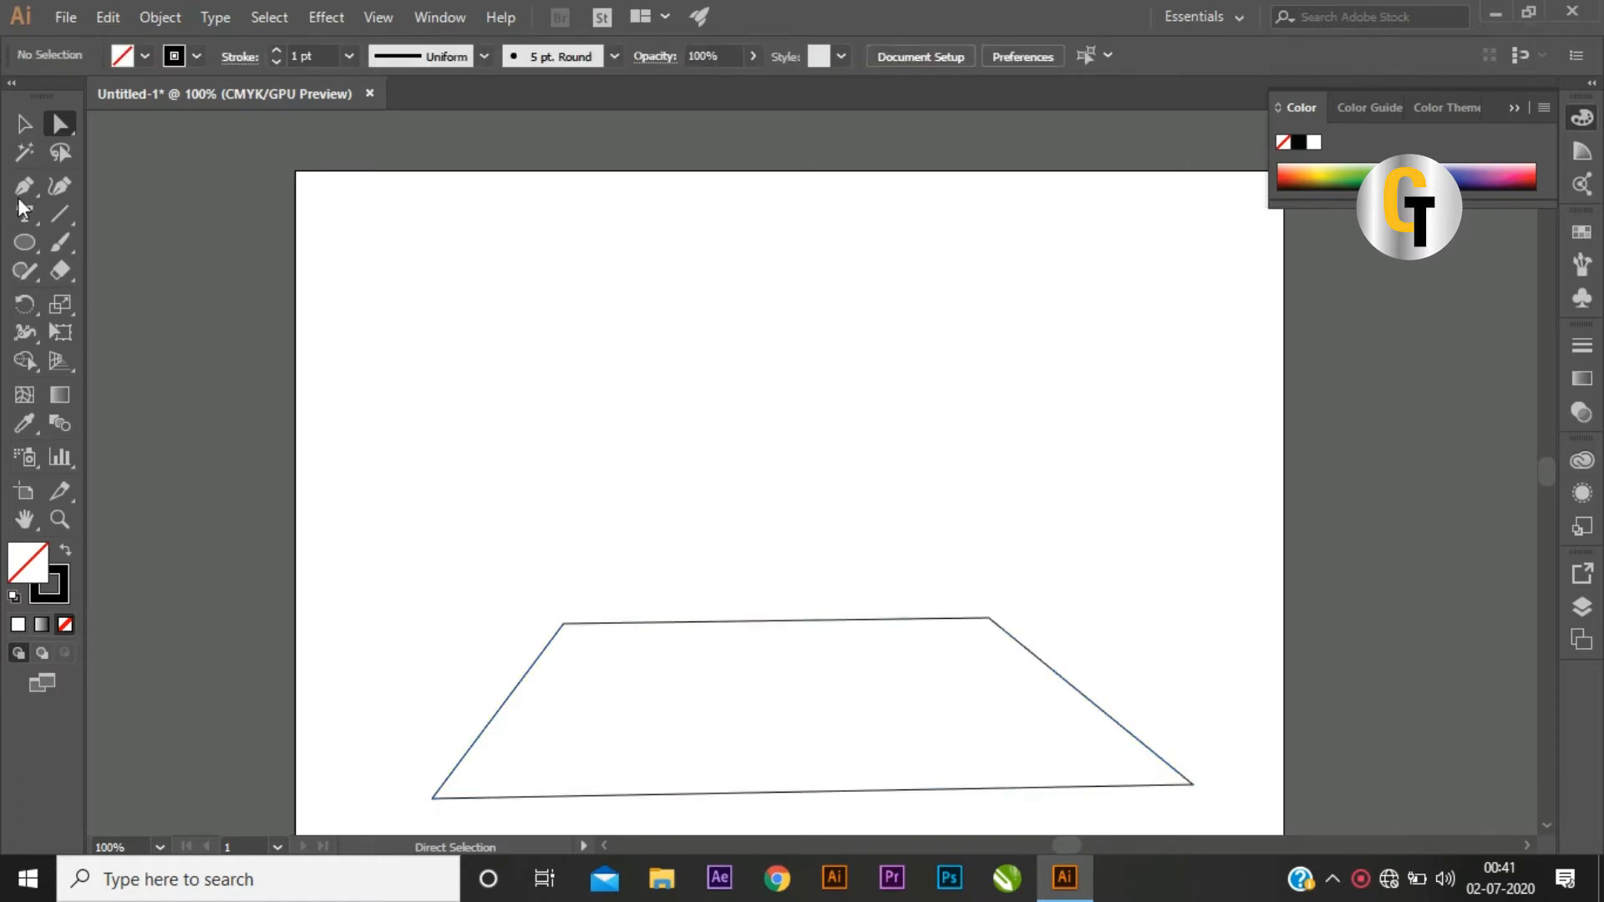
click(25, 243)
drag(593, 296, 723, 427)
key(ctrl+z)
Step: Draw a square of about 245 pt above the trapezoid with the Rectangle tool and deselect it
drag(29, 245, 92, 248)
drag(583, 254, 870, 409)
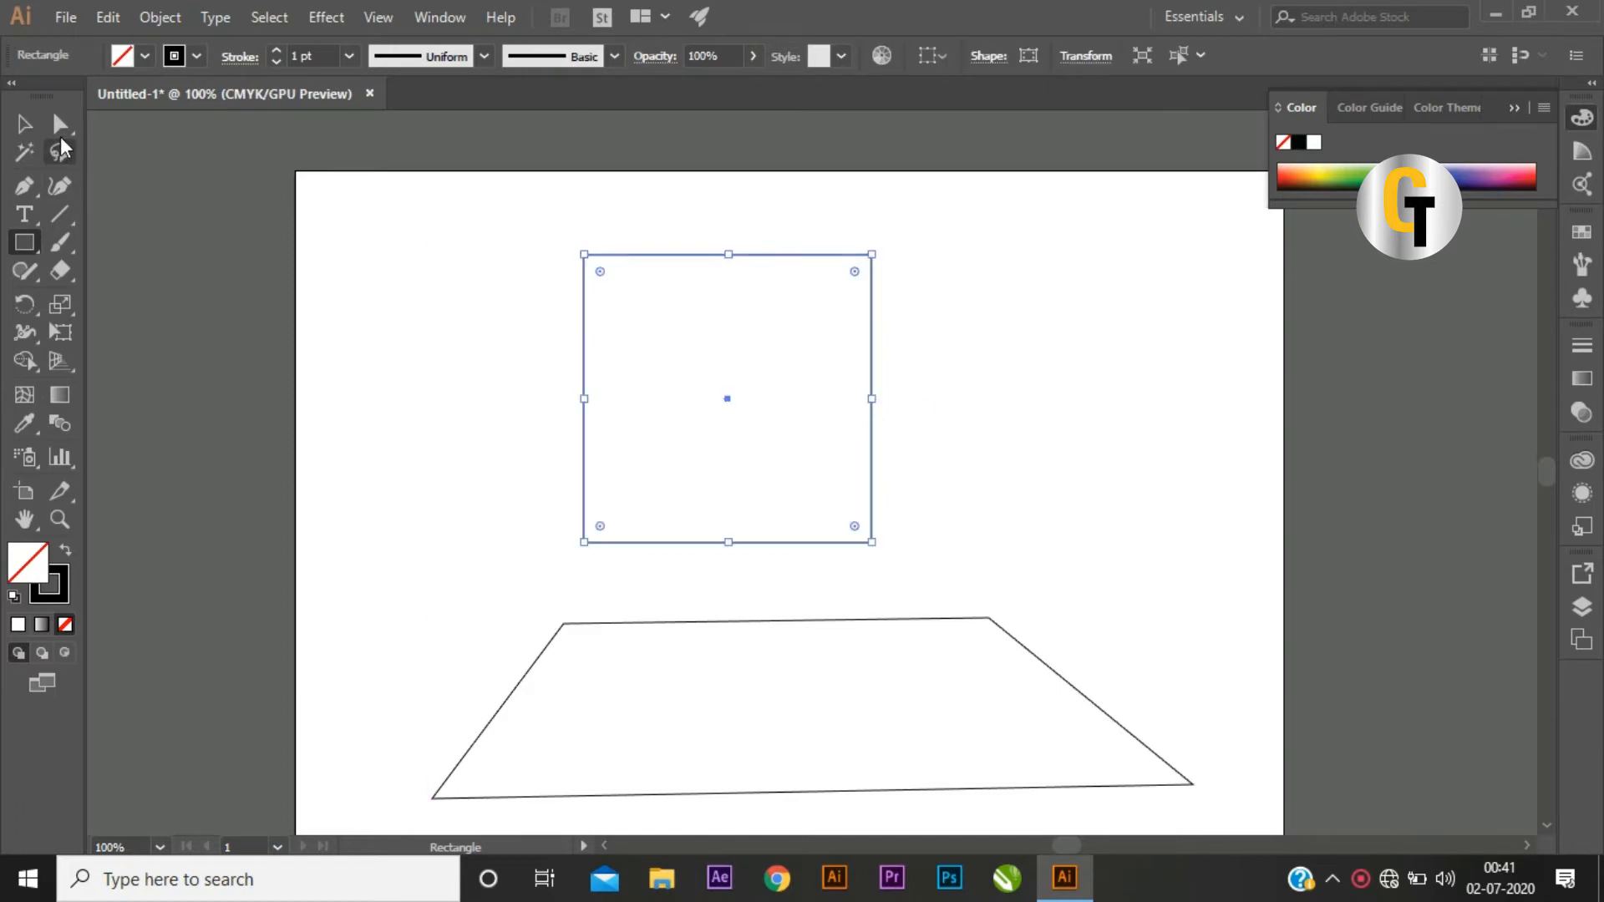
click(60, 125)
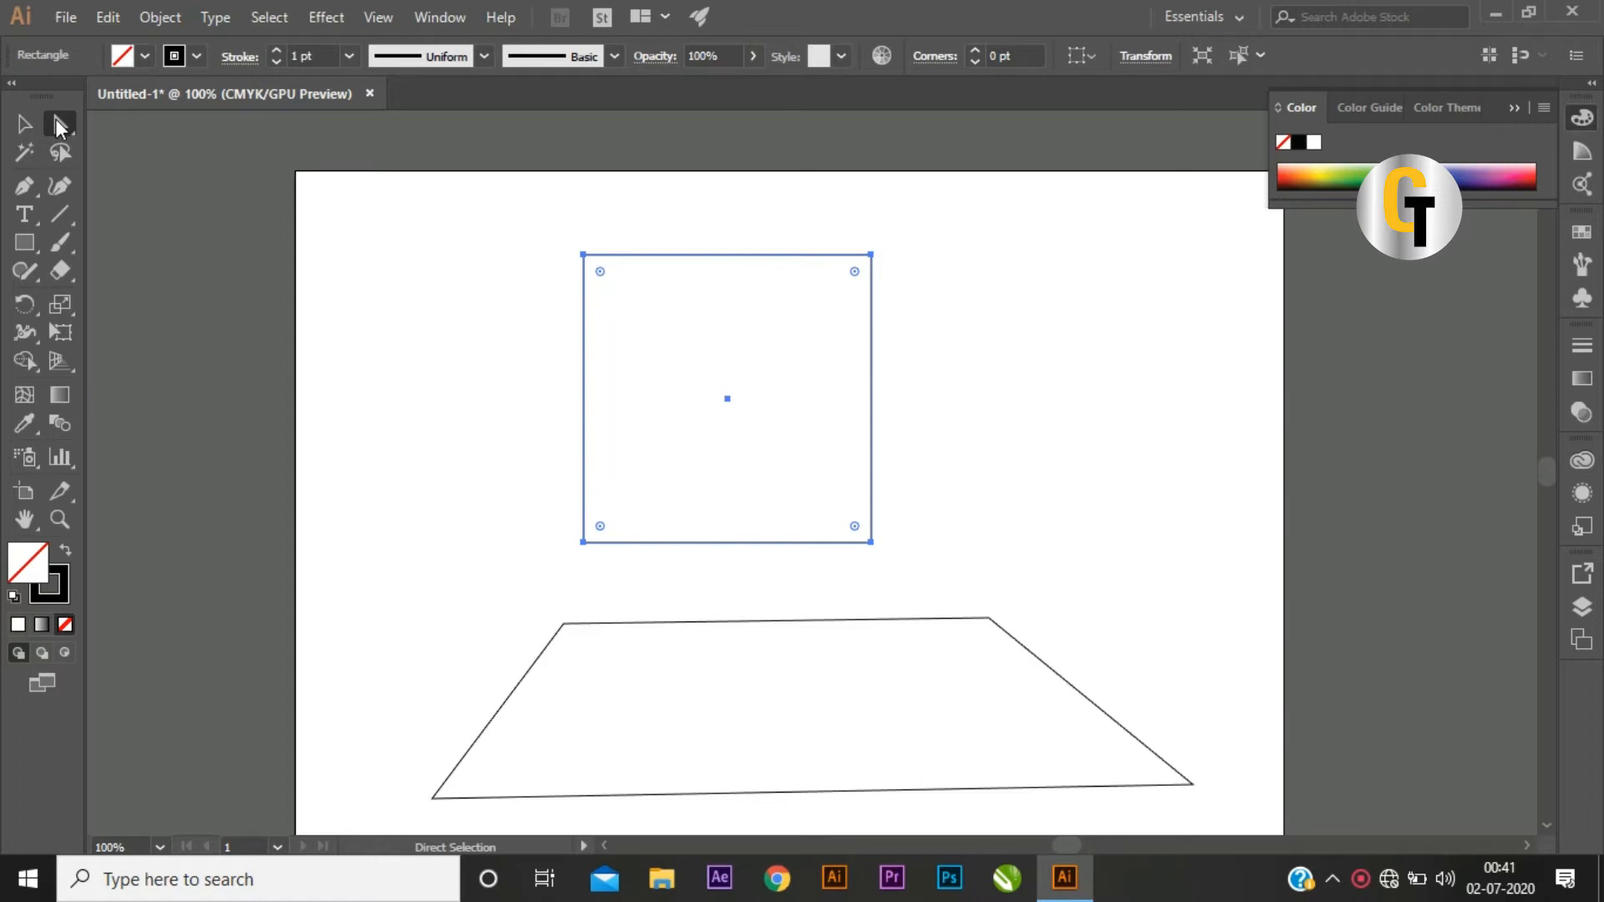
click(798, 363)
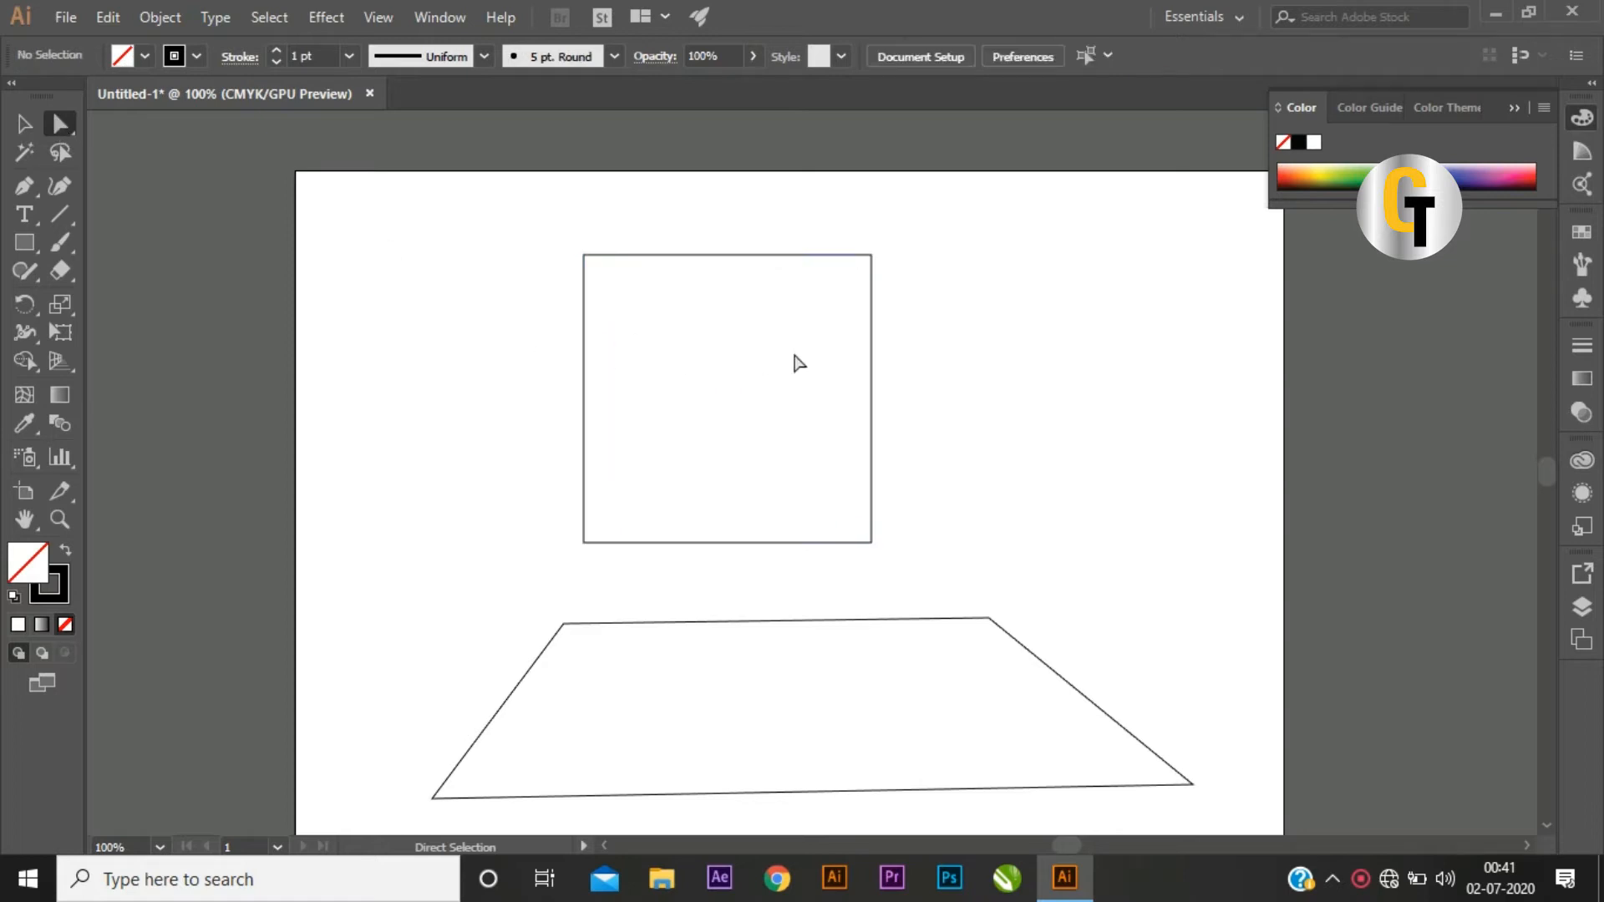
Step: Select the square's top edge with Direct Selection, then select the entire square and show its corner widgets
click(798, 256)
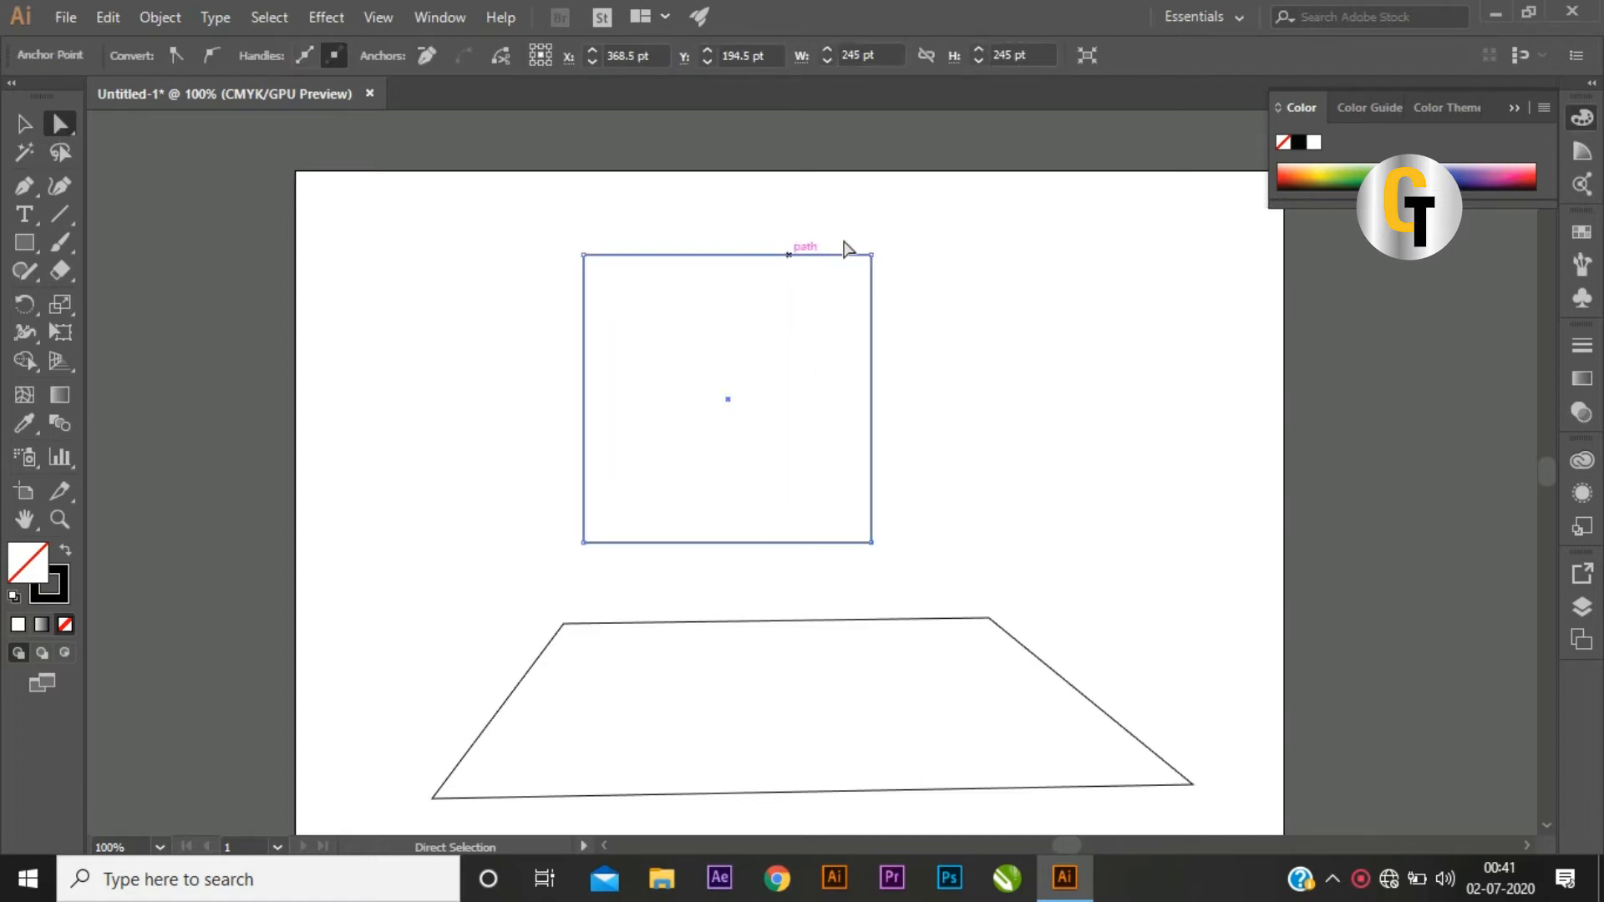
click(121, 242)
click(23, 123)
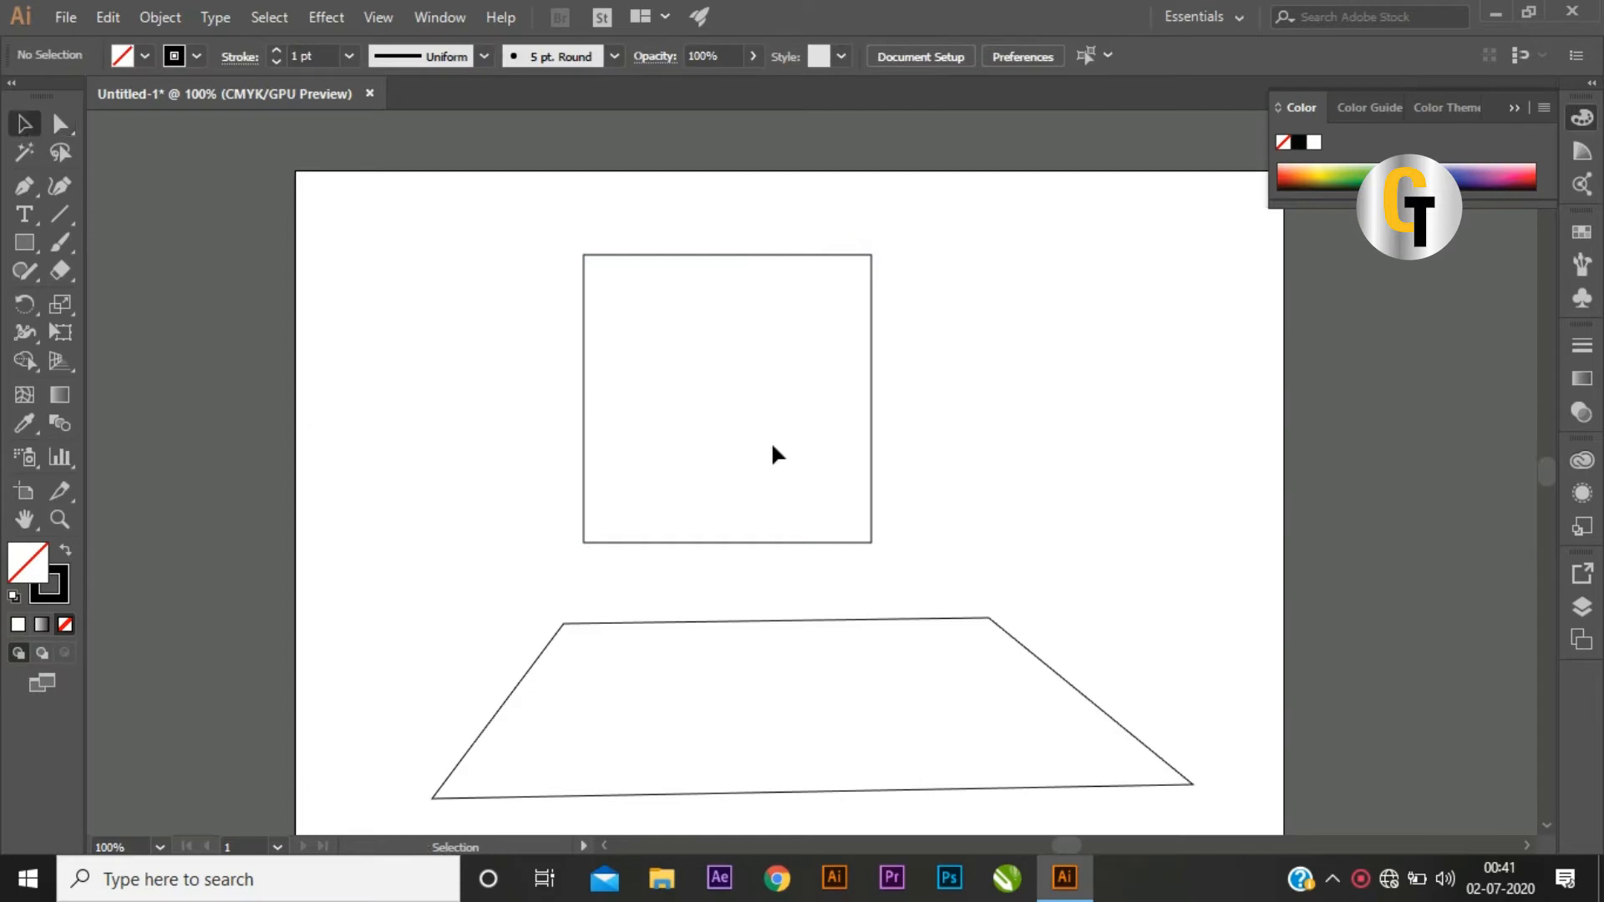
click(698, 255)
click(60, 124)
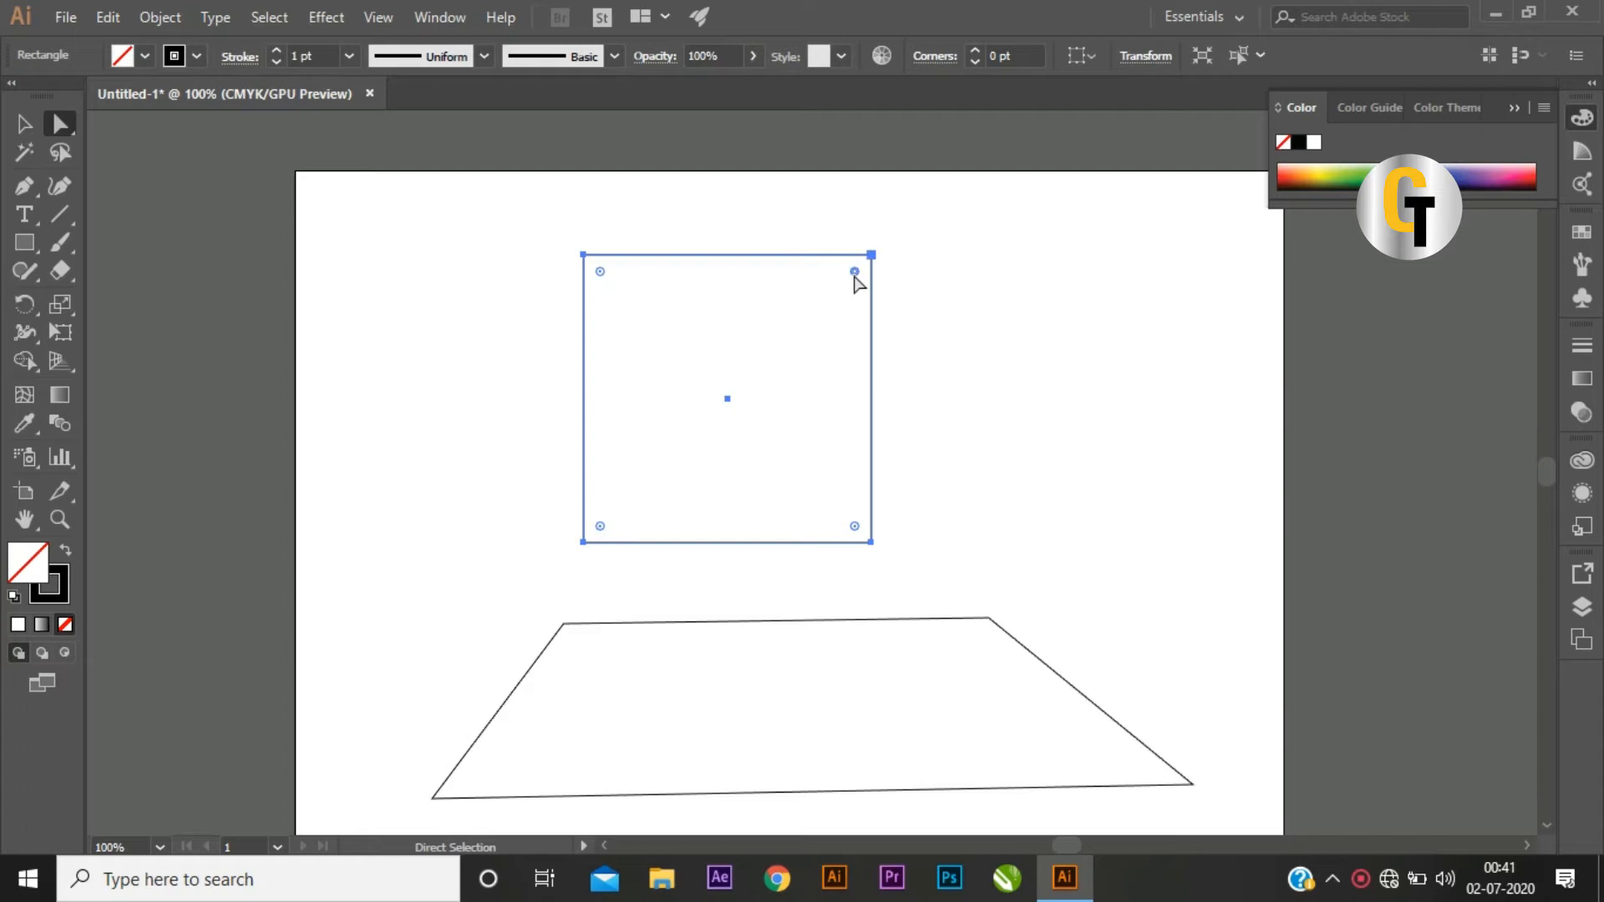
Step: Try rounding all four corners of the square with its corner widget, including a 39 pt radius, and undo each attempt
drag(854, 271, 859, 317)
key(ctrl+z)
drag(855, 276, 683, 426)
key(ctrl+z)
drag(858, 279, 828, 307)
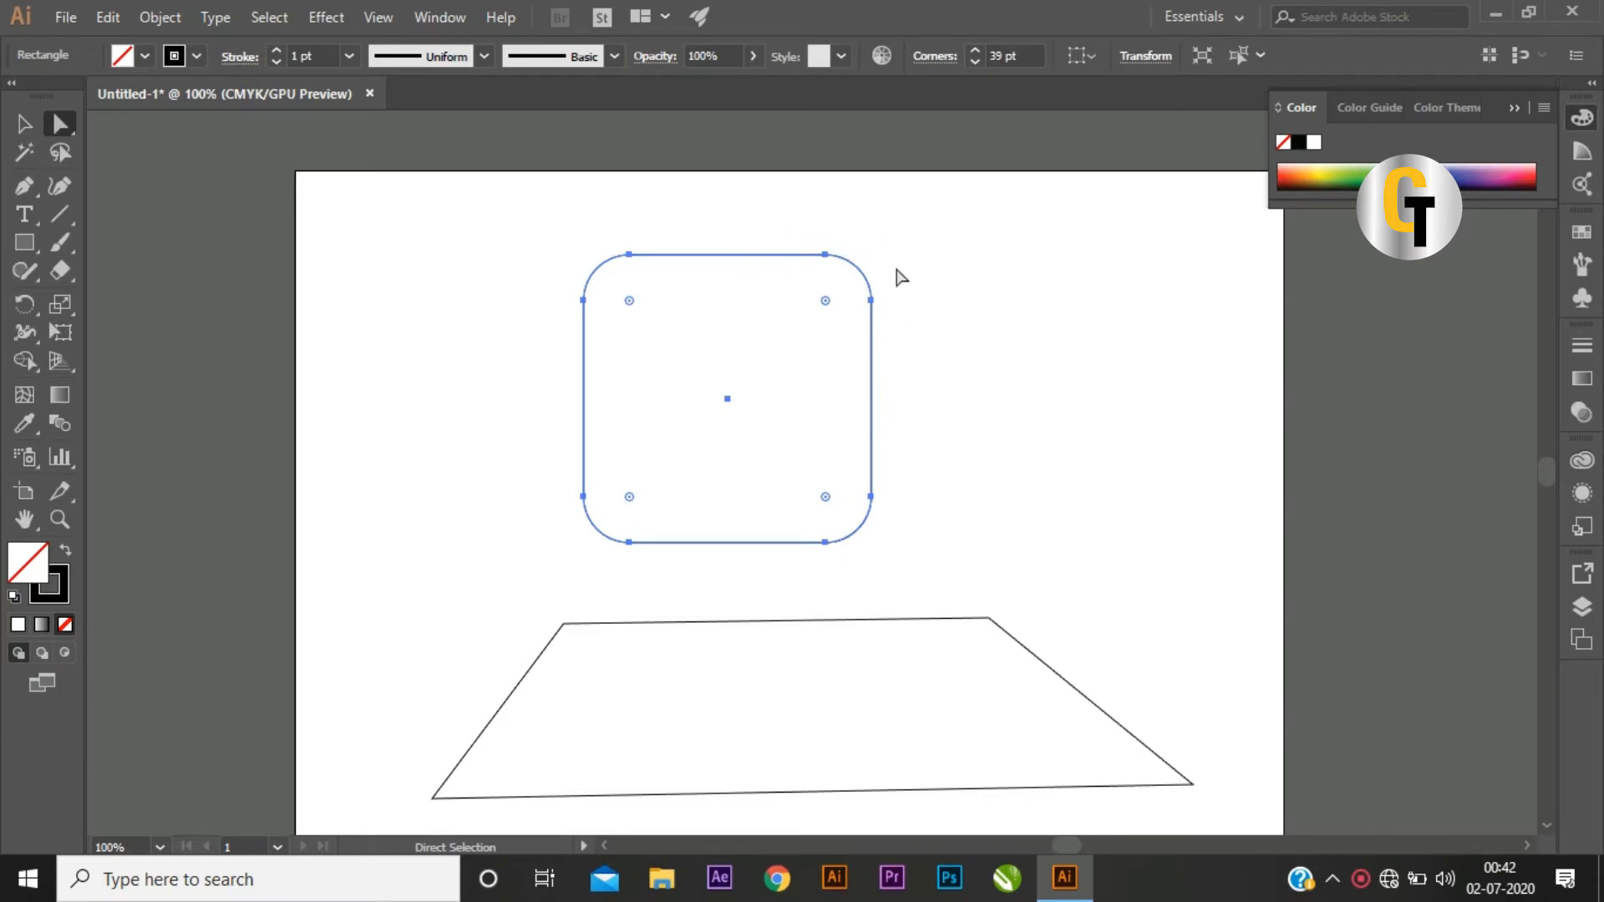
key(ctrl+z)
Step: Reselect the whole square with the Selection tool and display its corner widgets with the Direct Selection tool
click(837, 333)
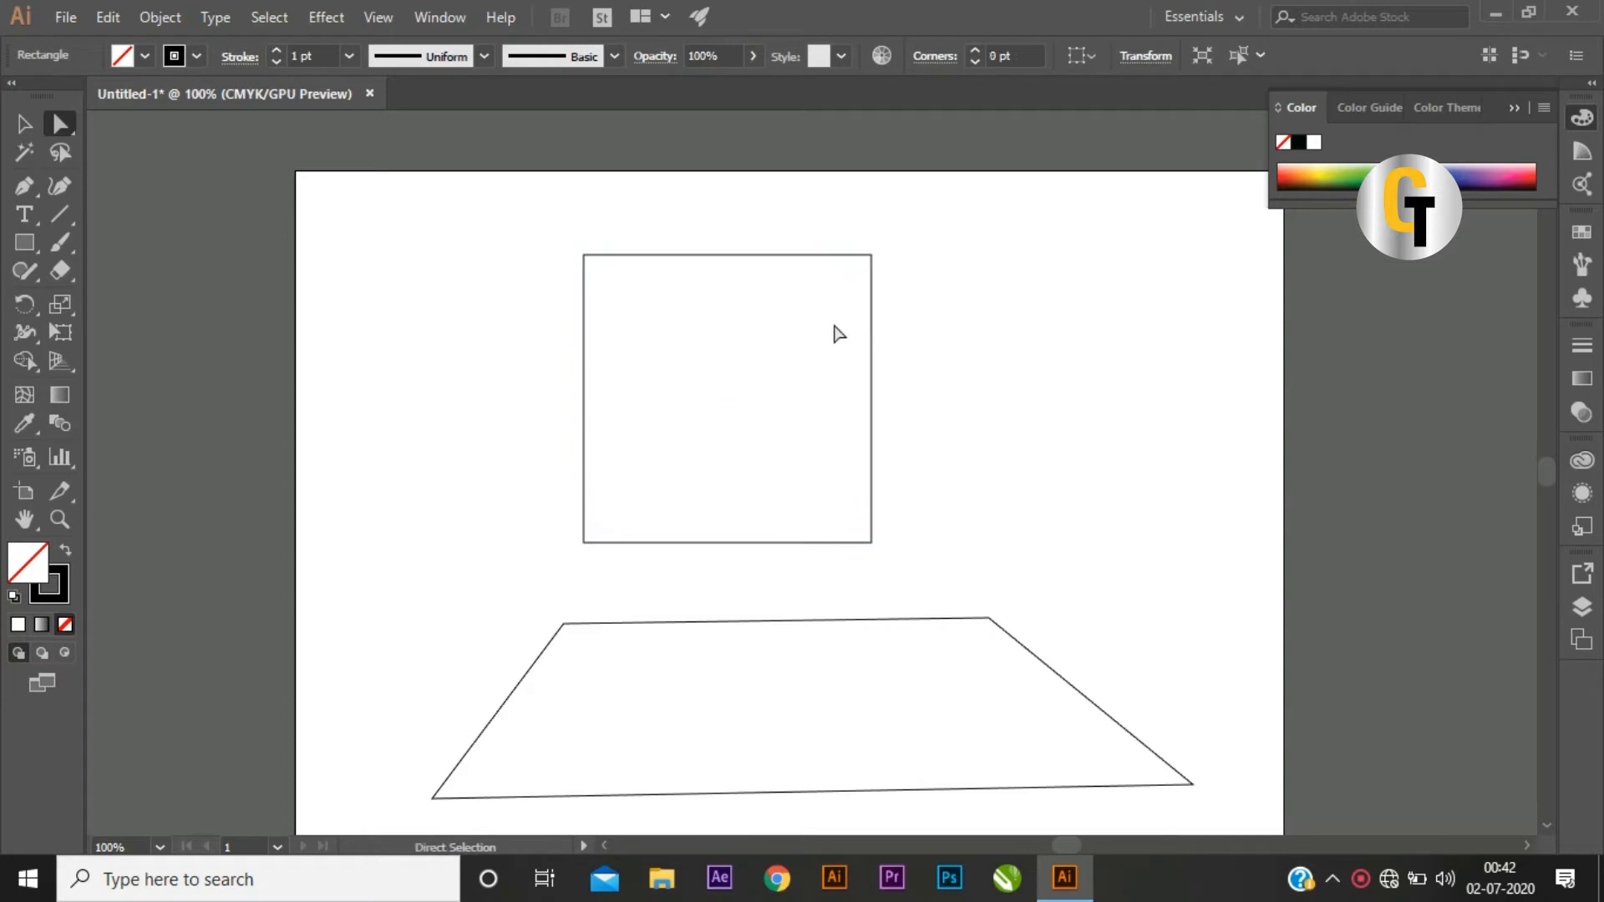
click(861, 258)
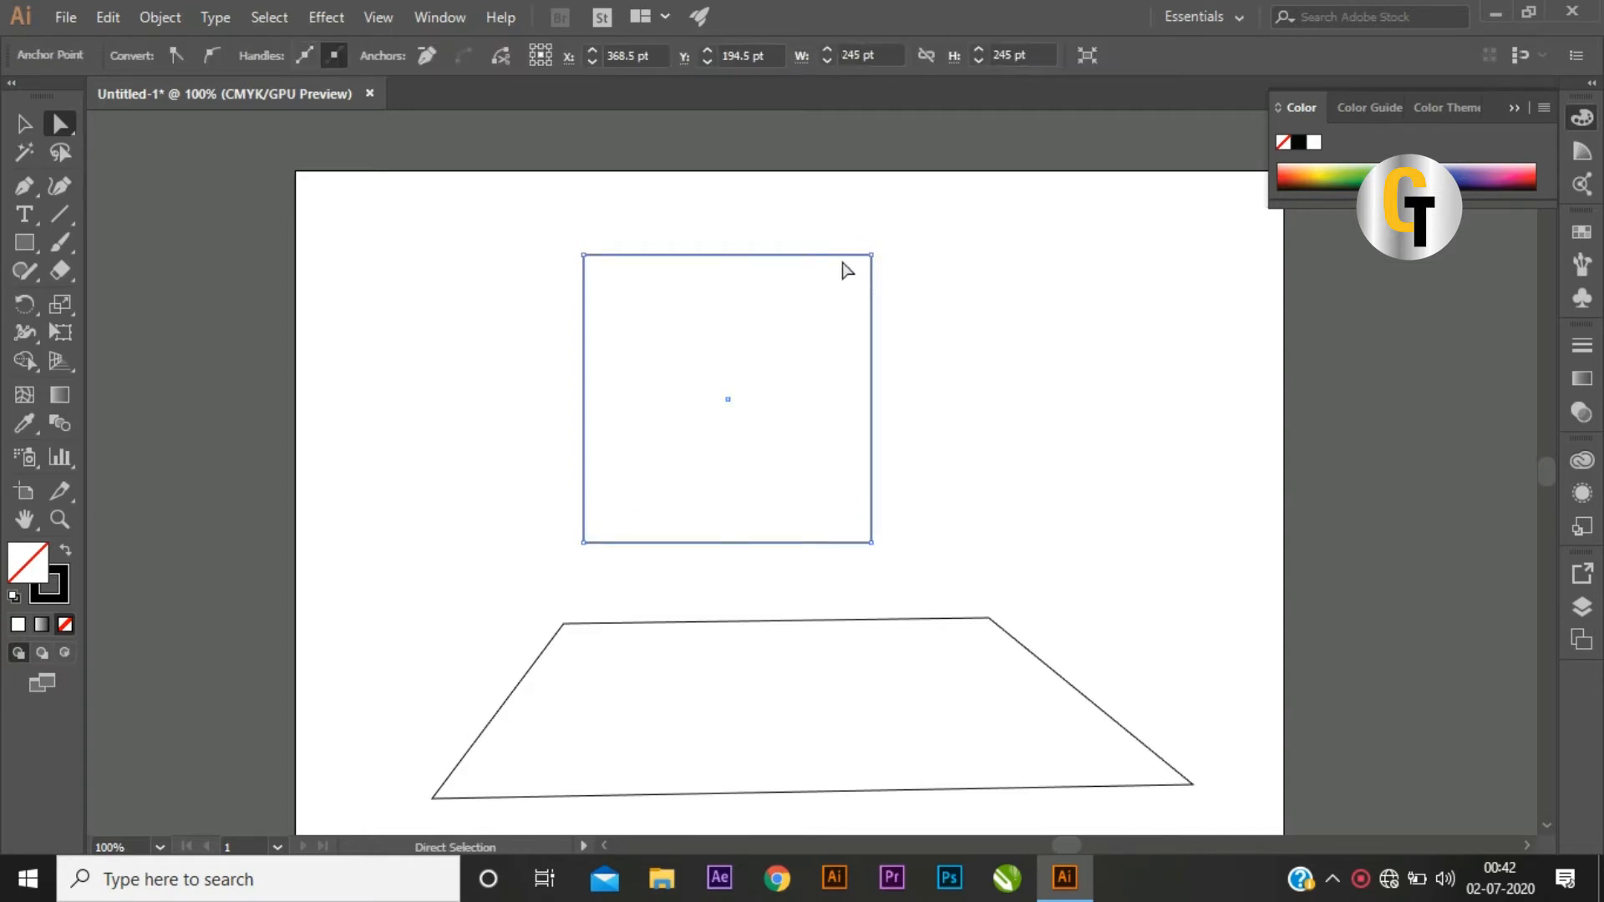
click(606, 314)
click(24, 126)
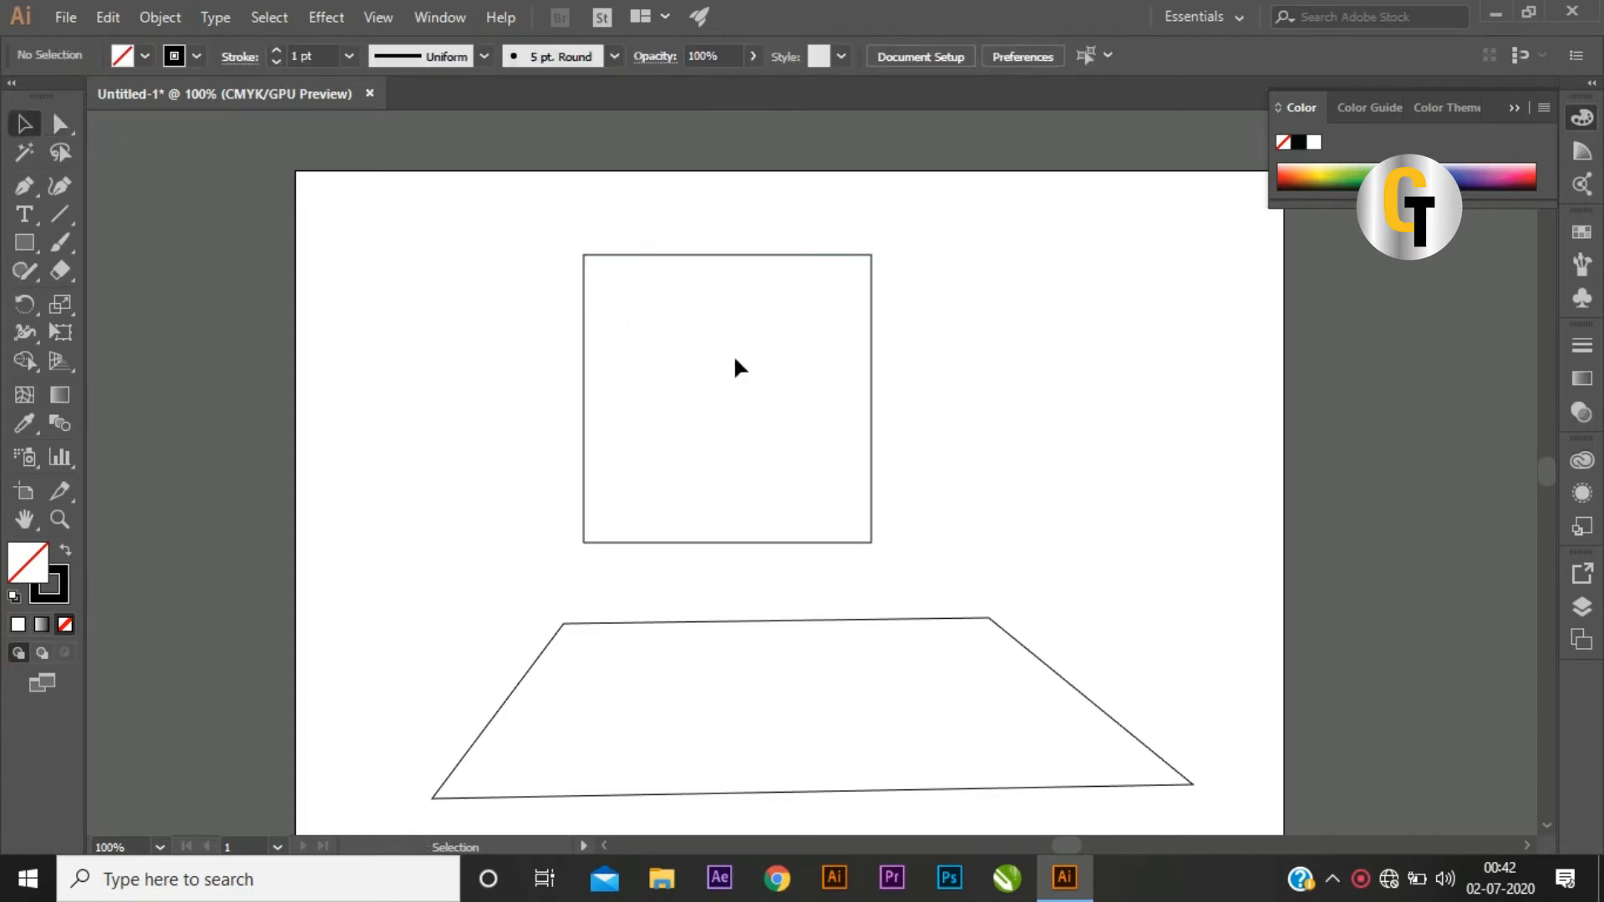
click(662, 255)
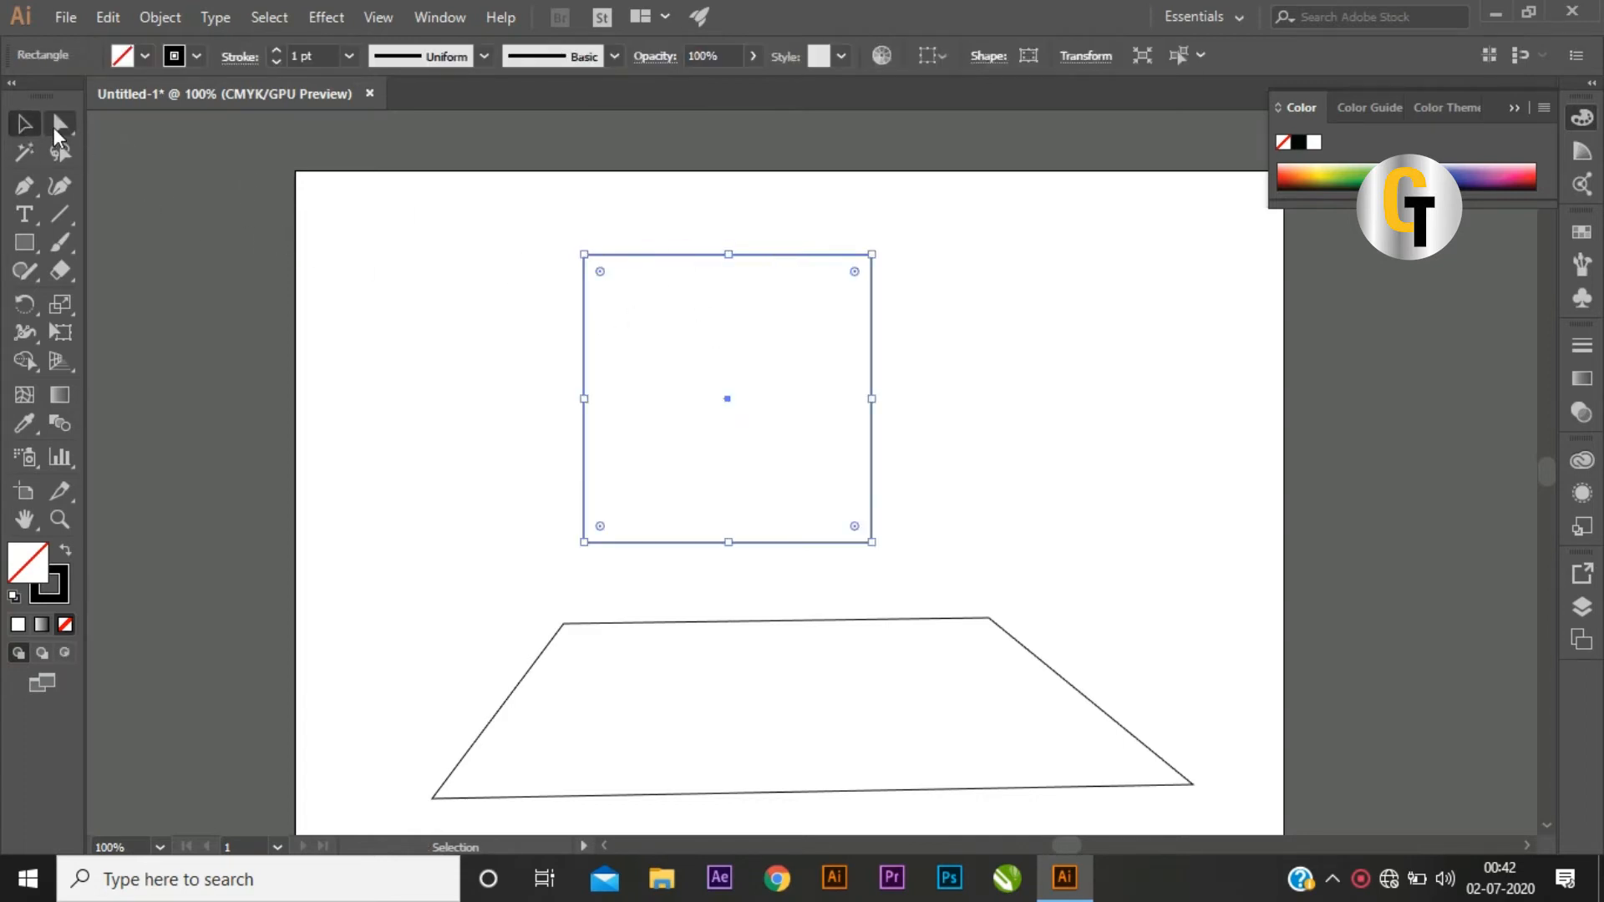
click(60, 124)
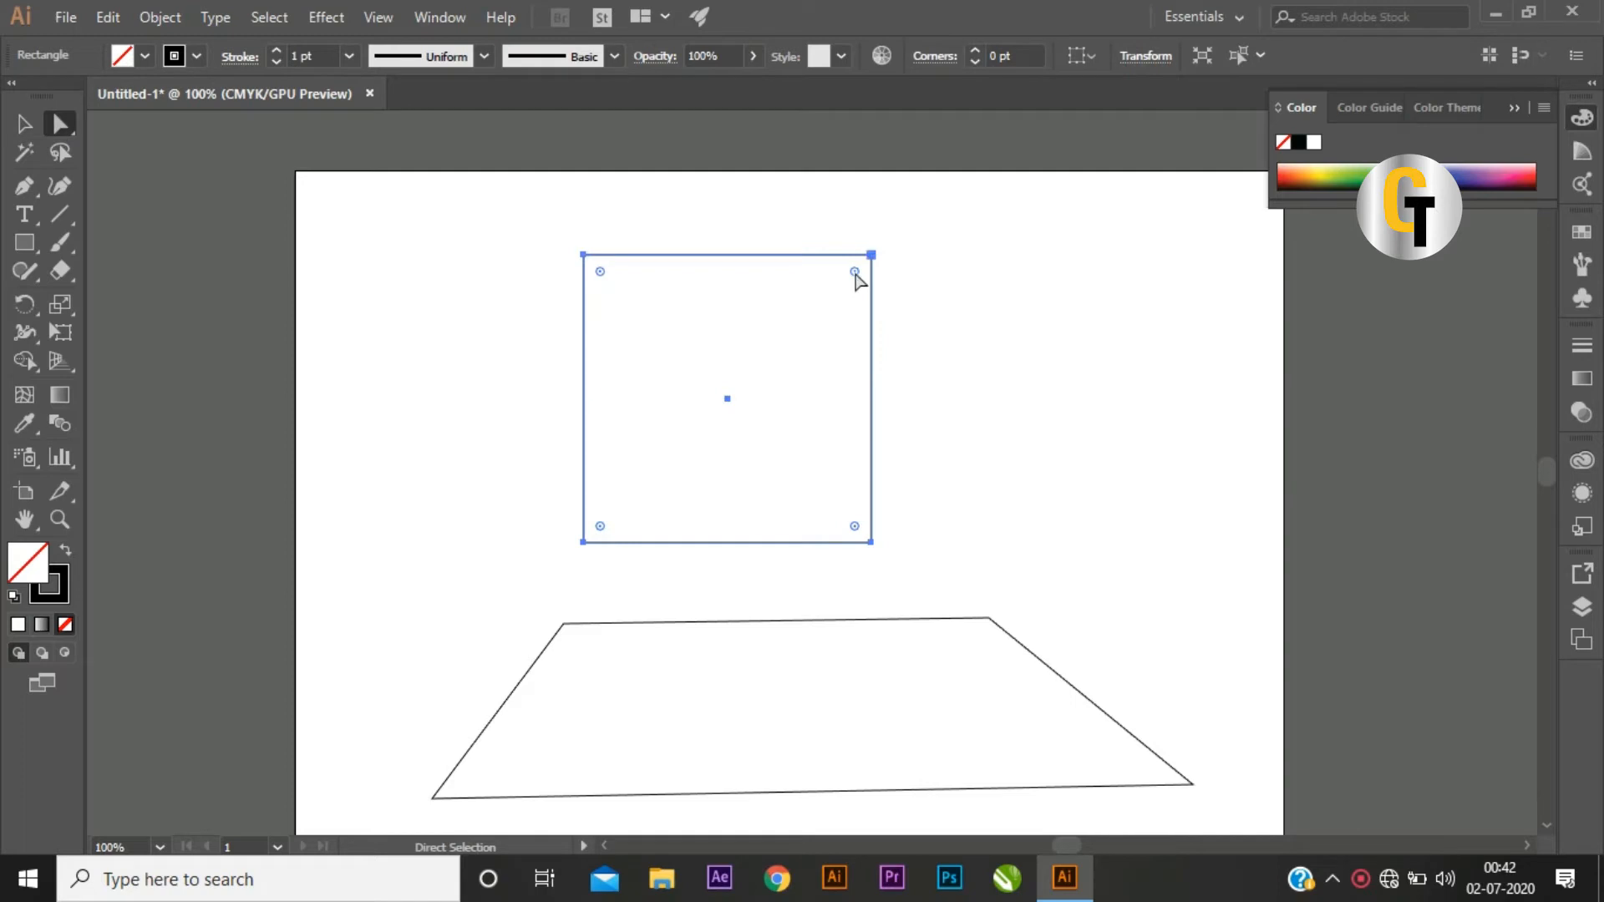
Step: Round only the square's upper-right corner to about 119.5 pt and its lower-left corner slightly more, forming a leaf shape, and deselect it
drag(855, 272, 777, 380)
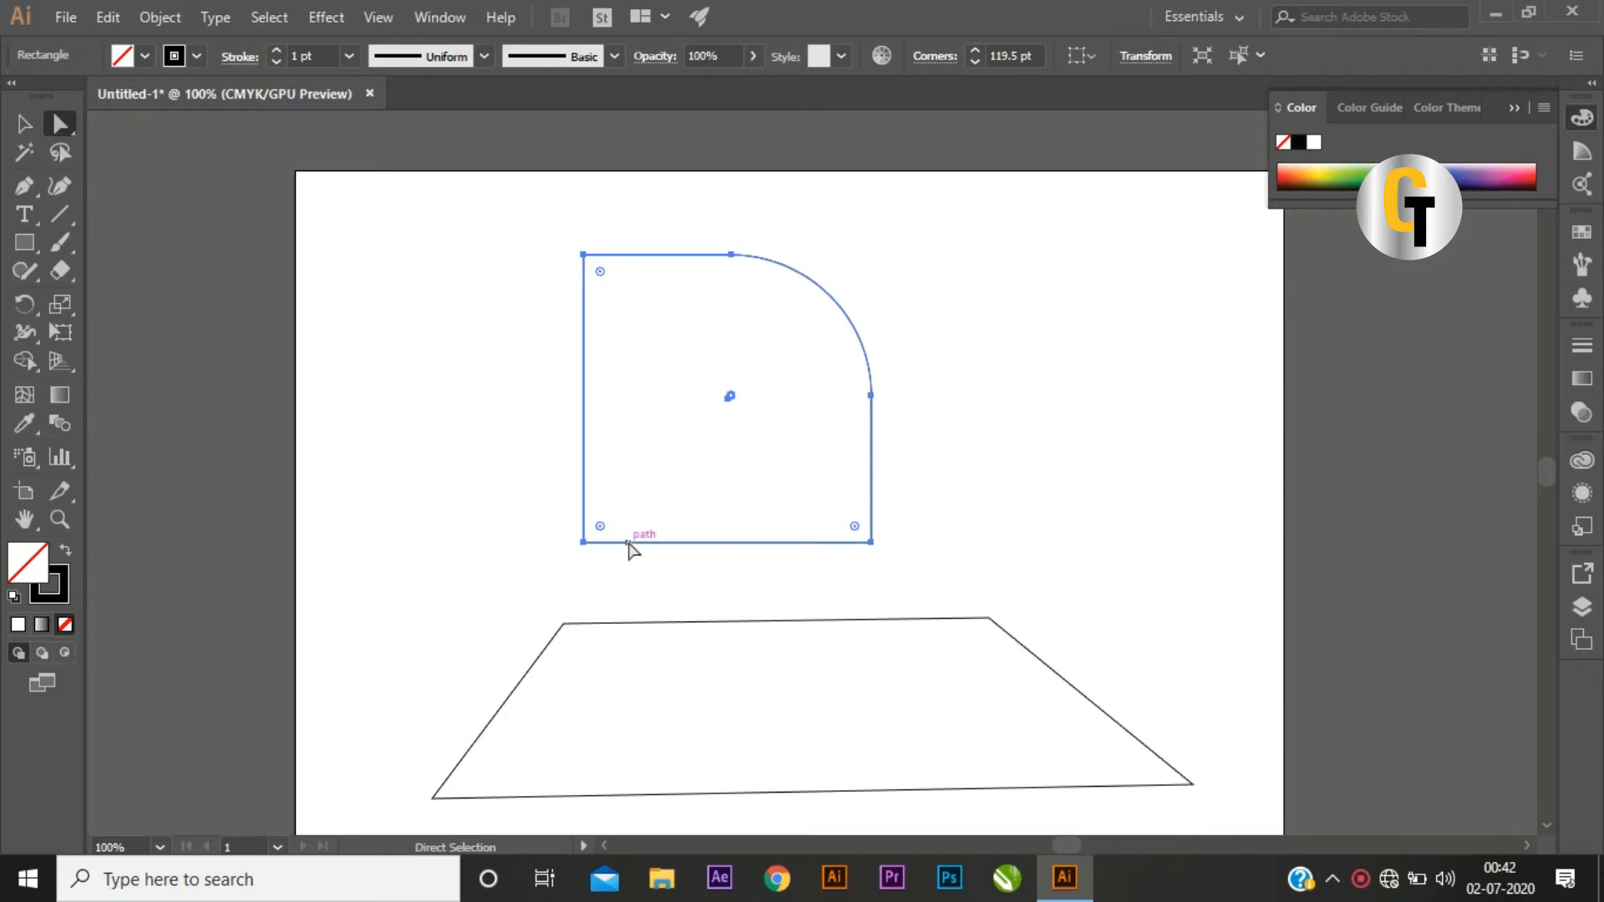
drag(600, 527, 828, 443)
click(36, 122)
click(1151, 434)
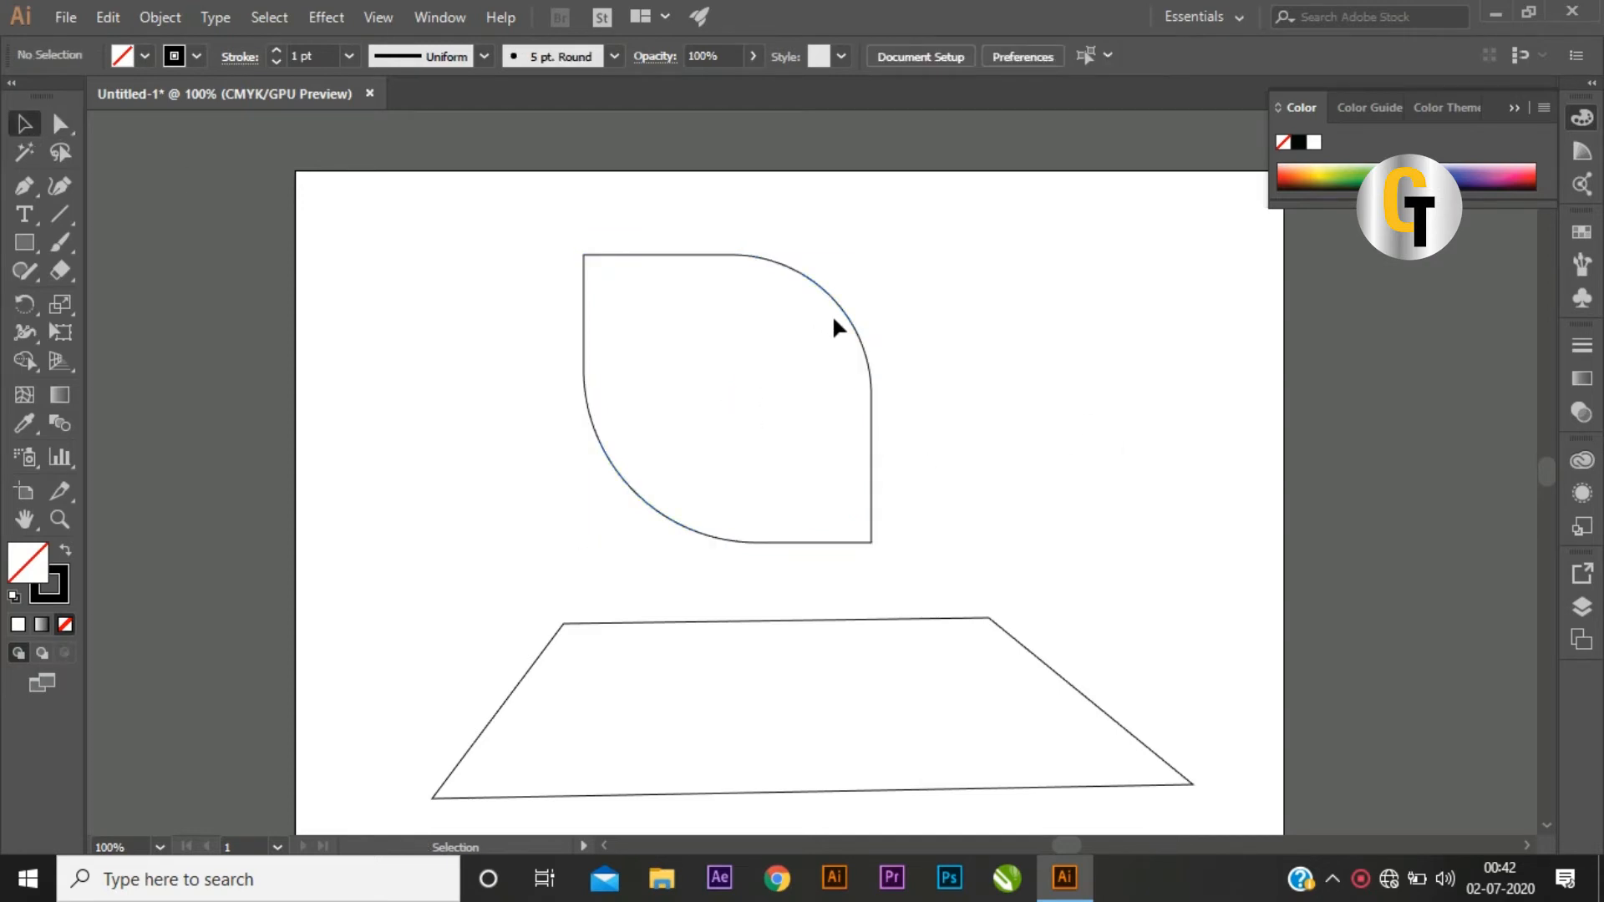
Step: Select and deselect the leaf shape with the Selection tool to examine its rounded corners and corner widgets
click(854, 322)
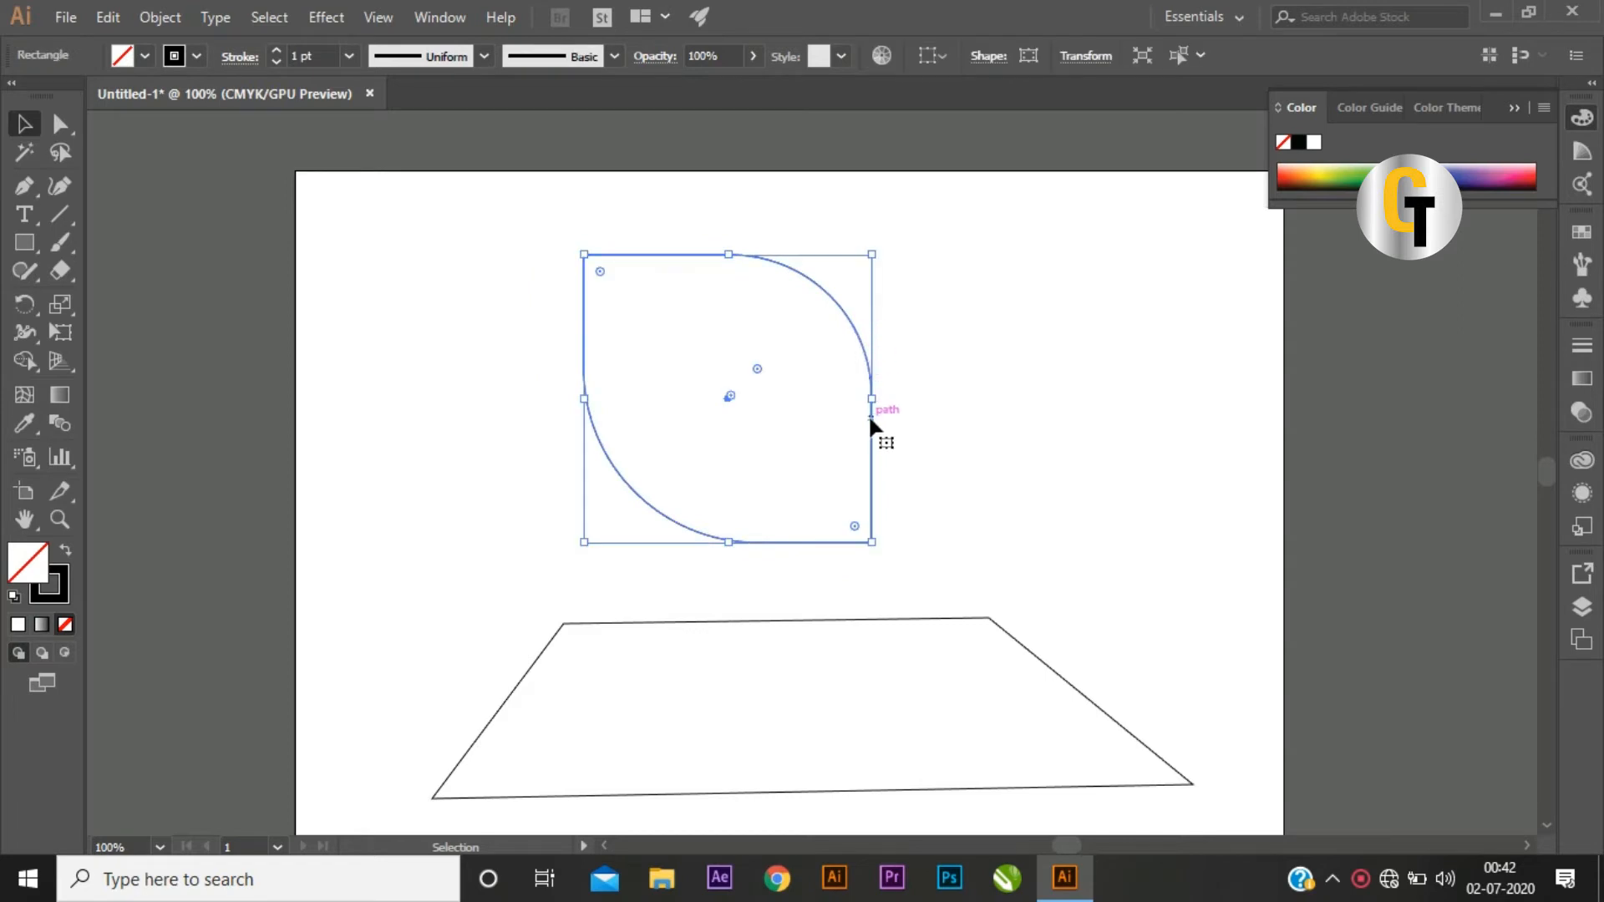
click(1002, 480)
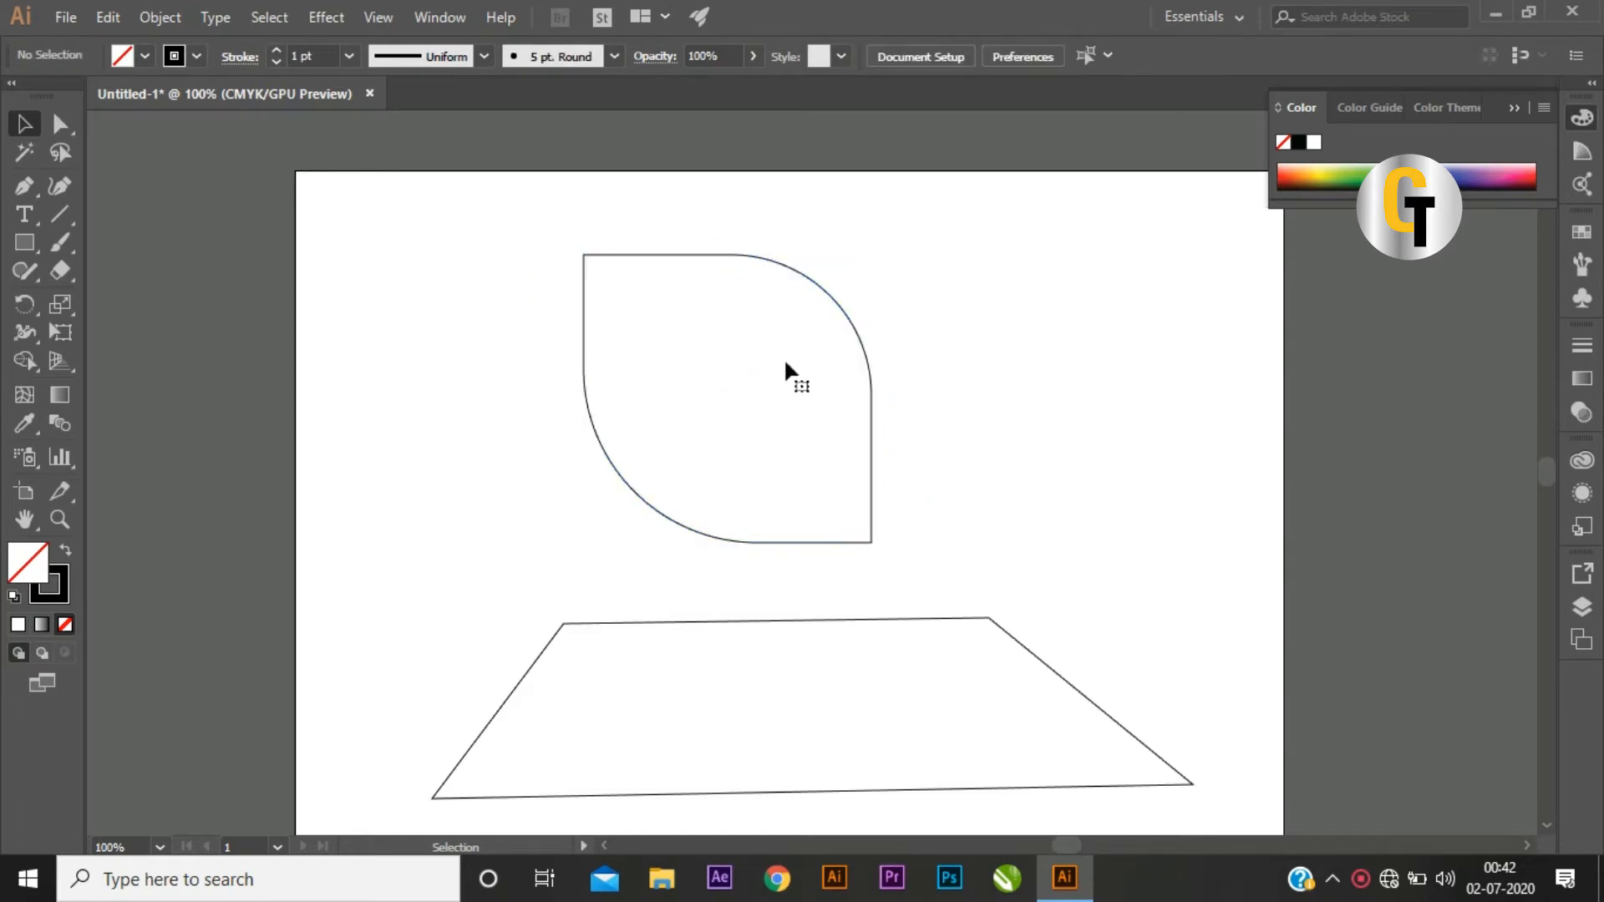
click(808, 276)
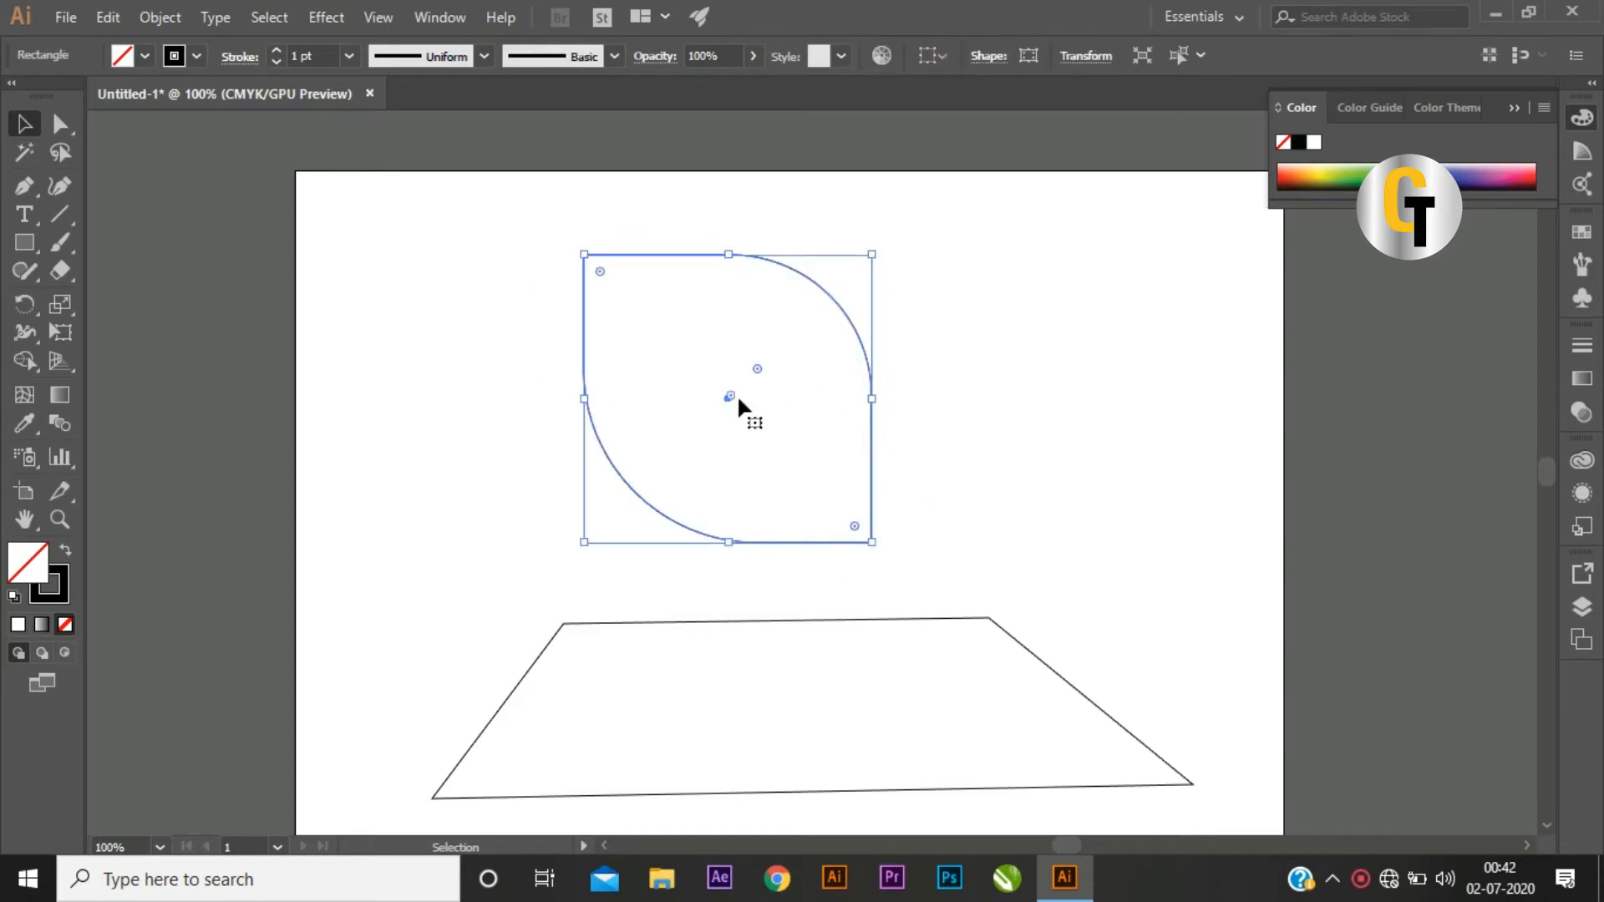
click(923, 416)
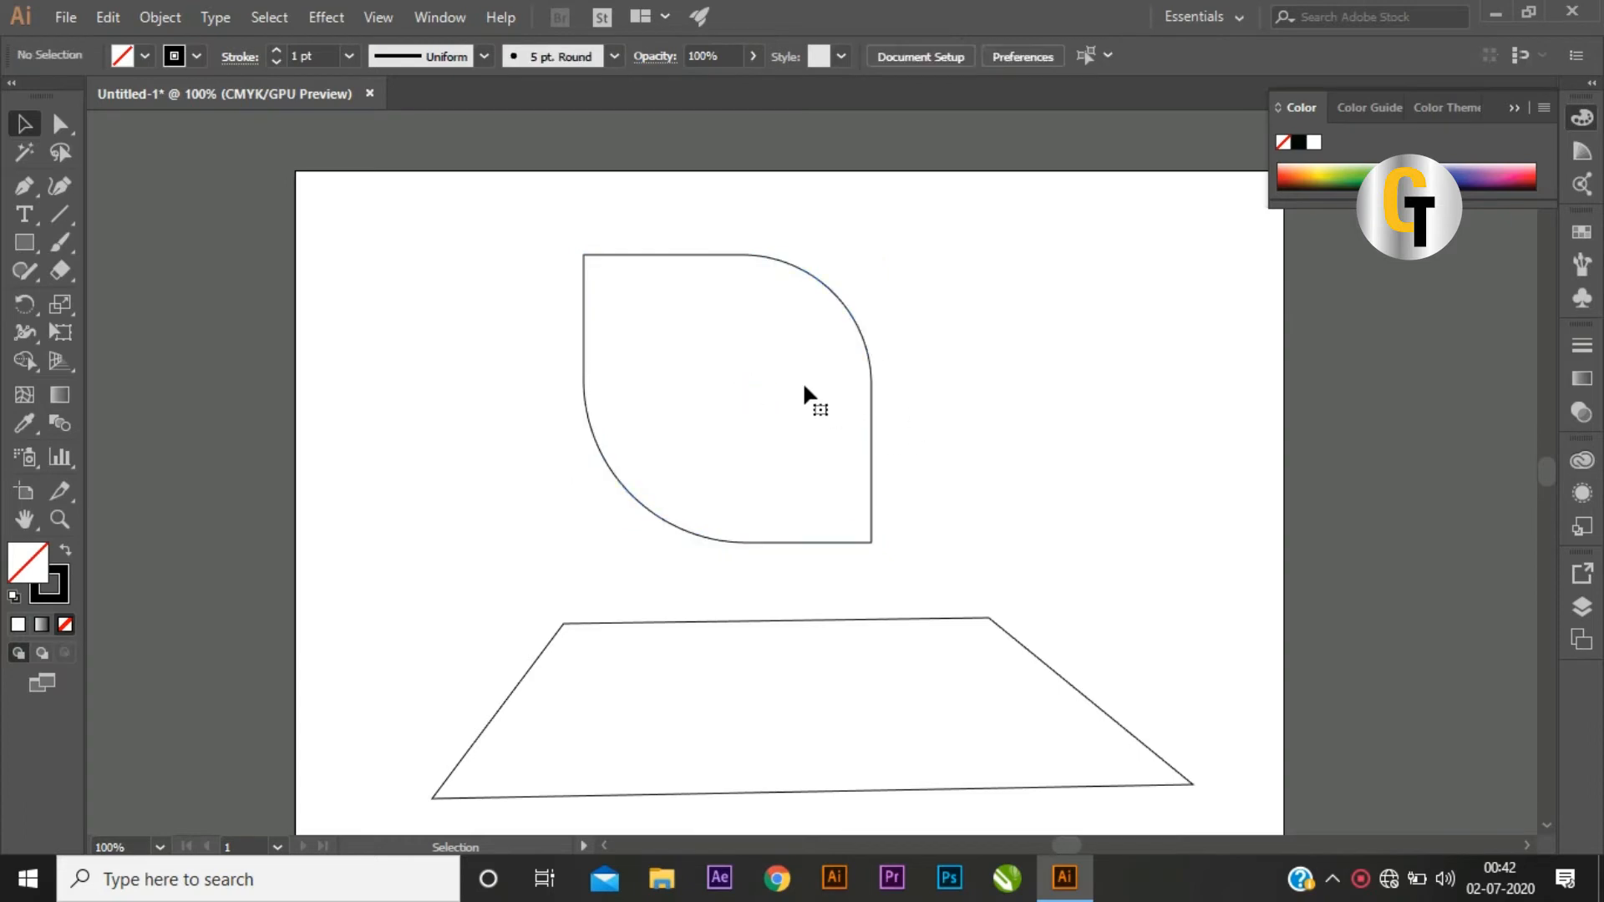
click(679, 253)
click(929, 400)
Step: Select the leaf shape and the trapezoid together and delete both from the artboard
click(991, 620)
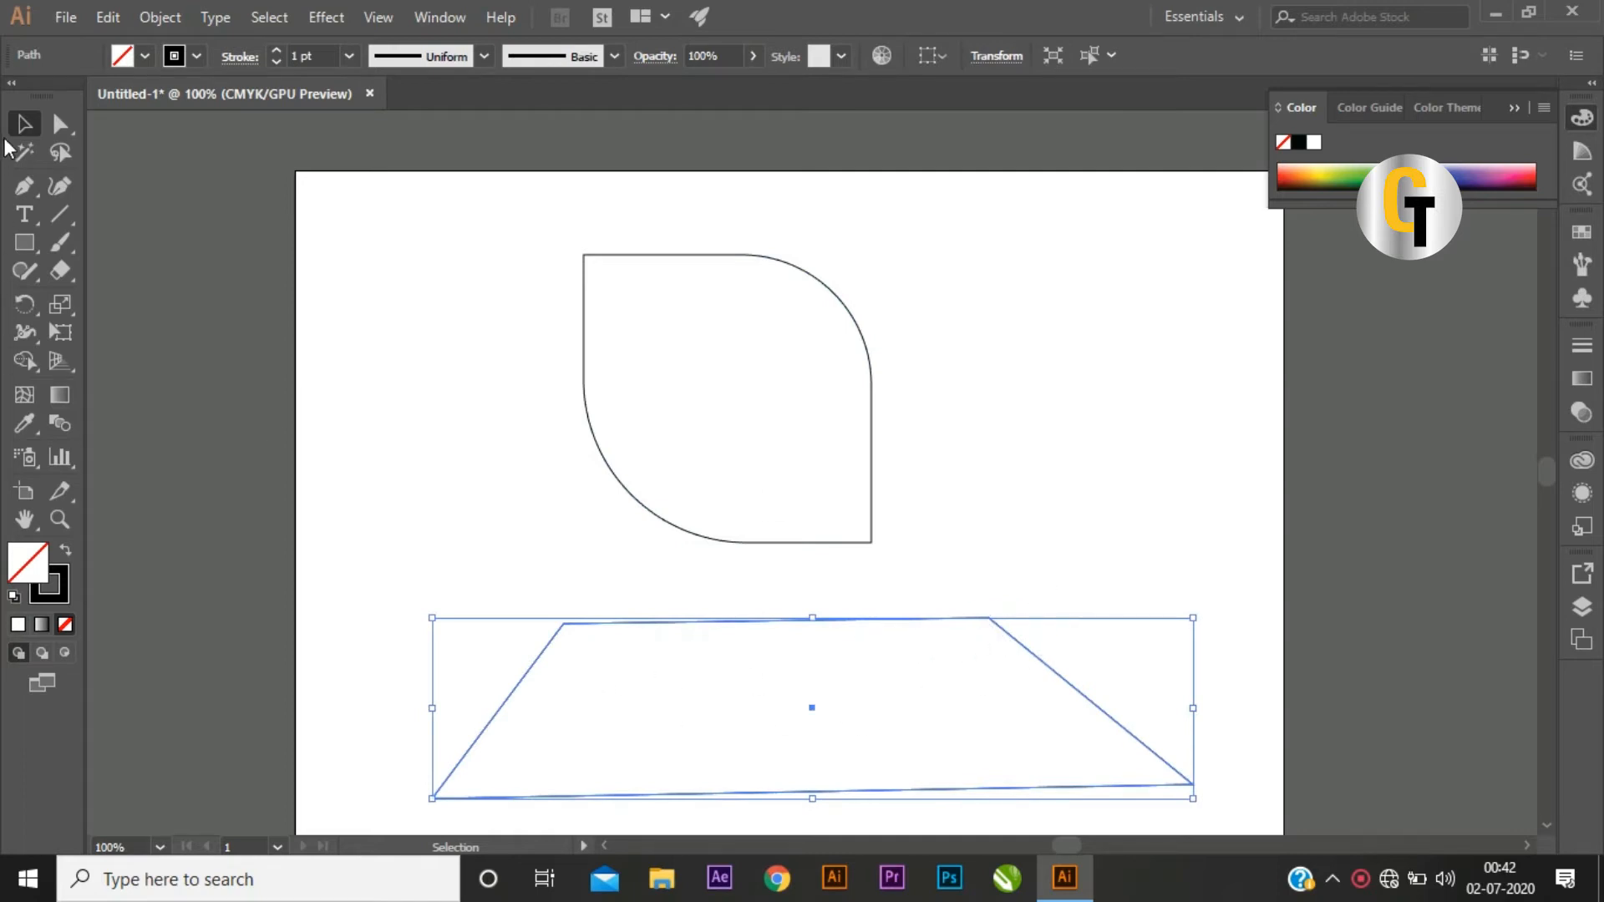
click(493, 412)
drag(511, 247, 1103, 782)
key(Delete)
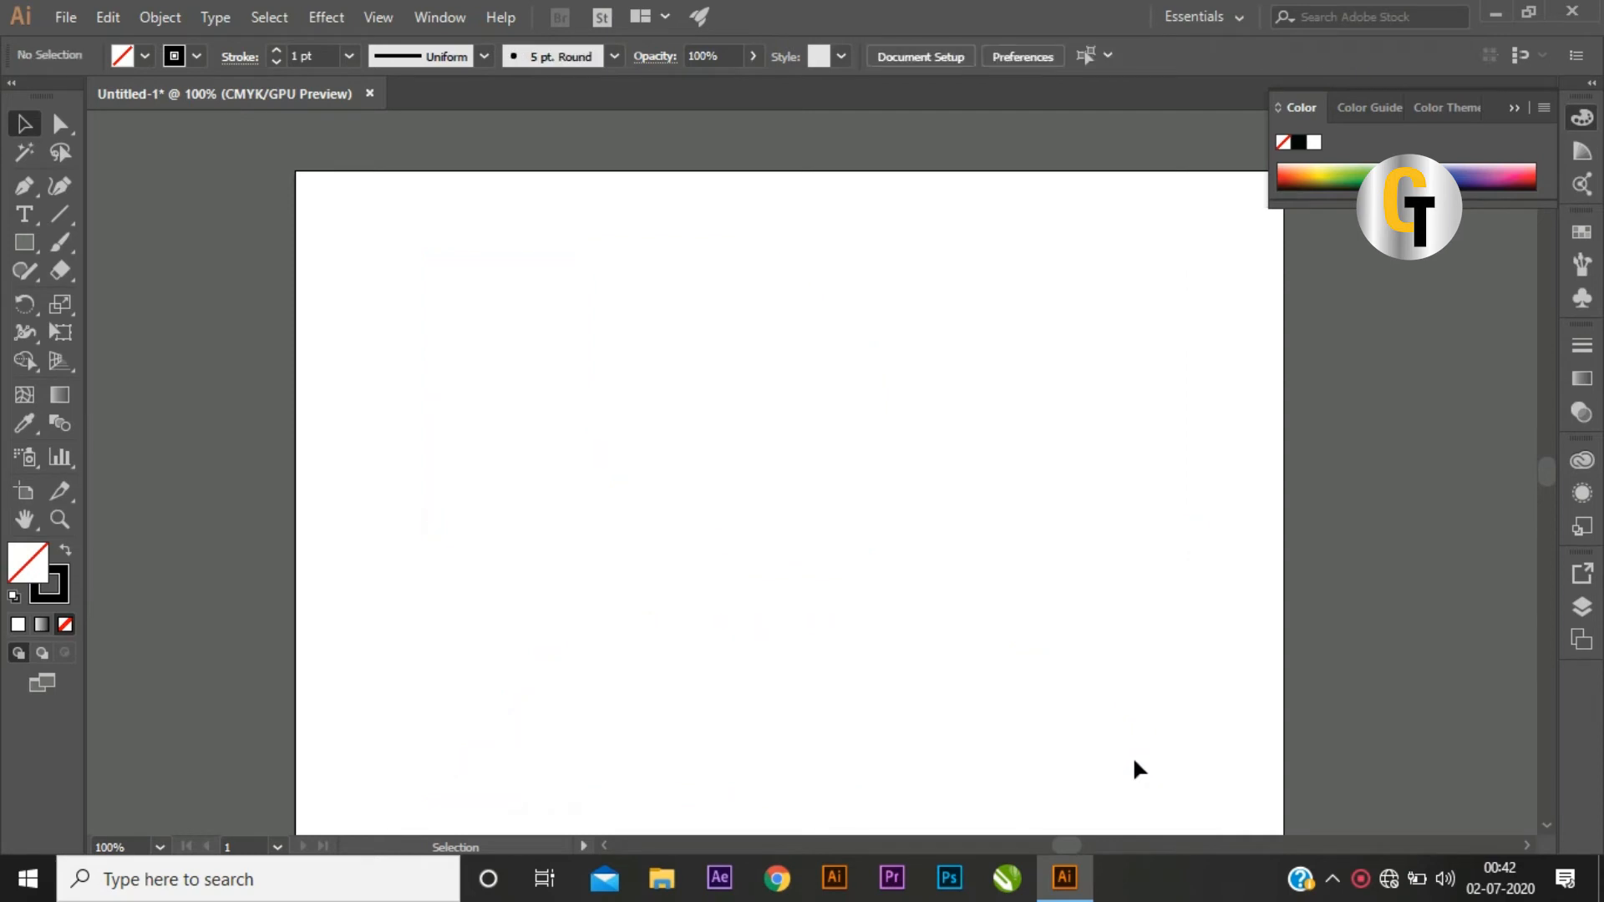
Step: Draw a large square in the middle of the empty artboard with the Rectangle tool
click(30, 242)
click(107, 243)
mouse_move(520, 336)
mouse_down()
mouse_move(1013, 613)
mouse_move(989, 626)
mouse_up()
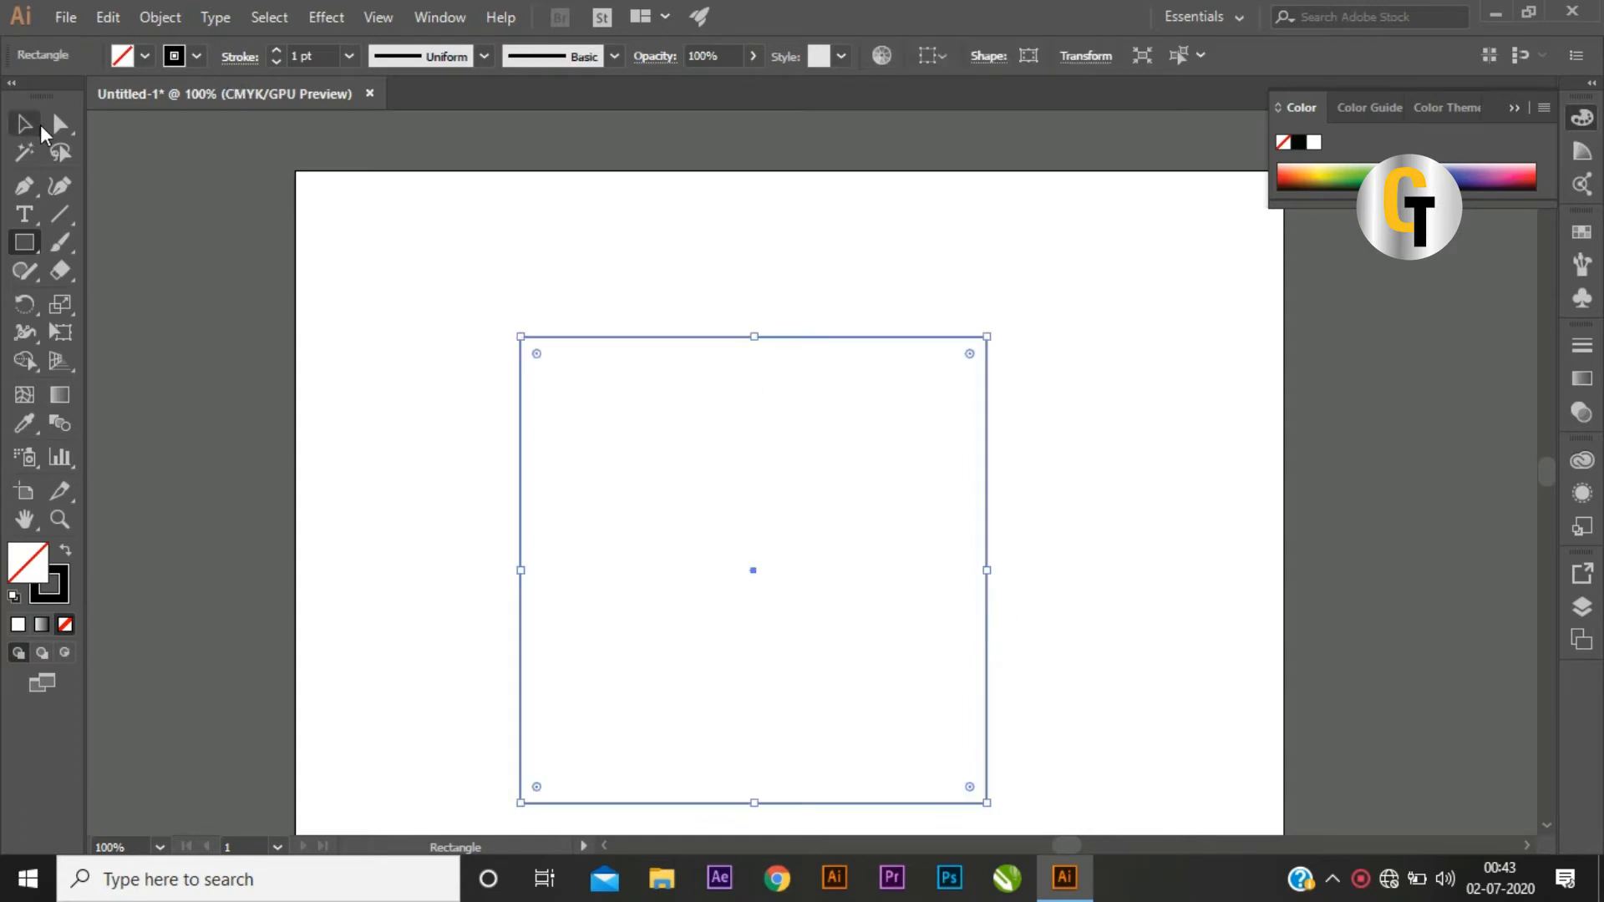
Step: Round all four corners of the large square to 49.5 pt through a corner widget and deselect it
click(59, 125)
drag(970, 354, 956, 437)
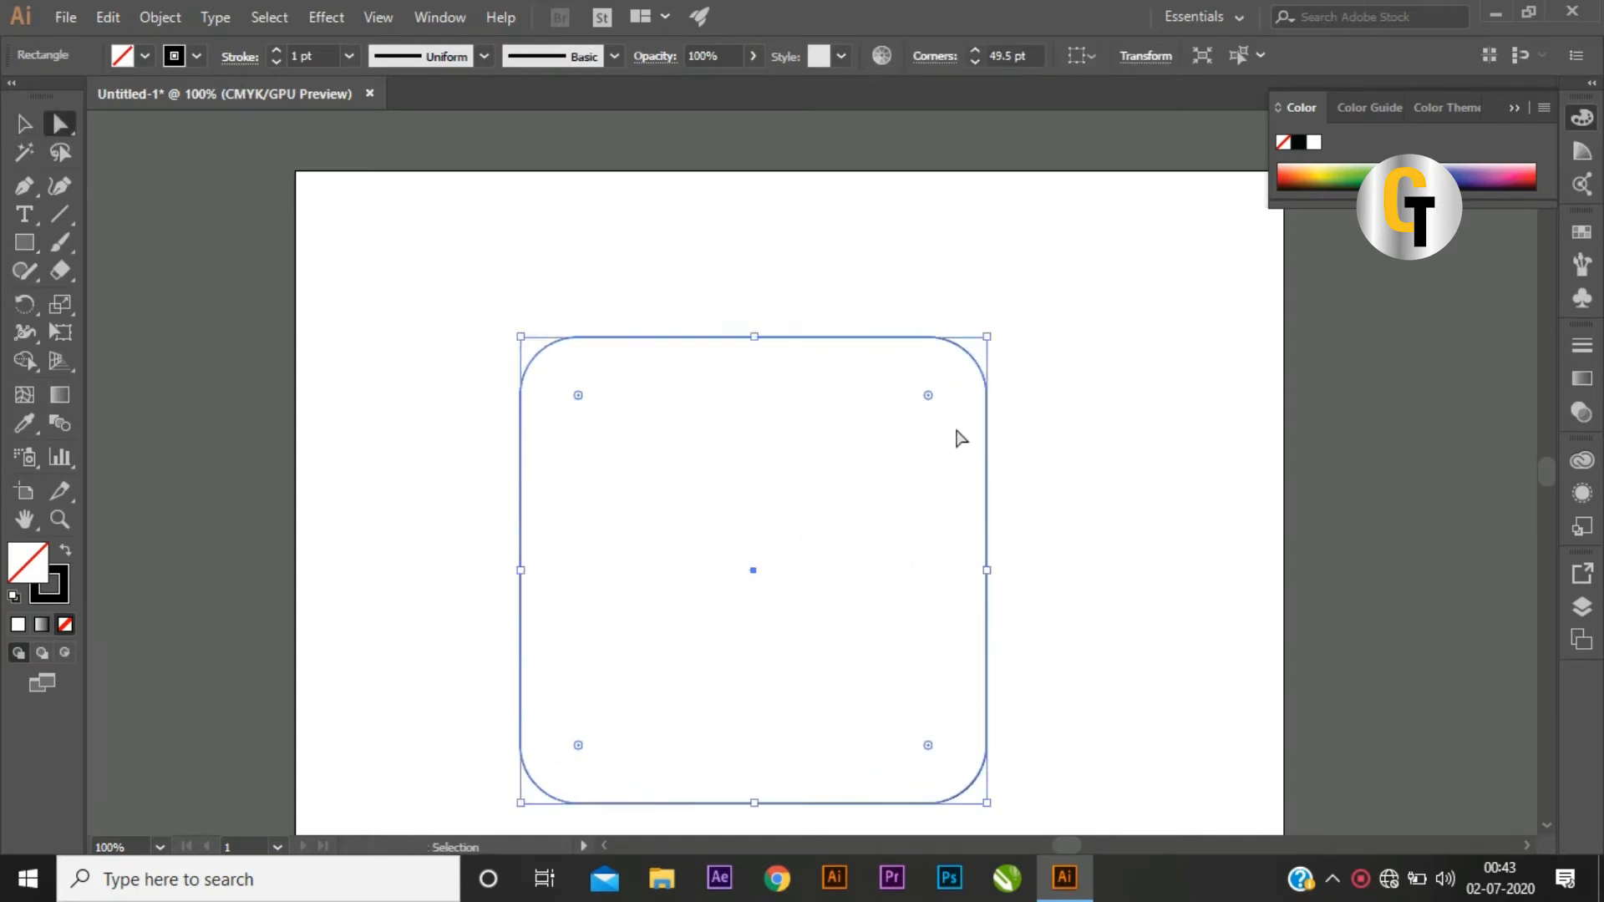
click(23, 123)
click(501, 333)
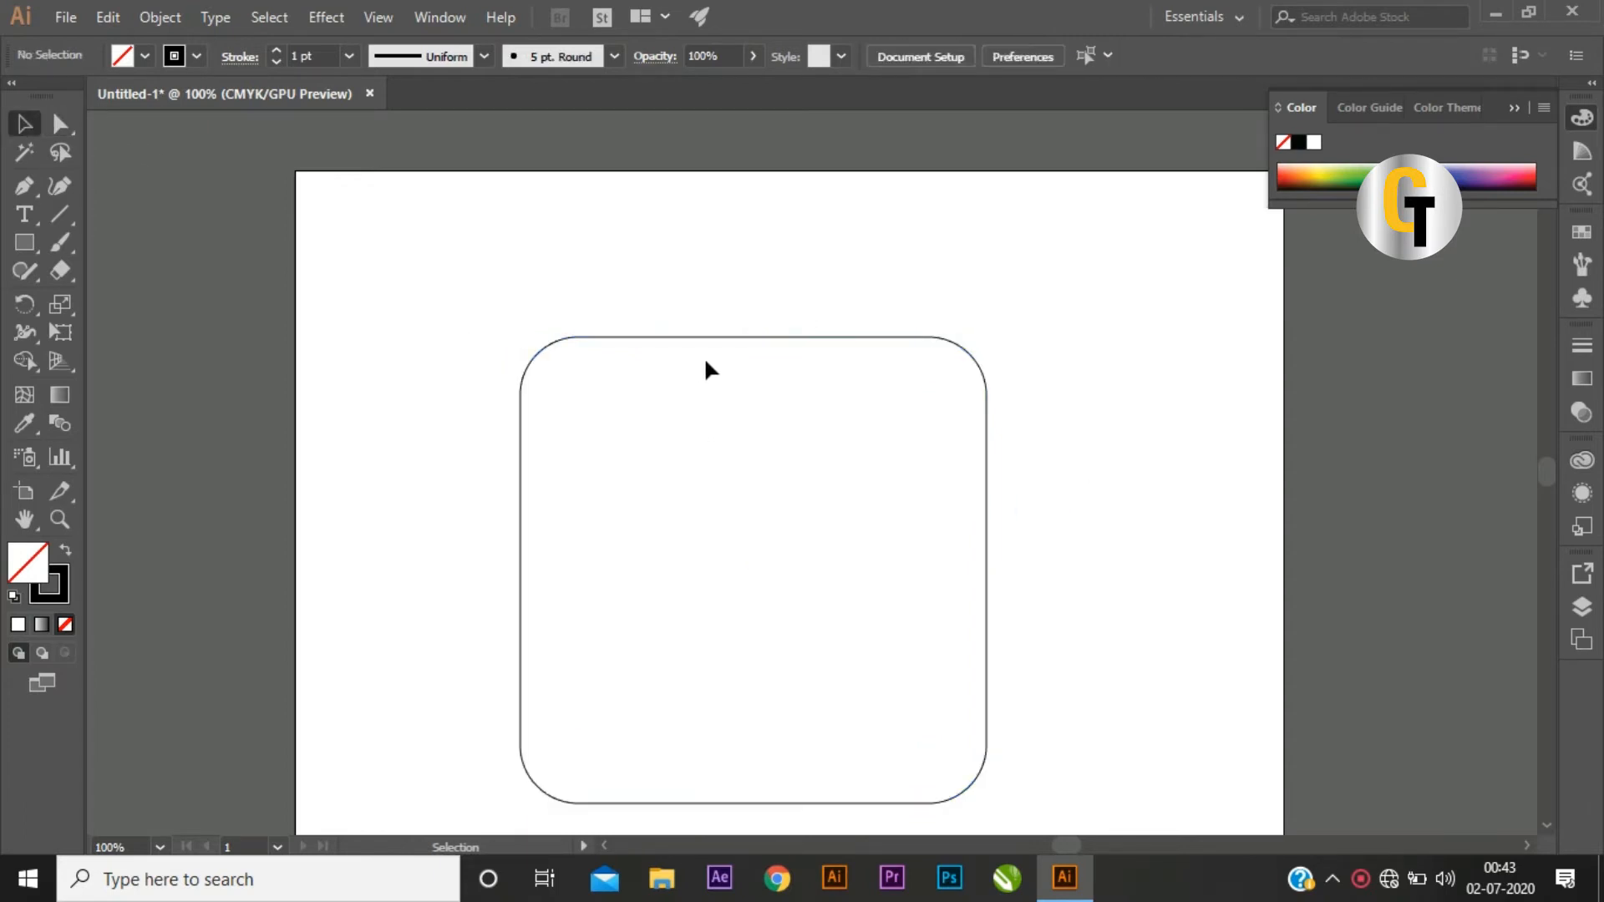
Step: Delete the rounded square and draw a circle about 257 pt wide in its place with the Ellipse tool
click(690, 336)
key(Delete)
click(25, 242)
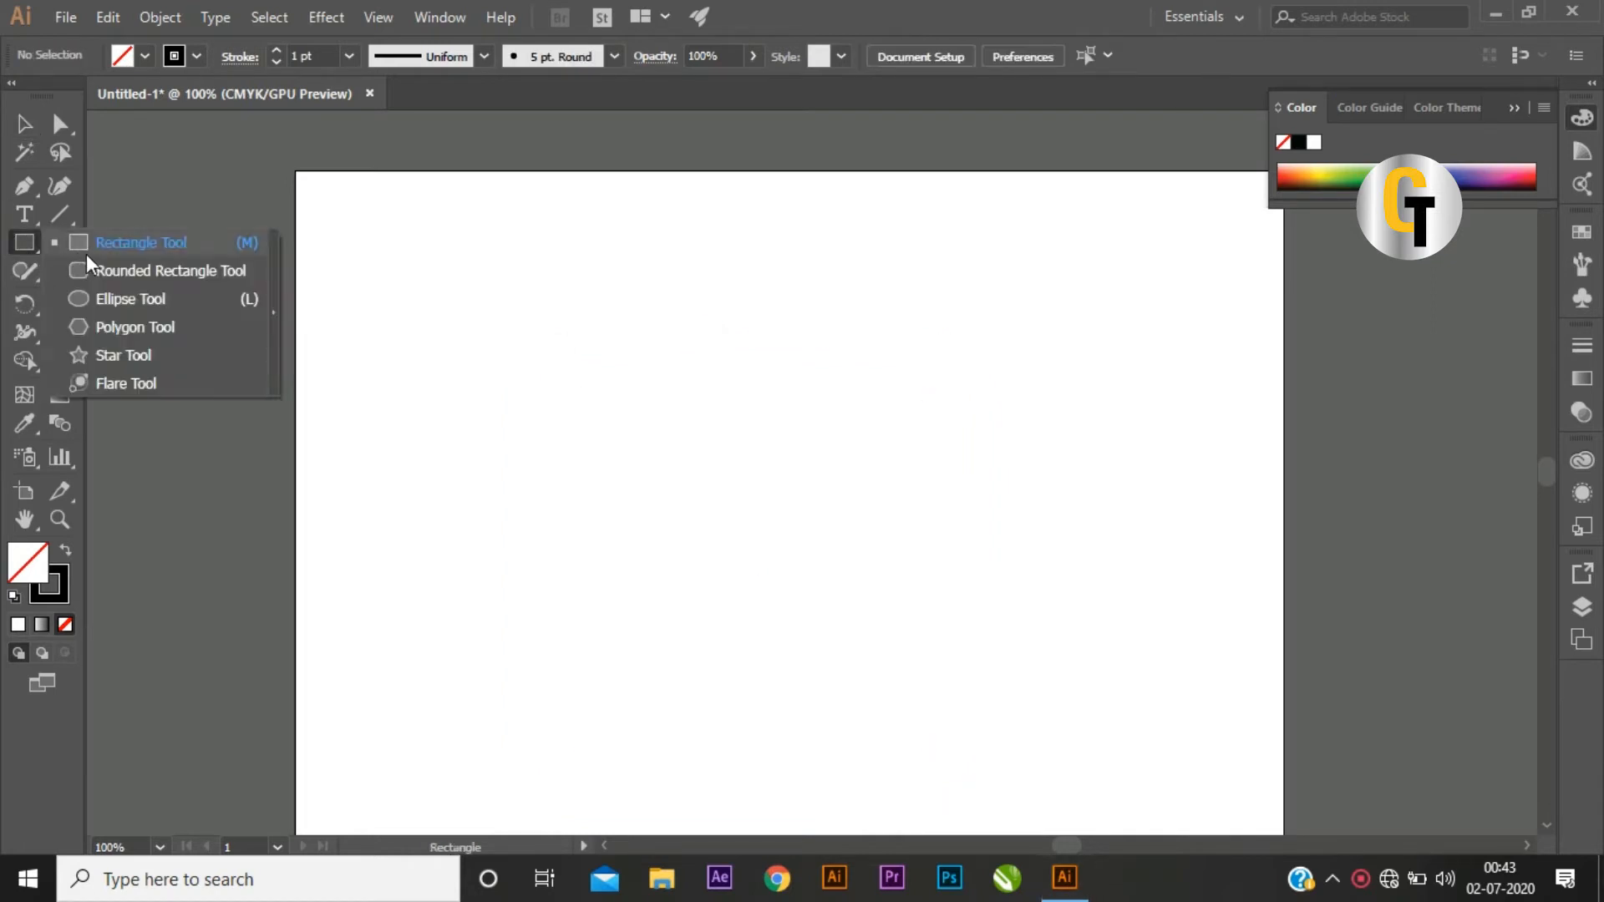
click(124, 307)
drag(666, 354, 969, 657)
Step: Examine the direction handles of the circle's top and bottom anchor points with the Direct Selection tool
click(59, 124)
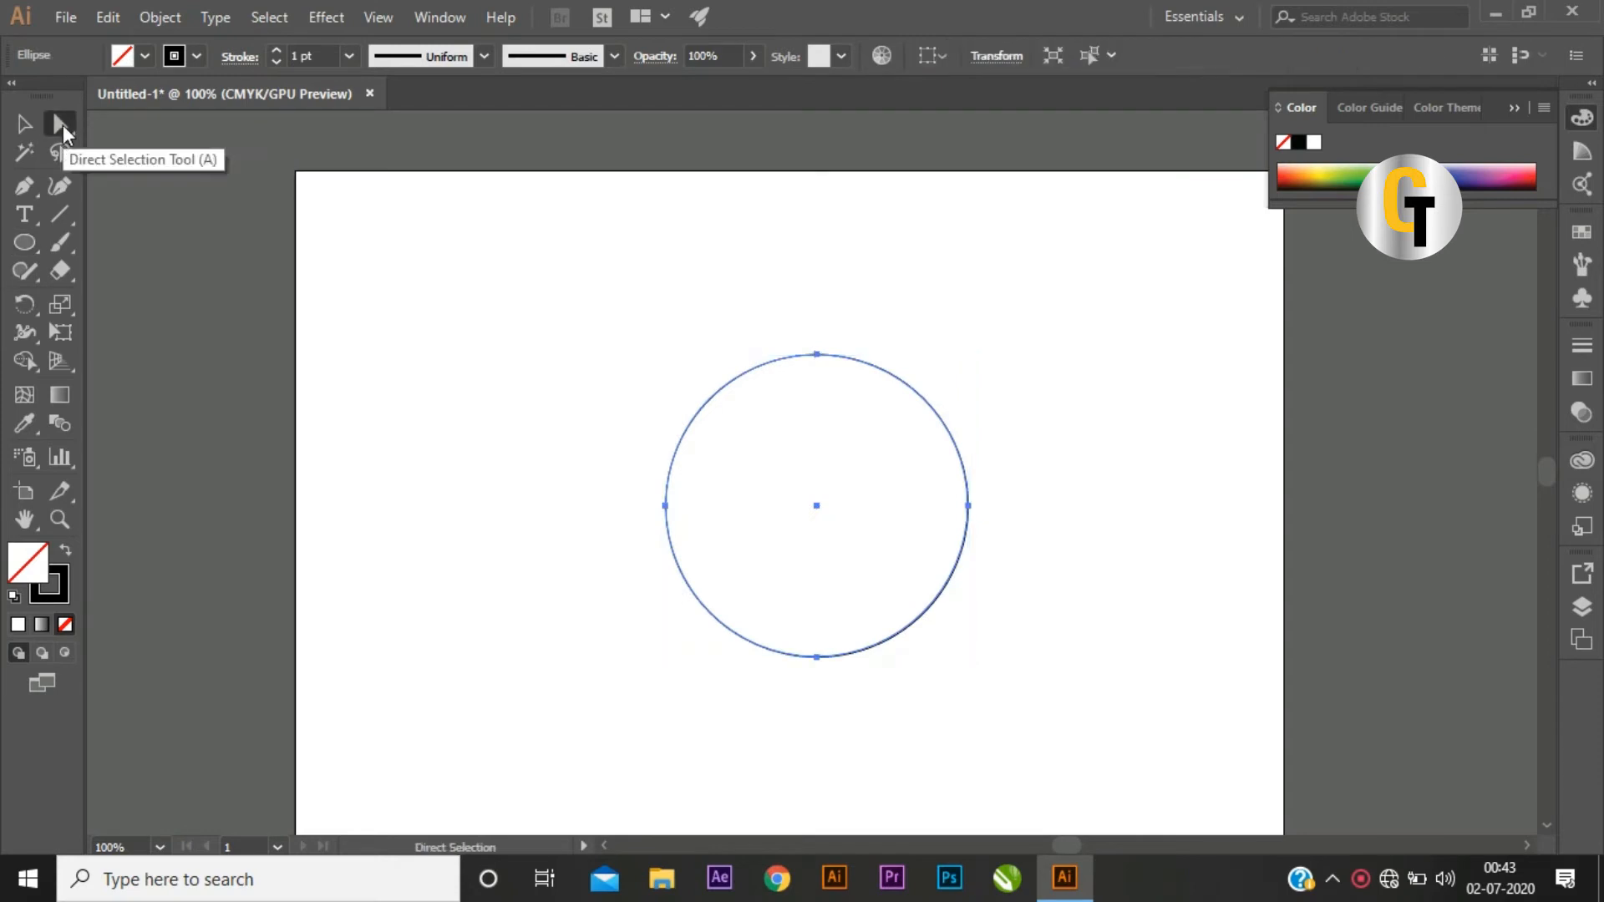
click(817, 356)
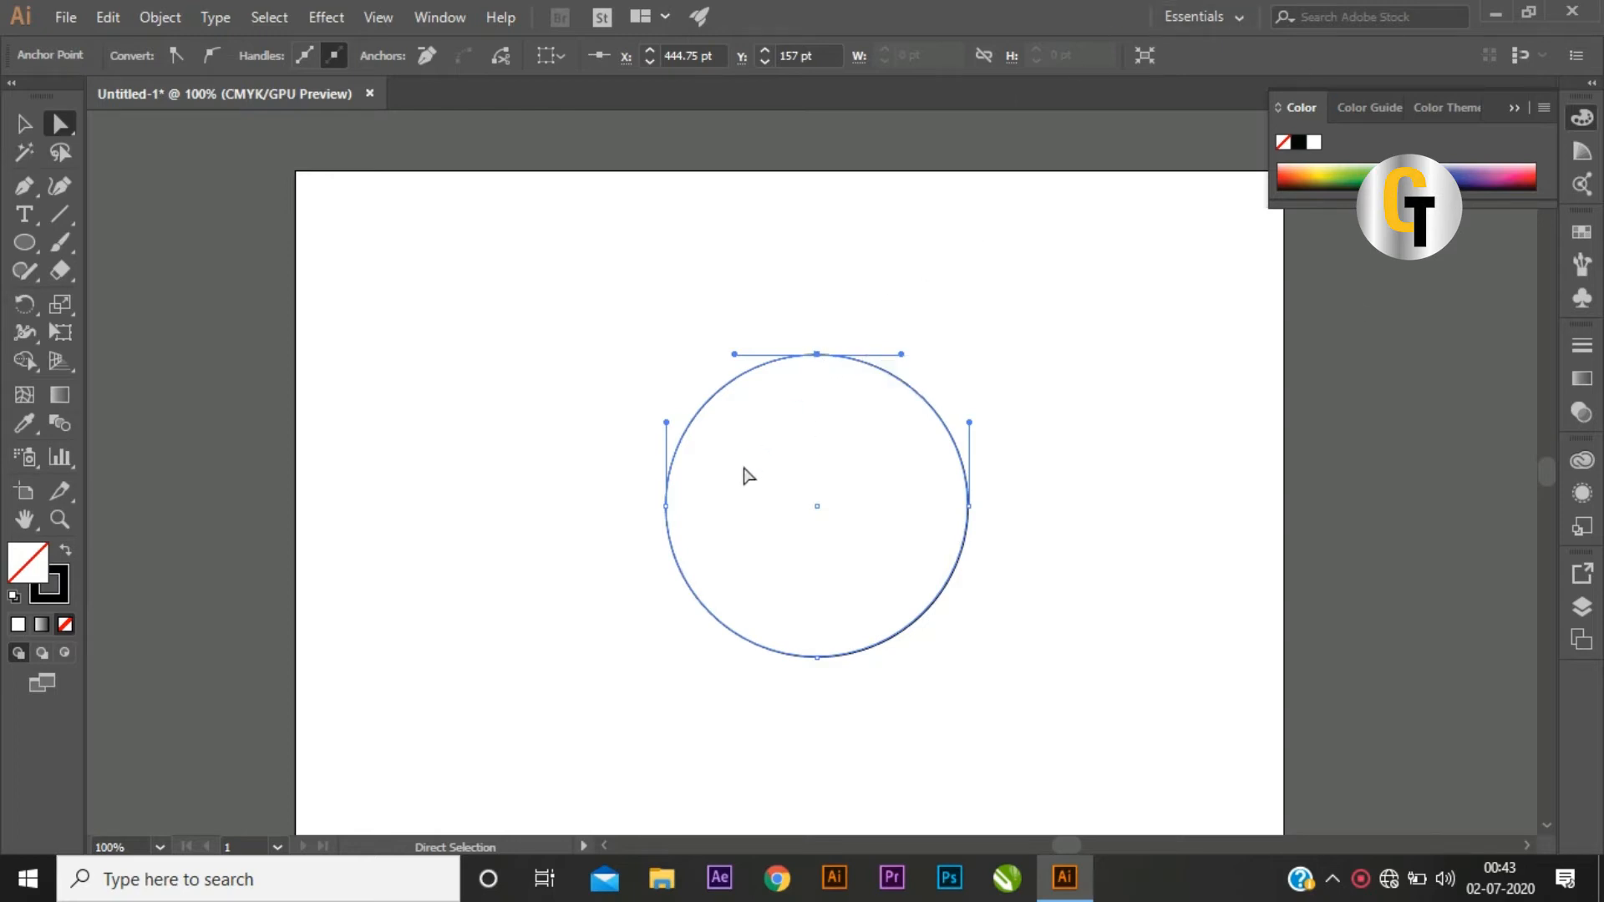
click(818, 659)
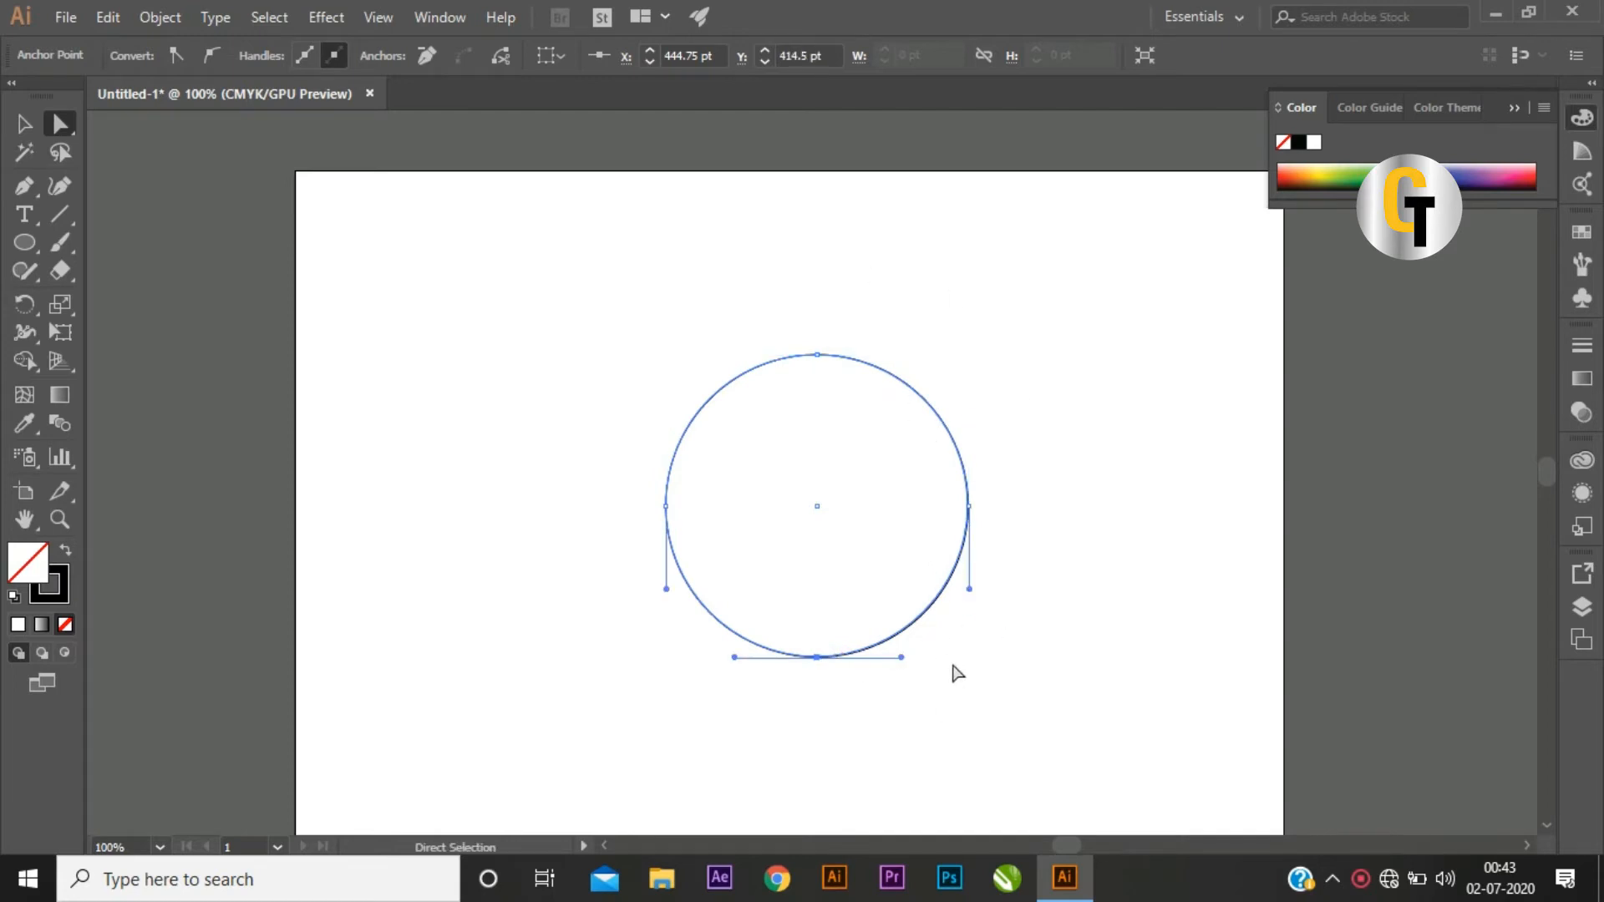
Step: Reshape the circle into a crescent by swinging its top anchor's handles into a dip, adjusting both side anchors' upper handles, and deselect it
click(817, 356)
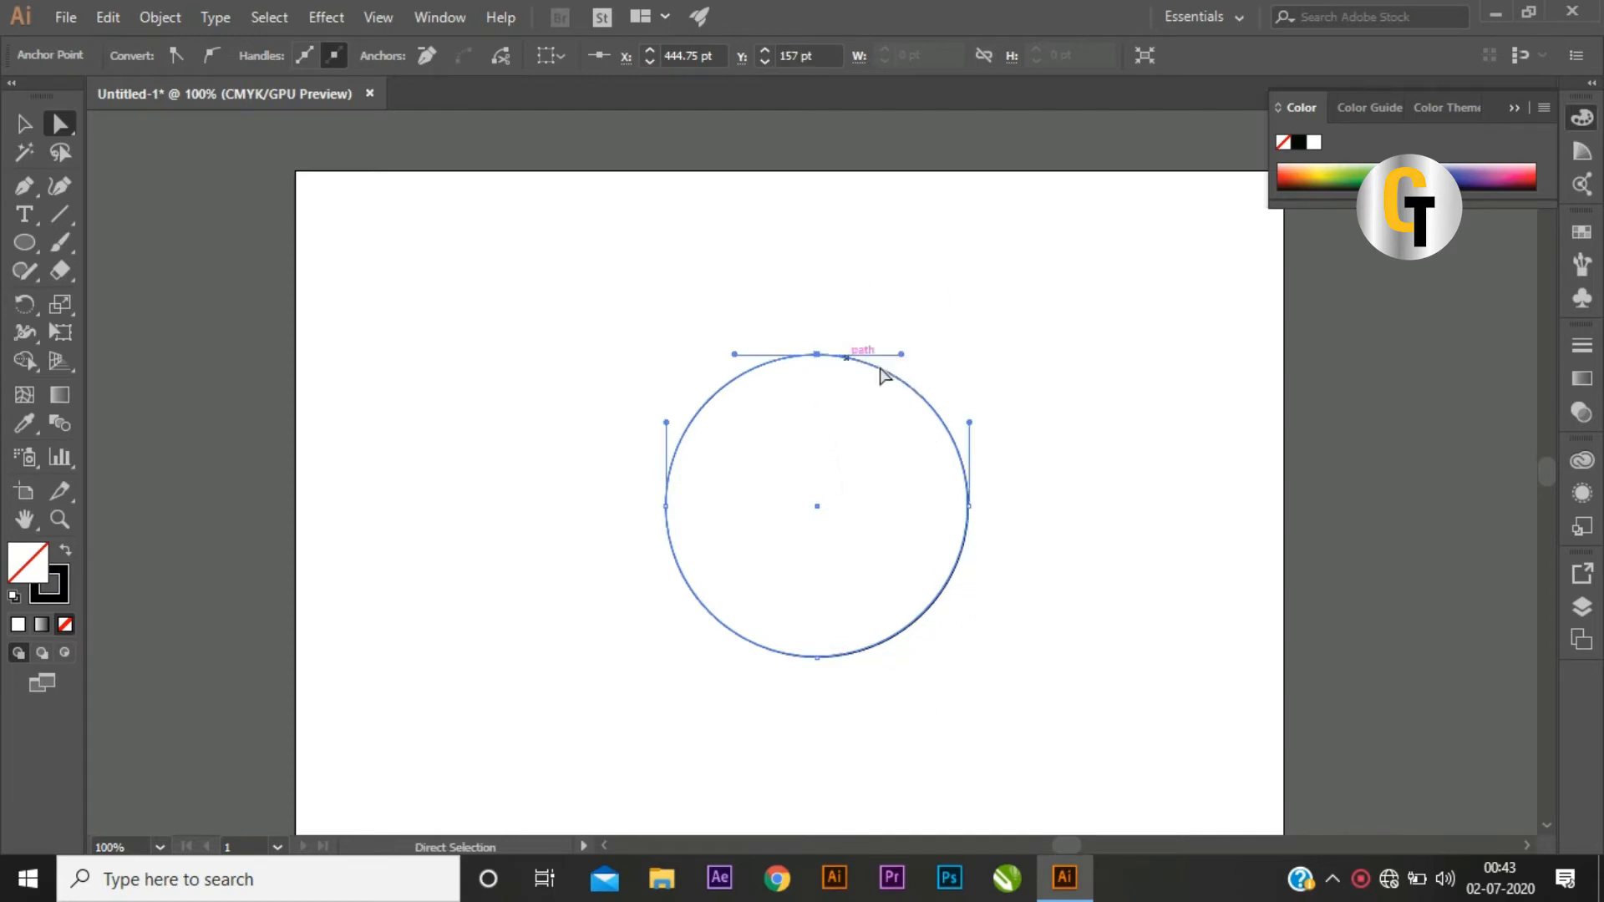
drag(901, 354, 876, 576)
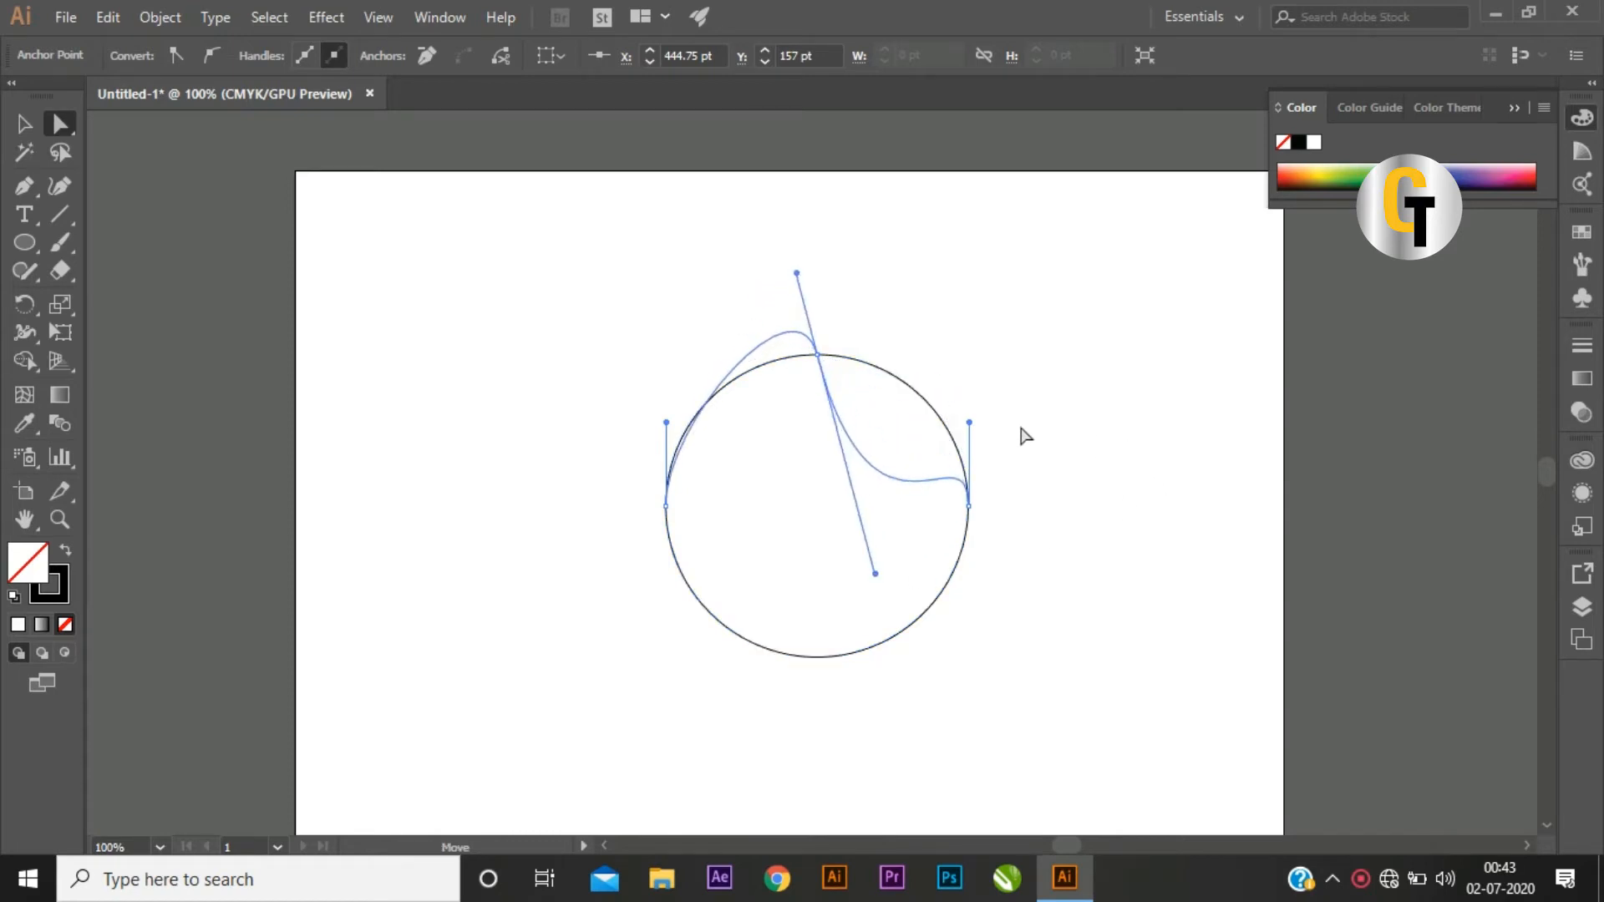
drag(969, 421, 989, 385)
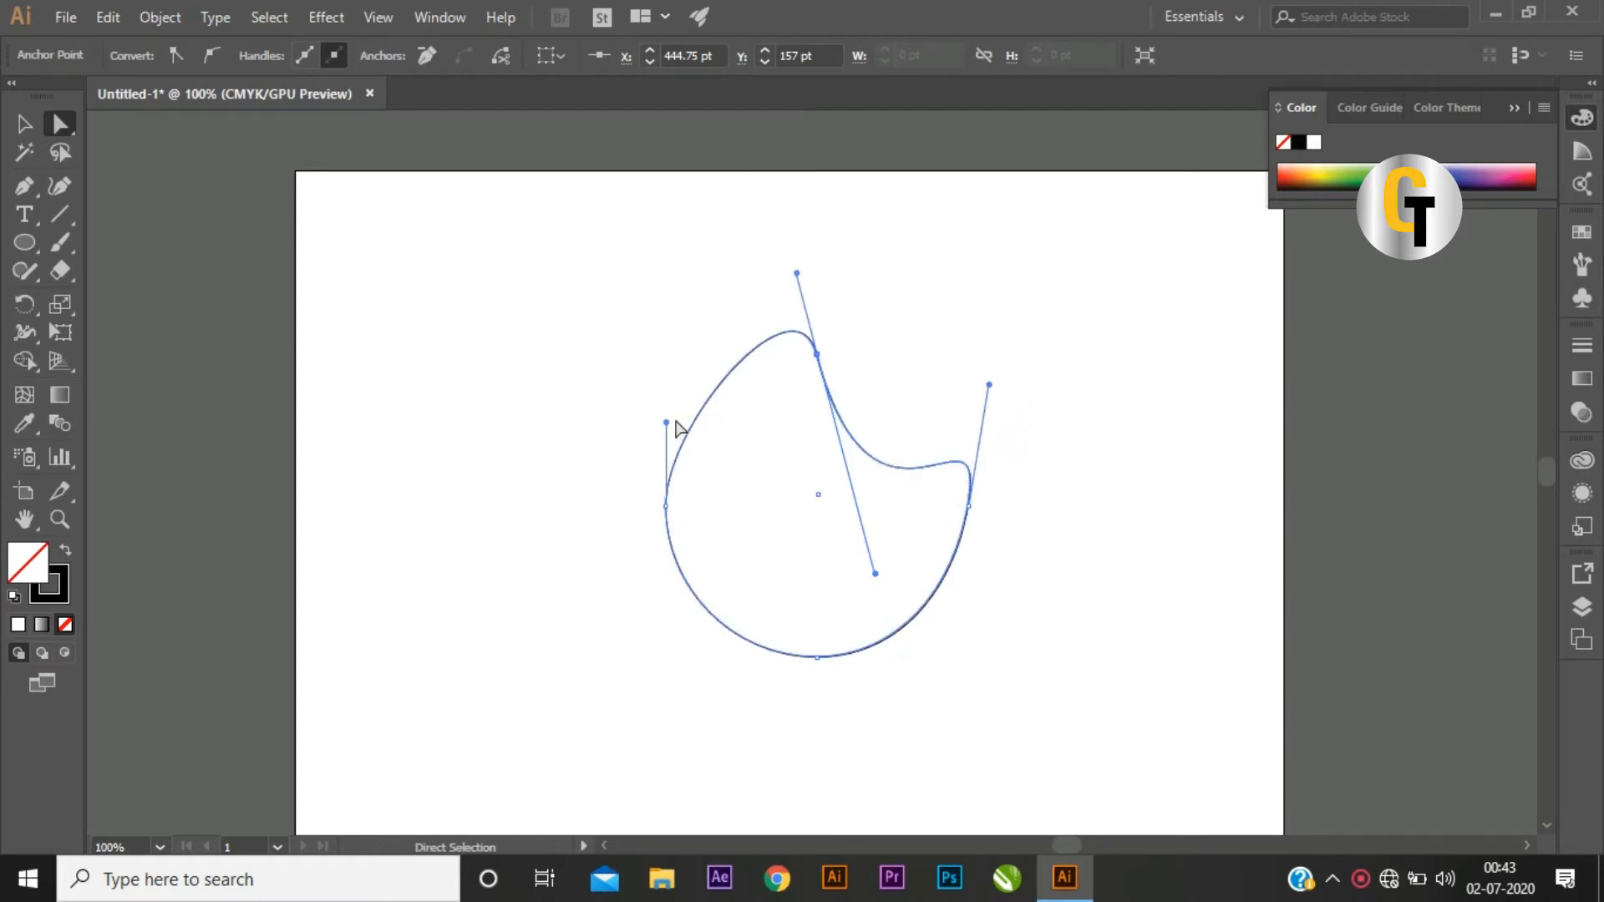
drag(666, 422, 584, 355)
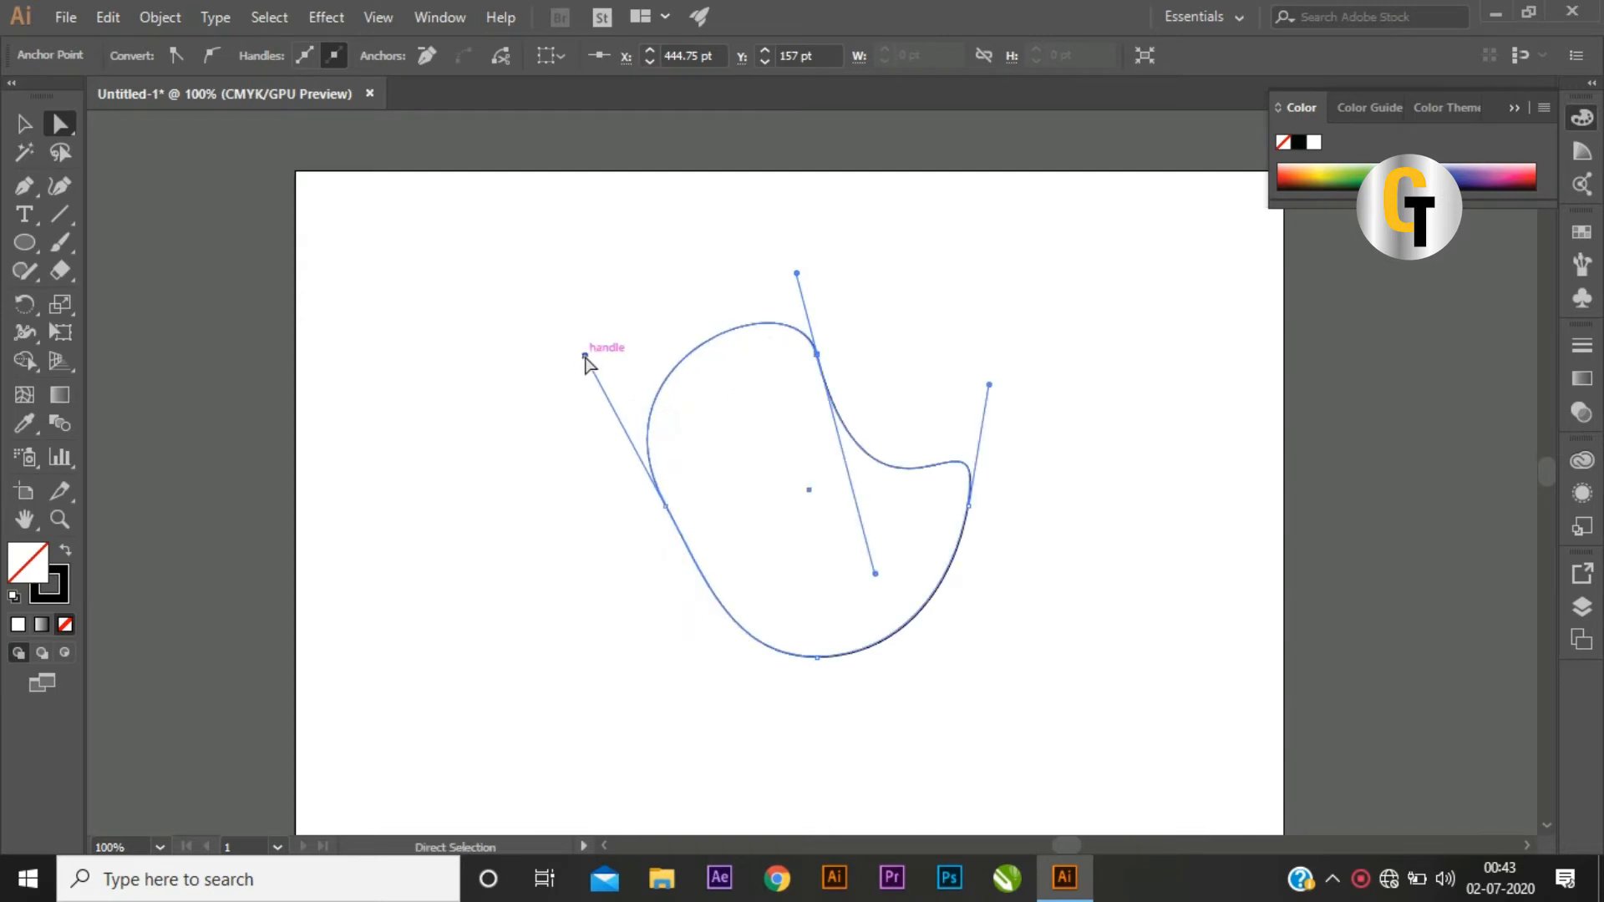
mouse_move(801, 265)
mouse_down()
mouse_move(777, 387)
mouse_move(802, 253)
mouse_up()
drag(585, 357, 648, 354)
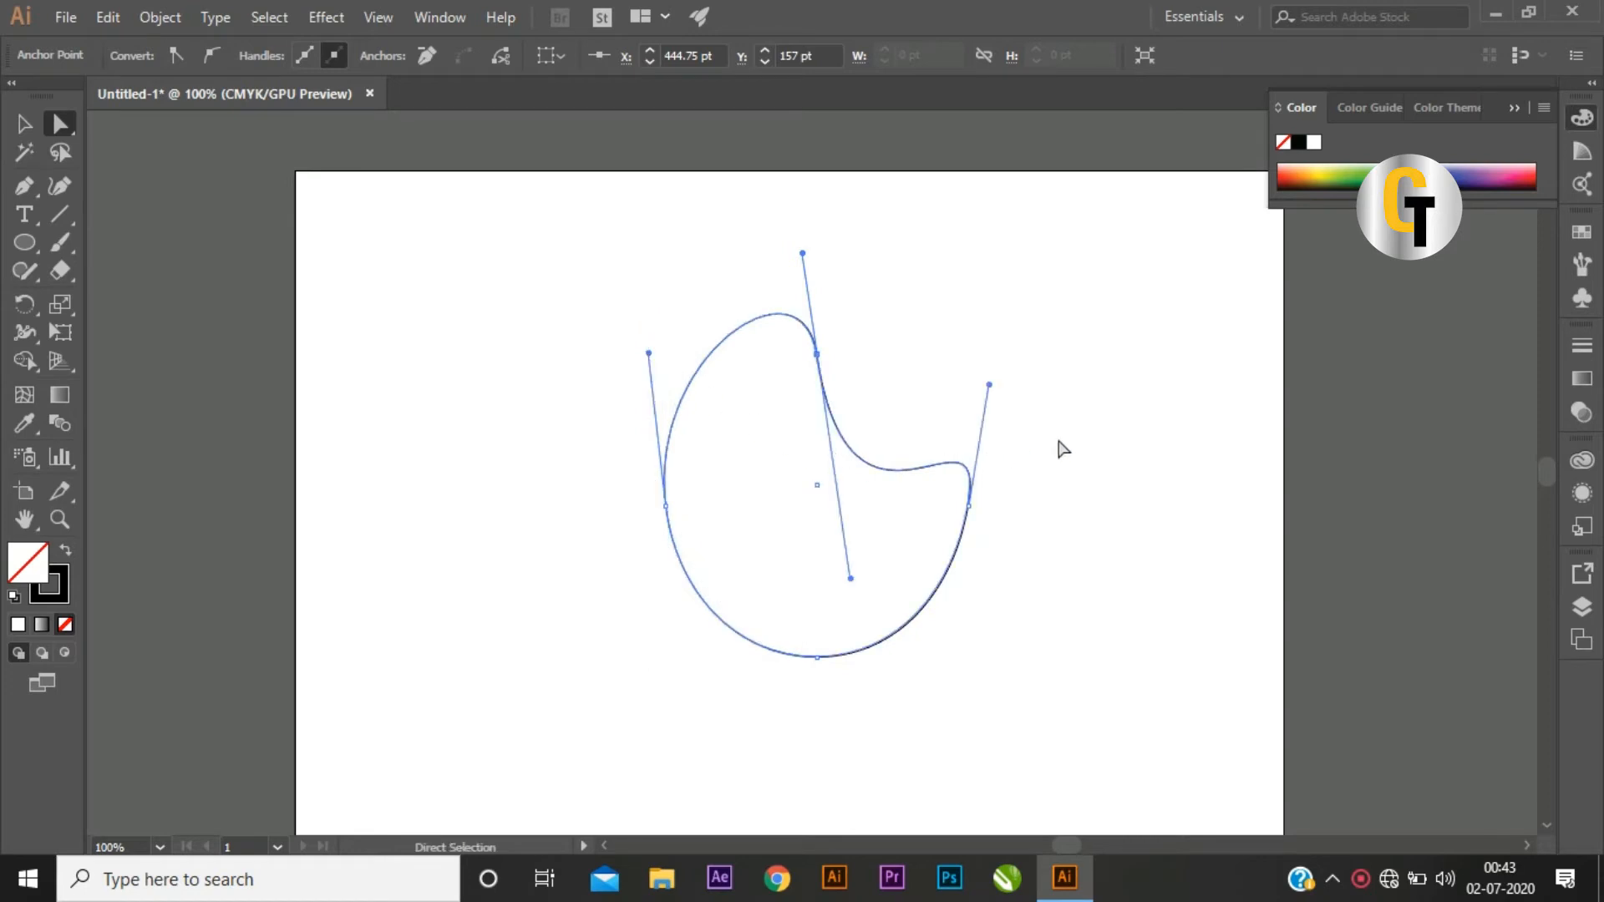
click(1063, 444)
Step: Select and deselect the entire crescent shape with the Selection tool to examine its outline and bounding box
click(24, 124)
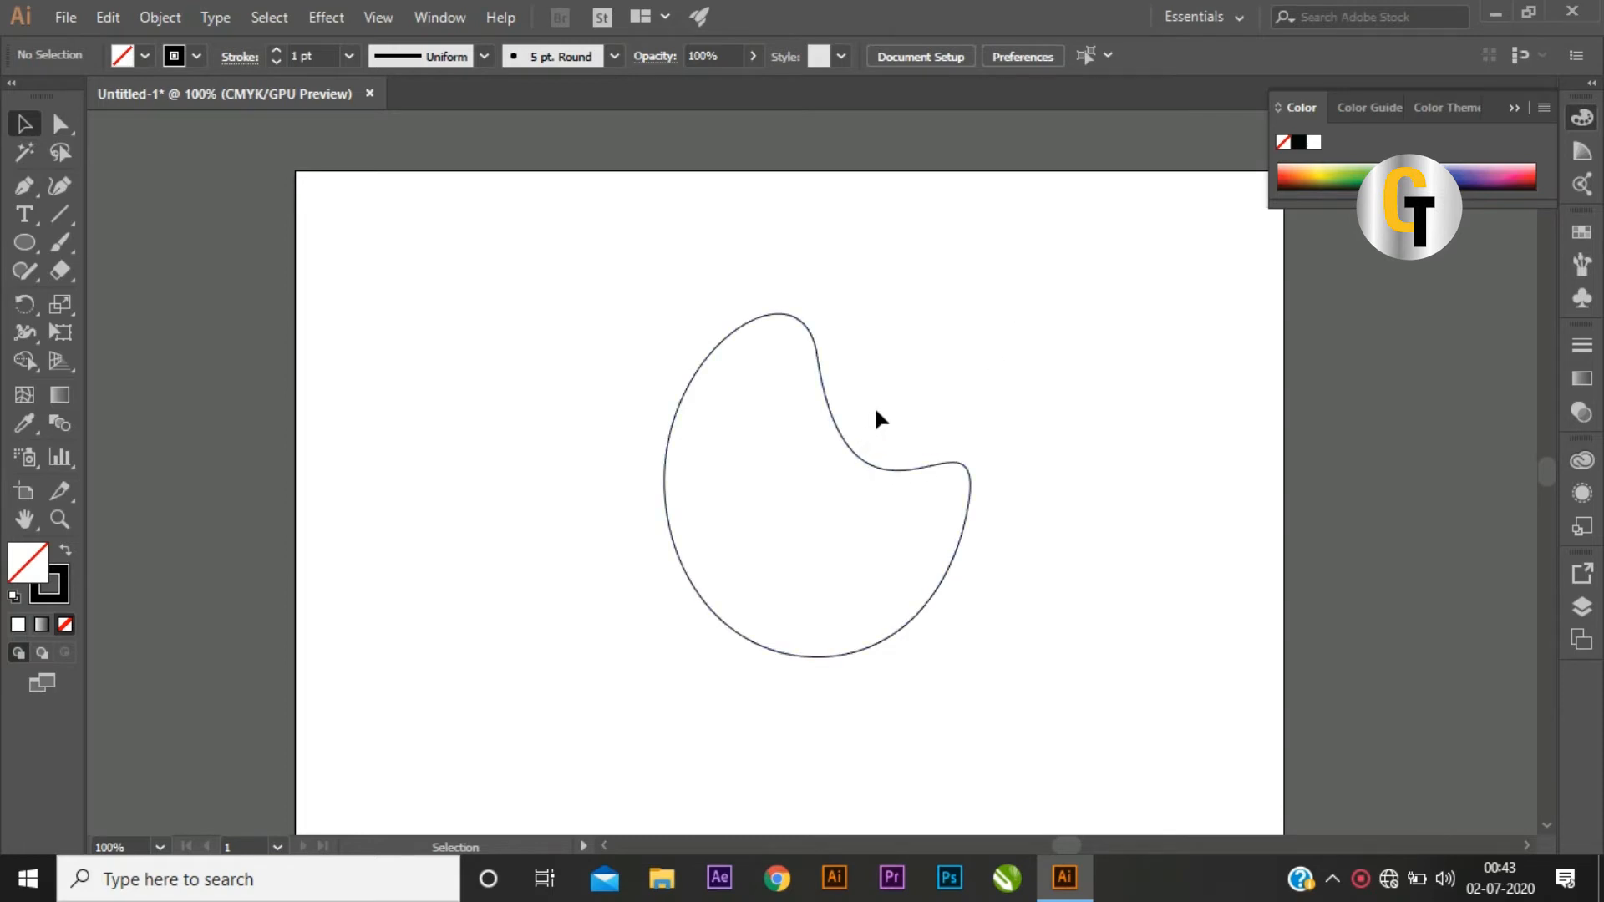
click(846, 439)
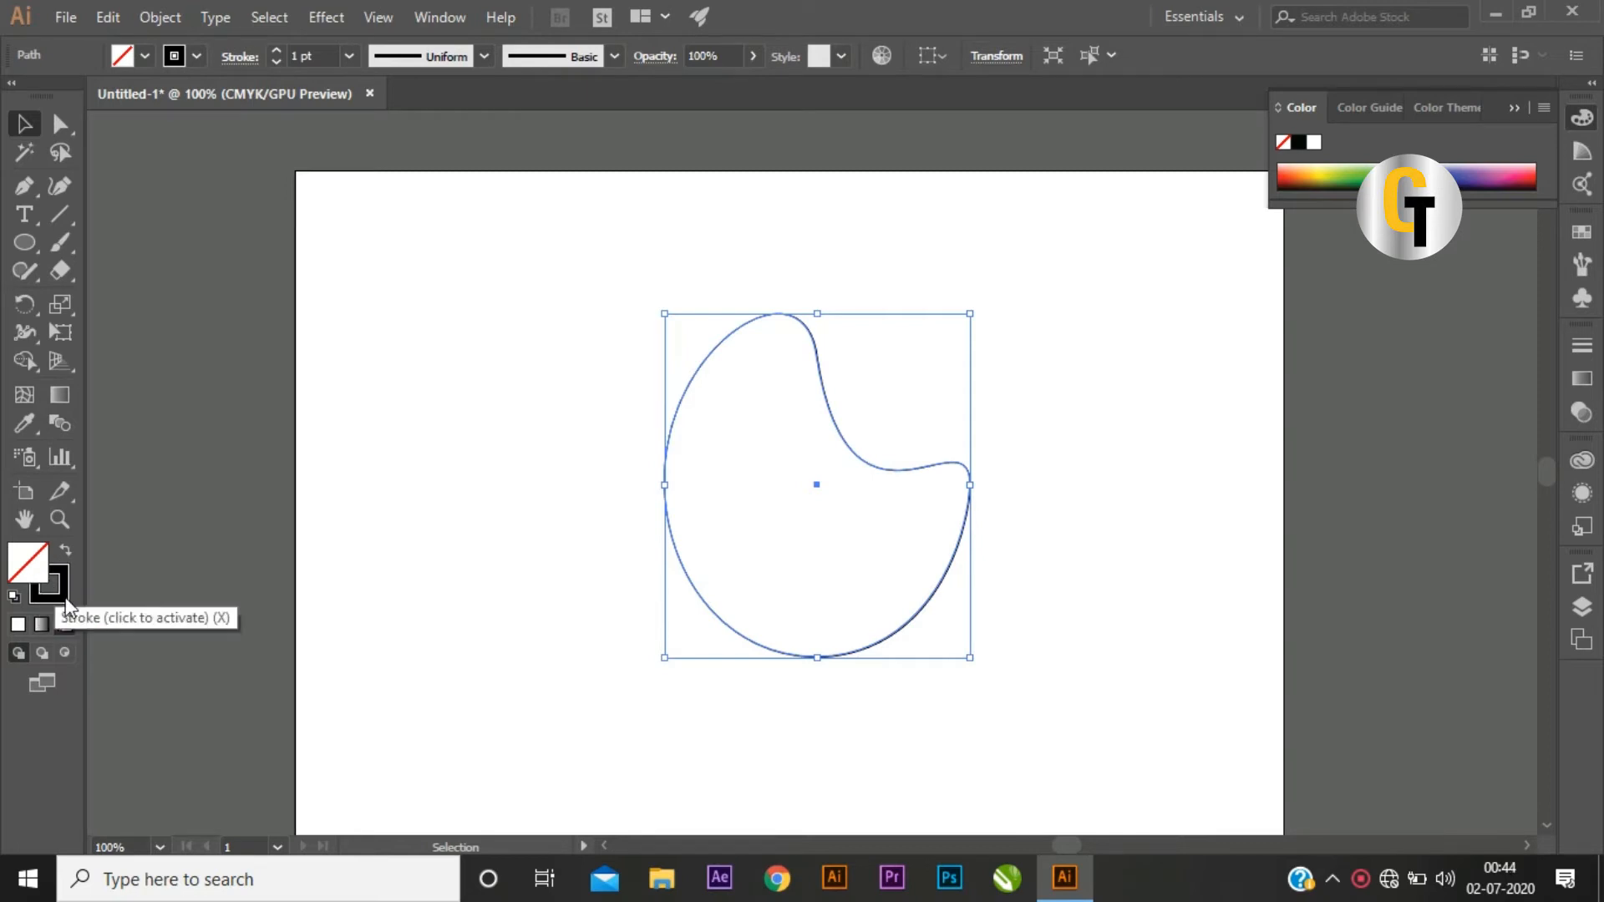
click(1167, 490)
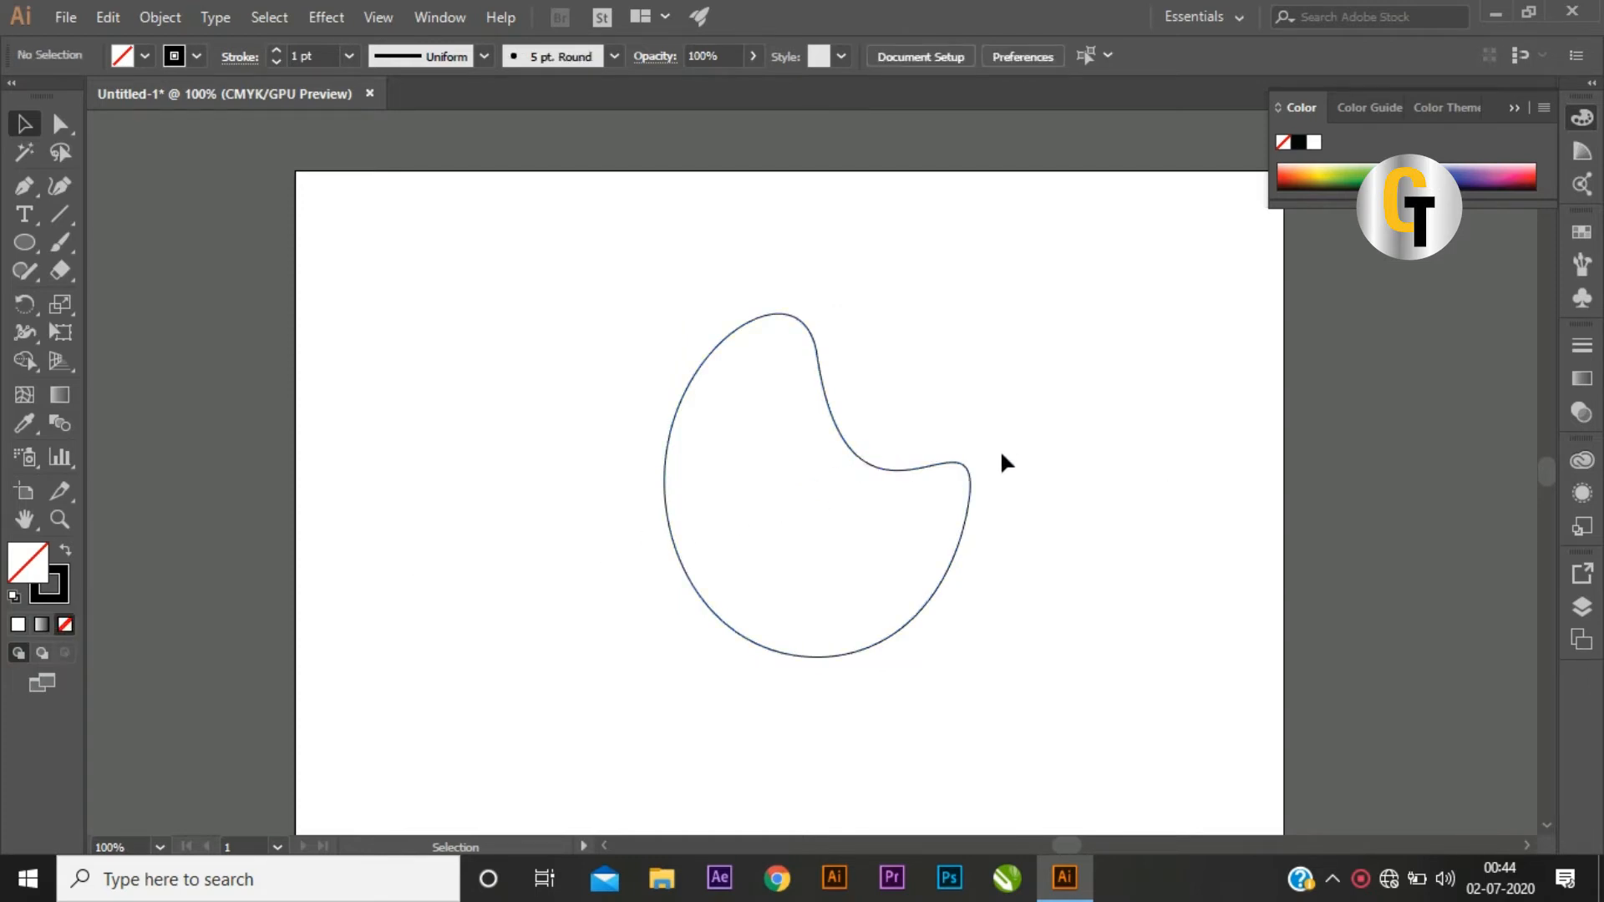
click(859, 459)
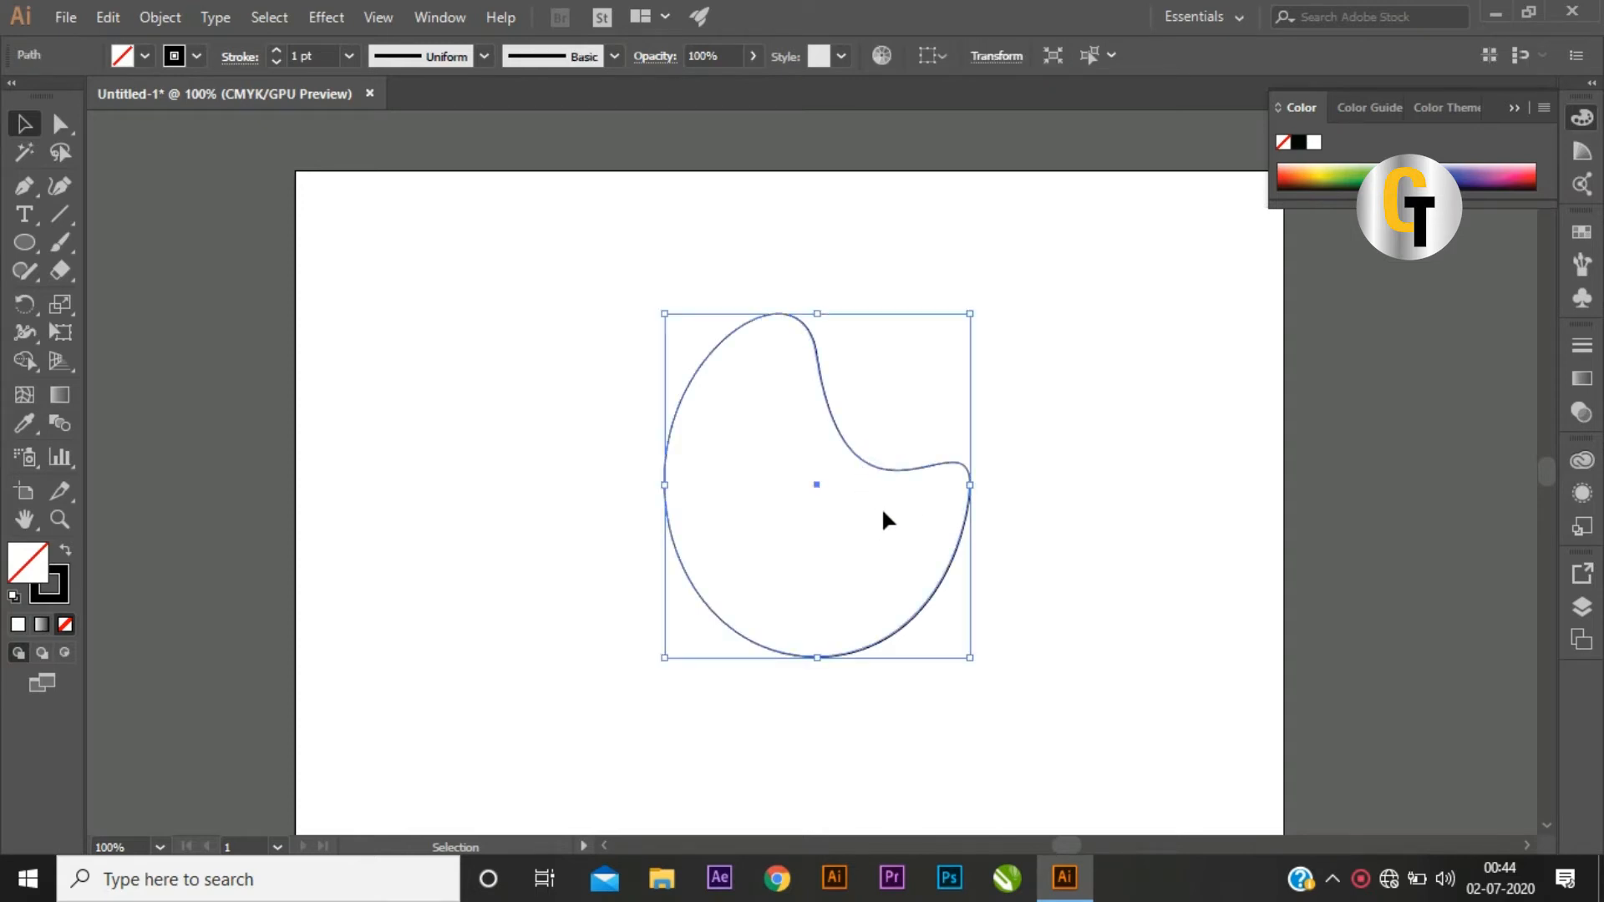
click(1059, 485)
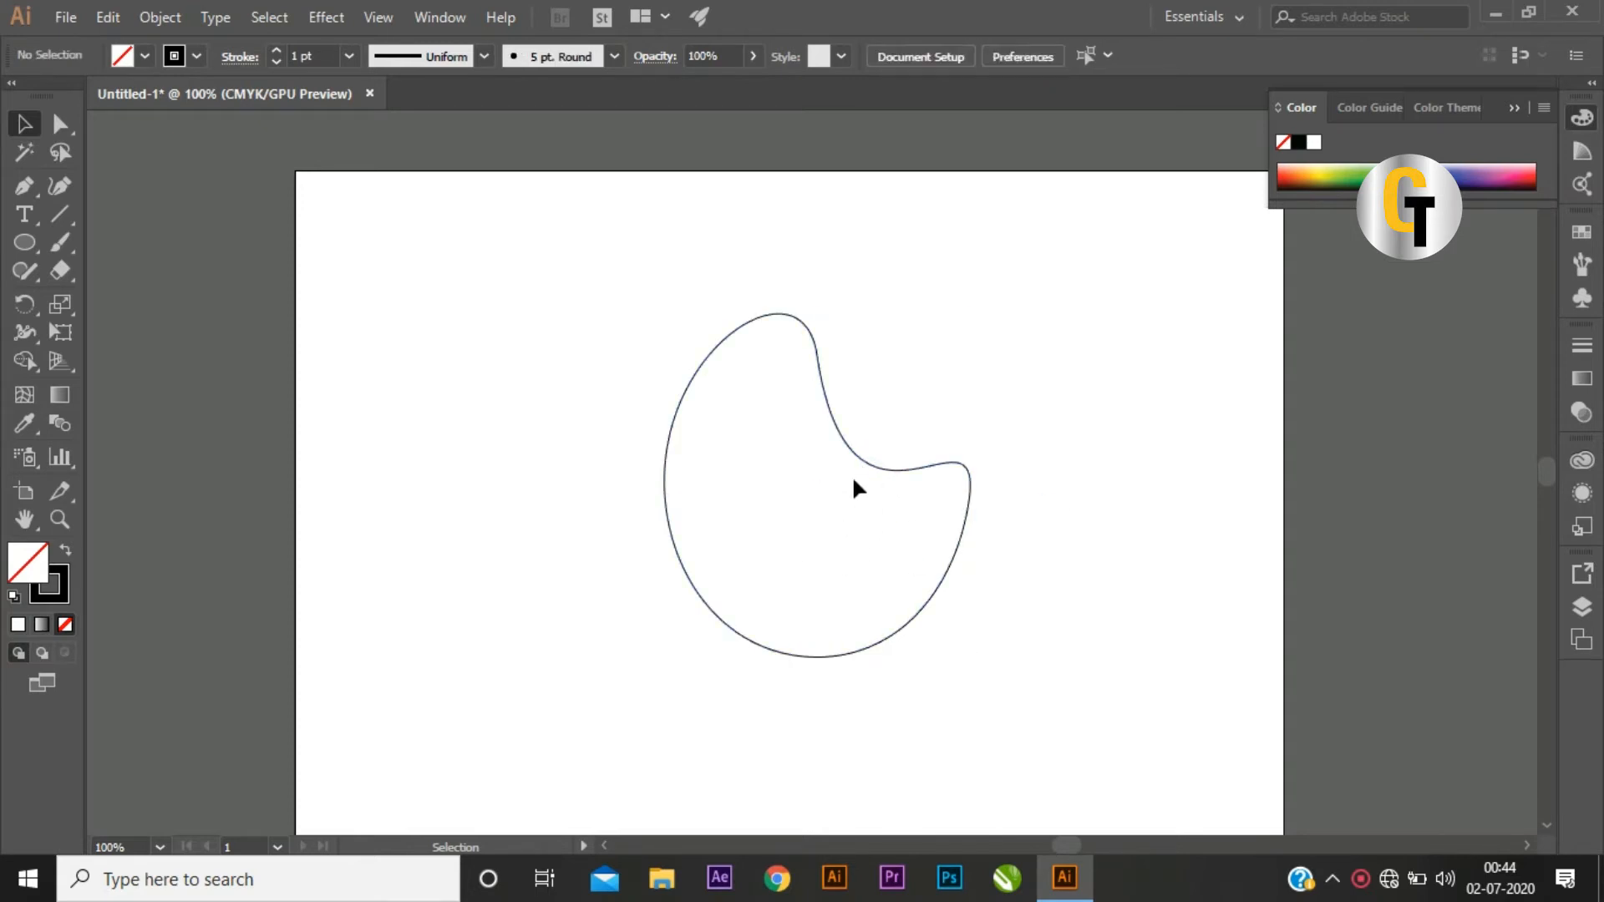
Step: Move the crescent shape to the right and slightly up on the artboard and deselect it
drag(742, 491, 1021, 493)
click(1021, 493)
drag(902, 468, 1036, 443)
click(949, 493)
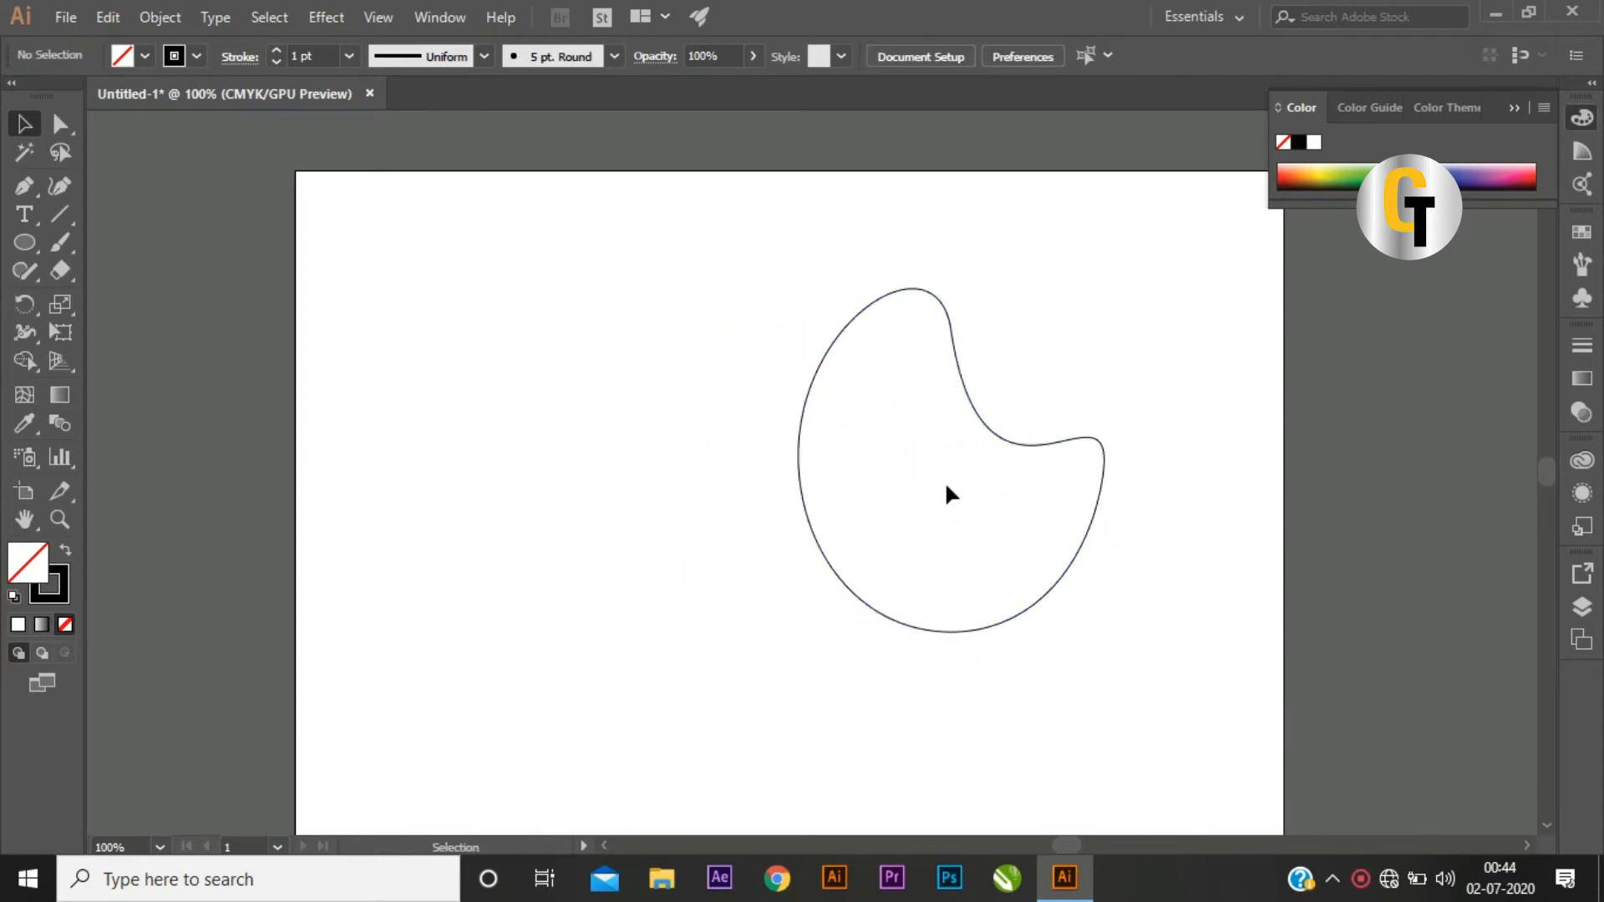
Step: Draw a second circle to the left of the crescent shape and display its anchor points for Direct Selection
click(24, 243)
drag(405, 370, 721, 695)
click(60, 124)
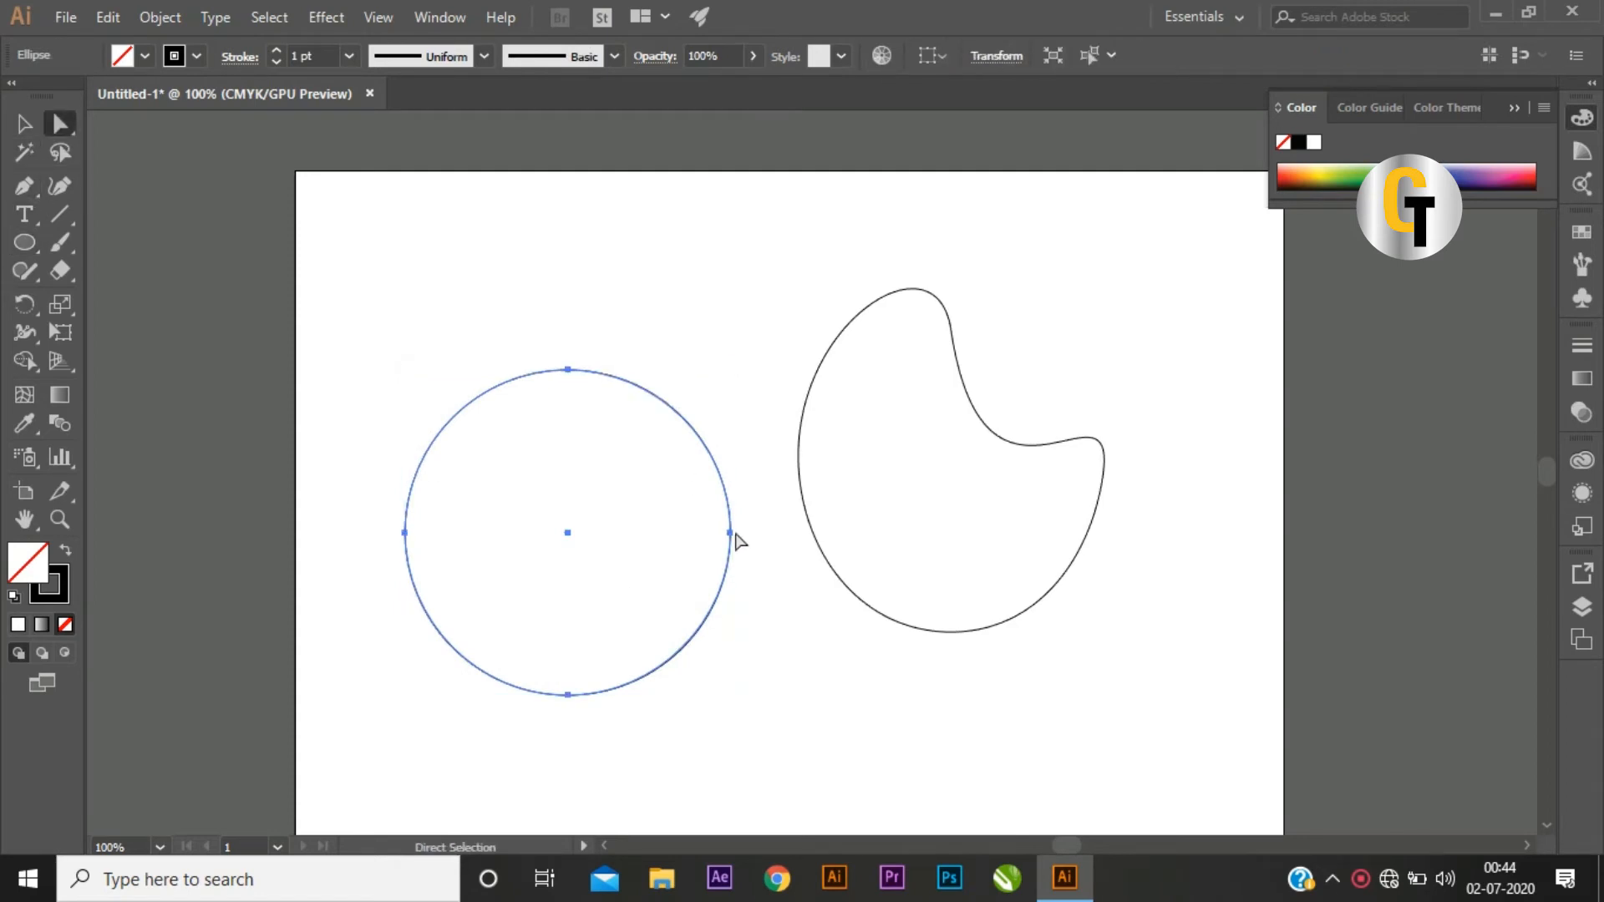
Step: Dent the new circle by moving its right anchor inward to X 307, Y 308.5 pt and tilting its handles; undo the extra upper-handle adjustment
drag(731, 533, 726, 596)
drag(659, 369, 646, 310)
key(ctrl+z)
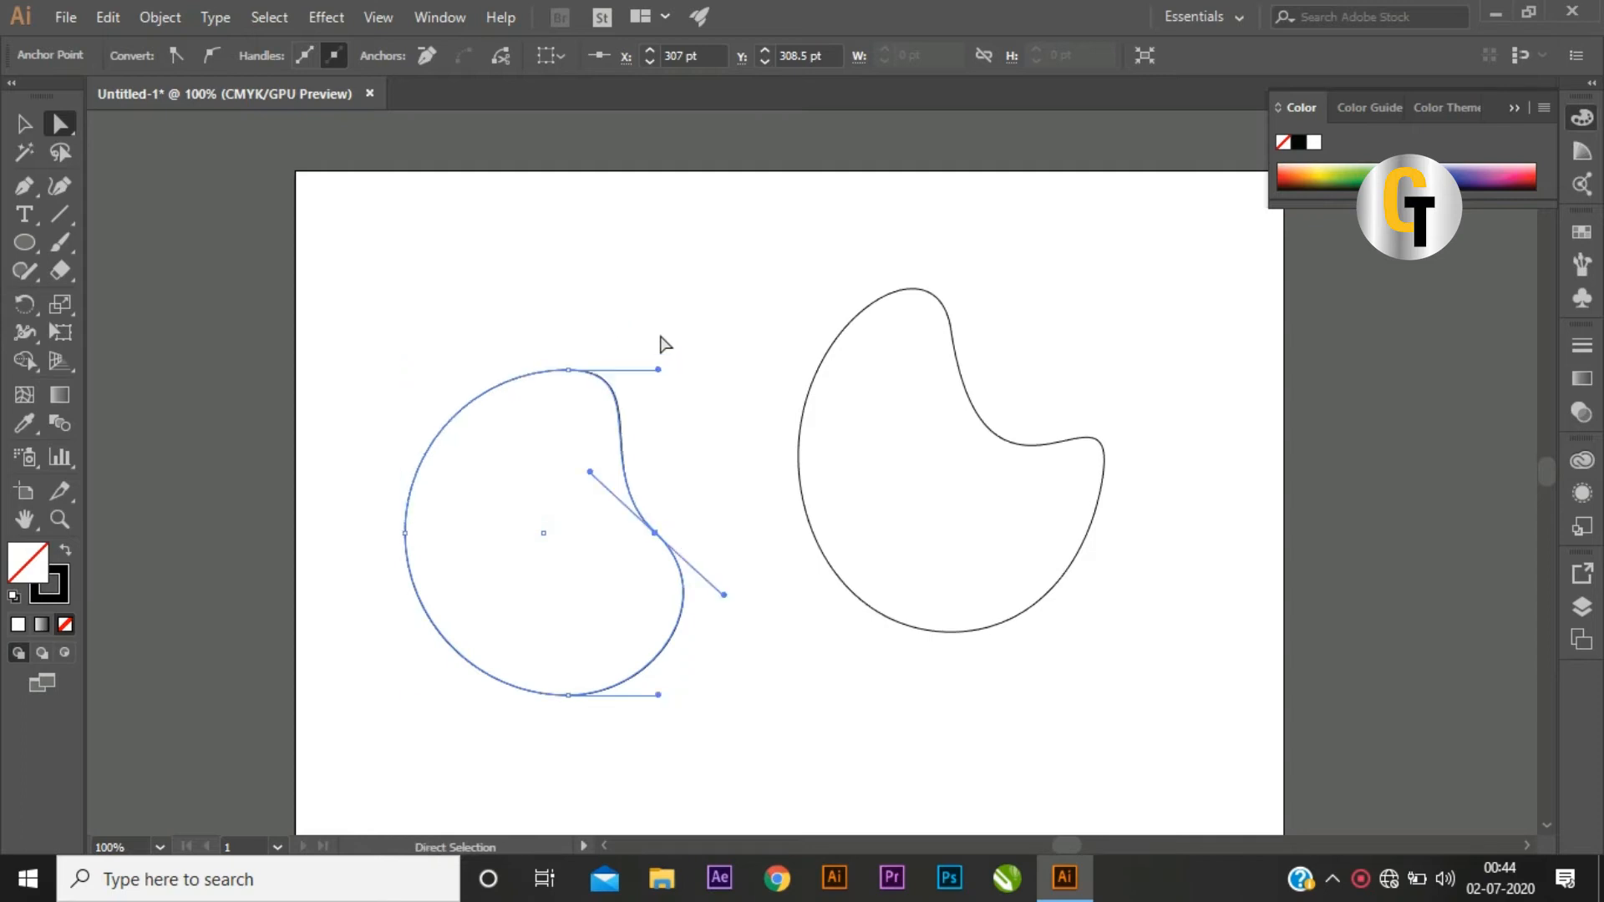
Step: Move the whole dented circle slightly right and up with the Selection tool
click(23, 124)
click(451, 289)
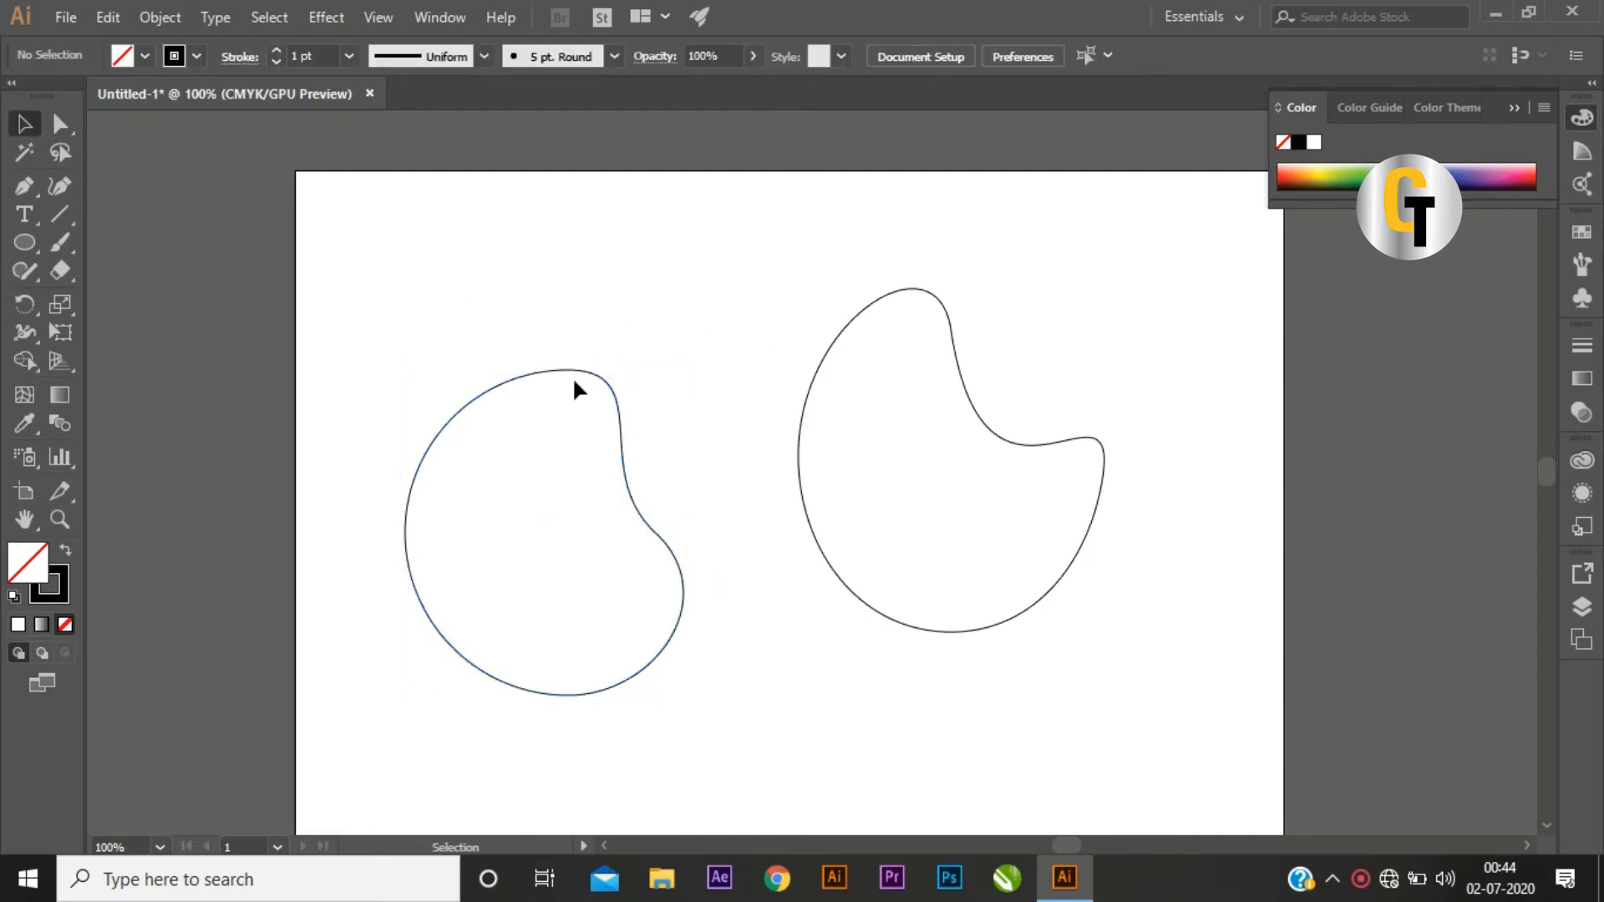
drag(578, 369, 620, 356)
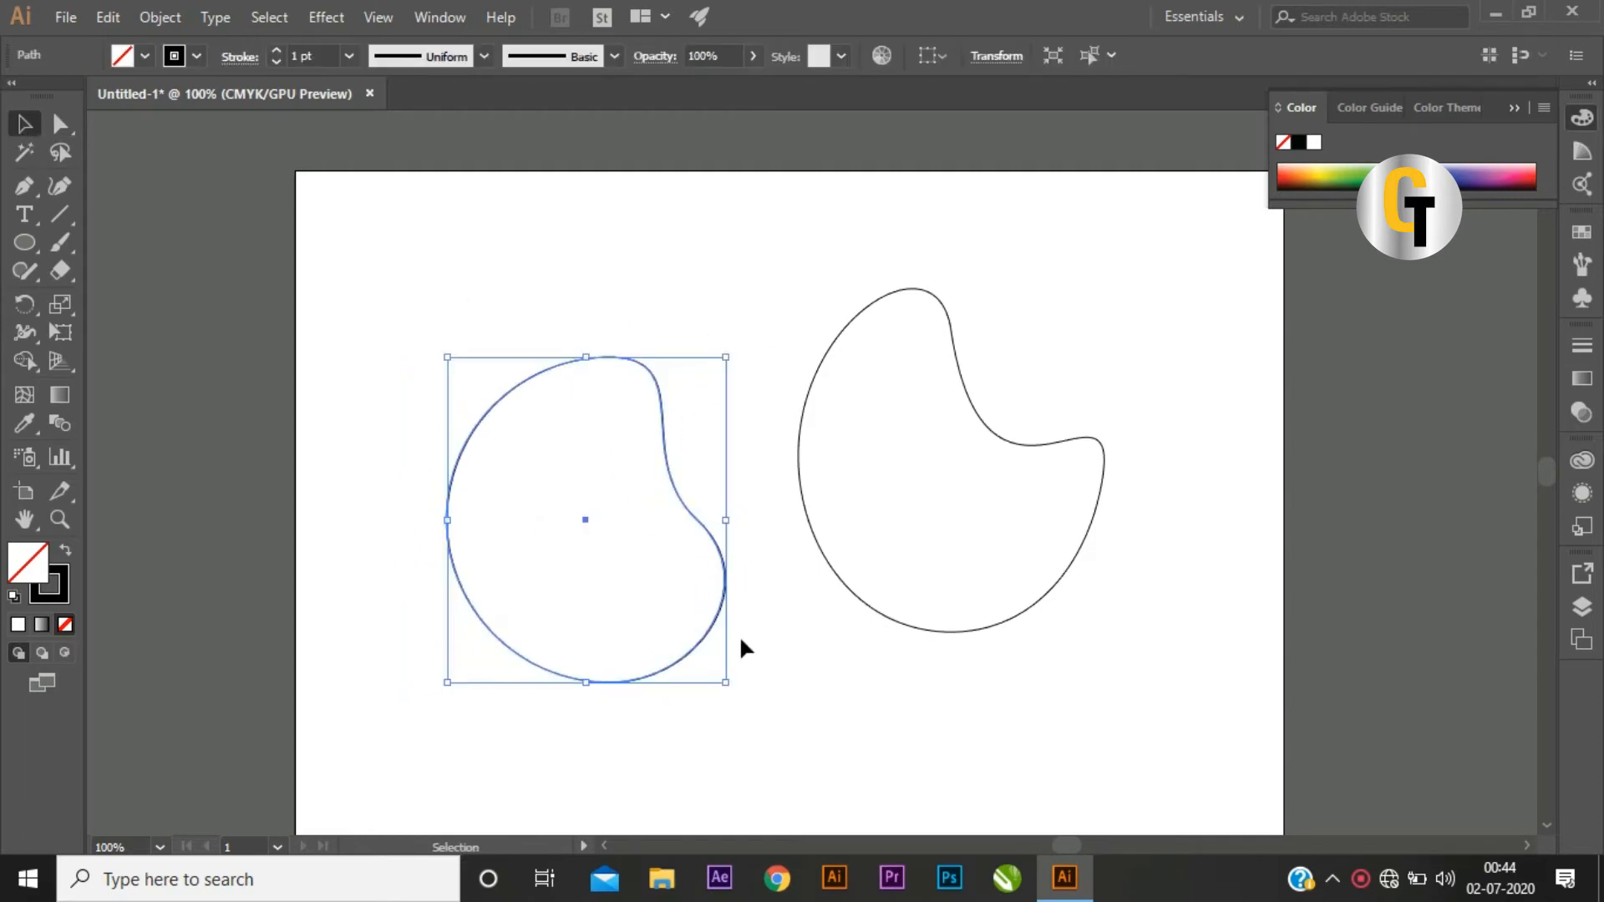
Step: Rotate the dented circle slightly clockwise about its center
drag(689, 700, 589, 725)
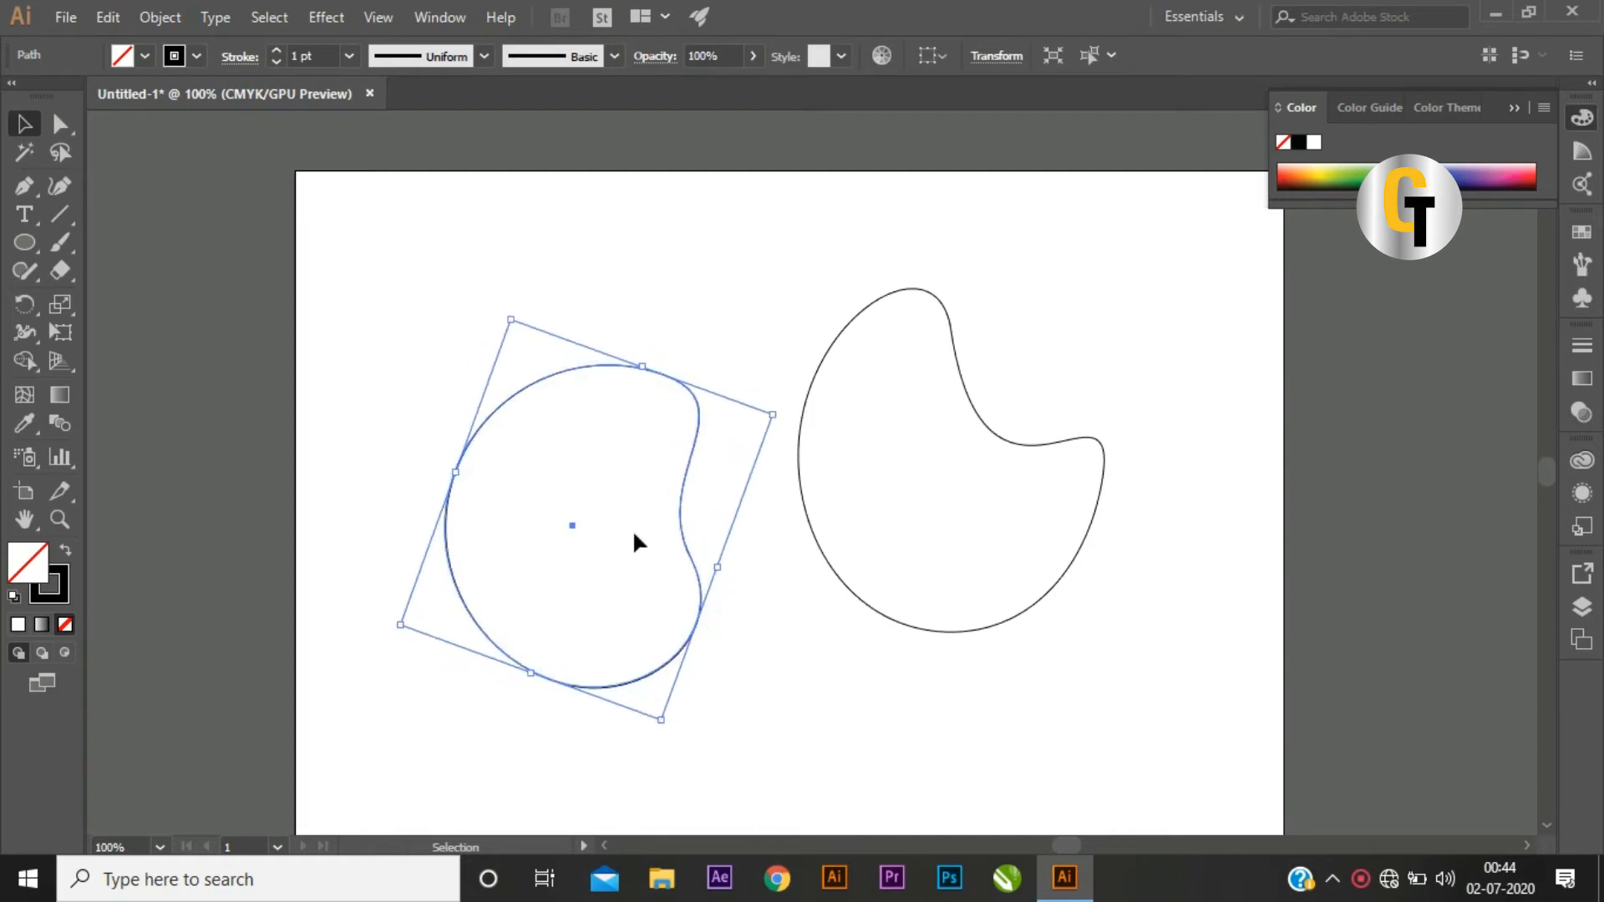
click(550, 379)
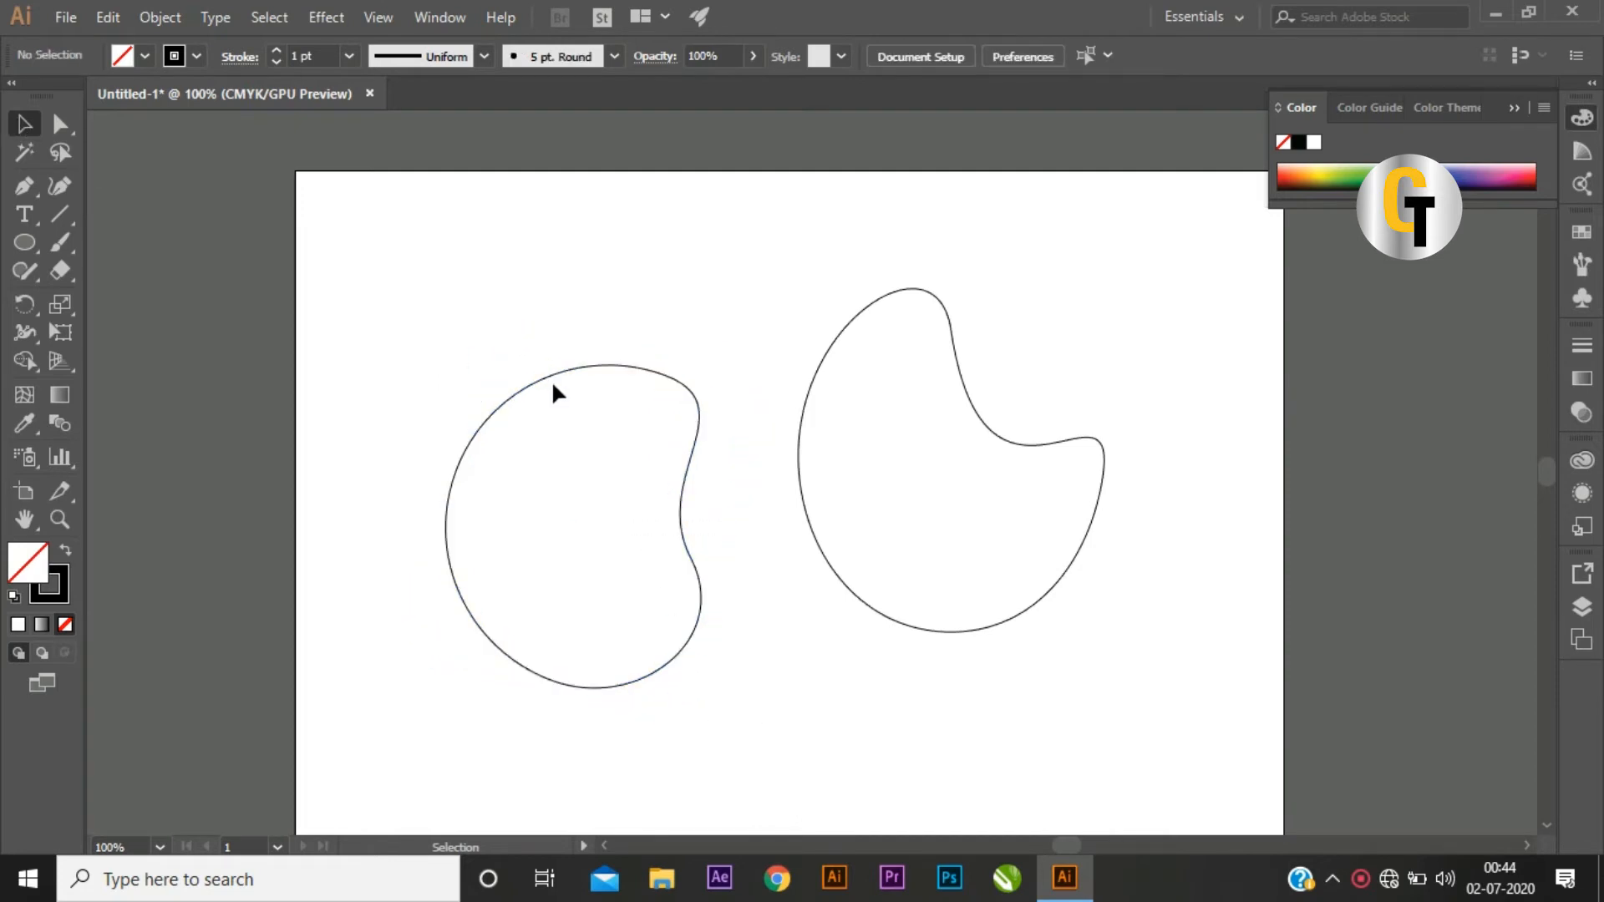
click(677, 464)
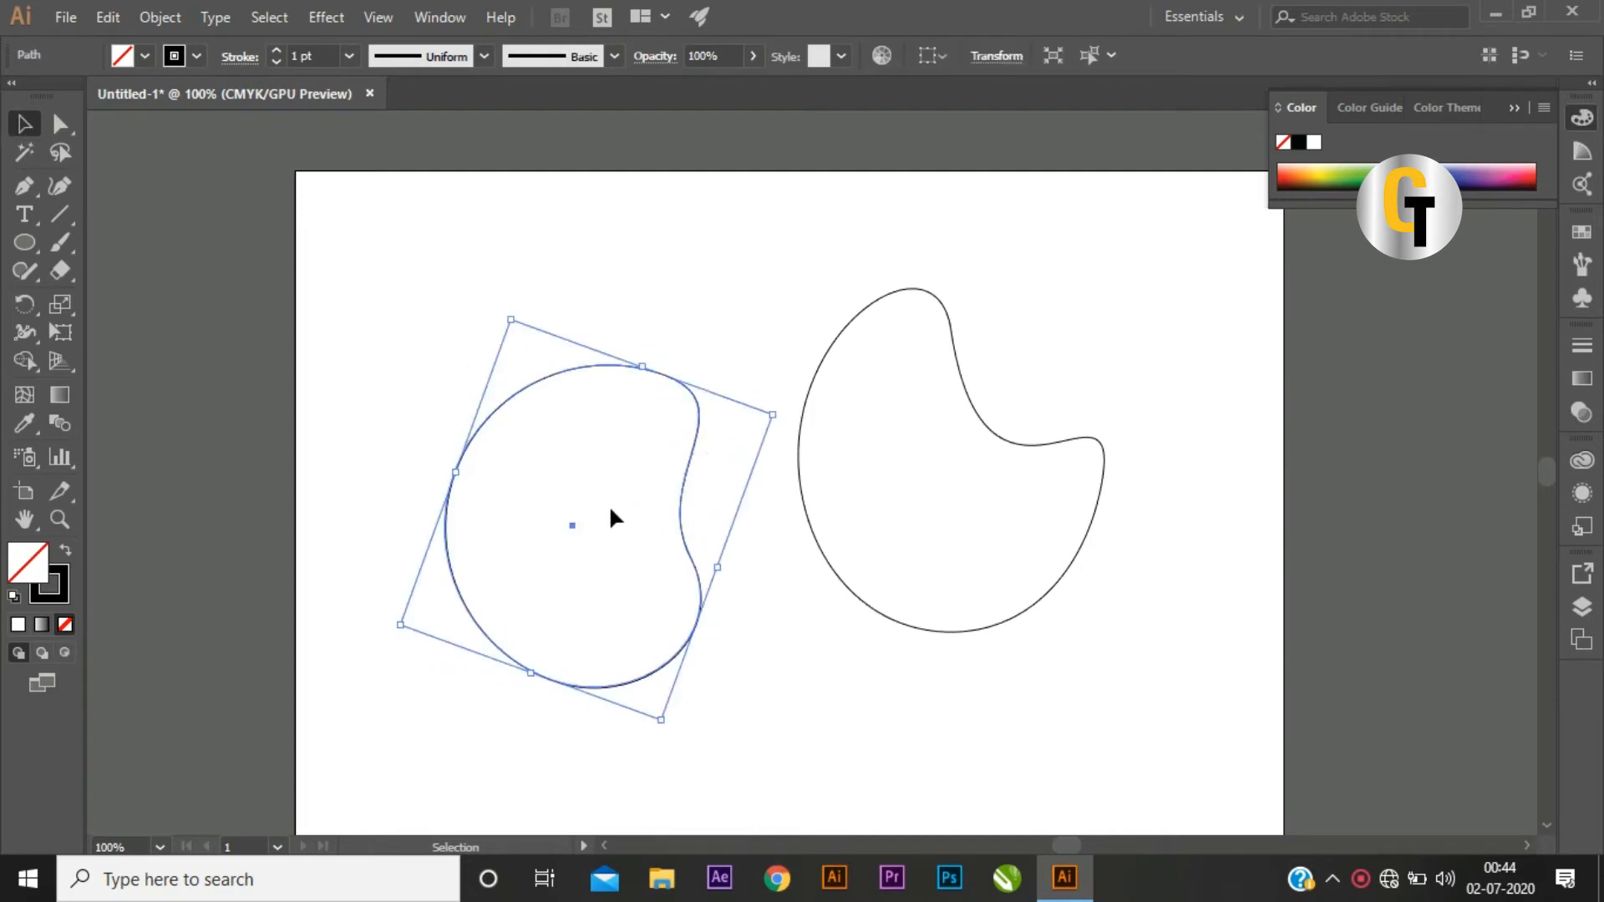
Step: Duplicate the dented circle, scale the copy down, and place it overlapping the right part of the original
alt+drag(588, 520, 767, 430)
drag(852, 397, 860, 344)
shift+click(694, 465)
click(656, 534)
drag(709, 430, 659, 476)
click(512, 293)
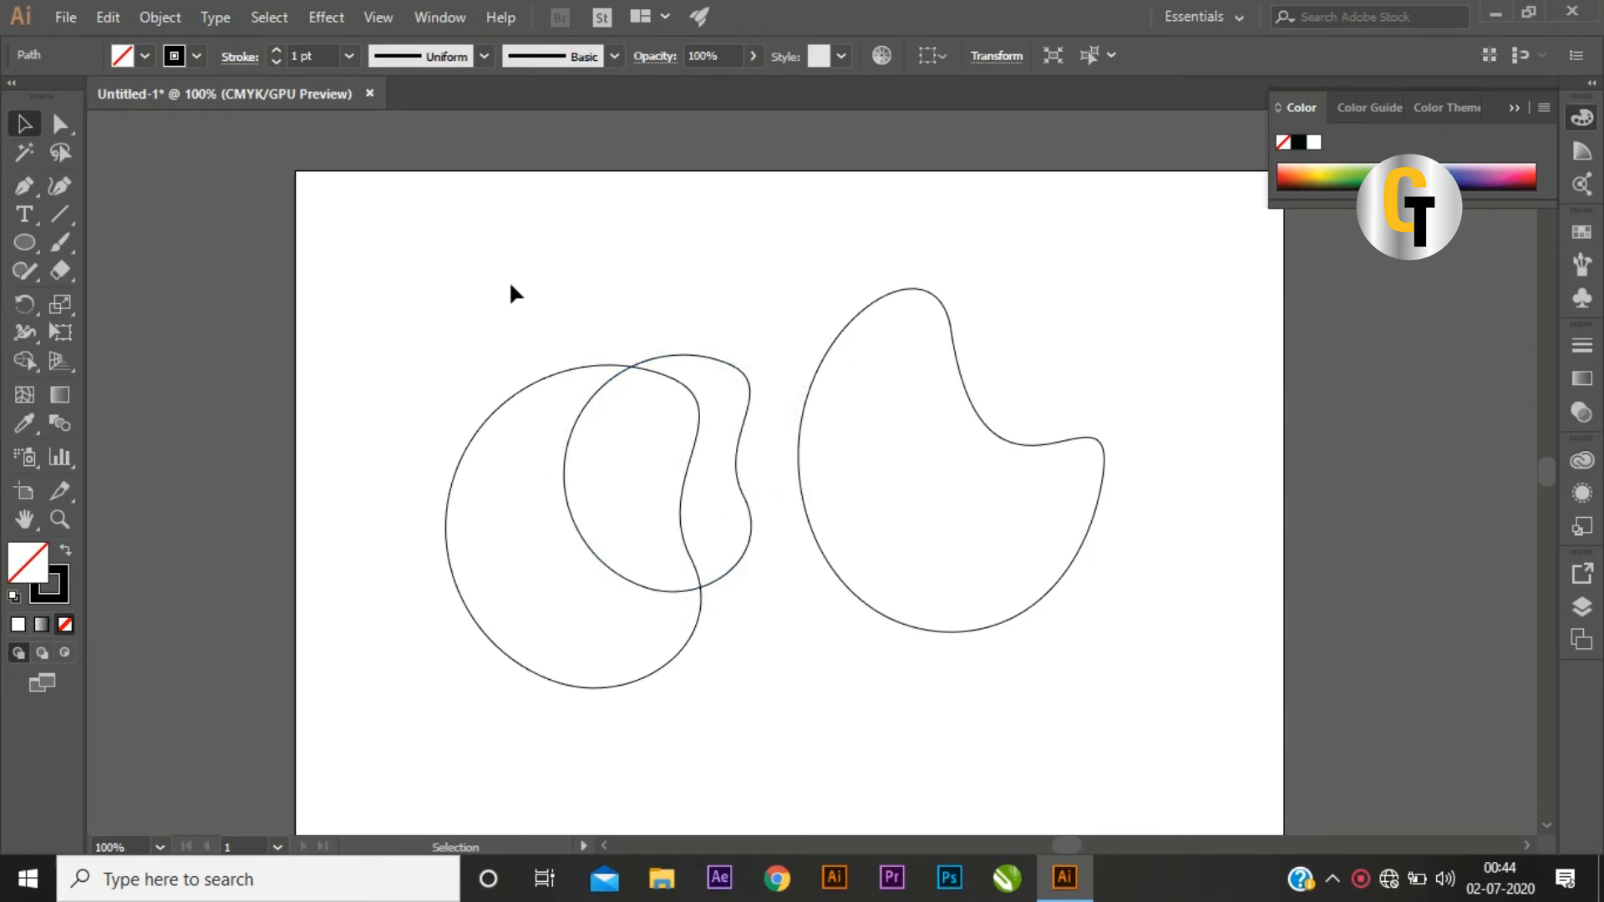
click(738, 473)
click(797, 612)
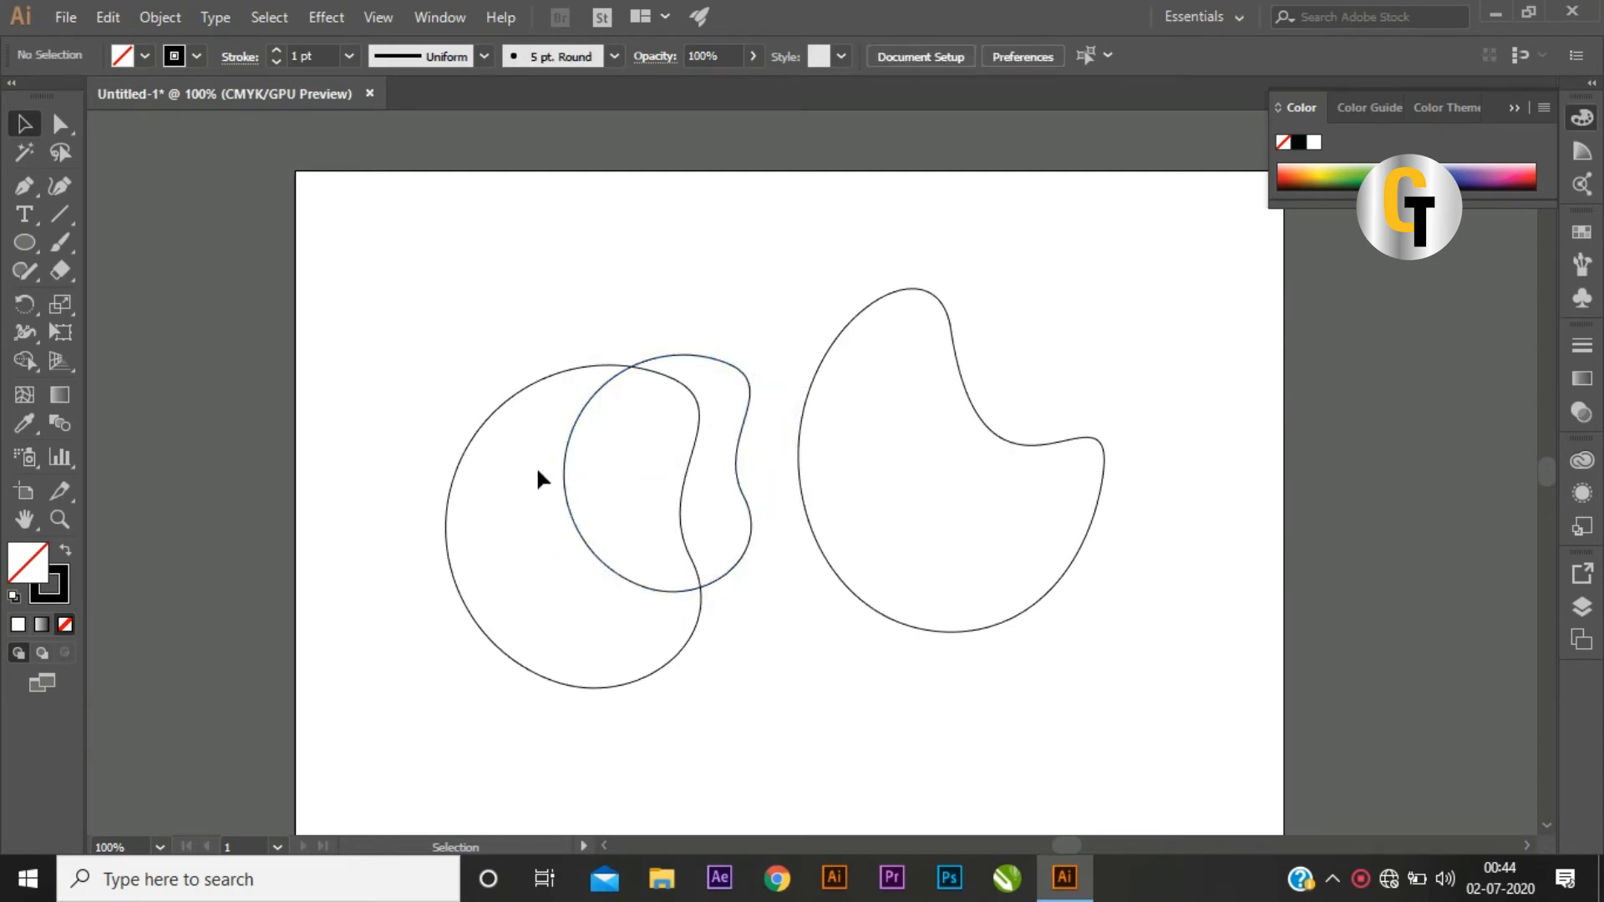
Step: Fill the larger dented circle with green and its smaller copy with dark green
click(448, 469)
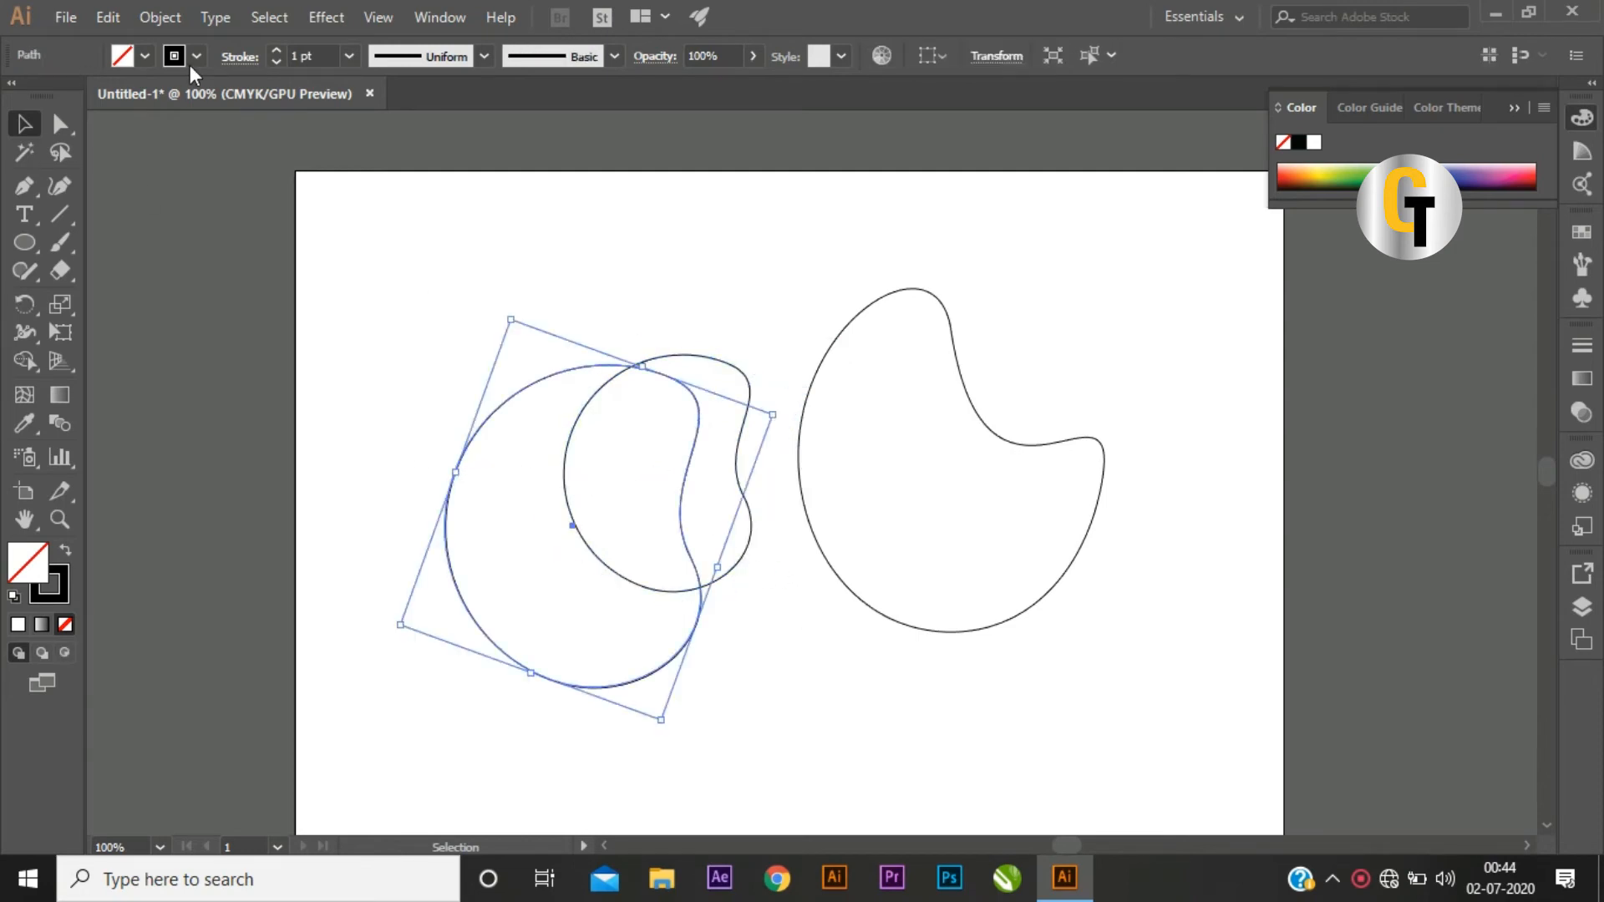
click(145, 56)
click(143, 203)
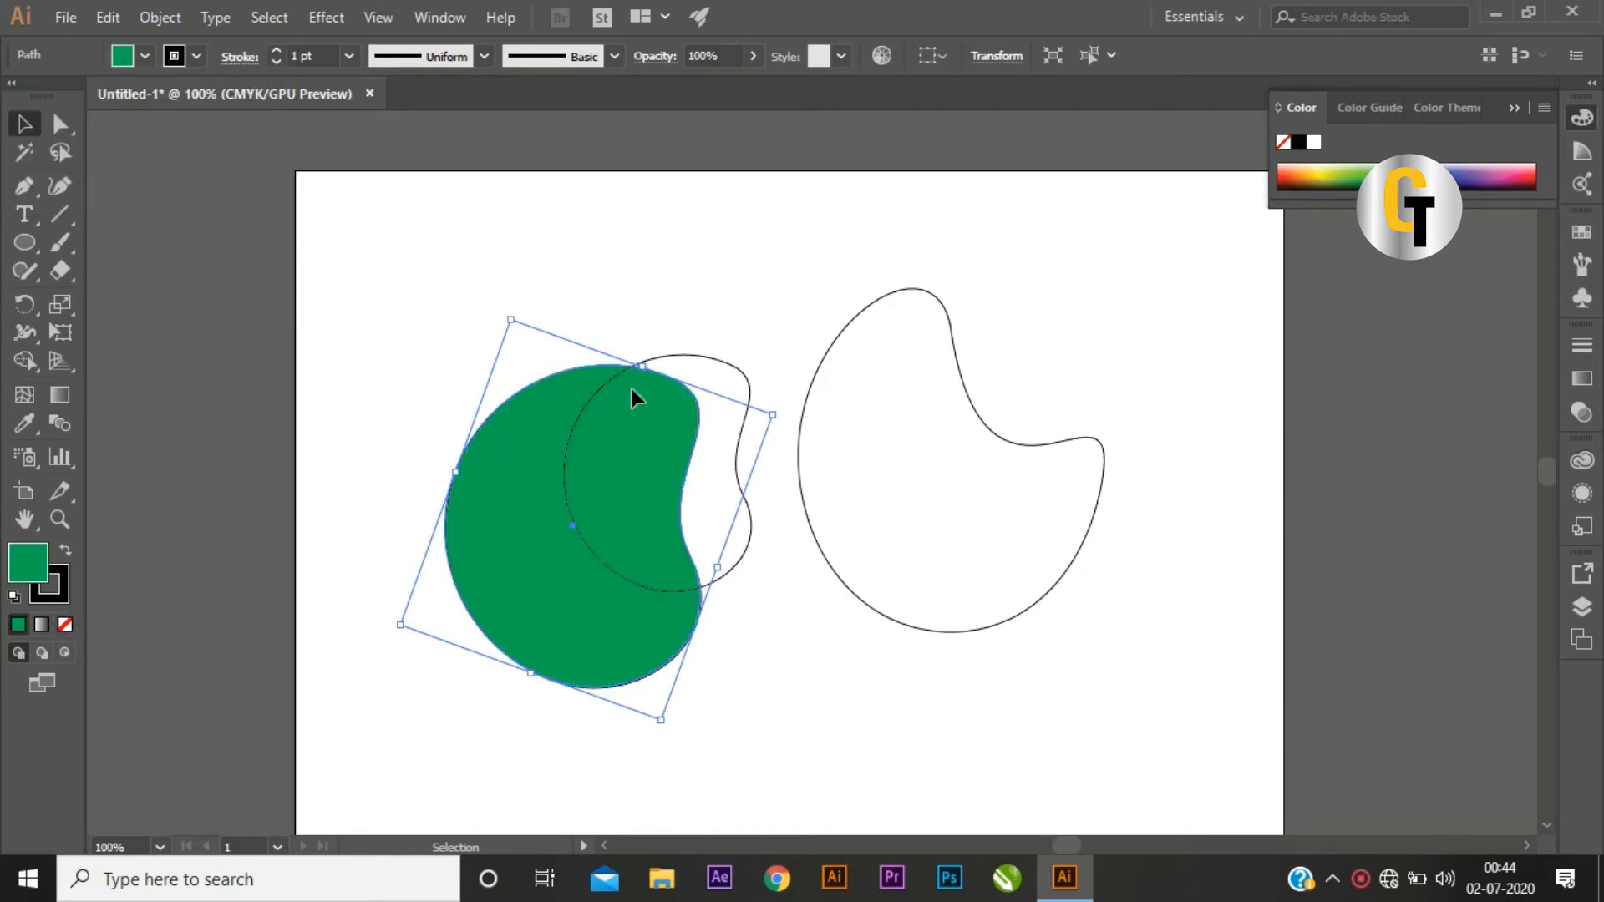
click(720, 361)
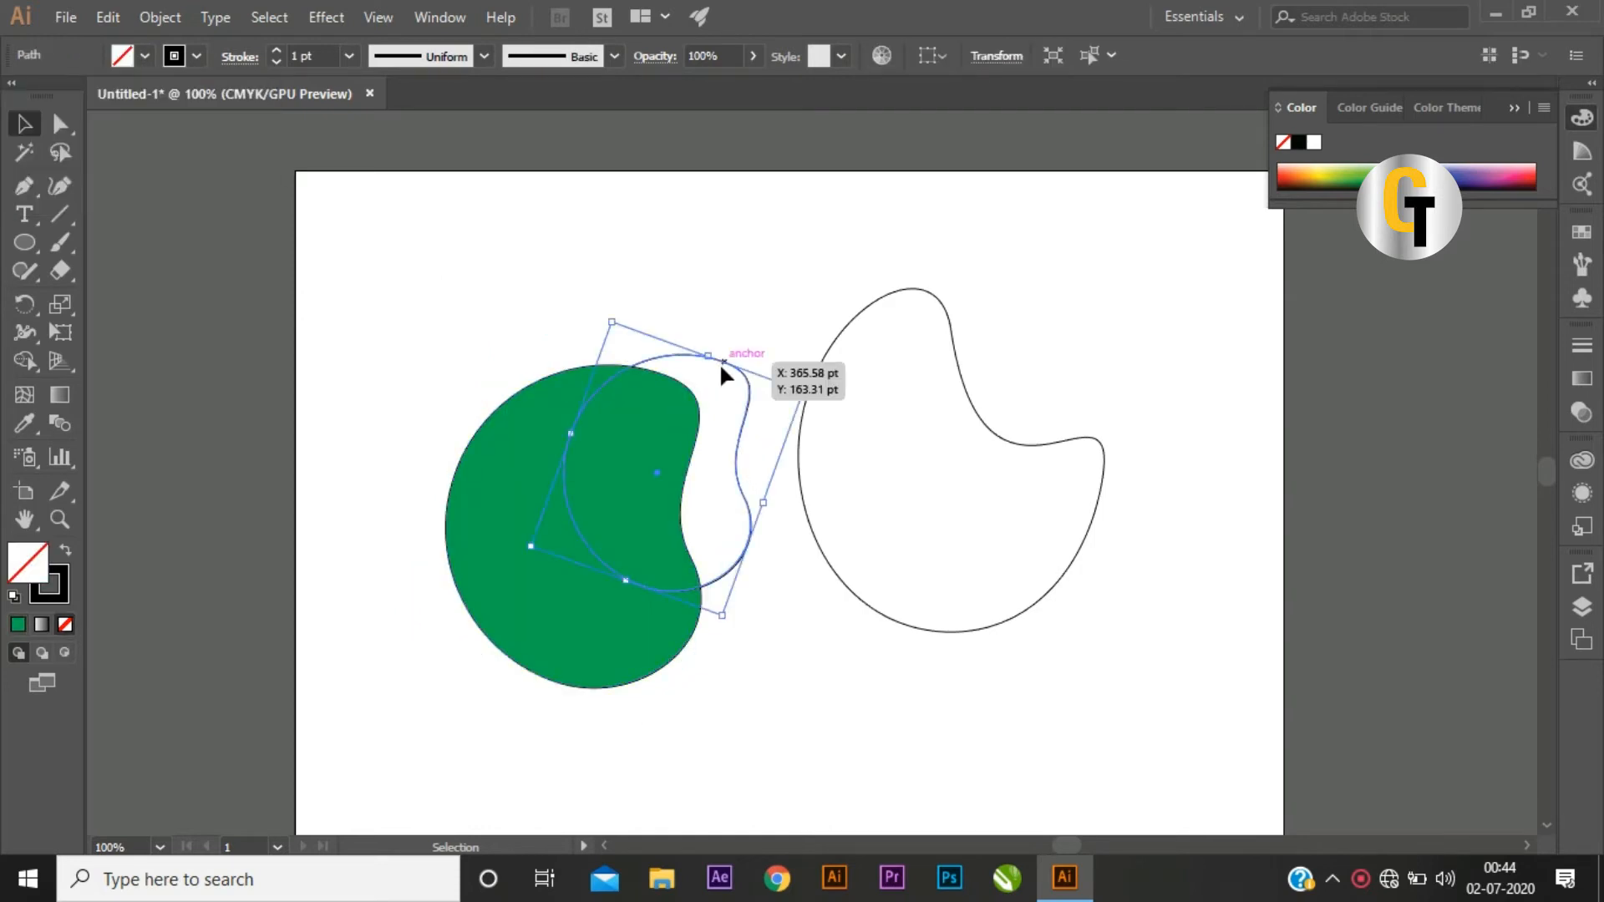
click(145, 56)
click(114, 112)
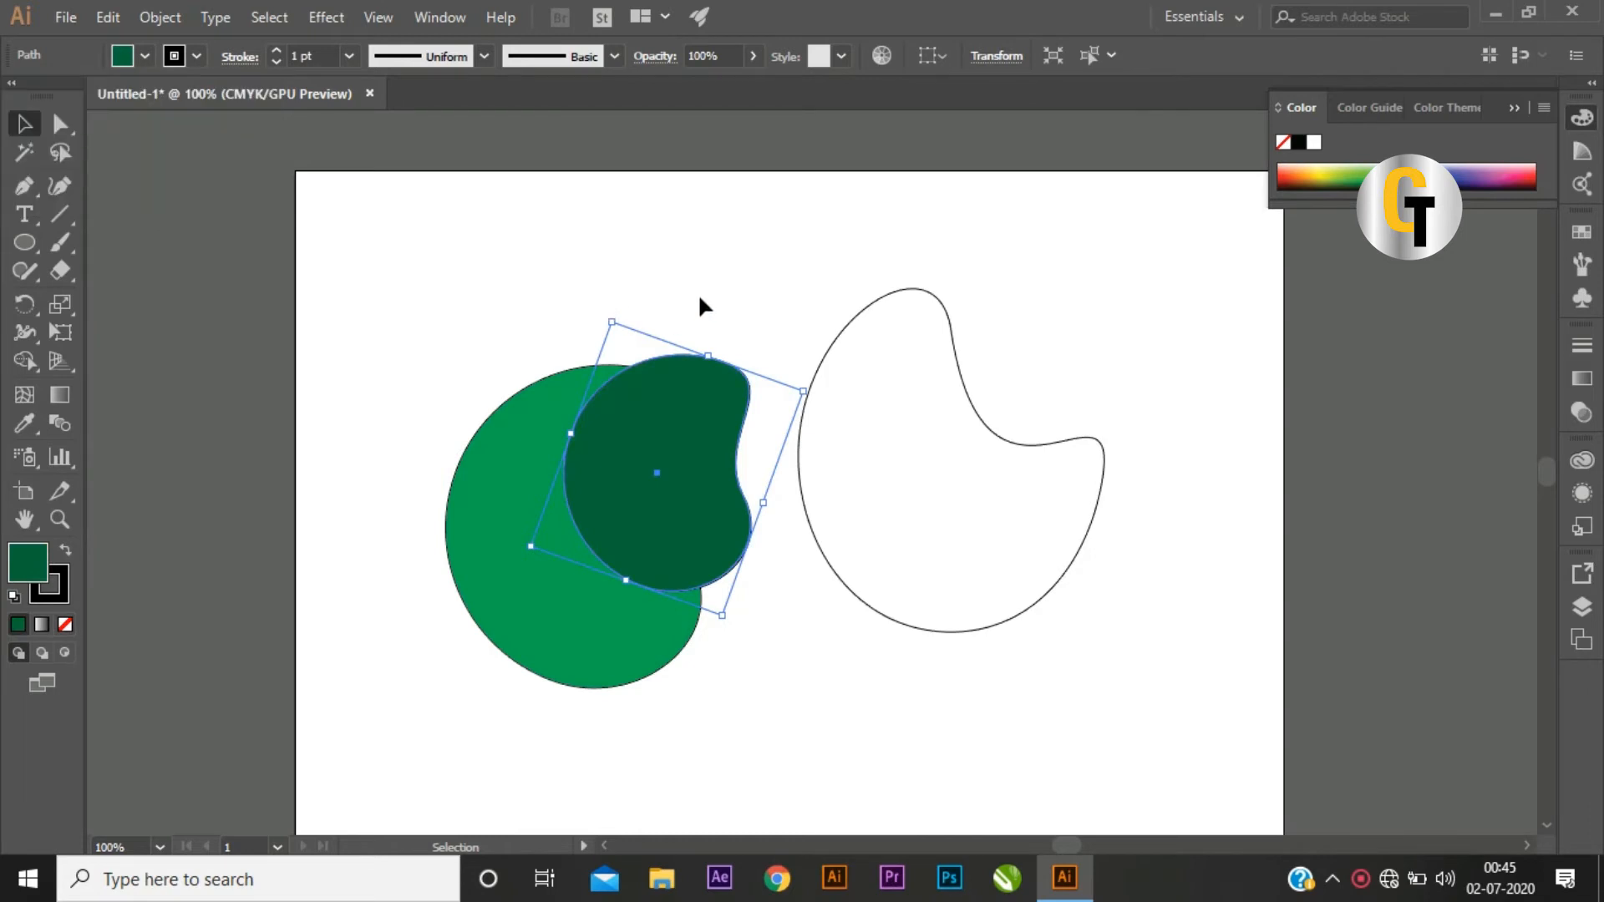
click(428, 360)
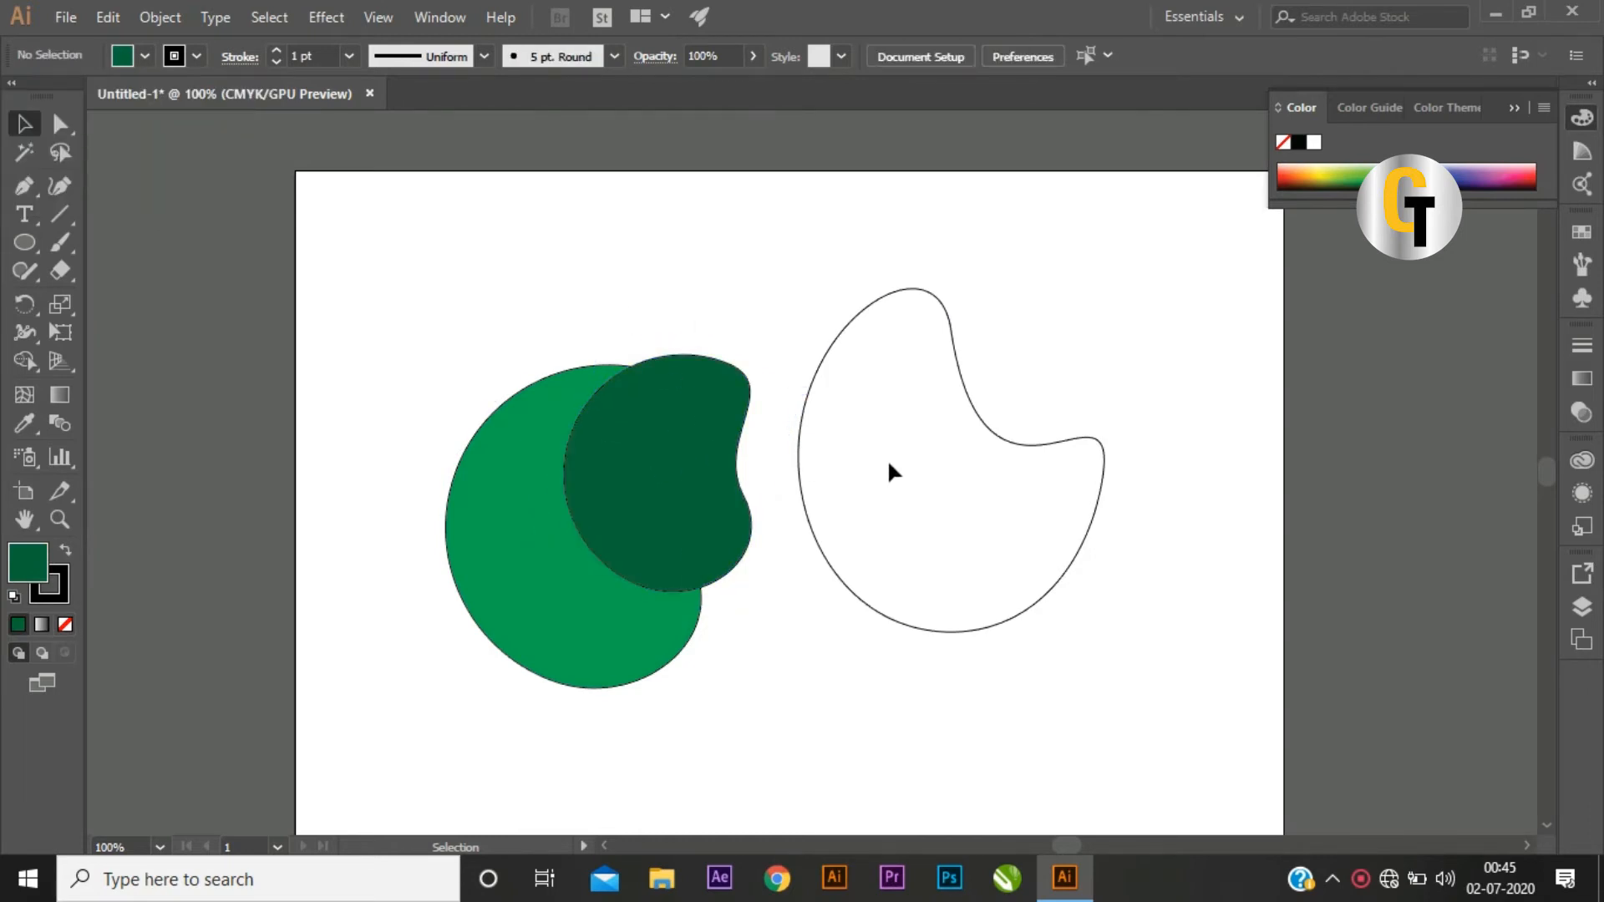
Step: Move the crescent outline further right and slightly up, away from the green shapes
drag(816, 369, 970, 345)
click(866, 502)
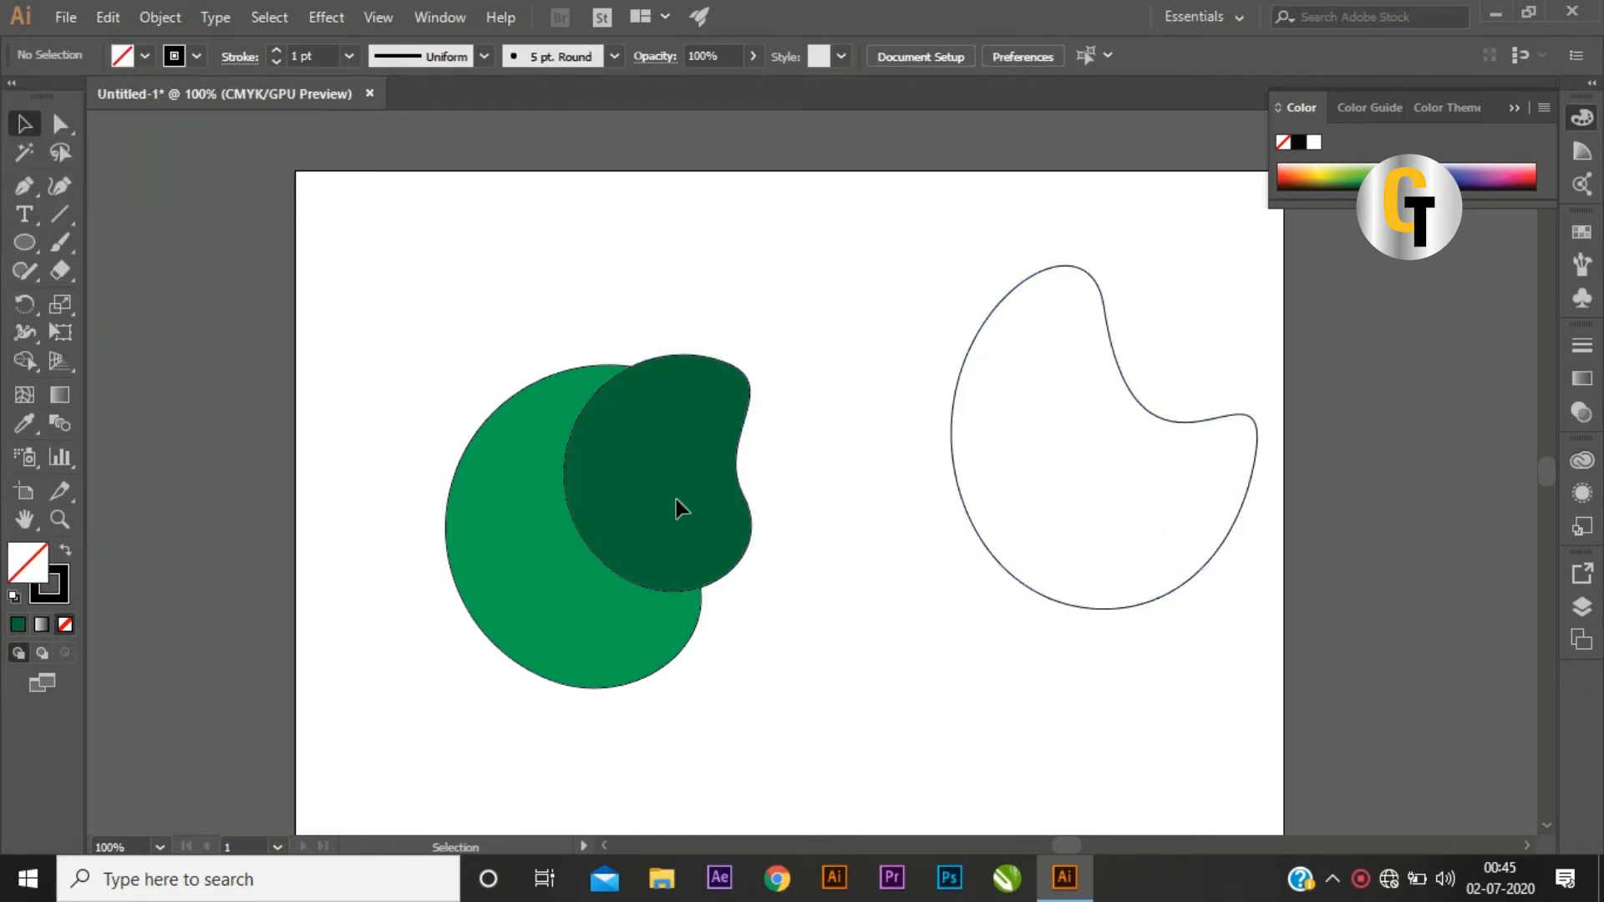
click(676, 501)
click(817, 535)
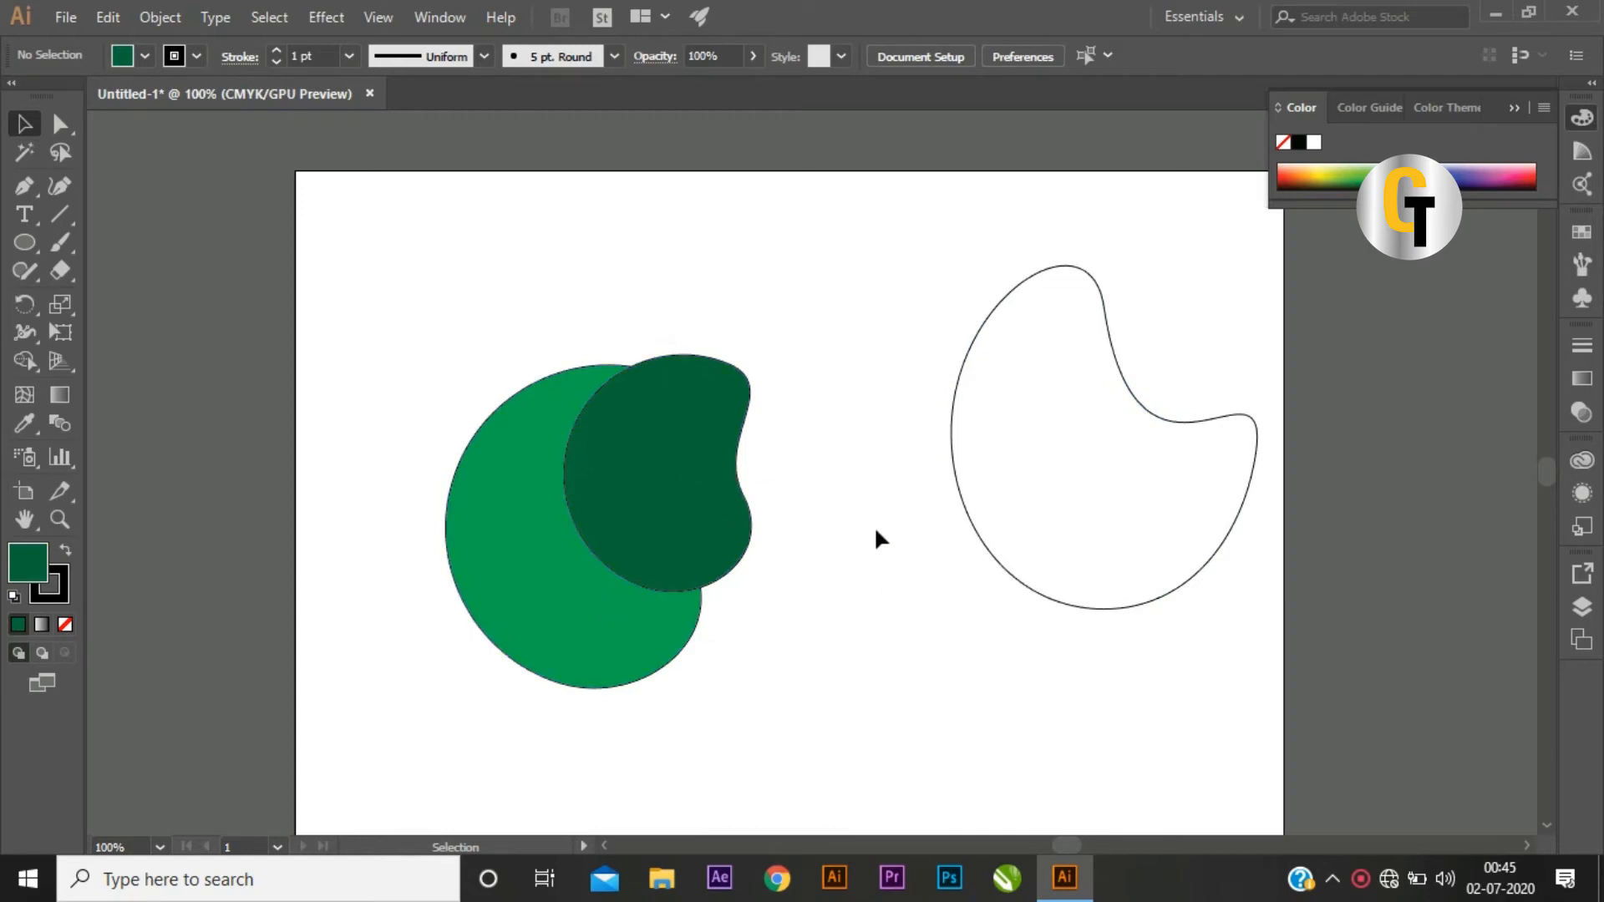
click(723, 459)
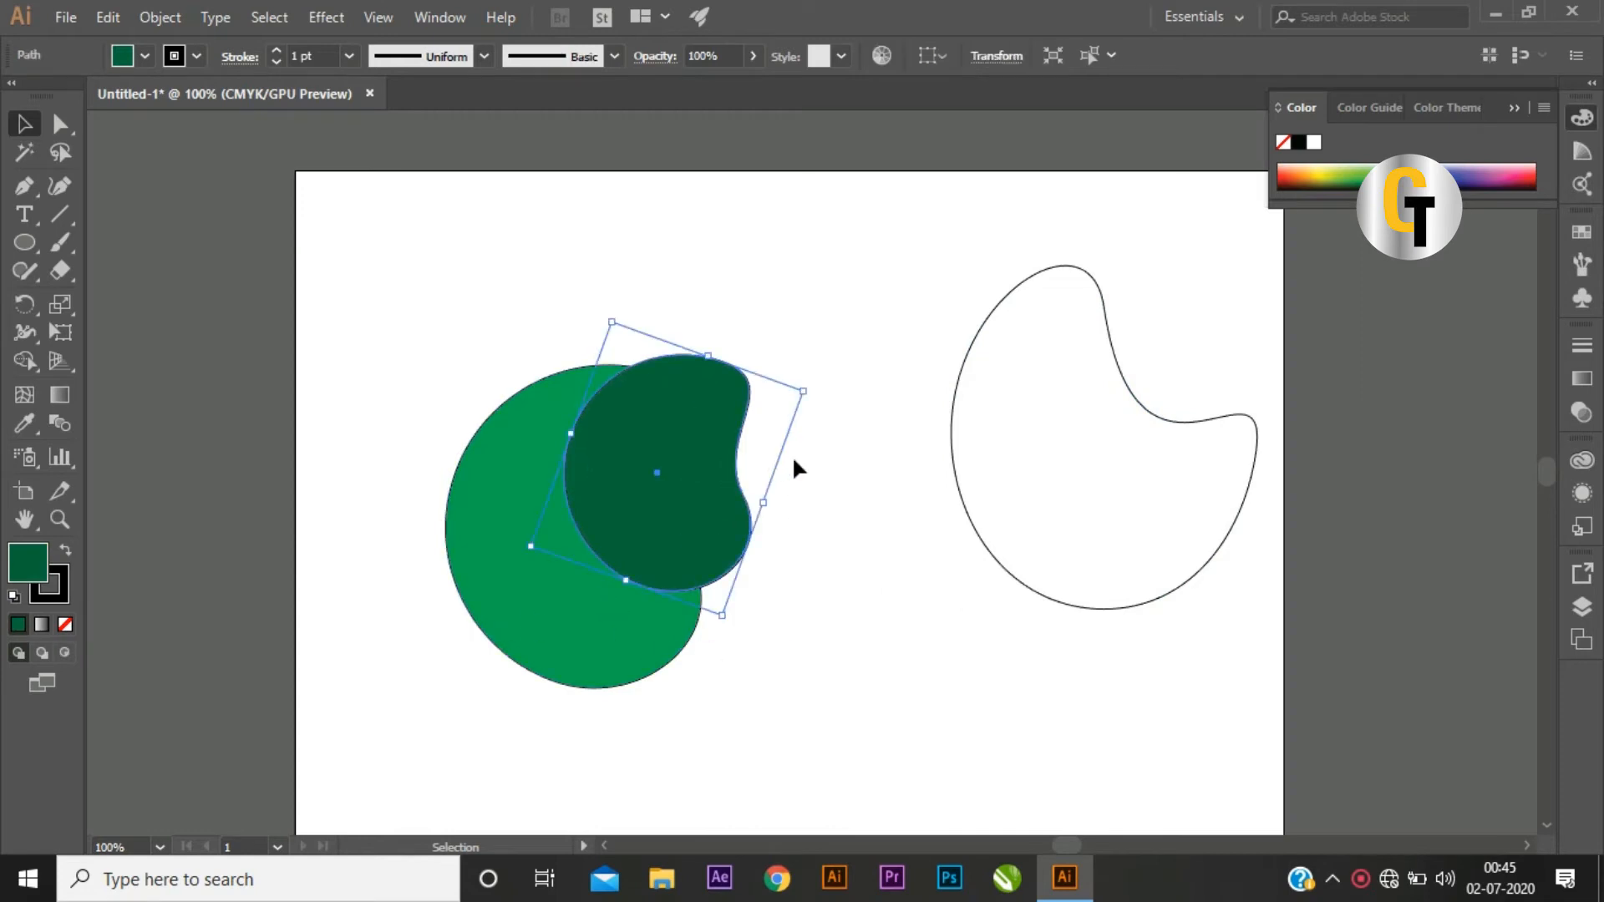
click(883, 477)
click(693, 468)
right_click(684, 414)
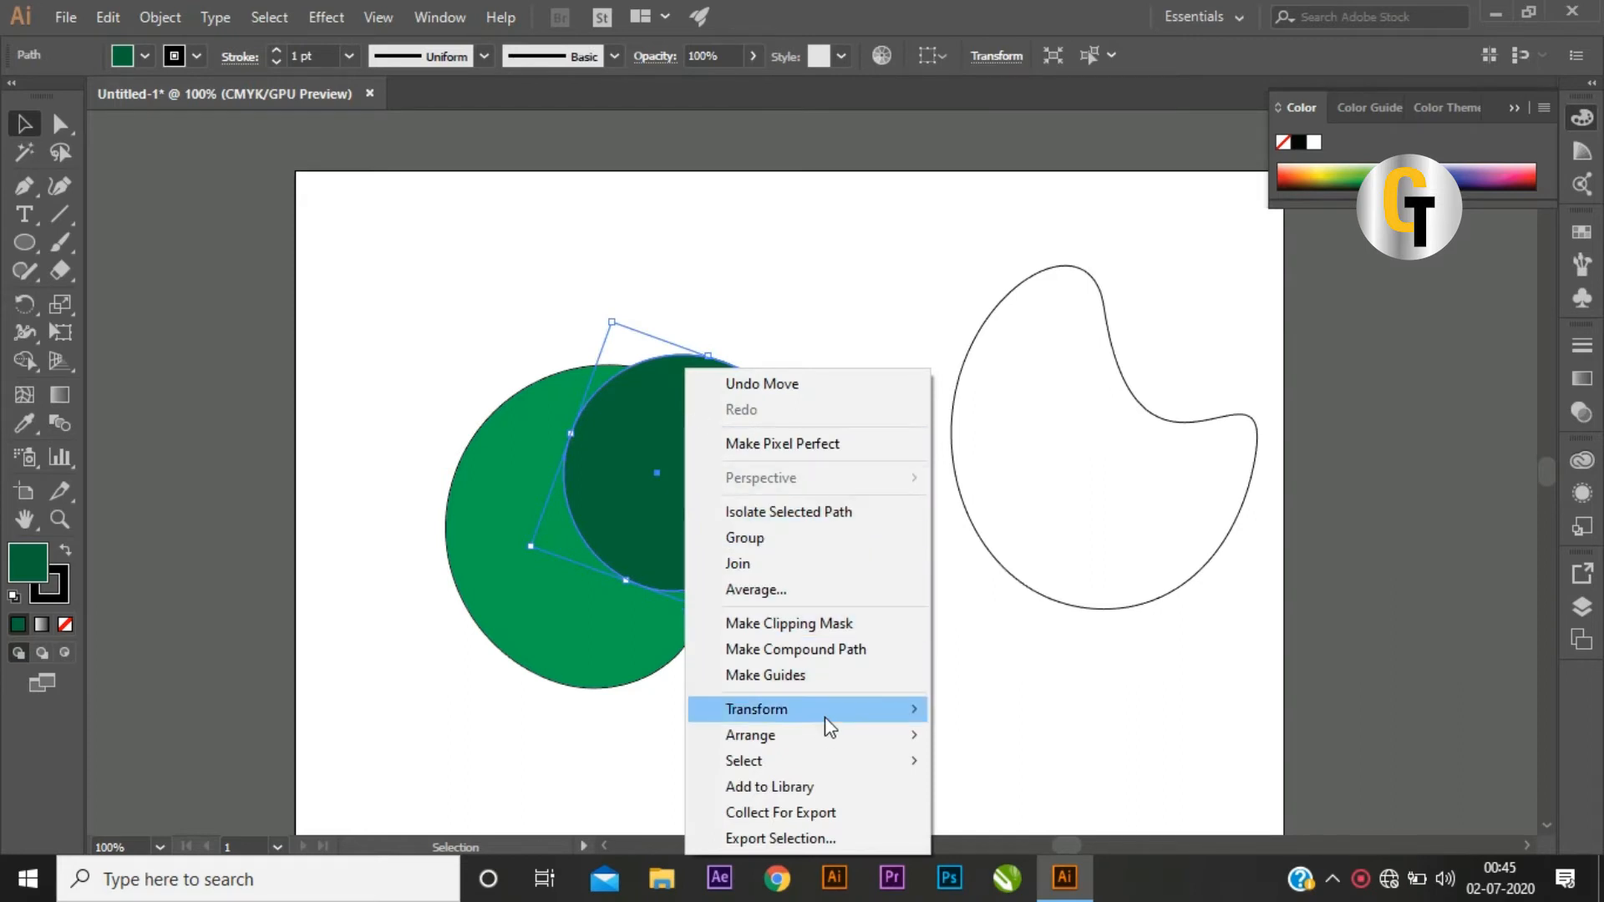
mouse_move(823, 740)
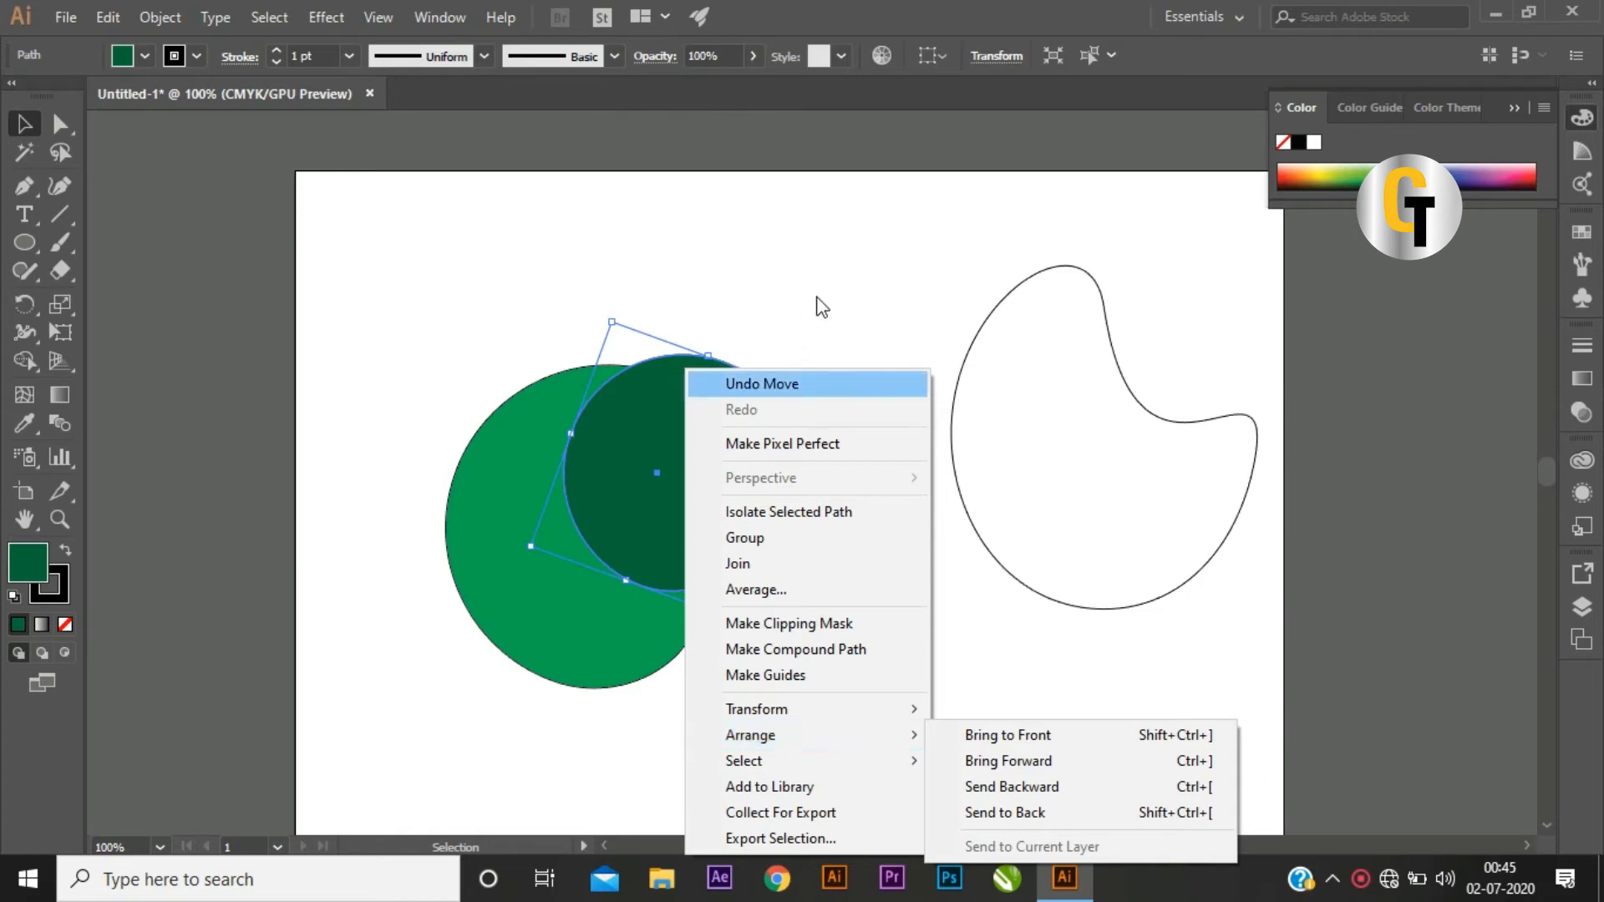
click(767, 458)
Step: Send the smaller dark green shape backward, behind the larger green shape
click(709, 474)
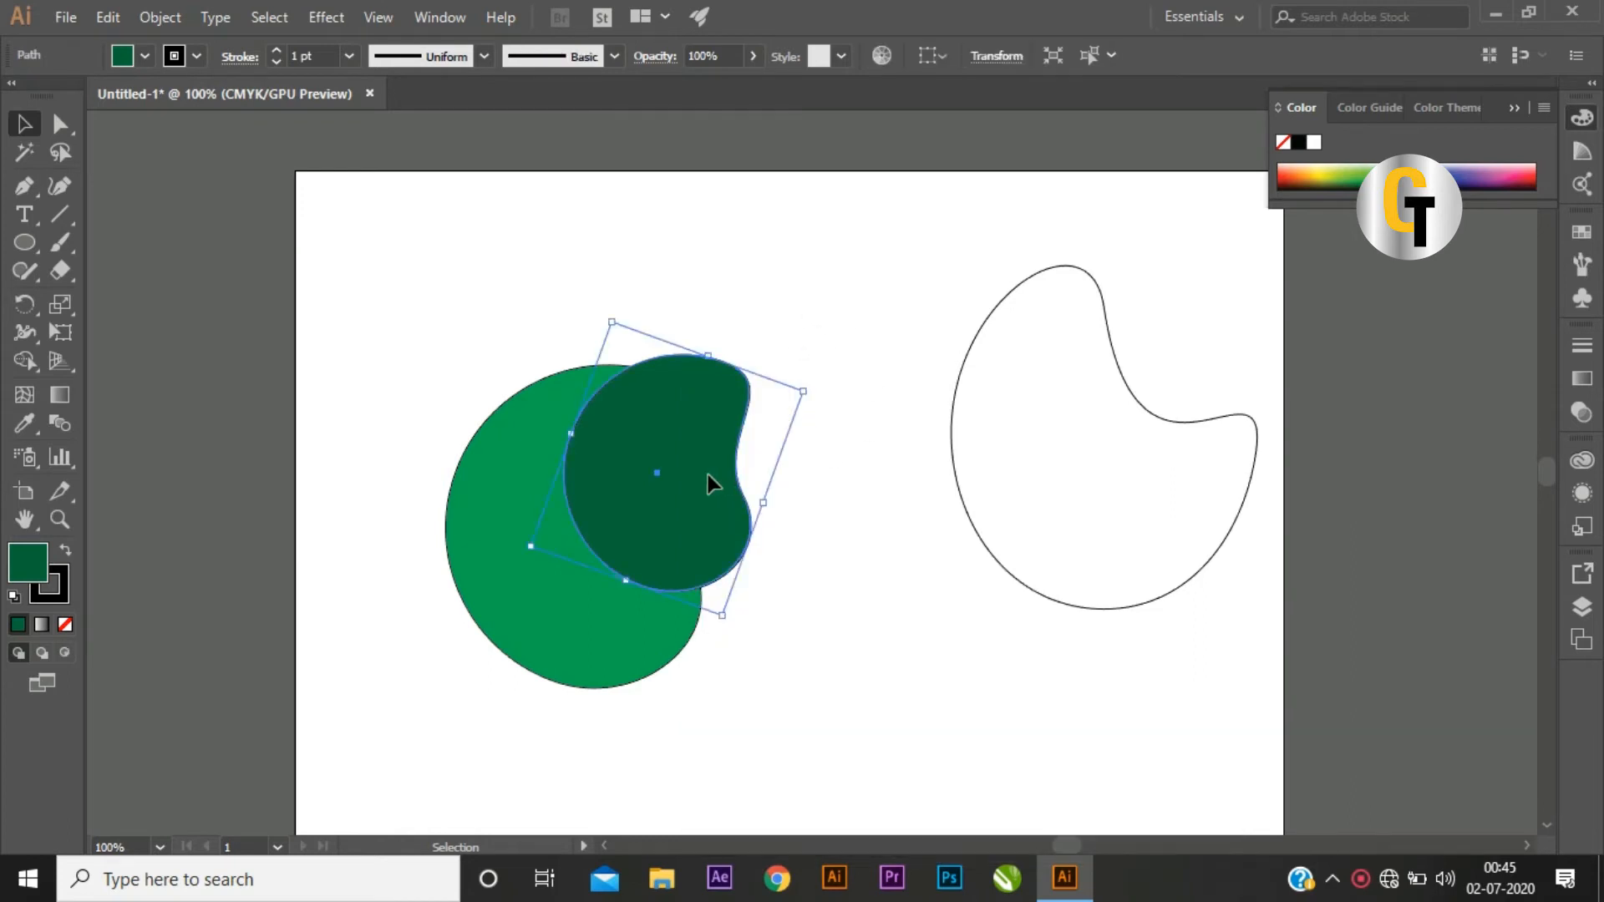
right_click(680, 412)
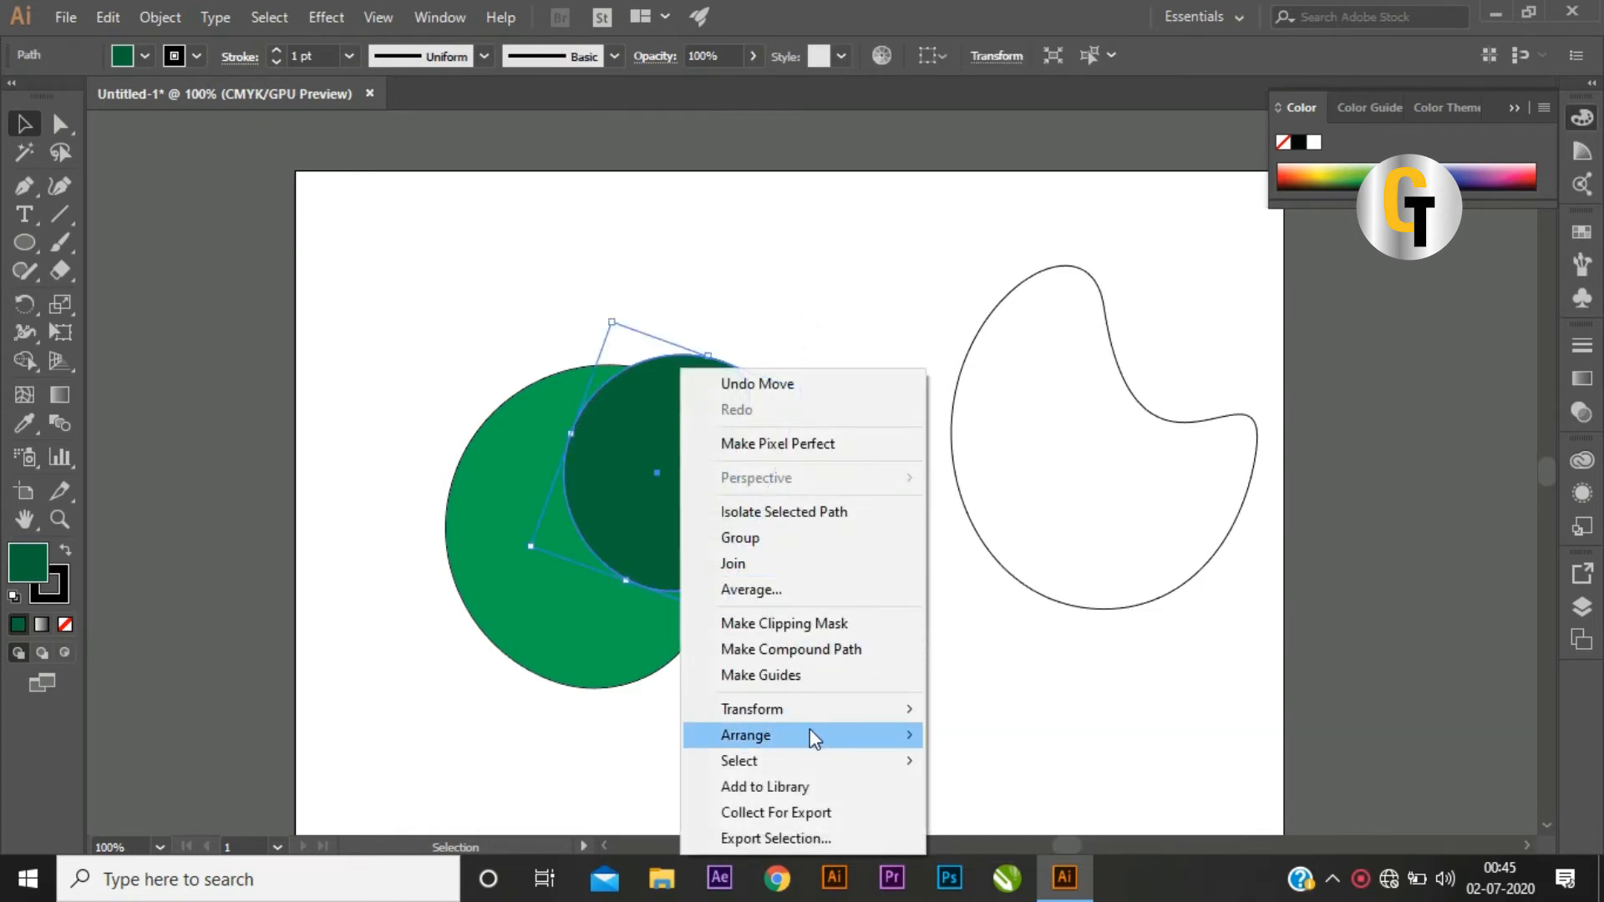
mouse_move(810, 734)
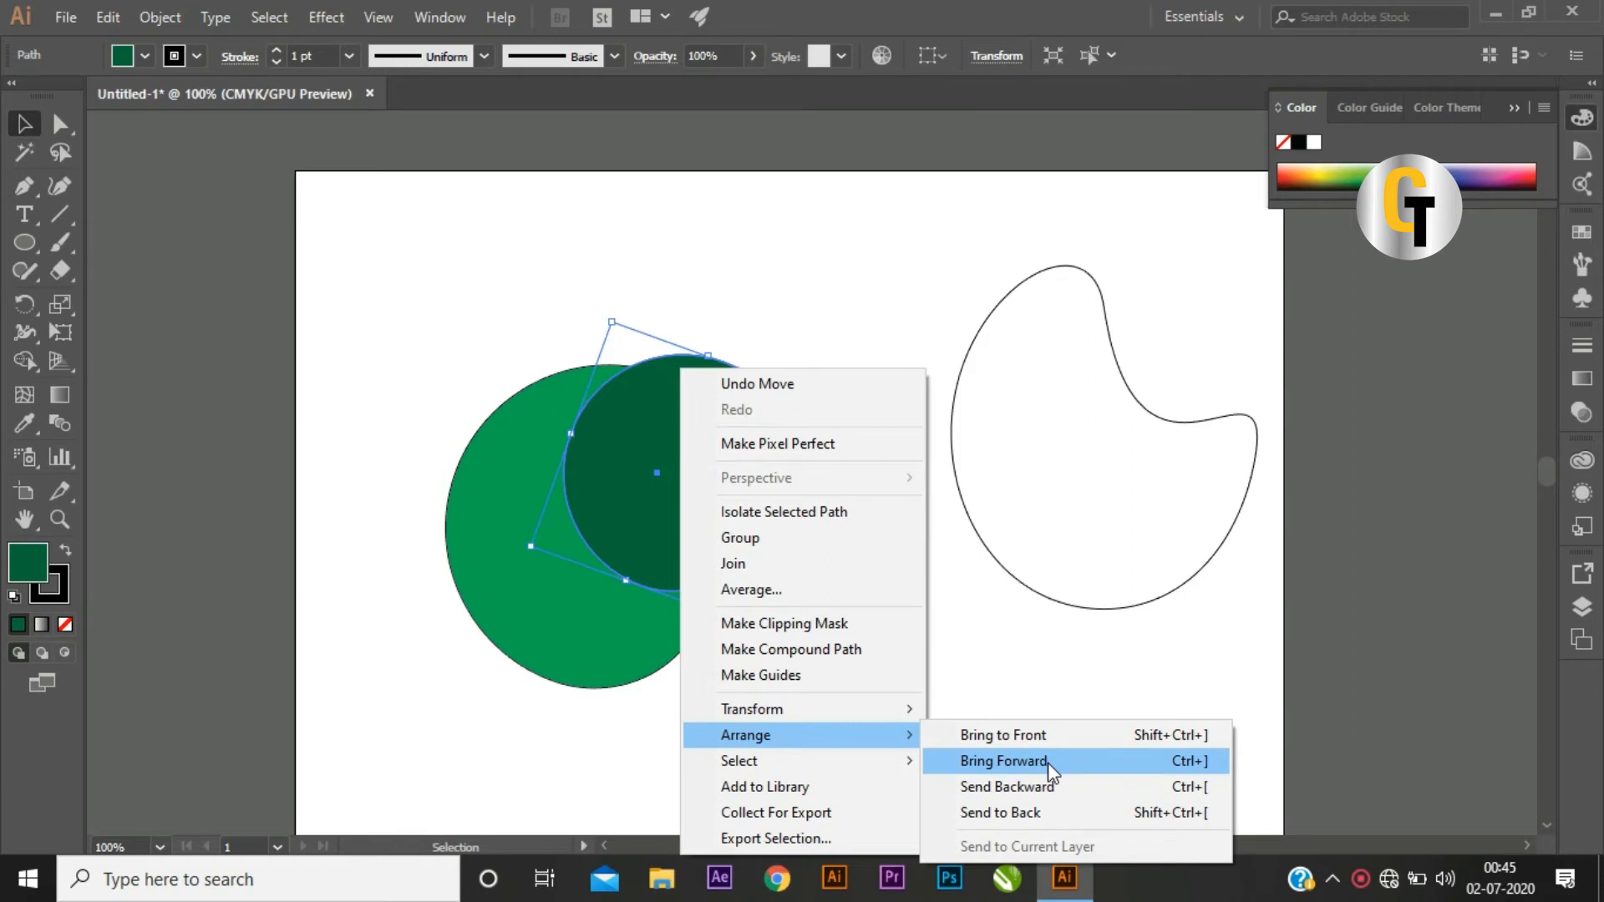
click(1048, 788)
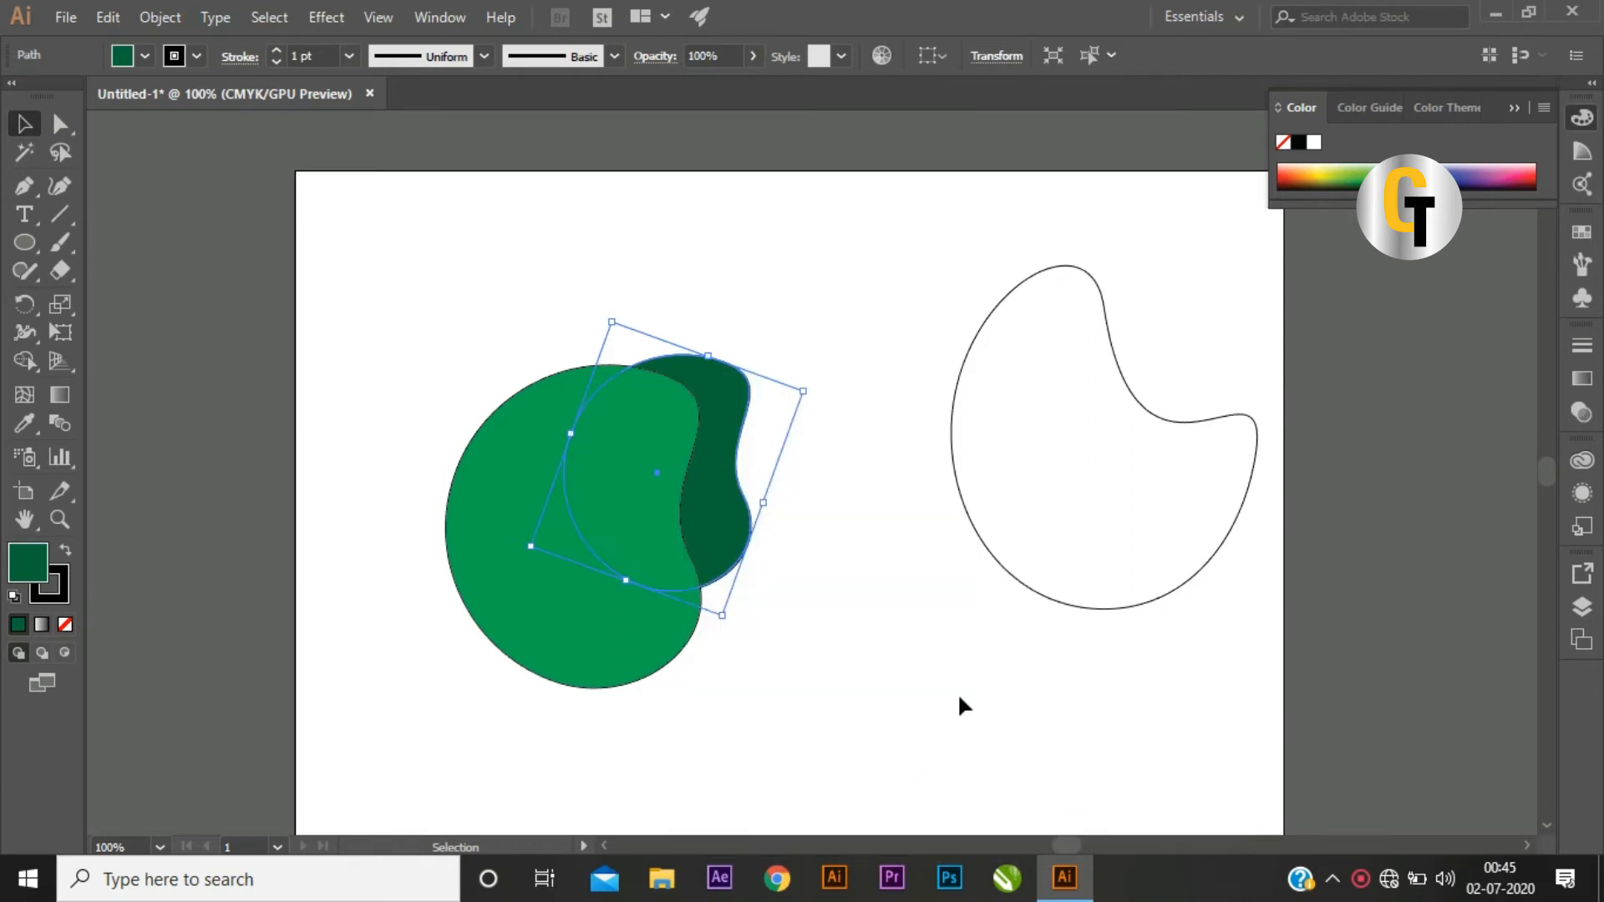
click(852, 516)
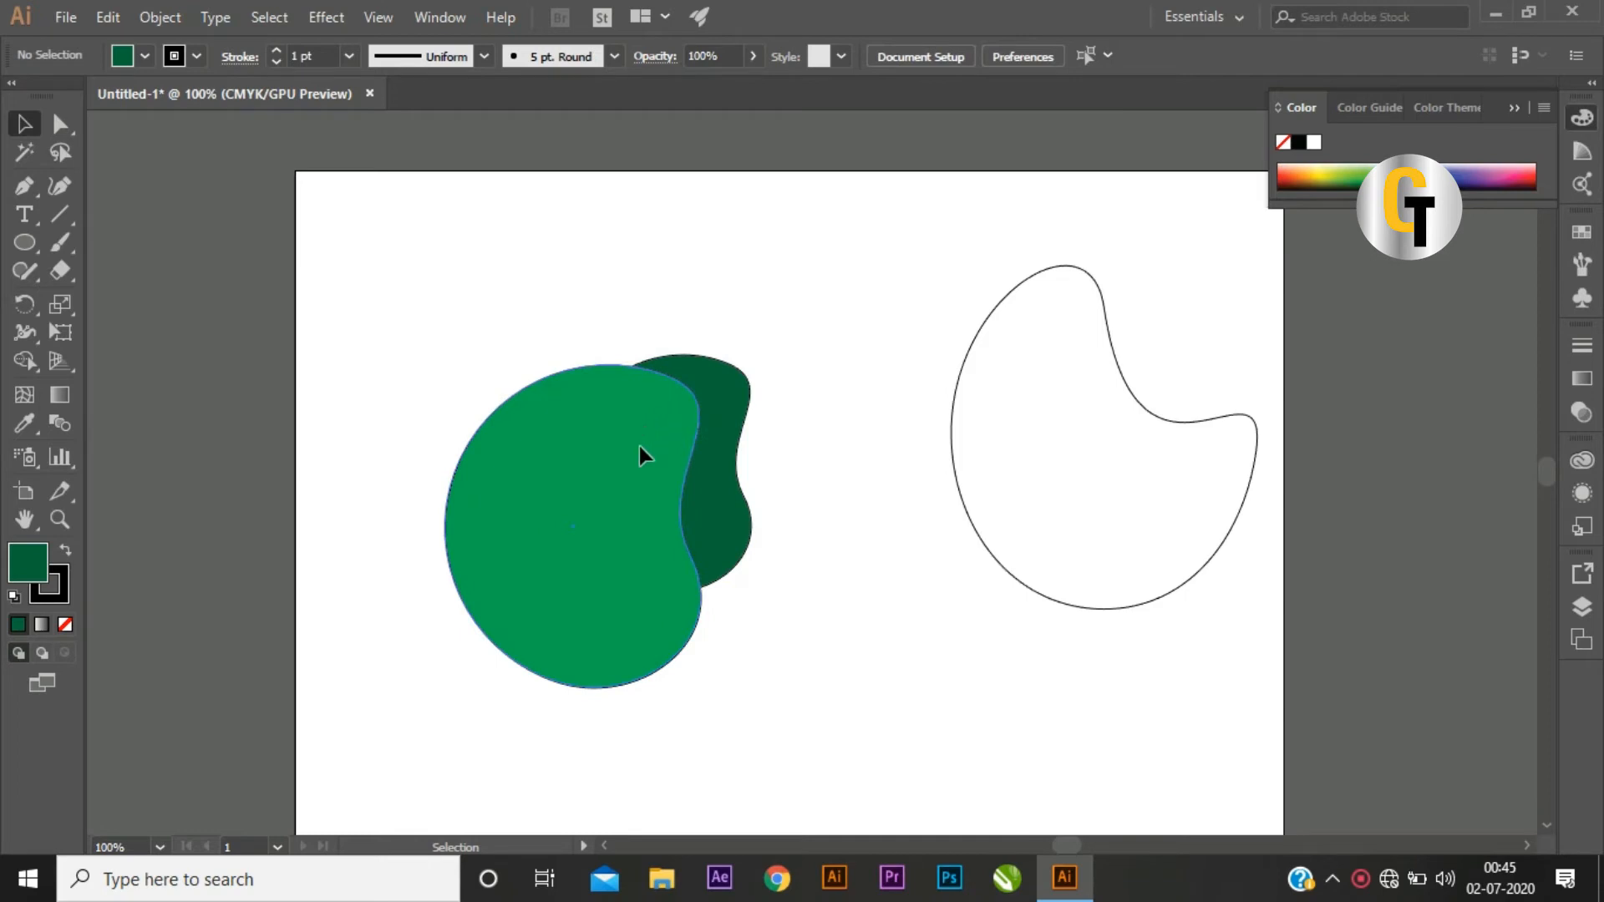
Step: Bring the dark green shape in front of the larger green shape and deselect it
click(738, 451)
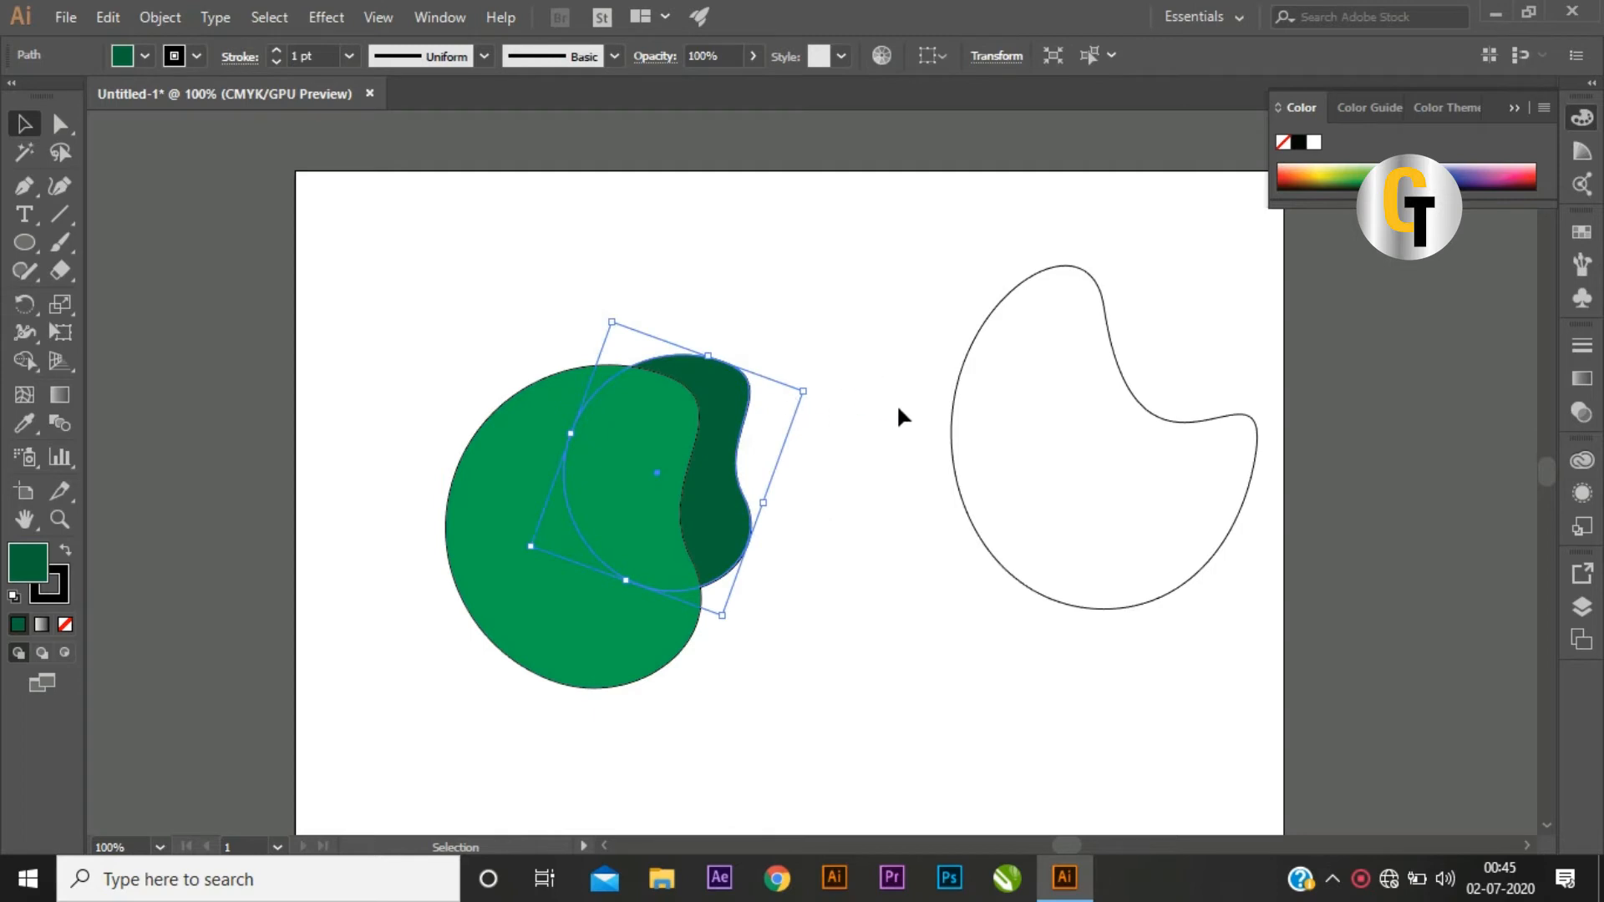
right_click(691, 365)
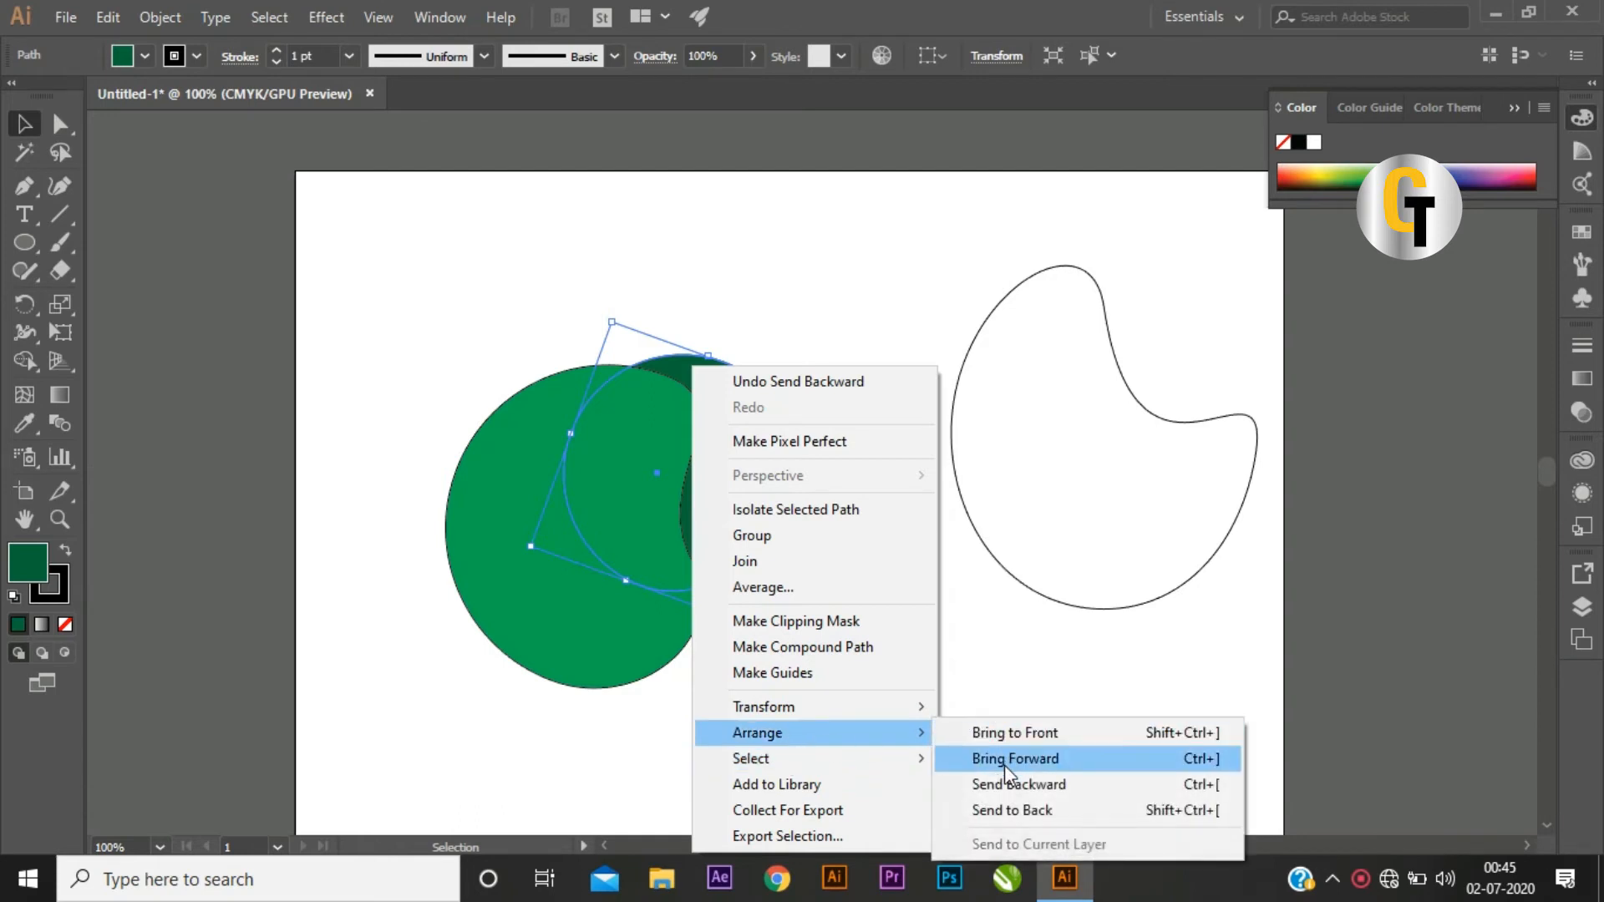
click(824, 286)
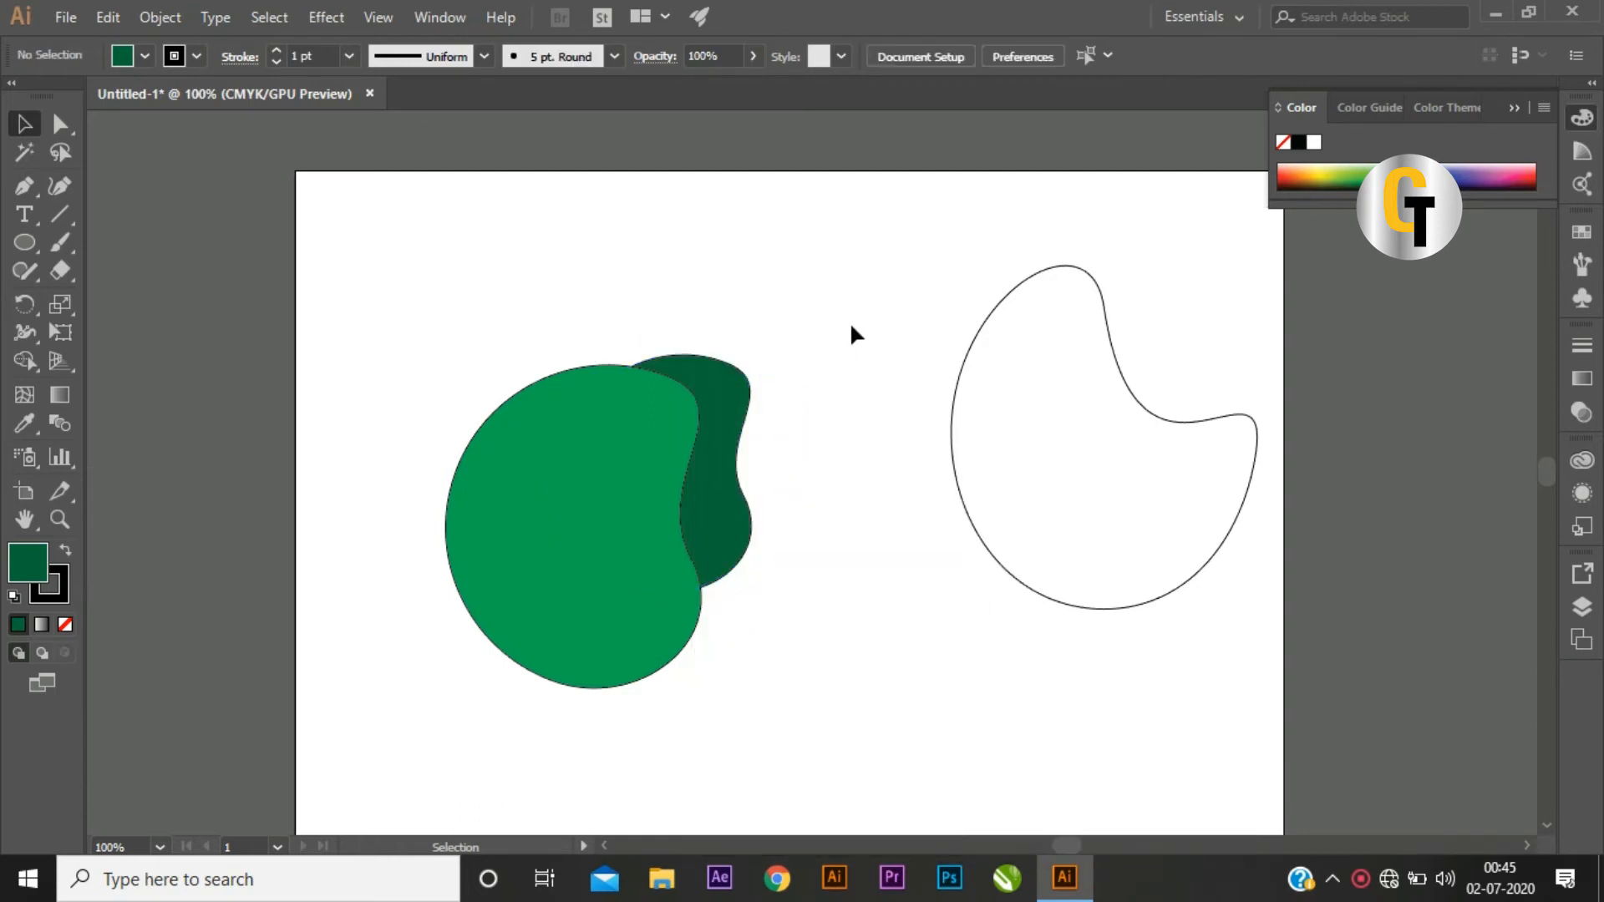
click(713, 441)
key(ctrl+shift+bracketright)
click(854, 432)
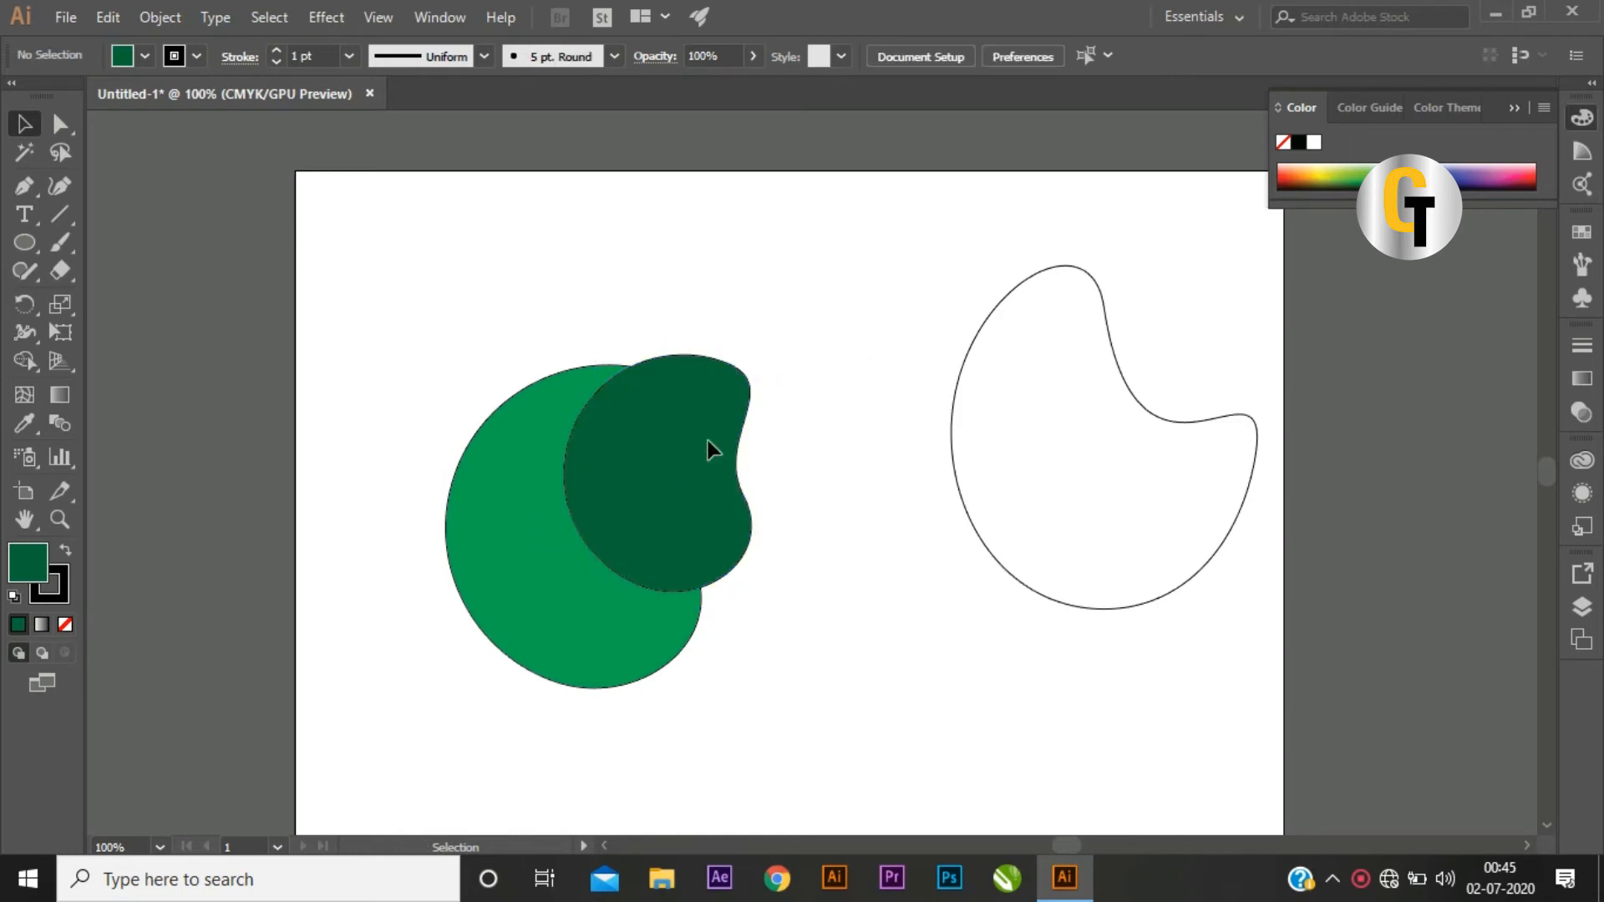
Step: Draw an ellipse about 214 × 182 pt over the upper part of the green shapes and fill it with blue
click(23, 243)
mouse_move(506, 319)
mouse_down()
mouse_move(752, 505)
mouse_move(757, 532)
mouse_up()
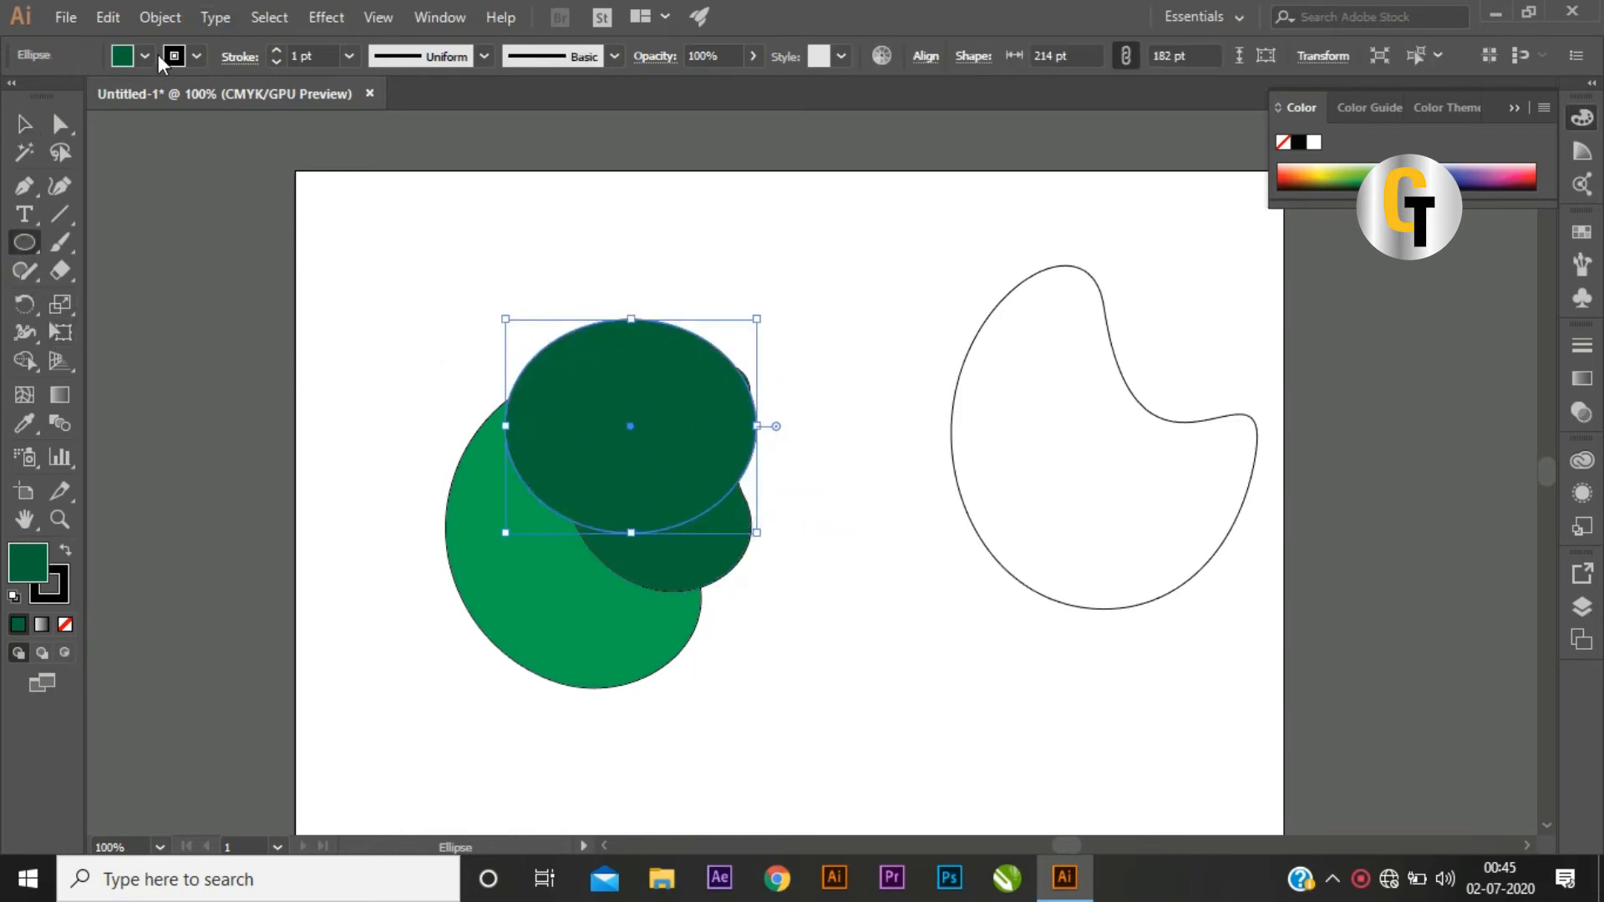
click(122, 56)
click(147, 95)
click(551, 240)
Step: Move the blue ellipse up and left with the Selection tool so it only partly overlaps both green shapes
click(24, 125)
click(507, 232)
click(633, 368)
drag(633, 361, 619, 349)
click(827, 314)
drag(669, 451, 588, 376)
click(794, 394)
click(781, 468)
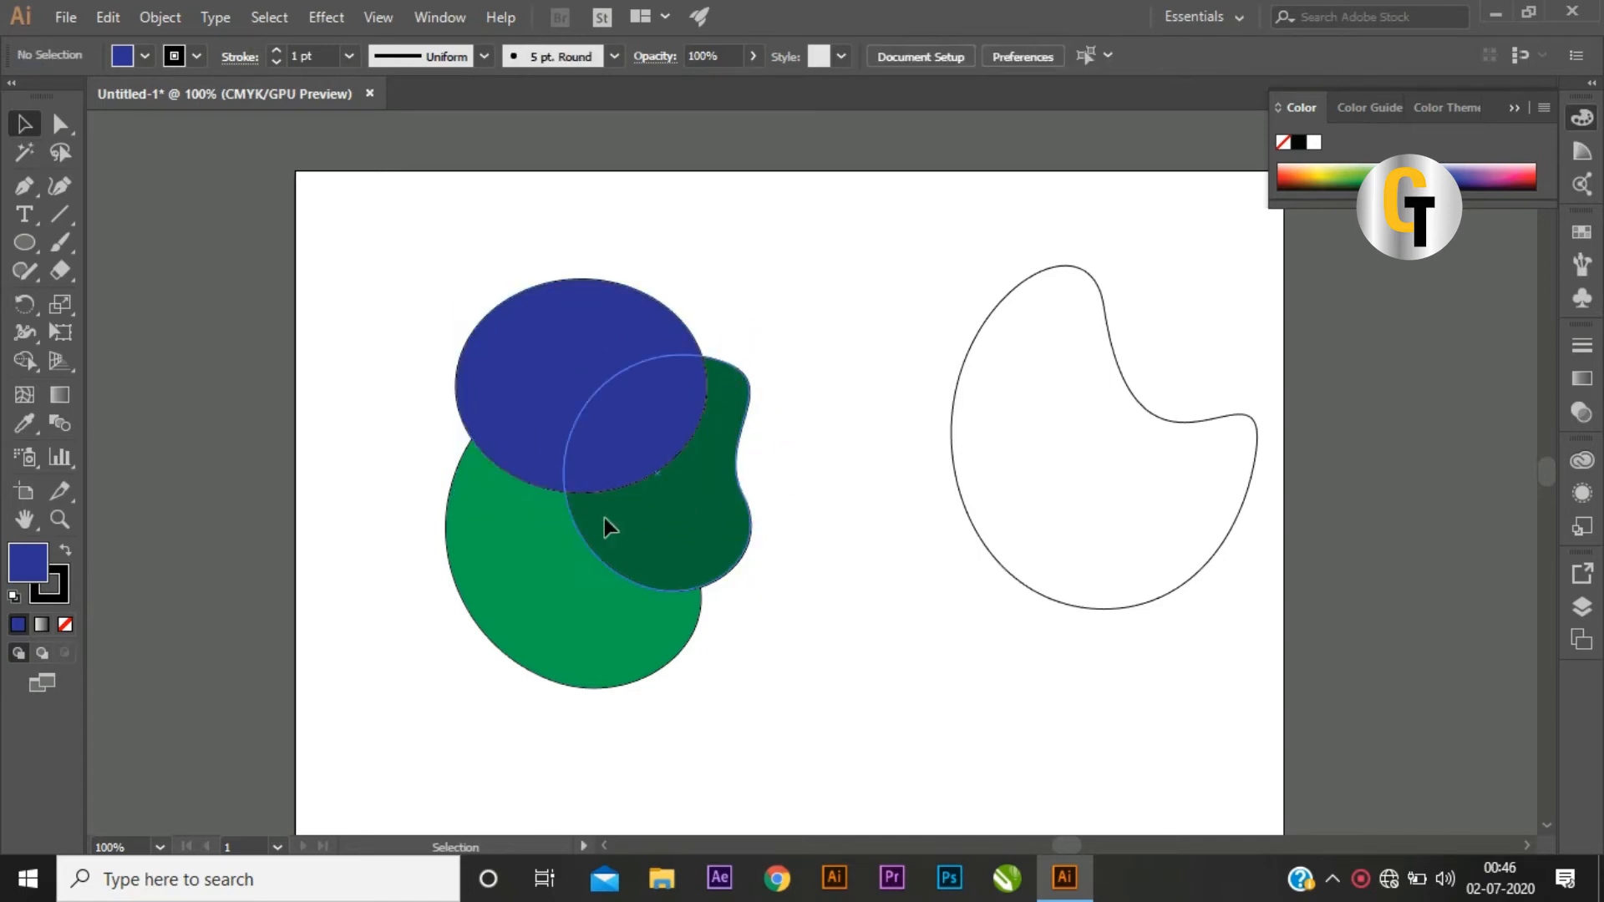
click(555, 609)
click(829, 401)
click(643, 334)
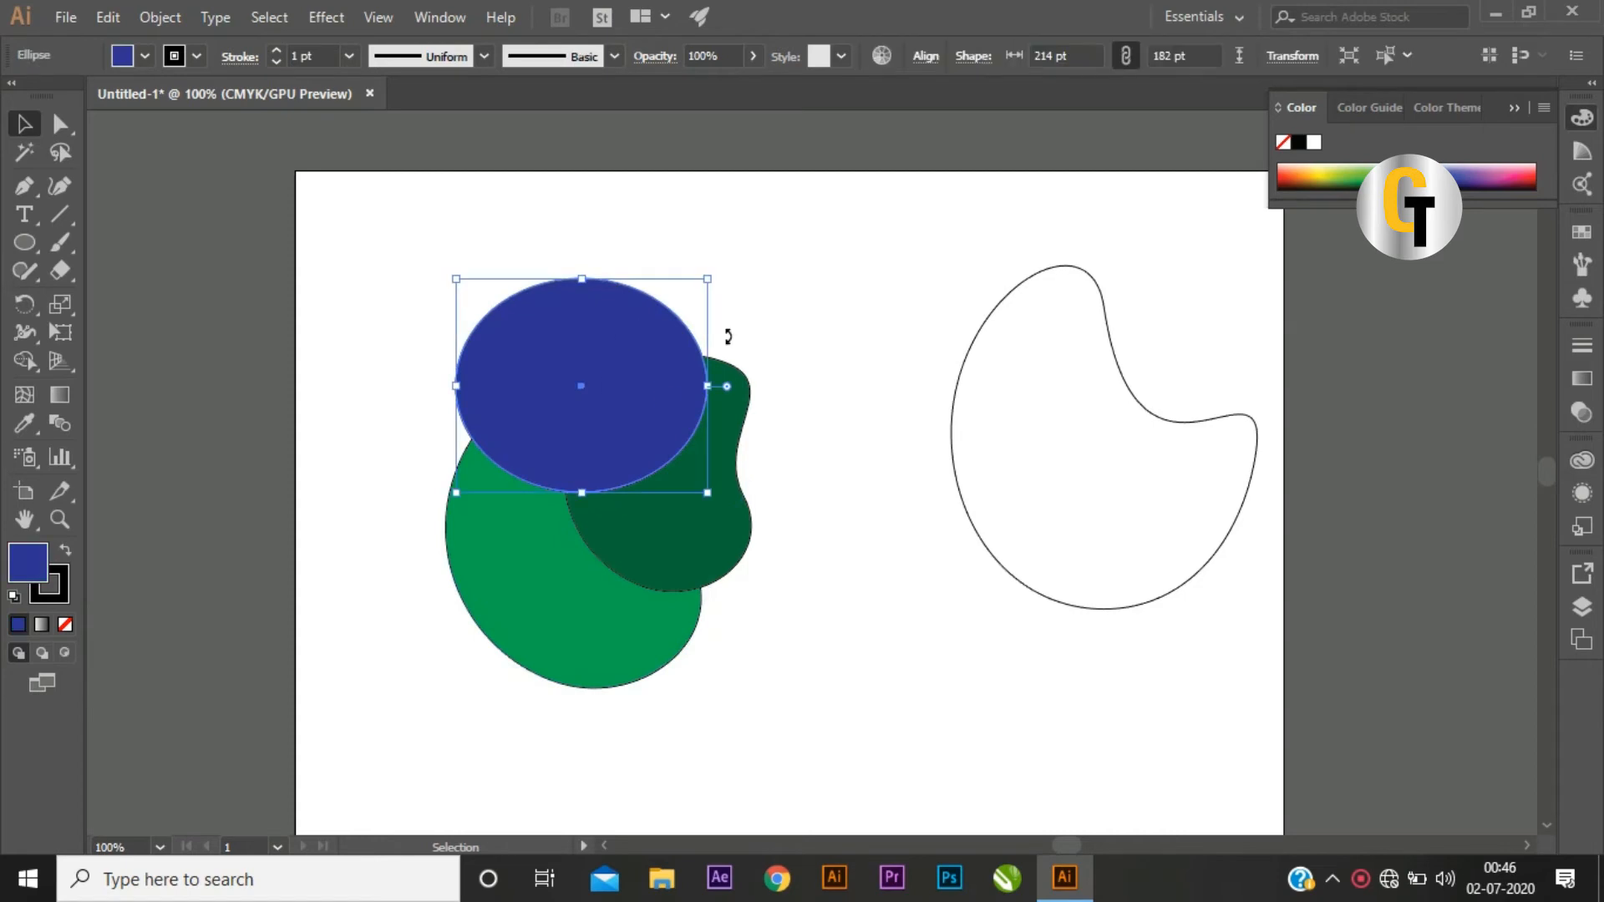
click(792, 315)
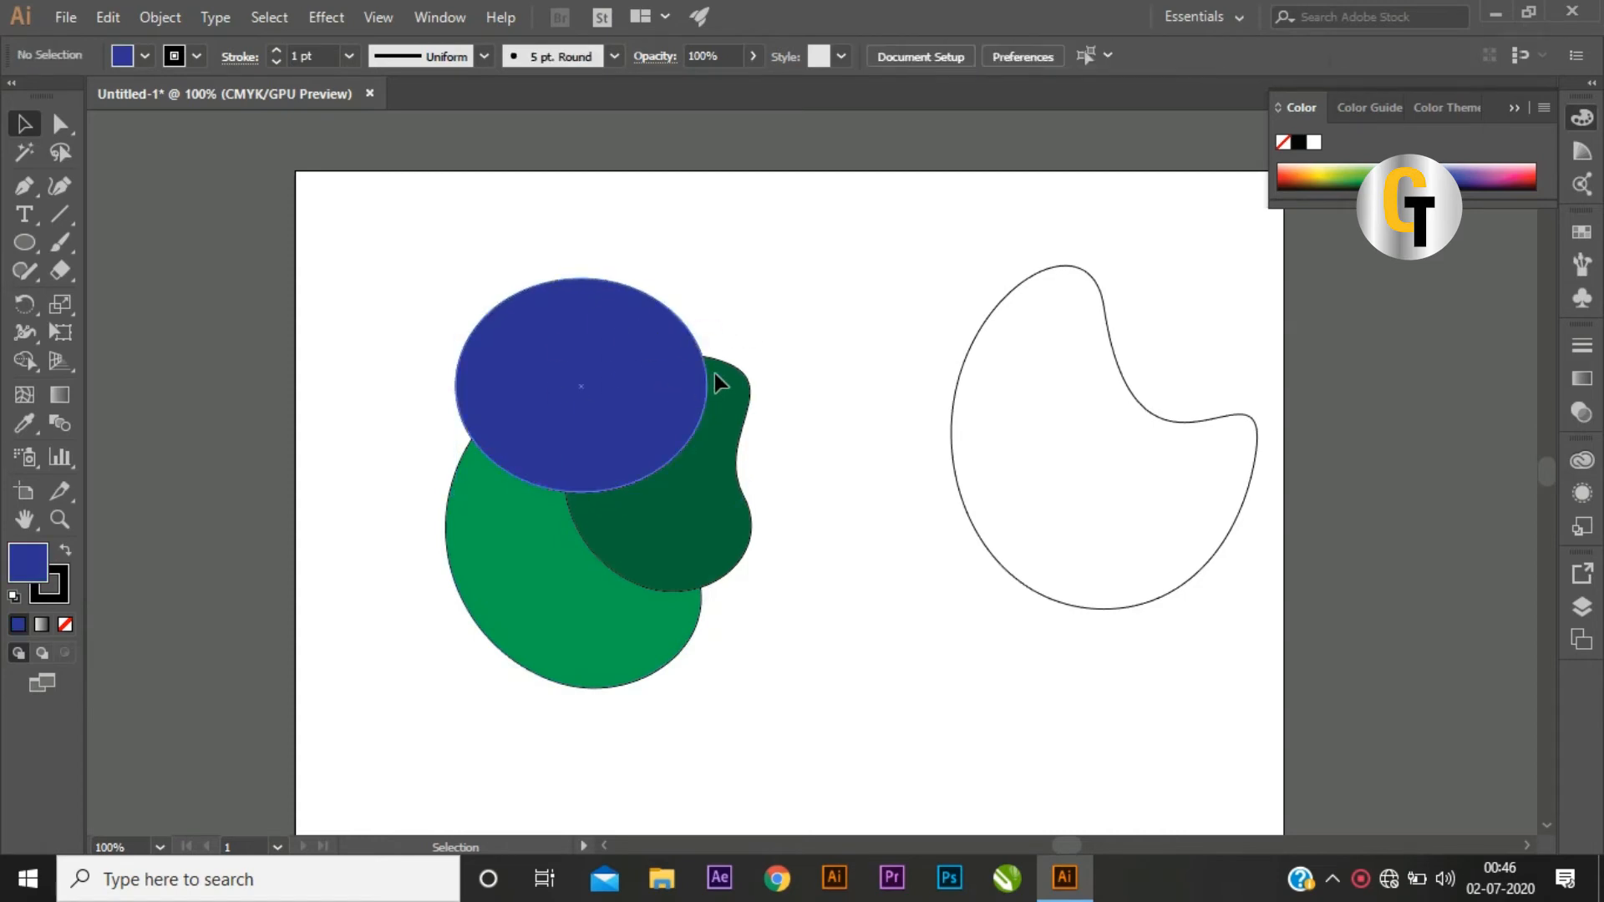
Step: Move the dark green shape slightly to the right and deselect it
click(715, 501)
drag(712, 502, 721, 503)
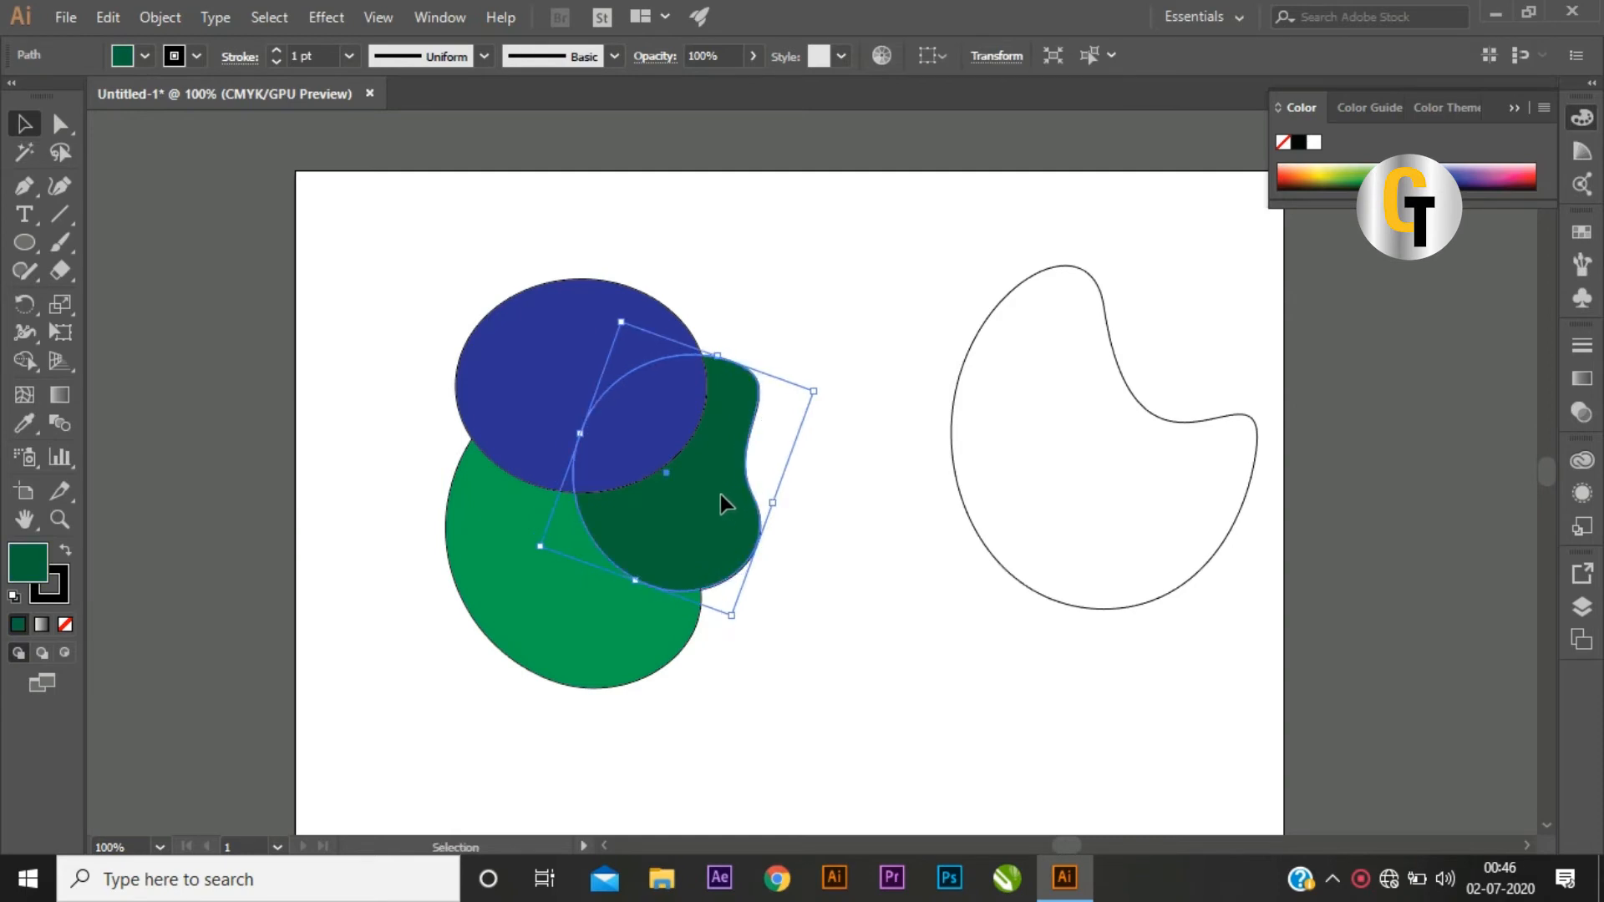
click(812, 490)
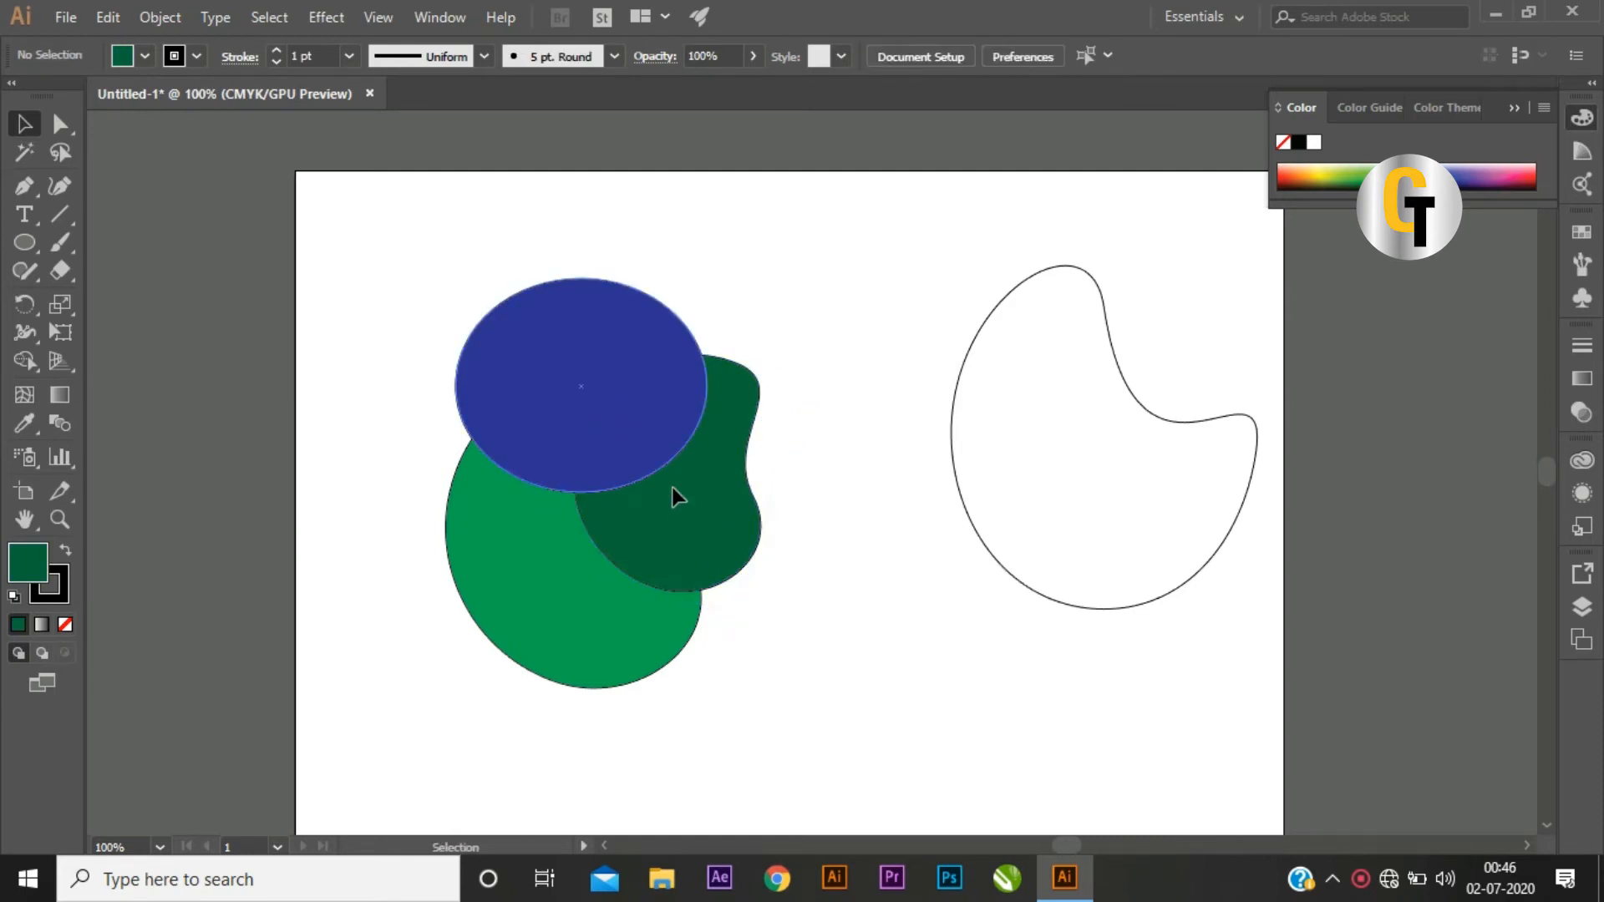
click(760, 492)
Step: Send the blue ellipse backward one level, behind the dark green shape
click(632, 334)
right_click(628, 328)
mouse_move(757, 687)
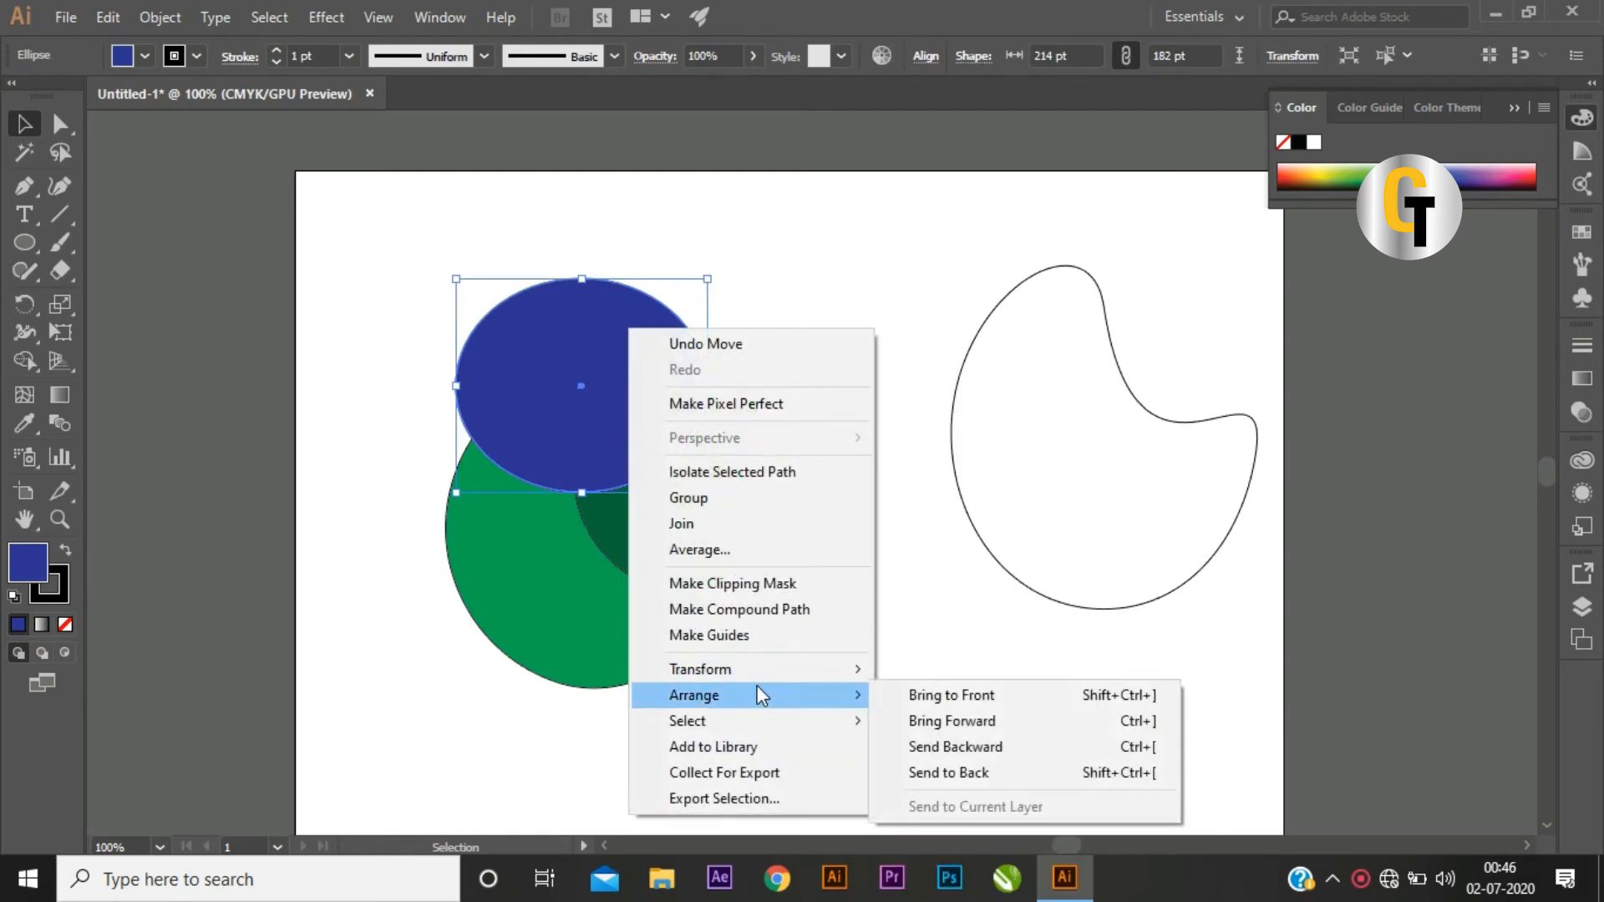
click(964, 750)
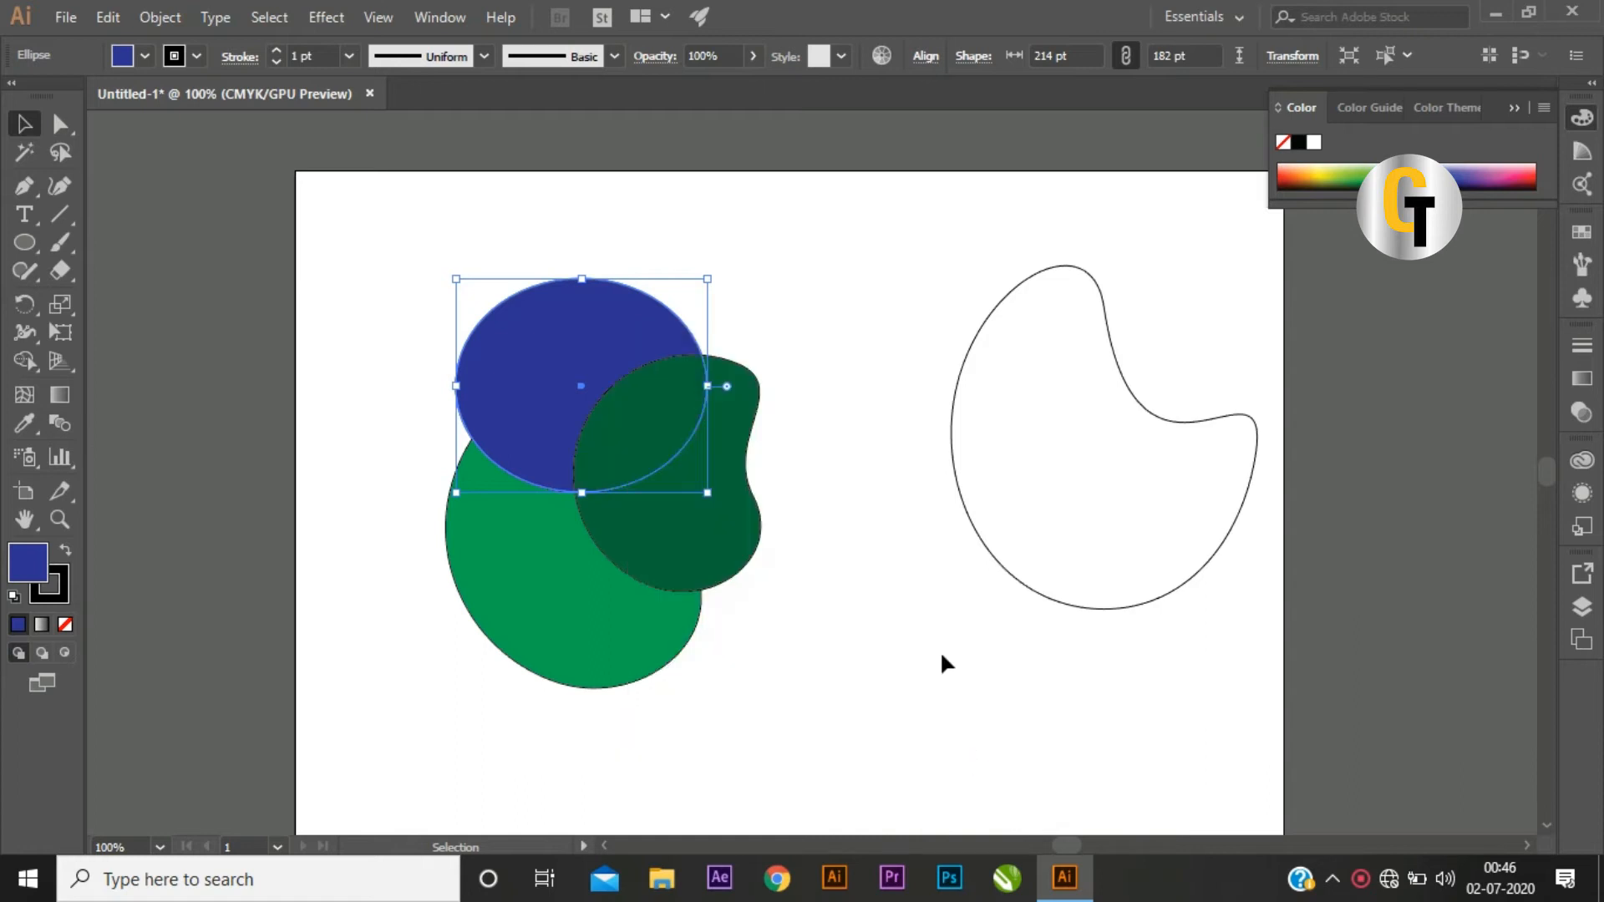
click(832, 404)
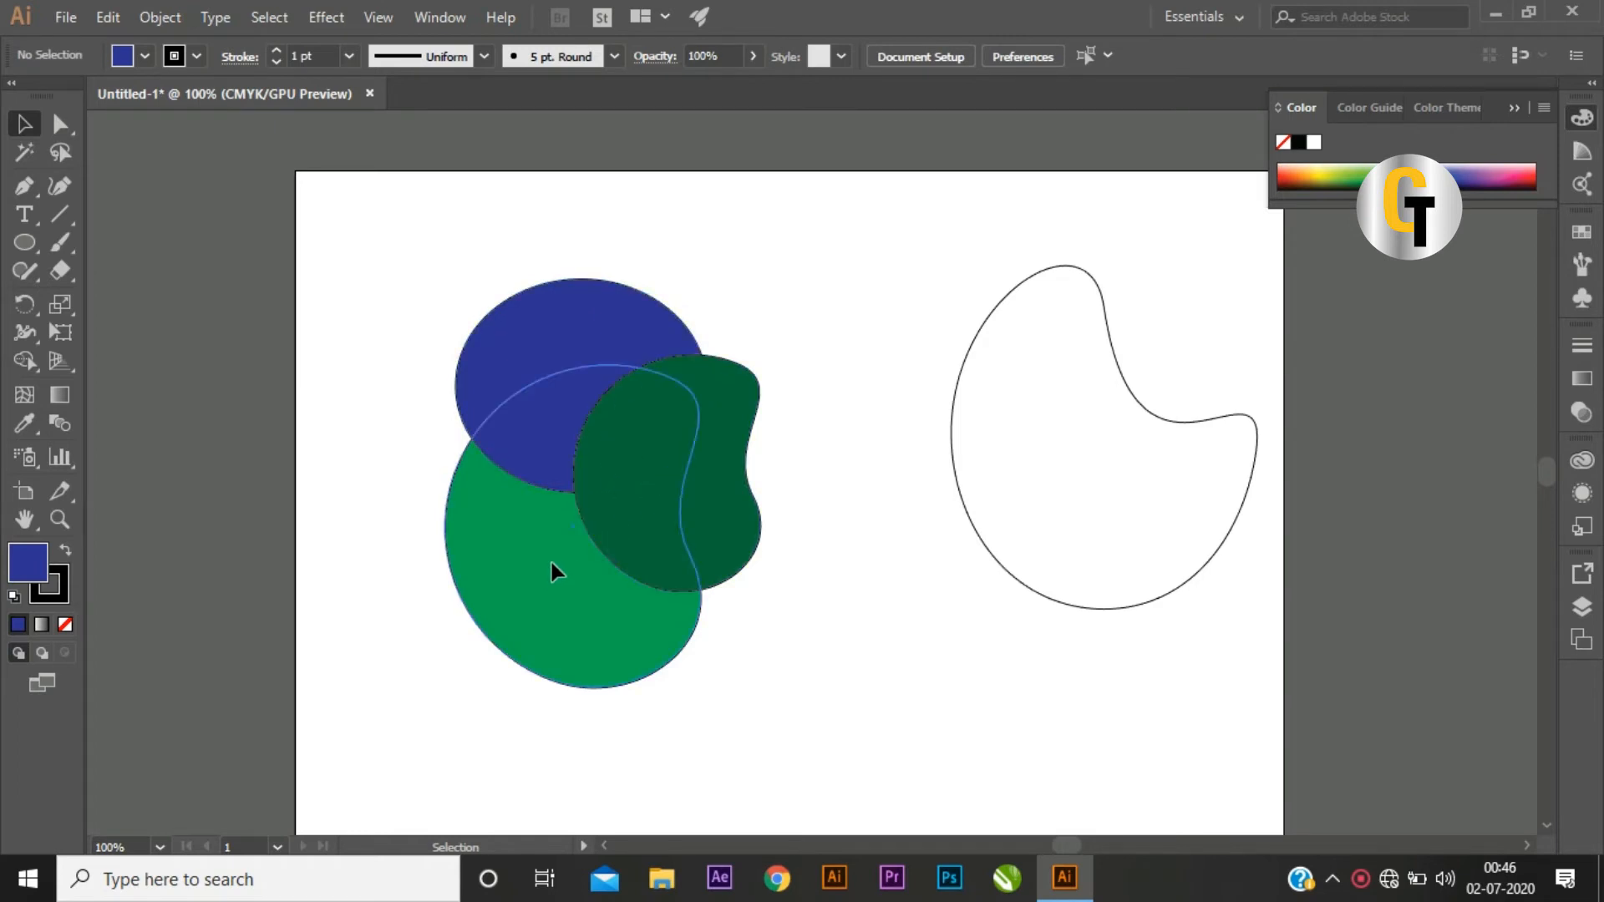
Step: Send the blue ellipse one more level backward, behind the light green shape, and deselect it
click(527, 321)
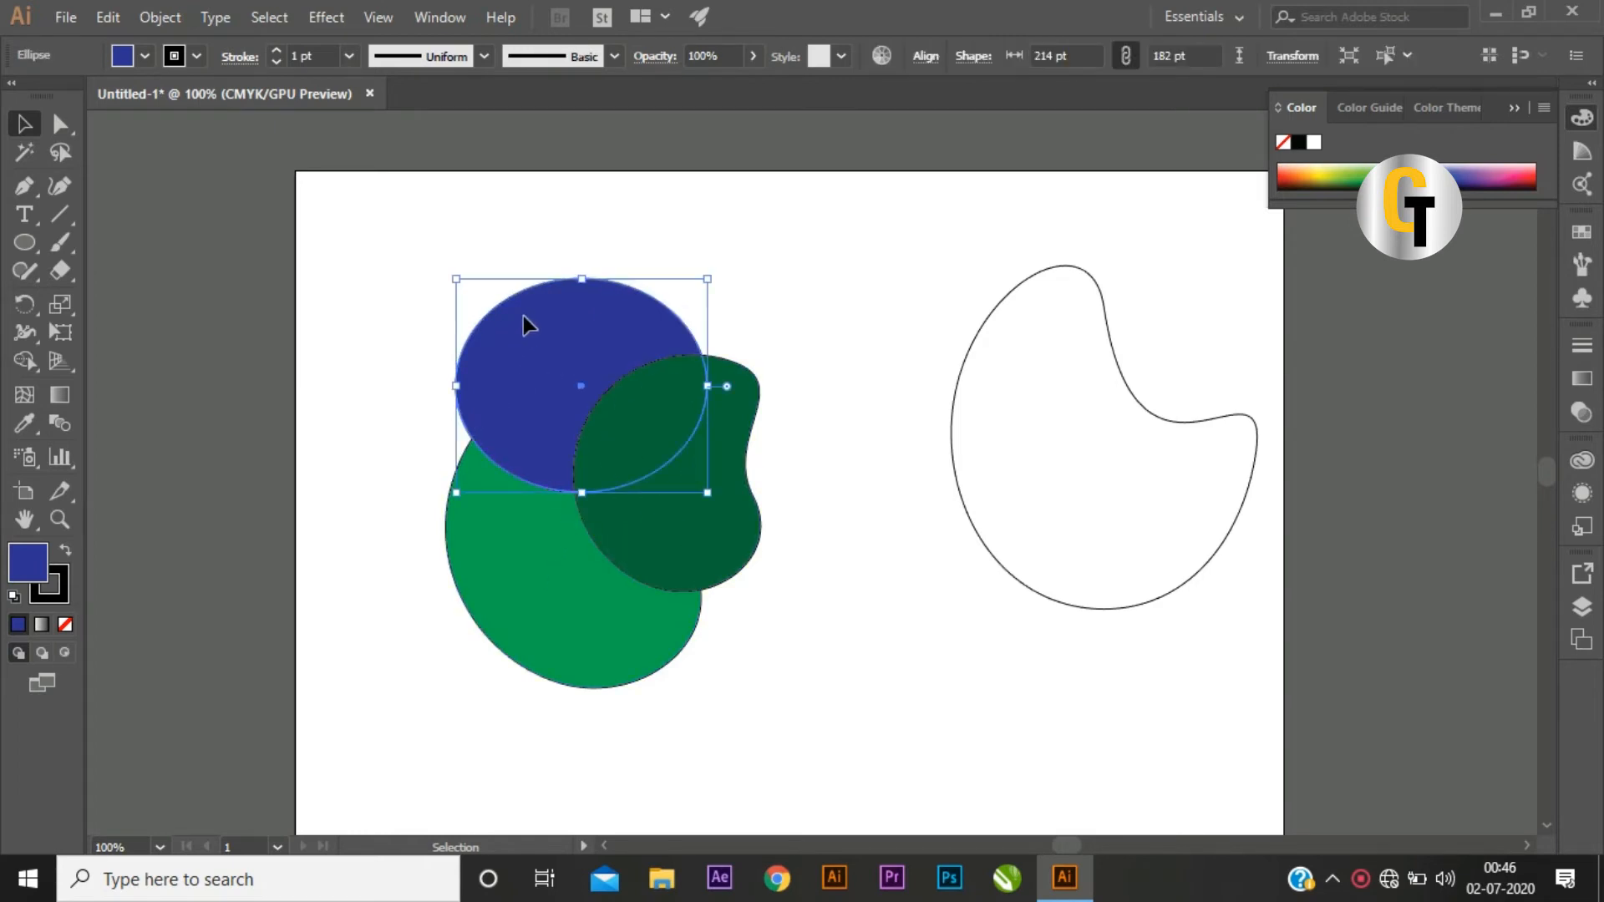
right_click(540, 316)
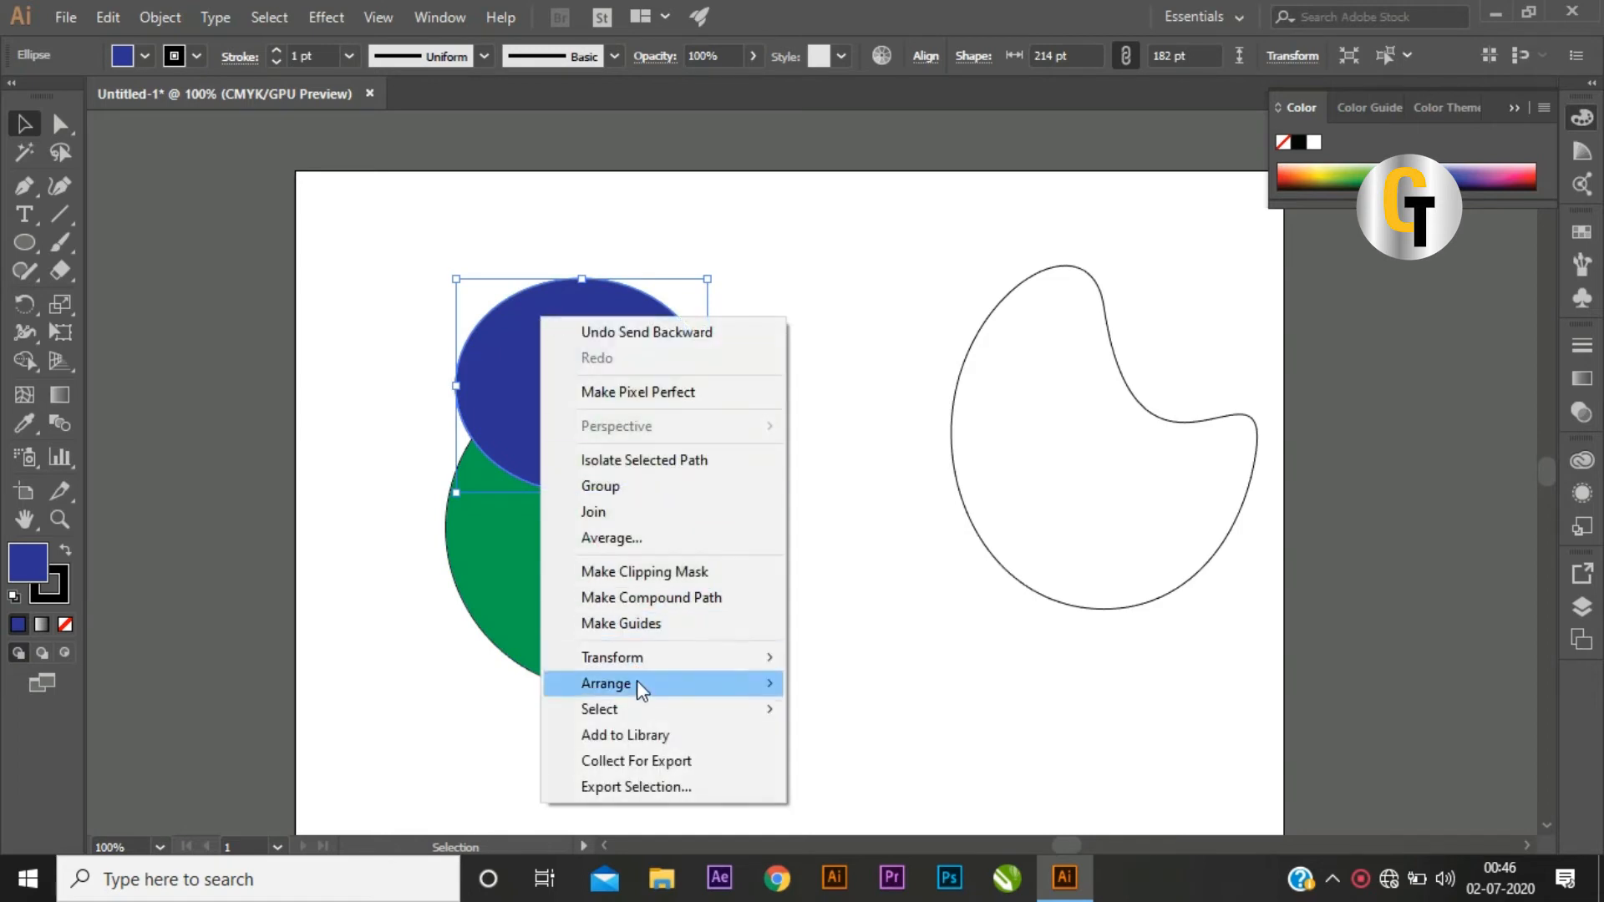
mouse_move(637, 680)
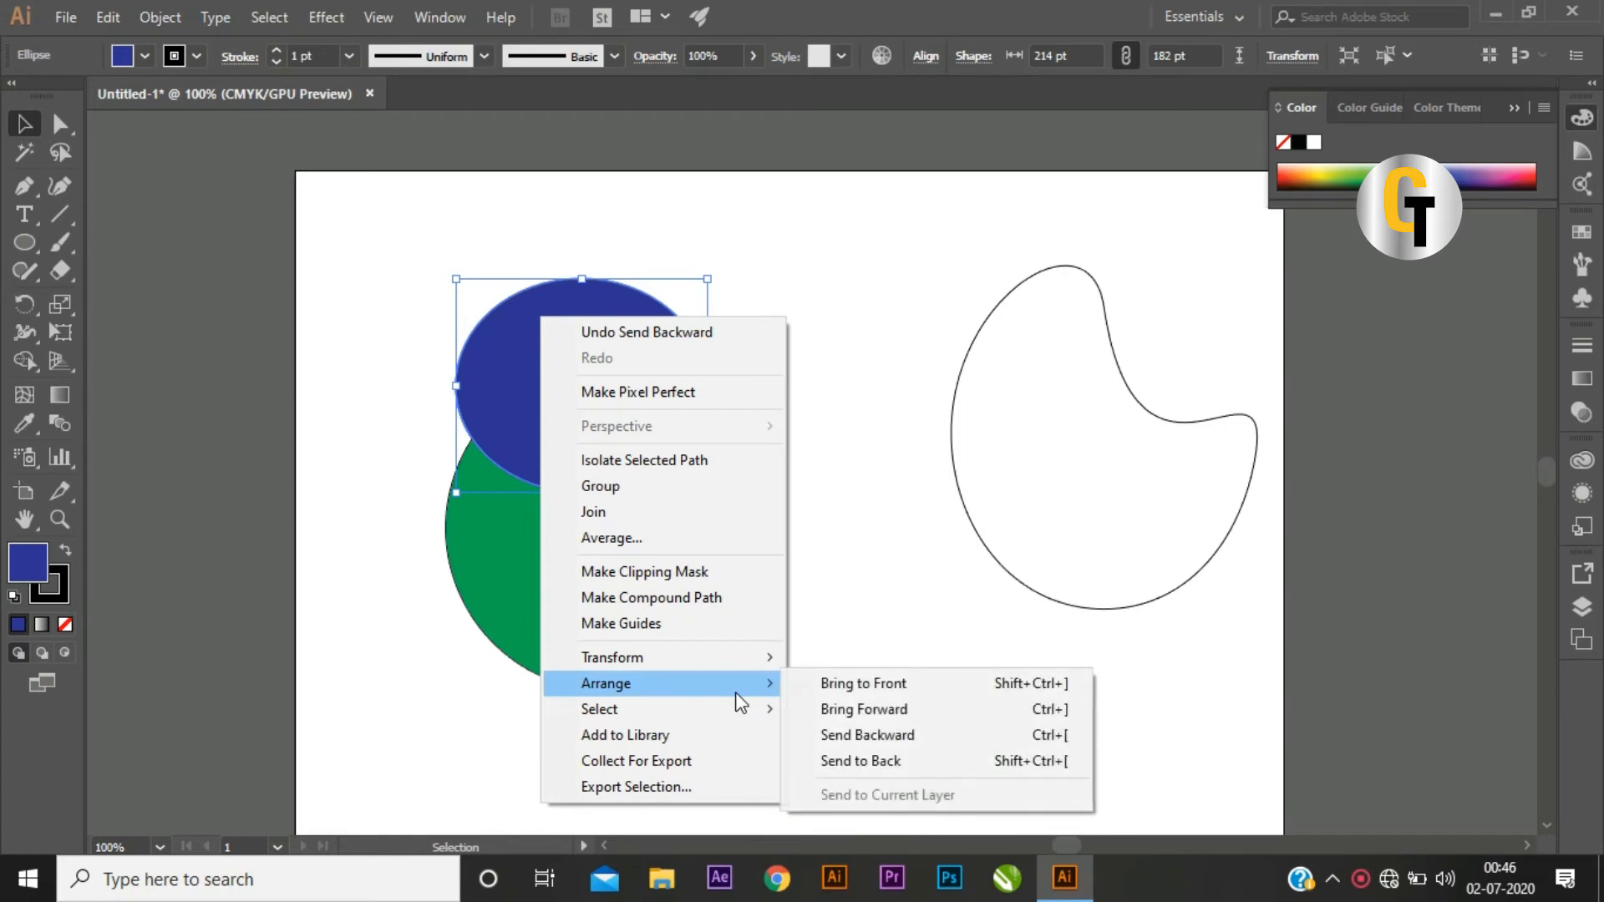
click(890, 731)
click(859, 649)
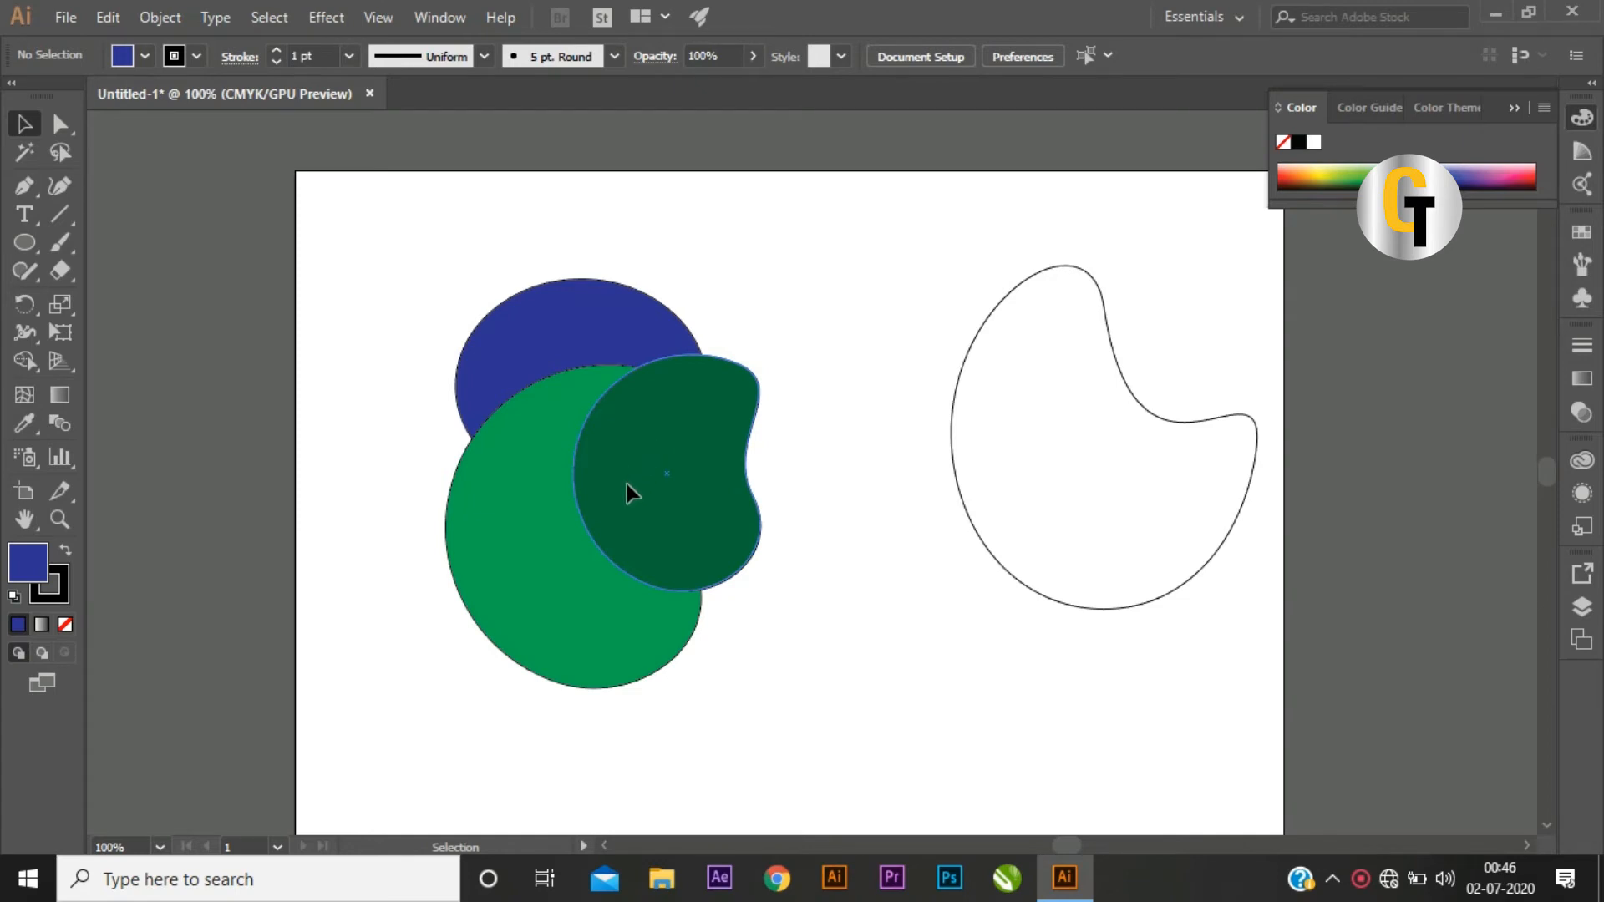
Step: Undo both Send Backward changes and send the blue ellipse to the back, behind both green shapes
key(ctrl+z)
key(ctrl+z)
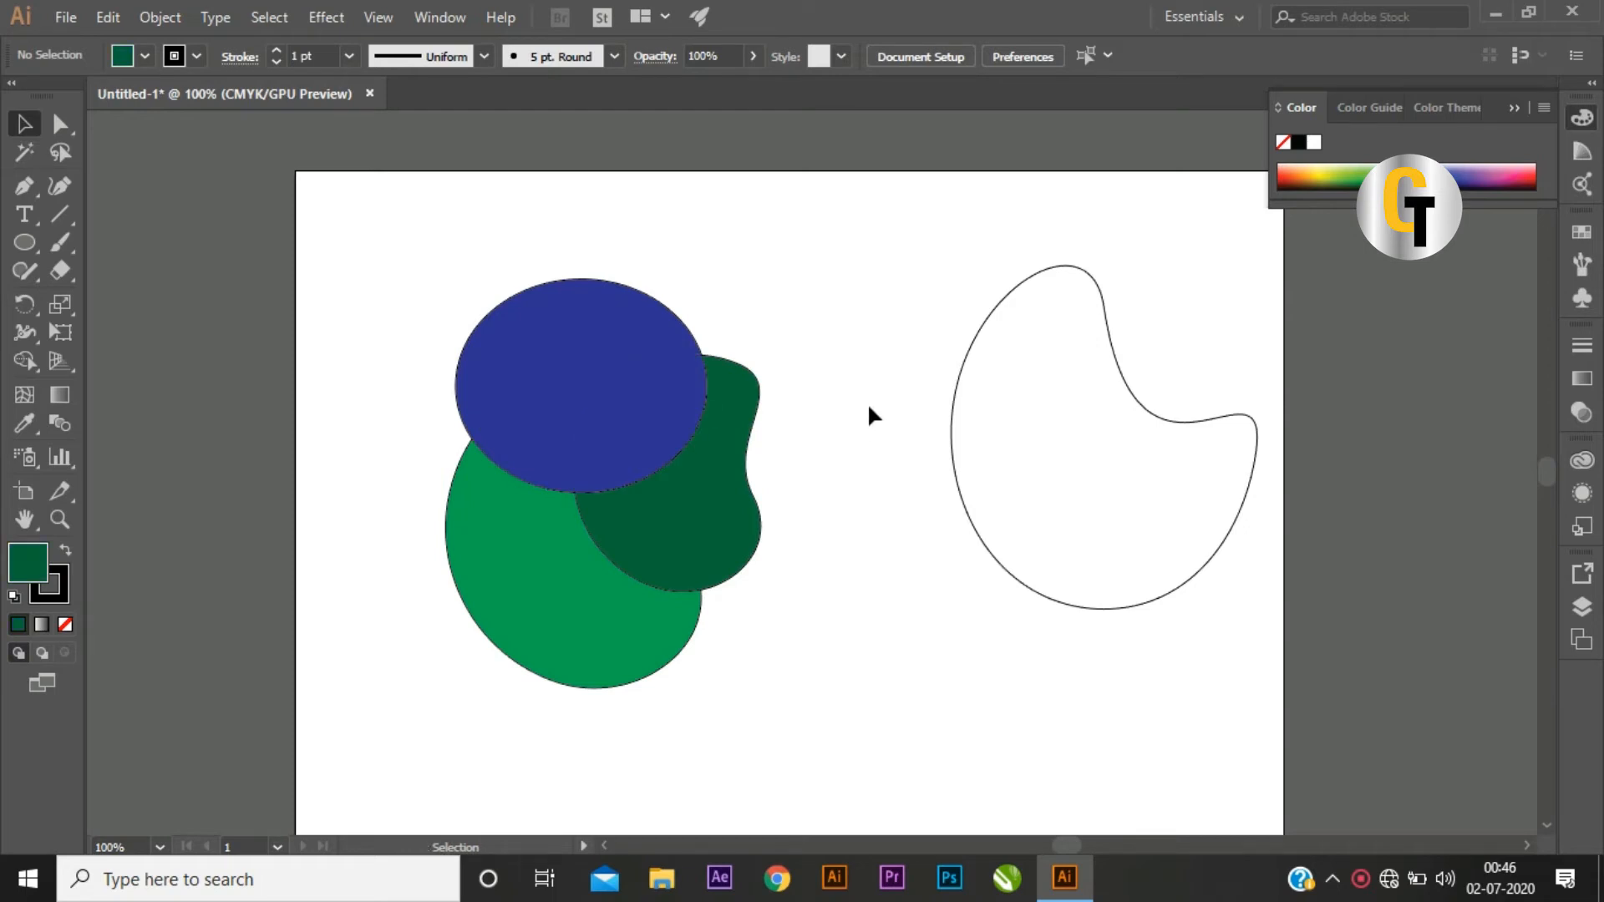
click(615, 353)
right_click(626, 341)
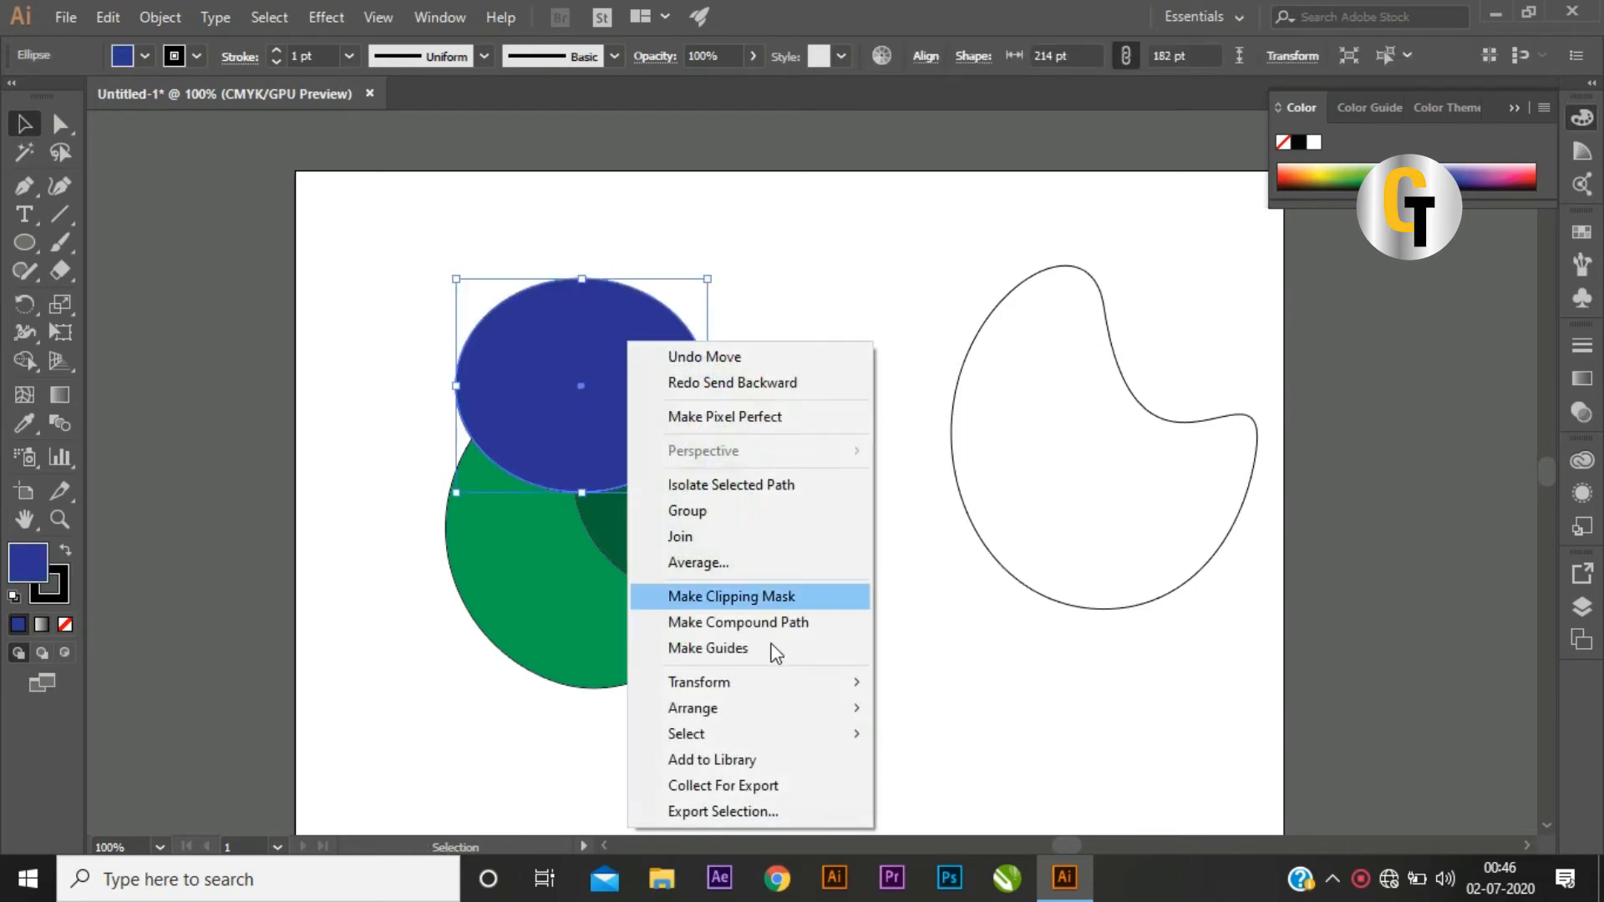
mouse_move(755, 708)
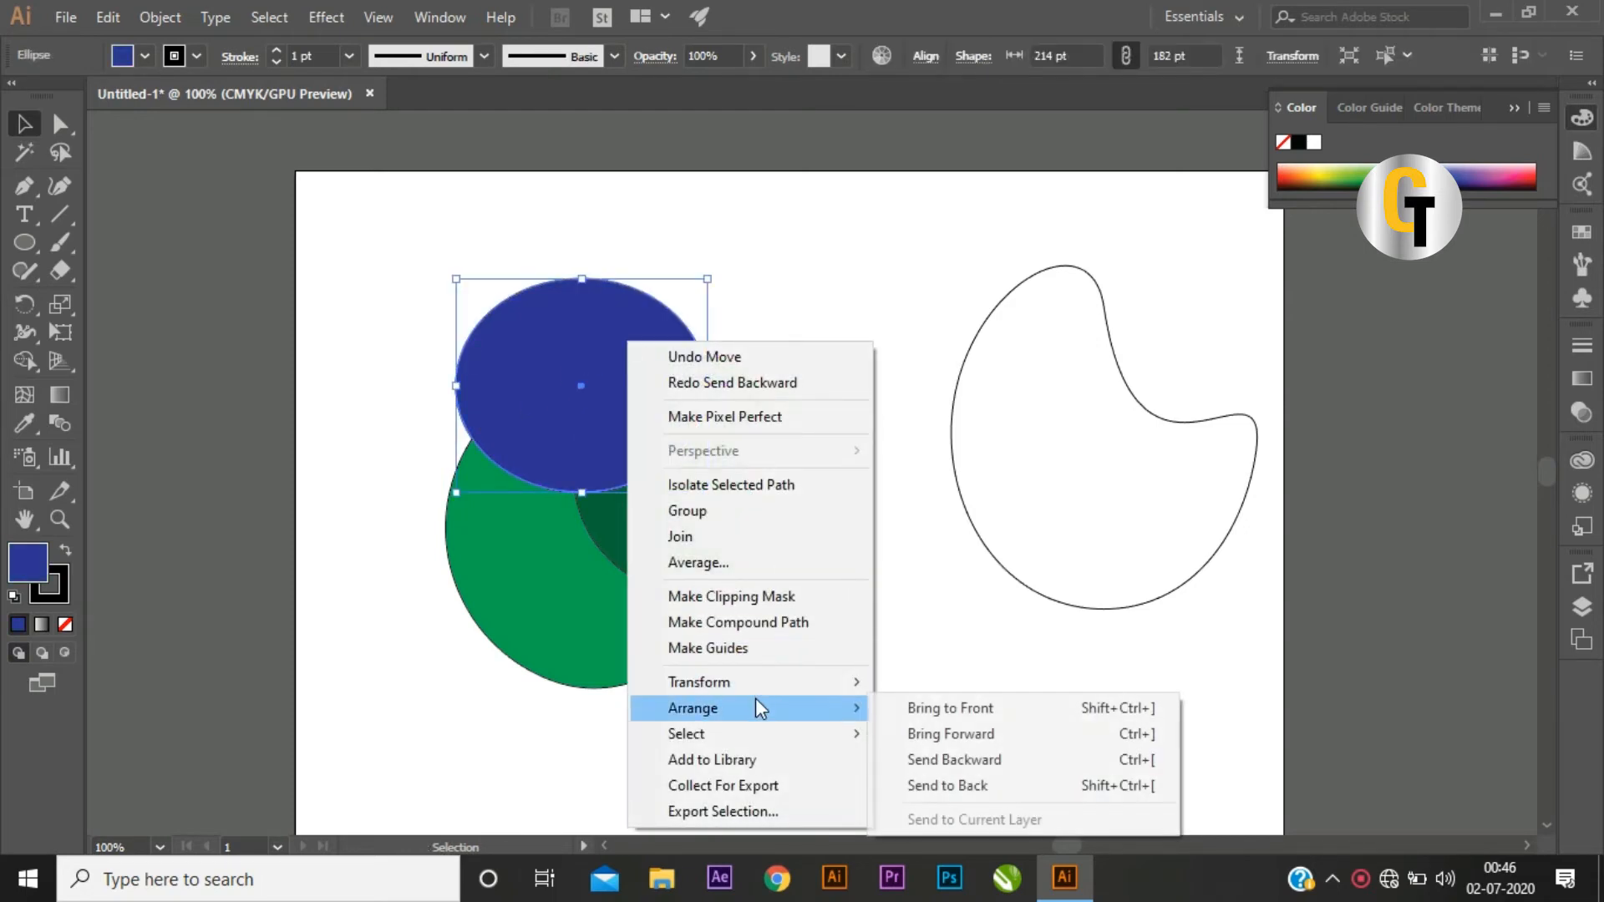
click(993, 783)
click(868, 445)
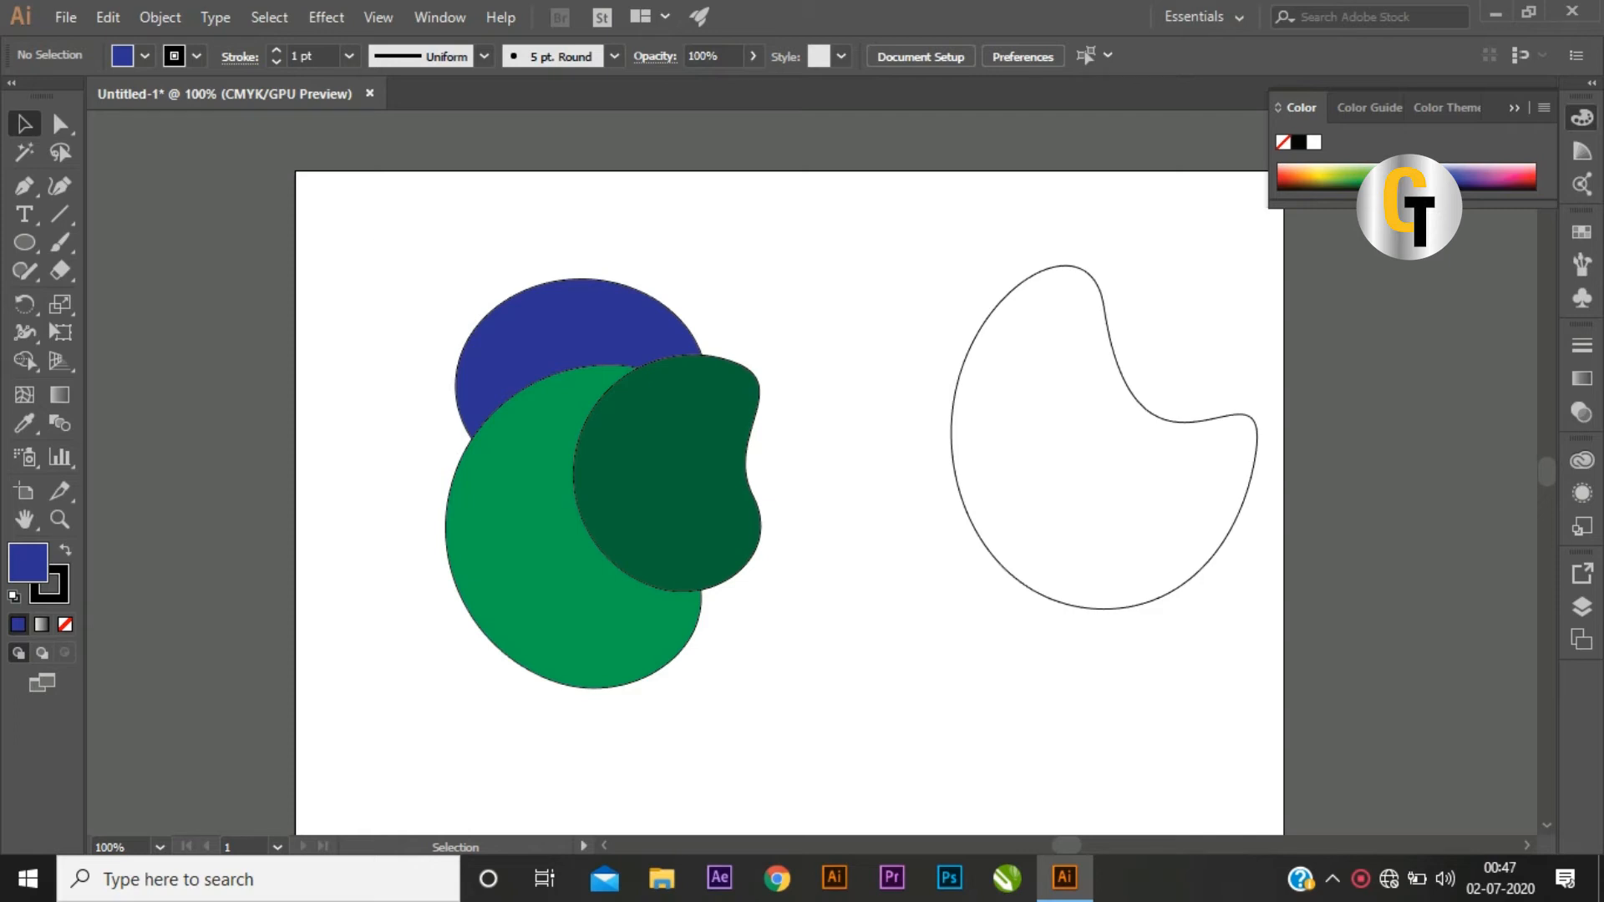
click(544, 330)
click(826, 447)
click(649, 334)
click(766, 343)
click(623, 358)
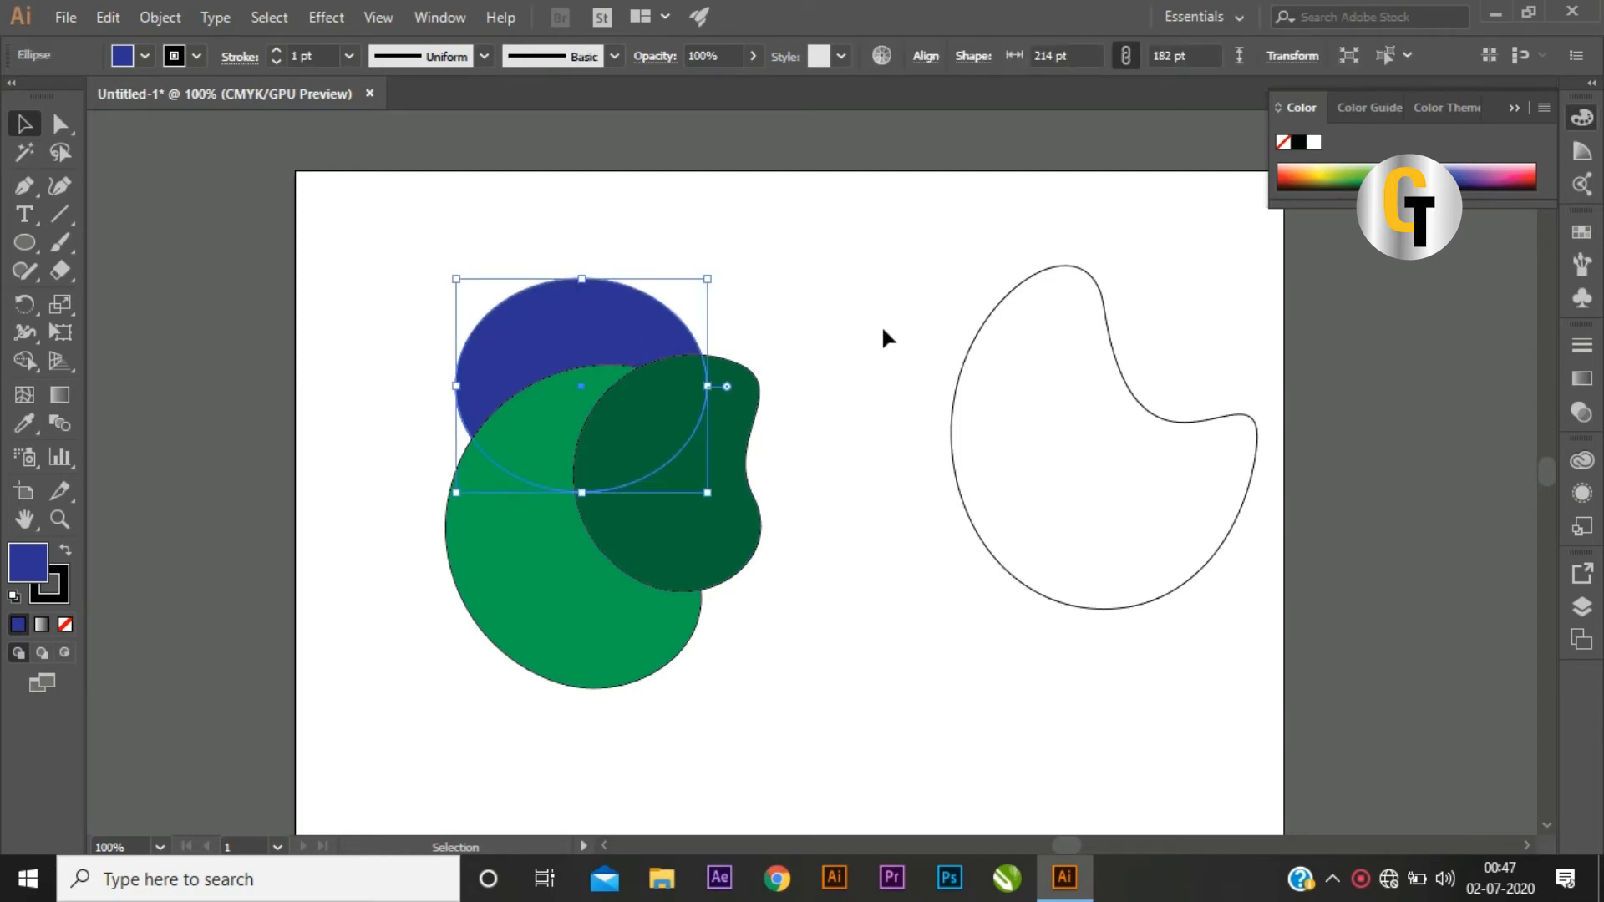
key(a)
key(v)
click(866, 386)
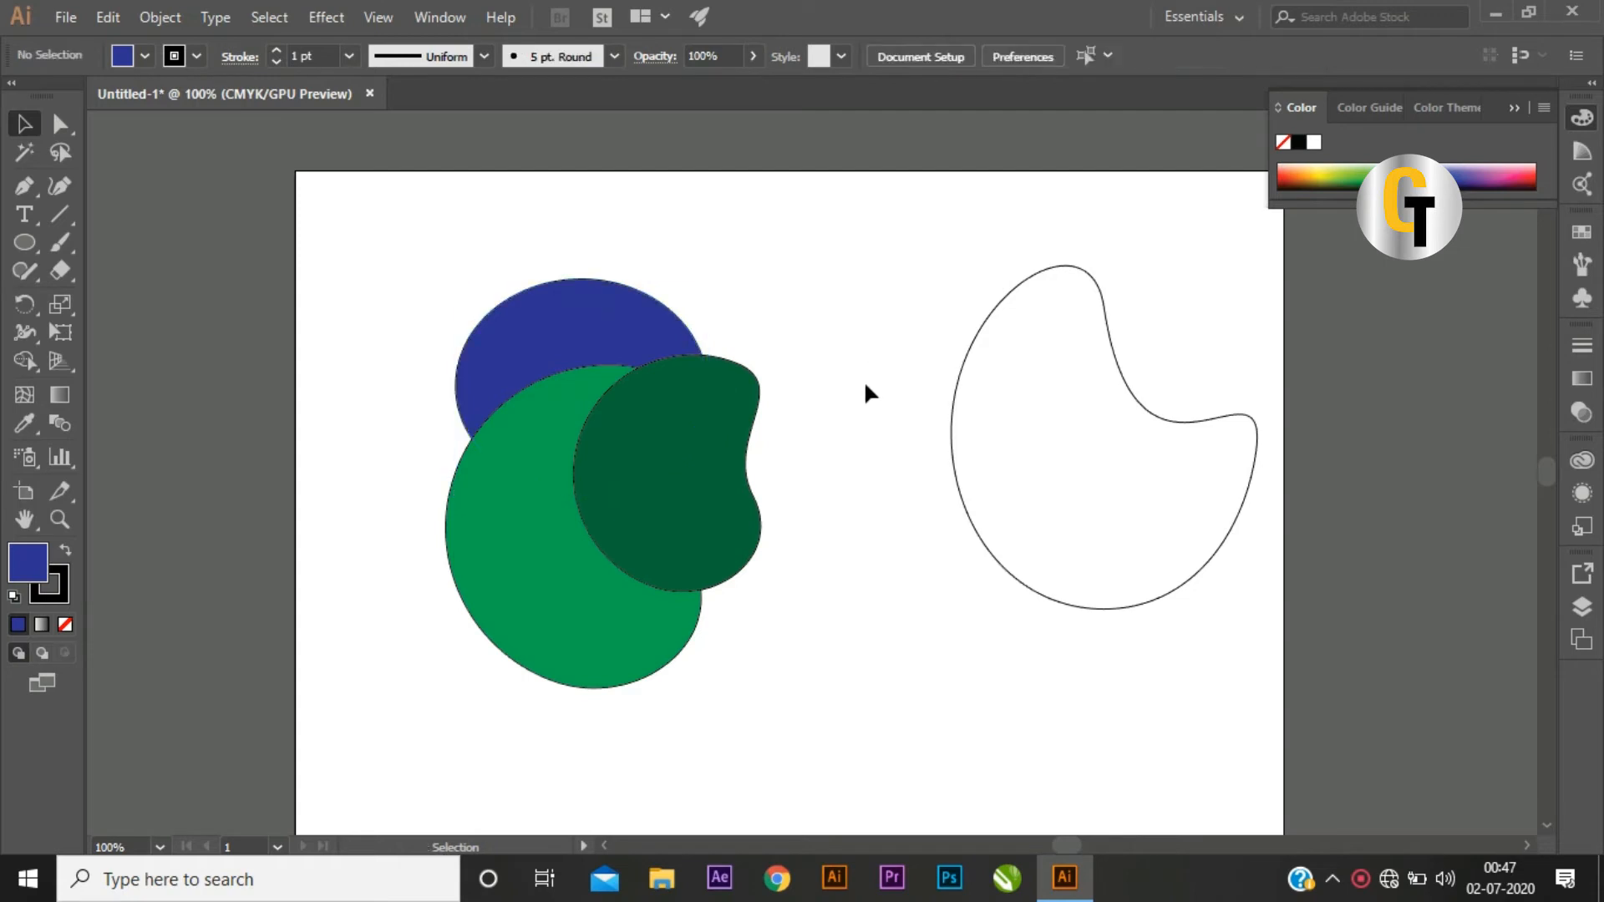
Step: Step the blue ellipse forward and backward in the stacking order, ending with it in front of both green shapes
click(650, 307)
key(a)
key(ctrl+bracketright)
key(v)
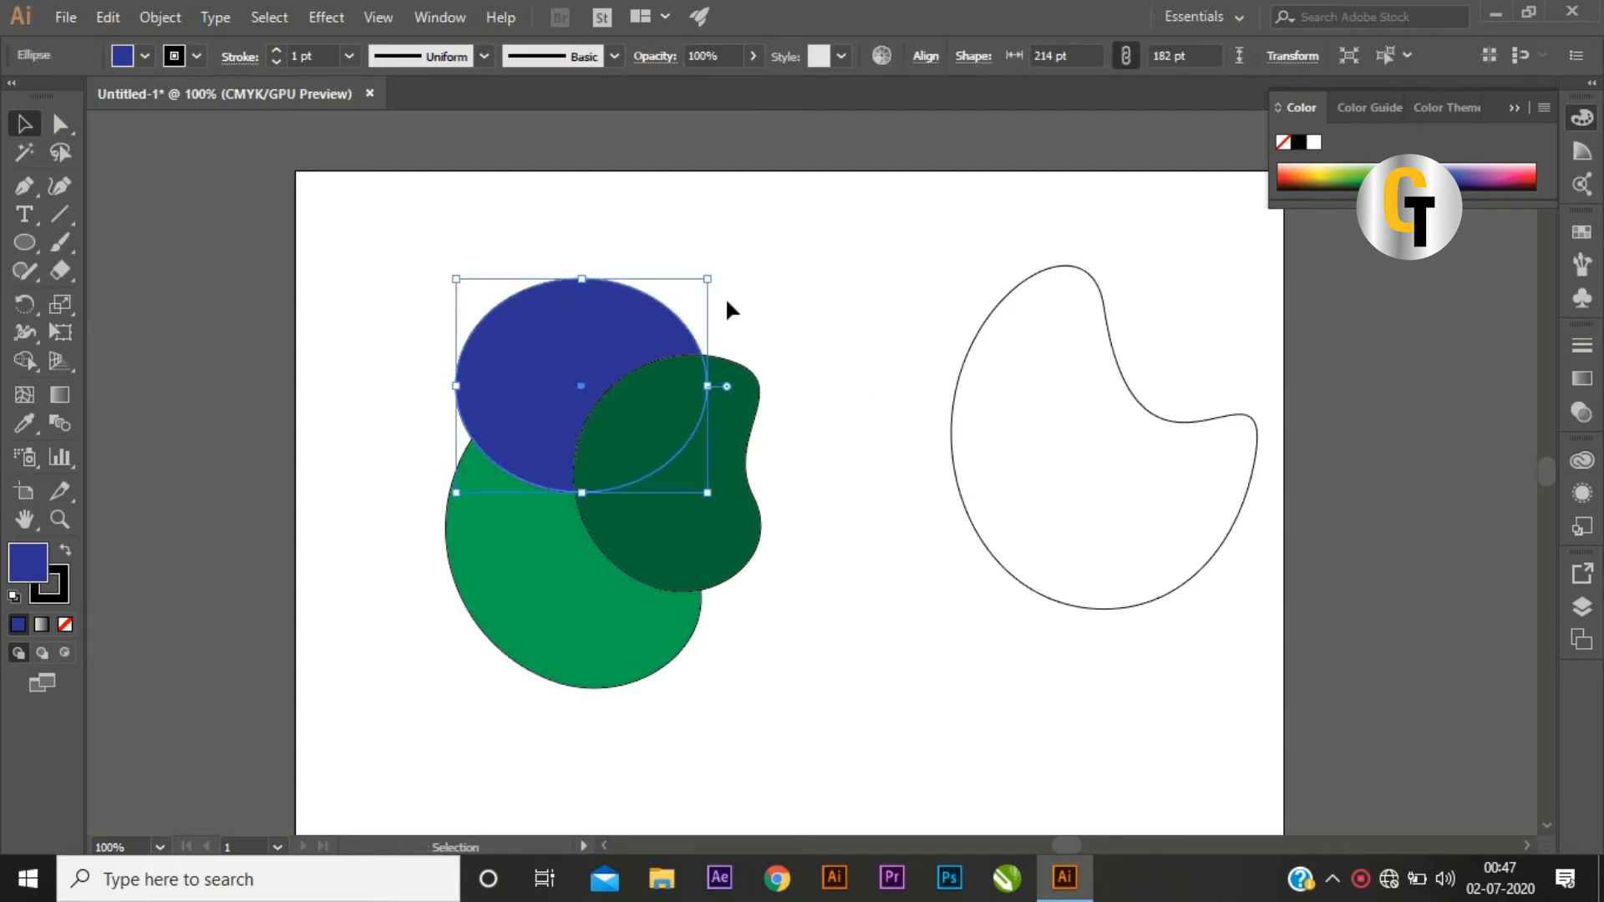
key(ctrl+bracketleft)
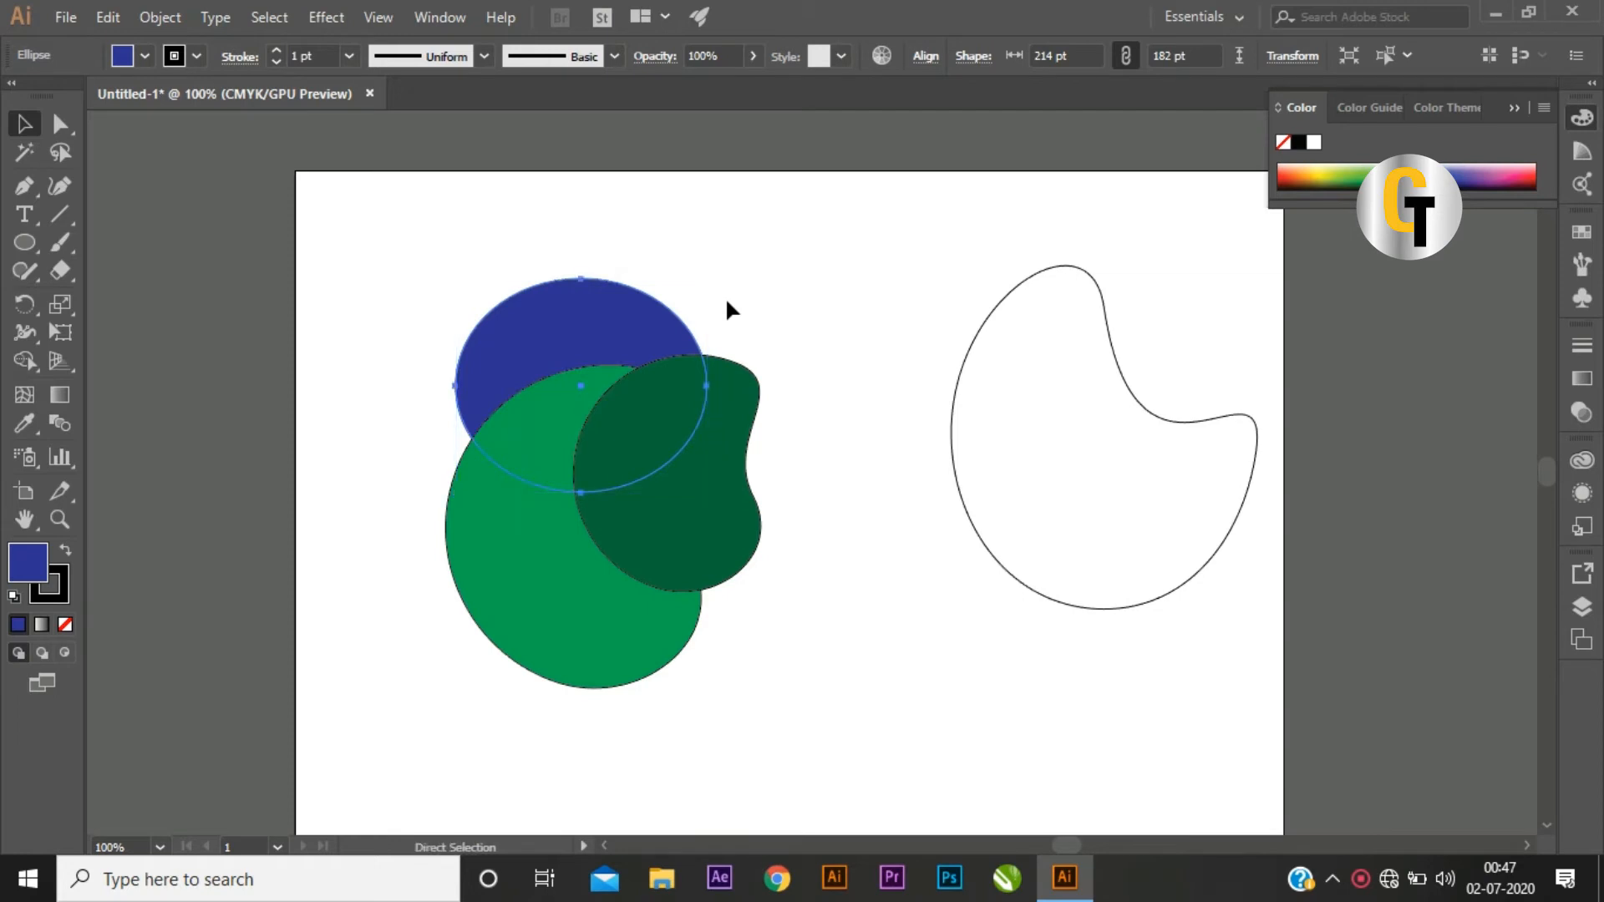
key(ctrl+shift+bracketright)
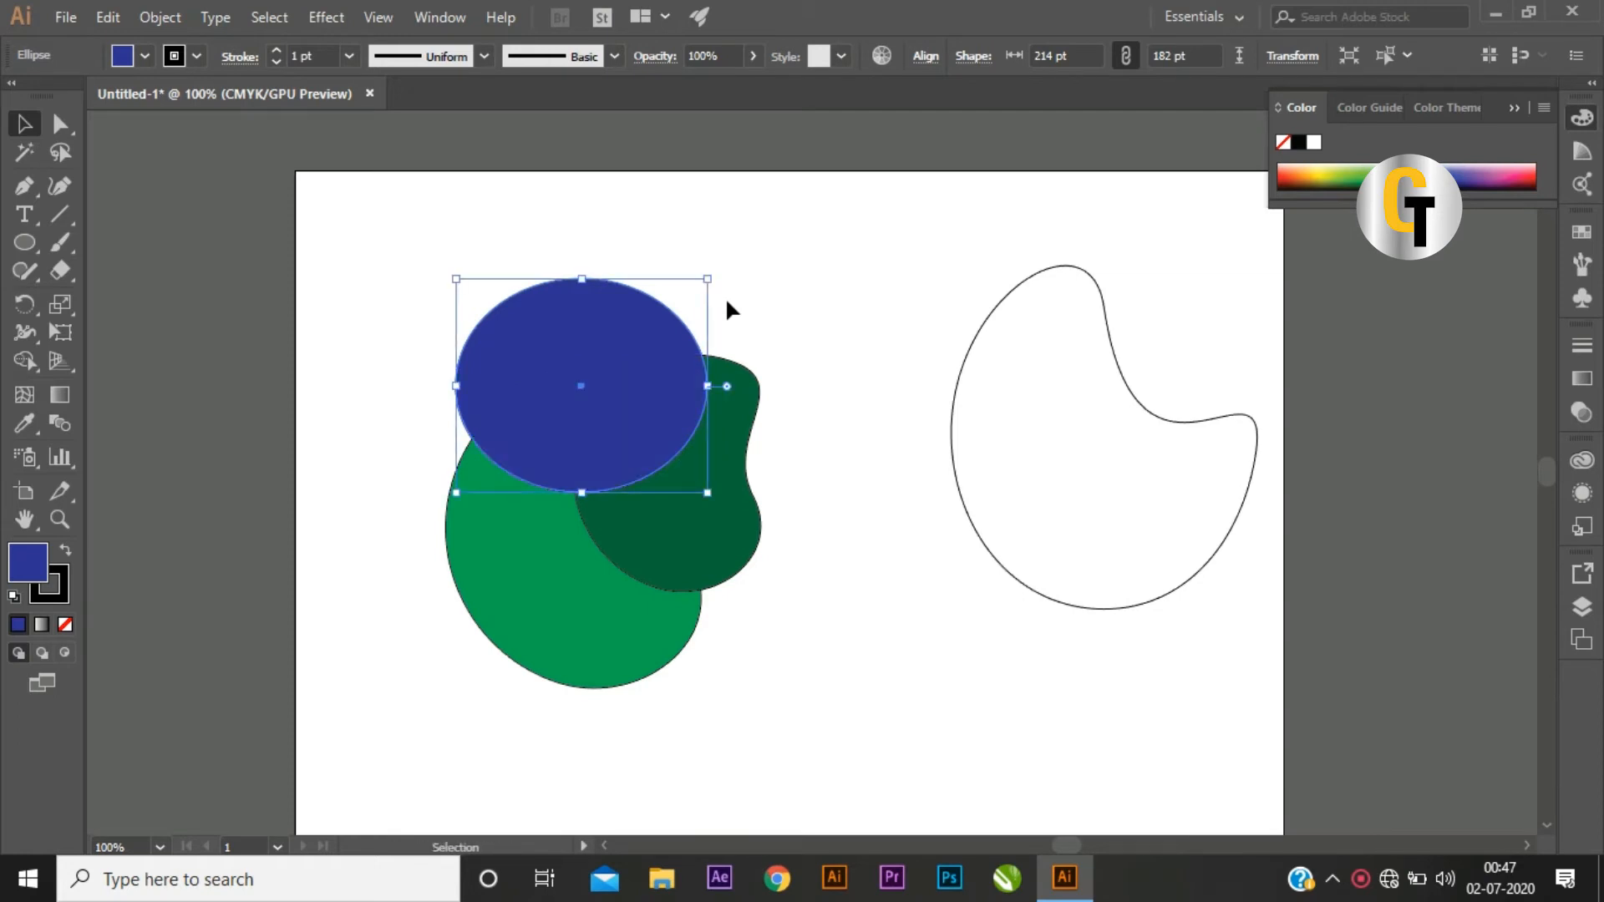
click(807, 445)
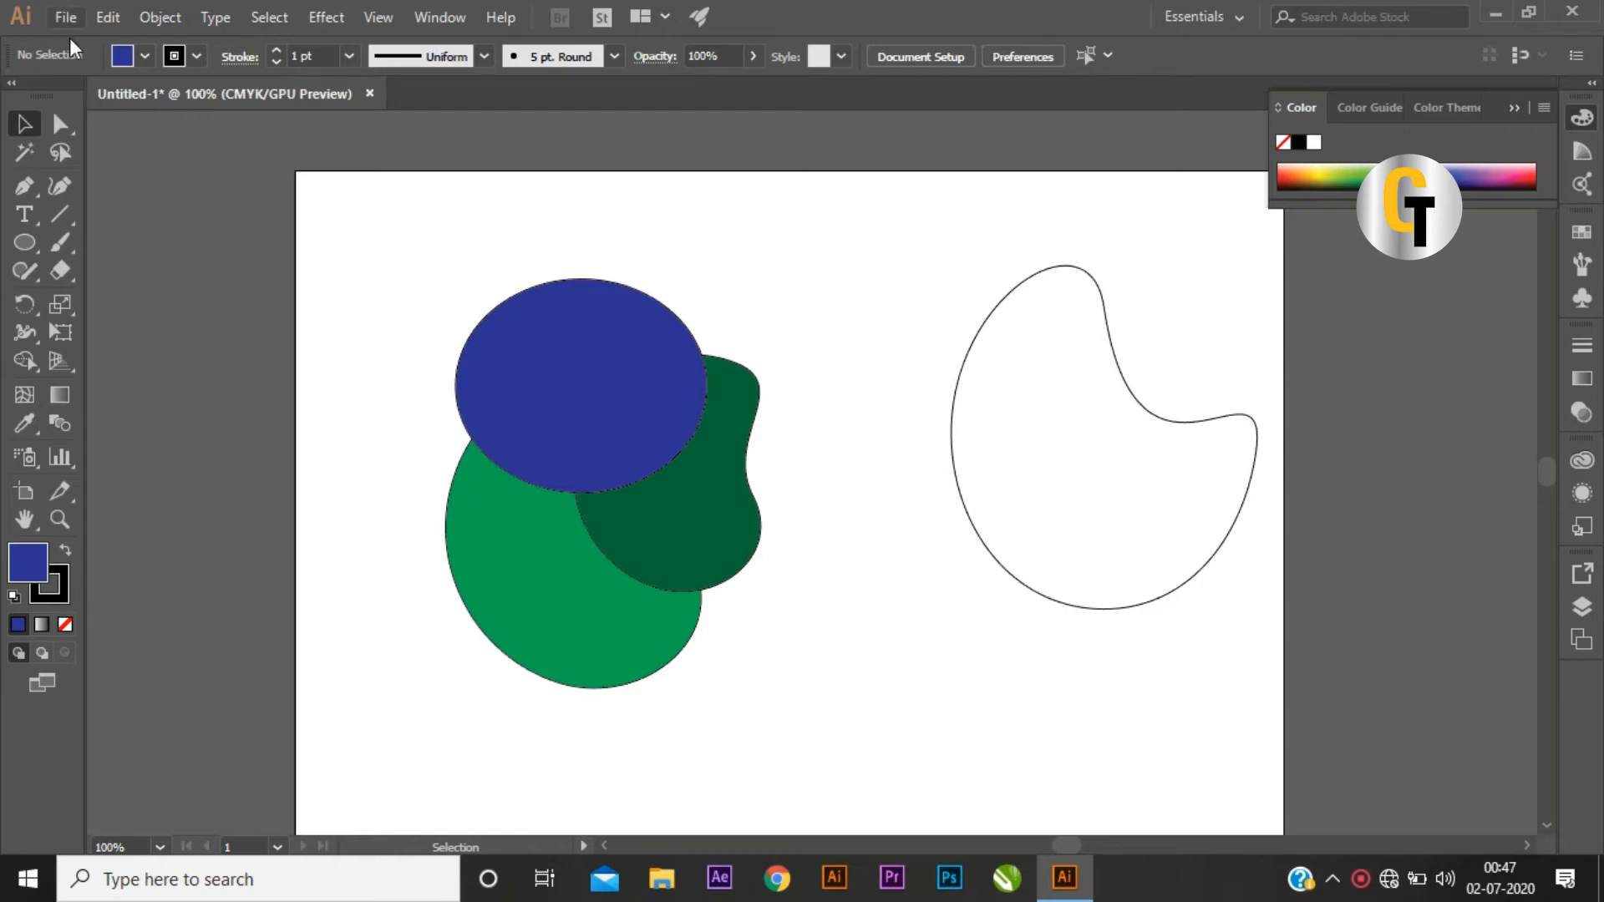
Step: Delete the blue ellipse and both green shapes, leaving only the unfilled outline shape on the artboard
click(601, 418)
key(Delete)
click(642, 462)
key(Delete)
drag(563, 513, 569, 443)
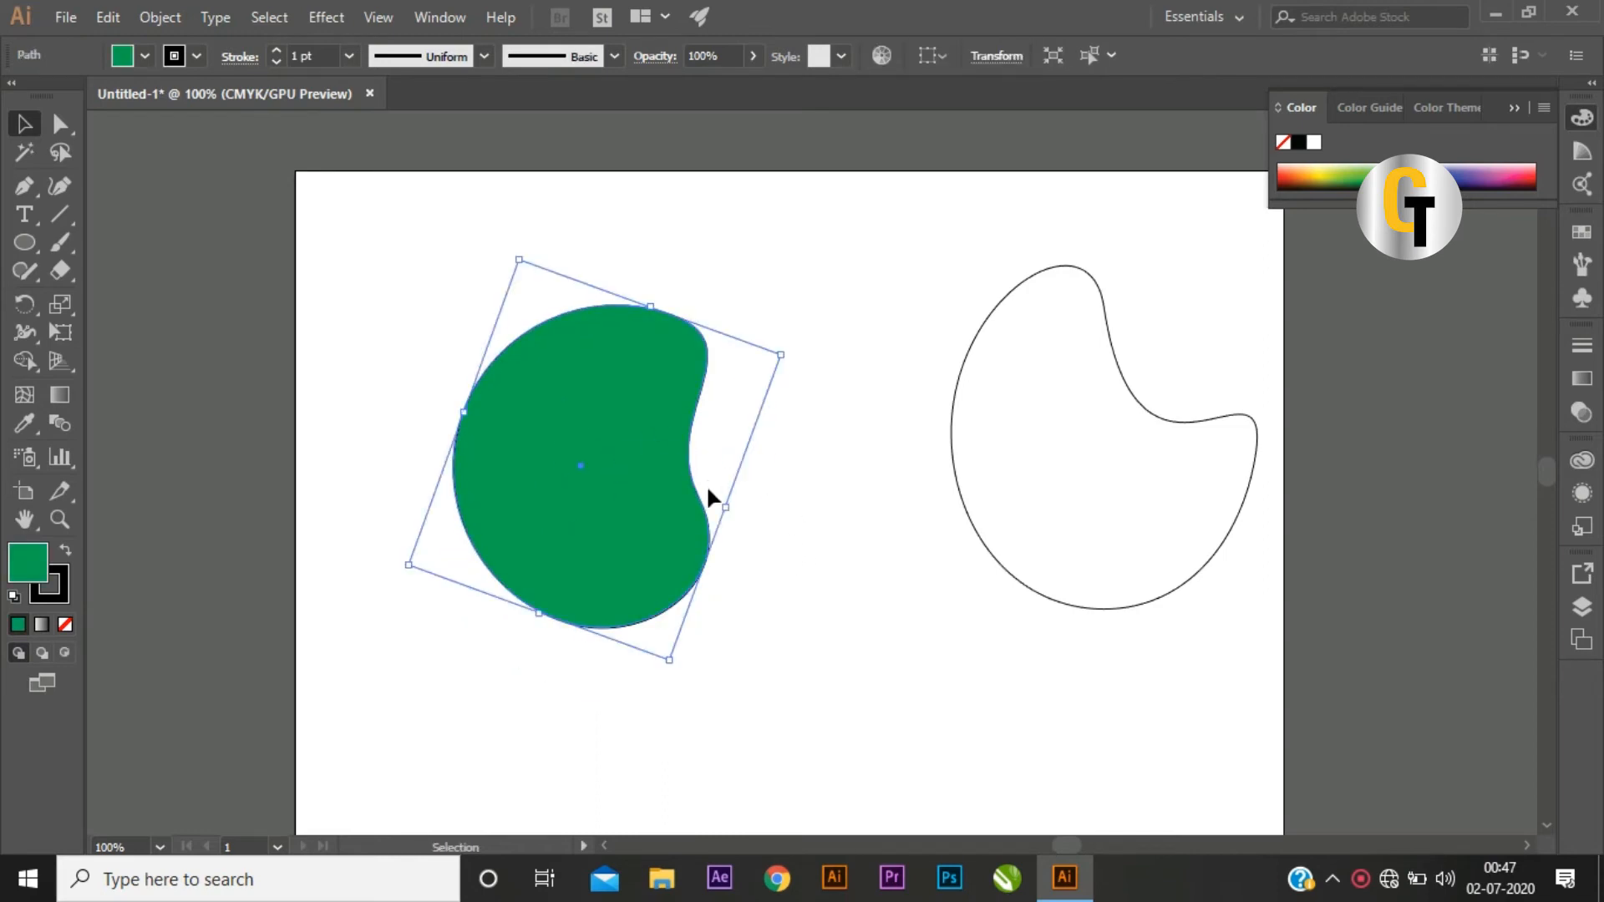
key(Delete)
Step: Move the unfilled outline shape to the middle of the artboard and keep it selected
drag(1103, 450, 913, 492)
drag(1135, 402, 836, 458)
click(1119, 430)
click(1007, 464)
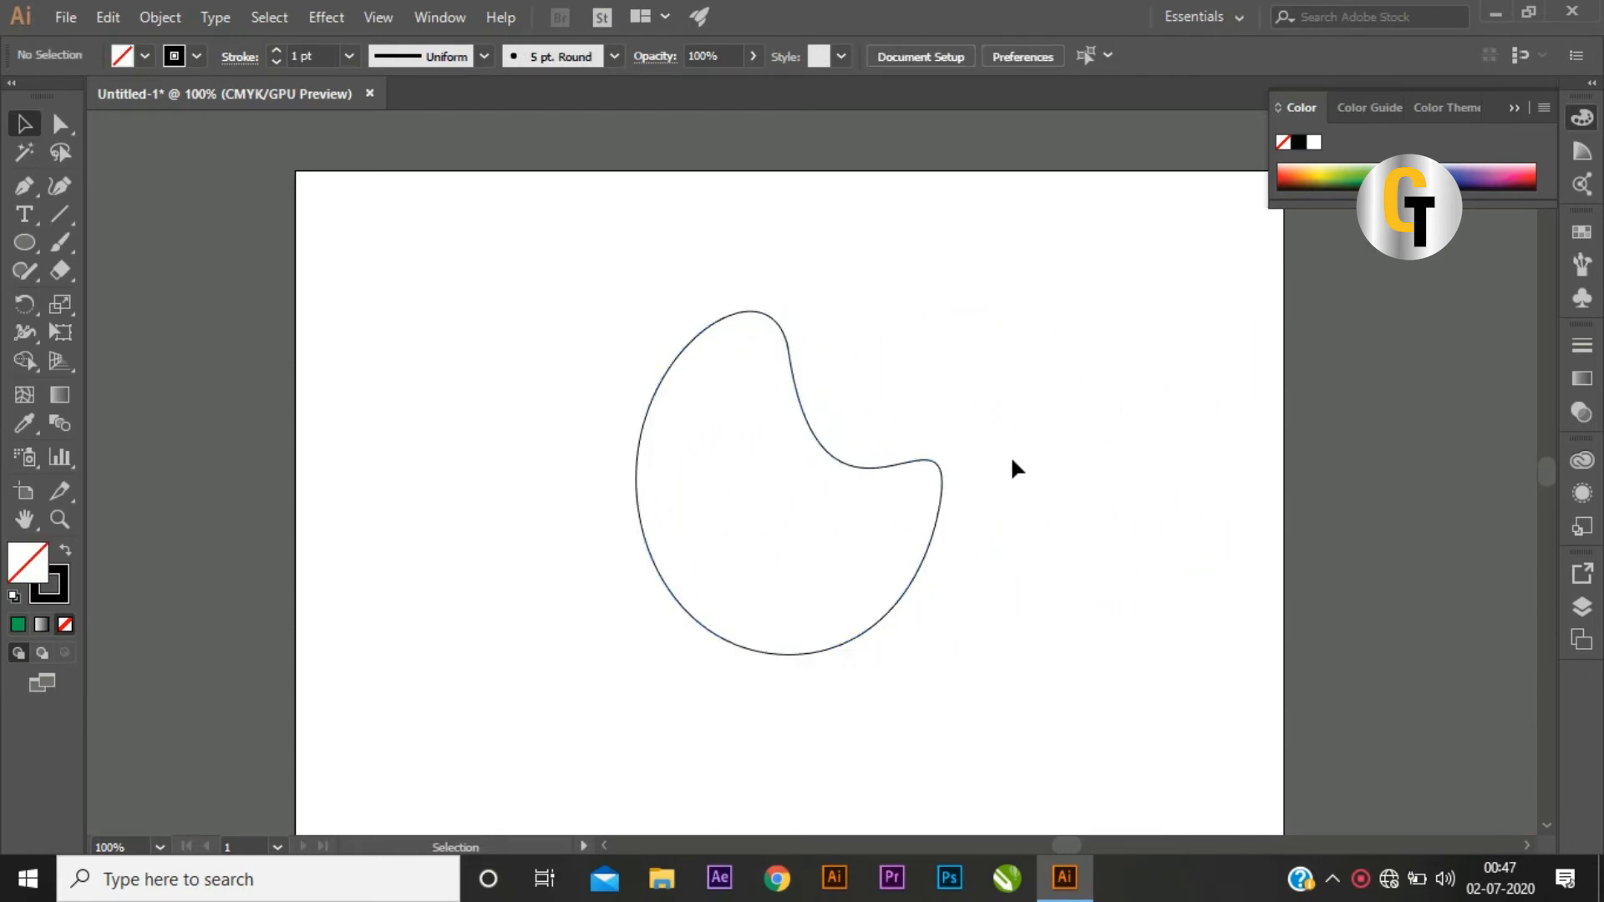
click(829, 452)
click(1008, 339)
click(821, 446)
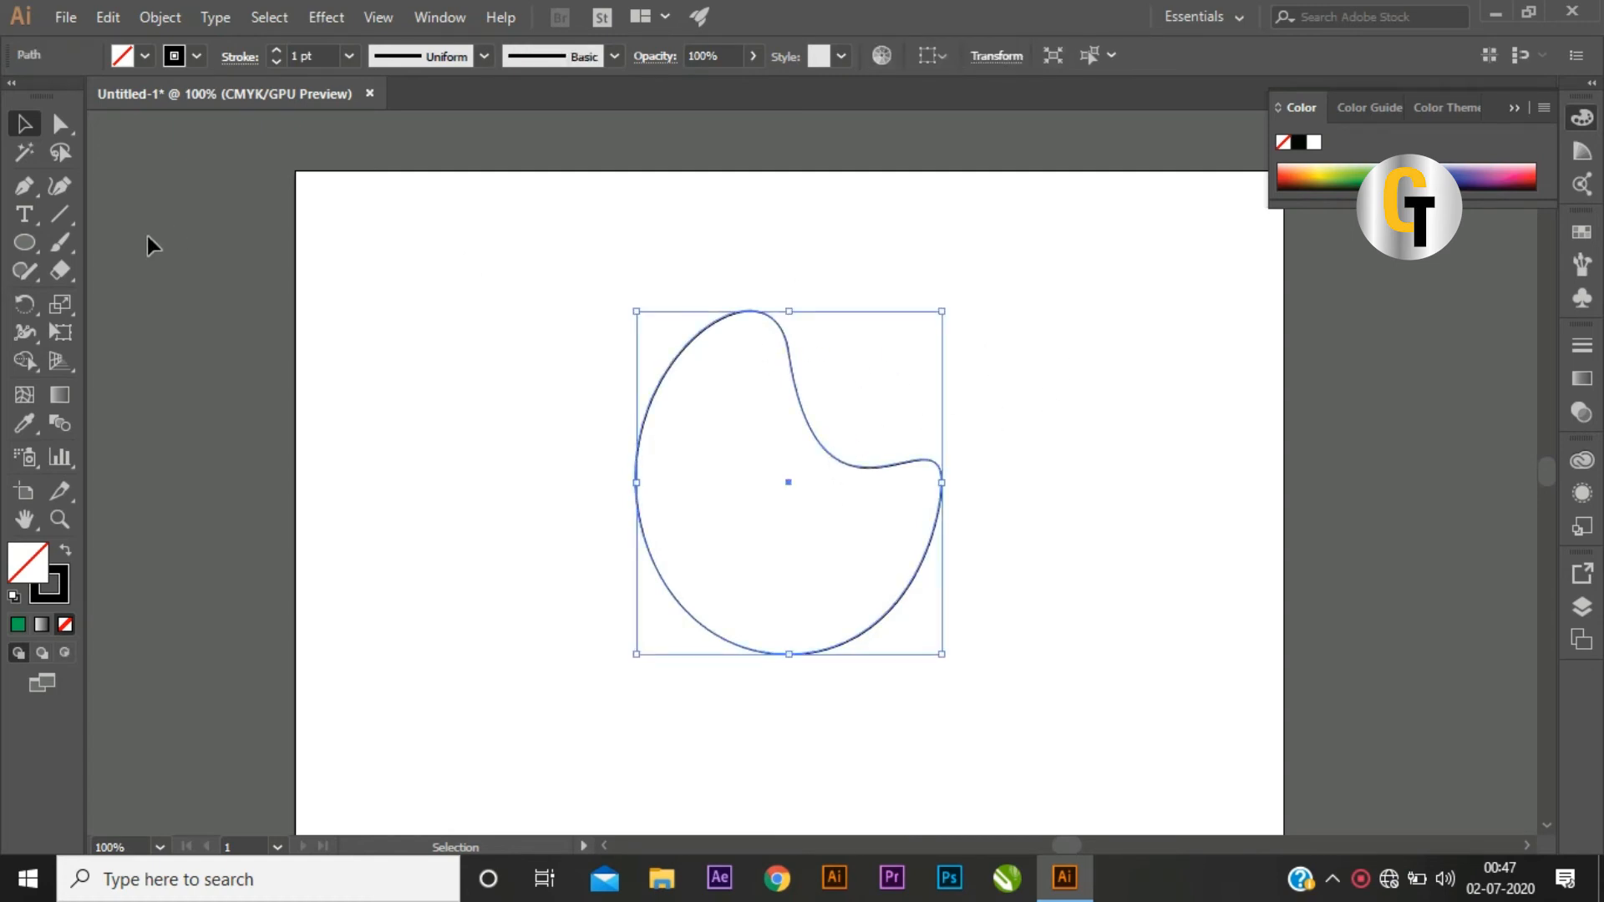
Step: Add three anchor points to the outline with the Add Anchor Point tool: upper-left, lower-left and lower-right curves
click(29, 189)
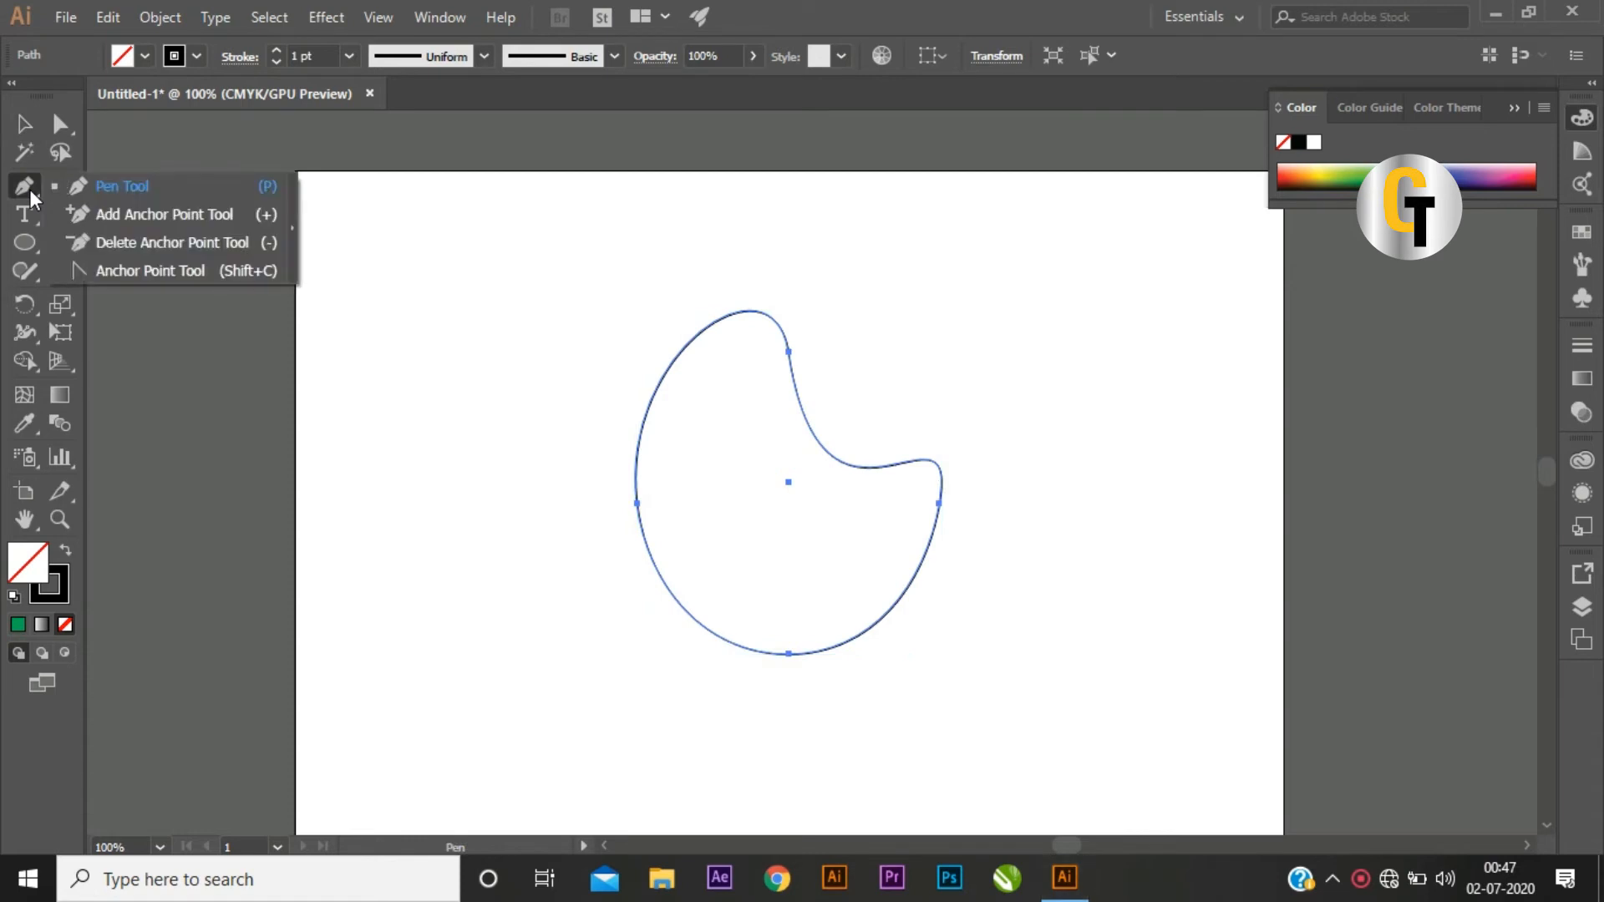
click(135, 218)
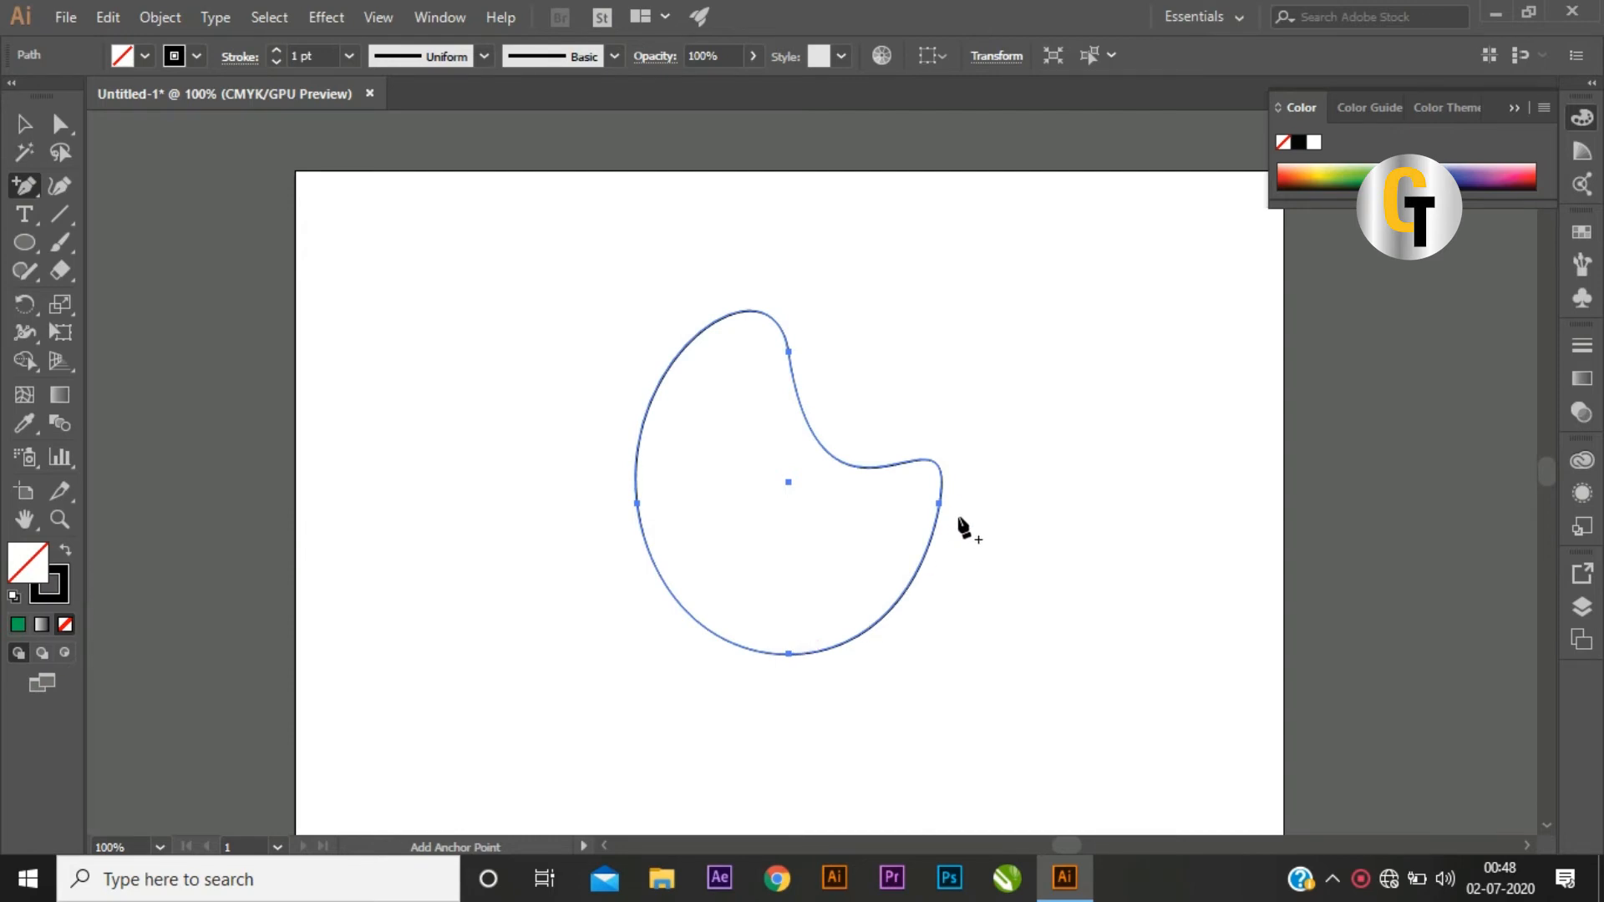
click(681, 352)
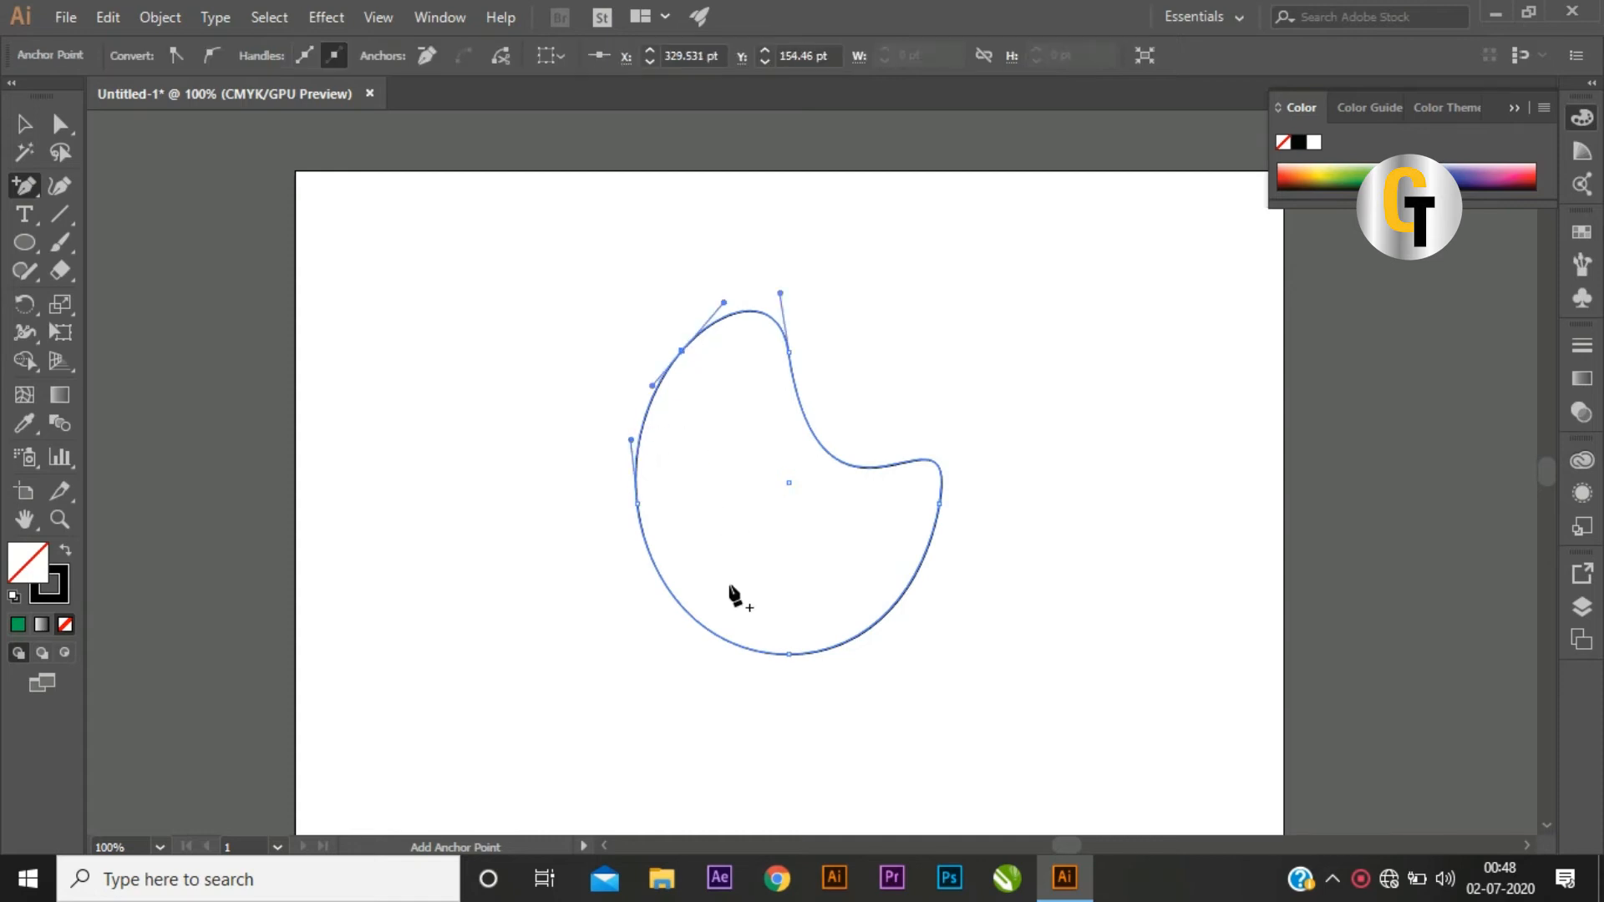
click(672, 594)
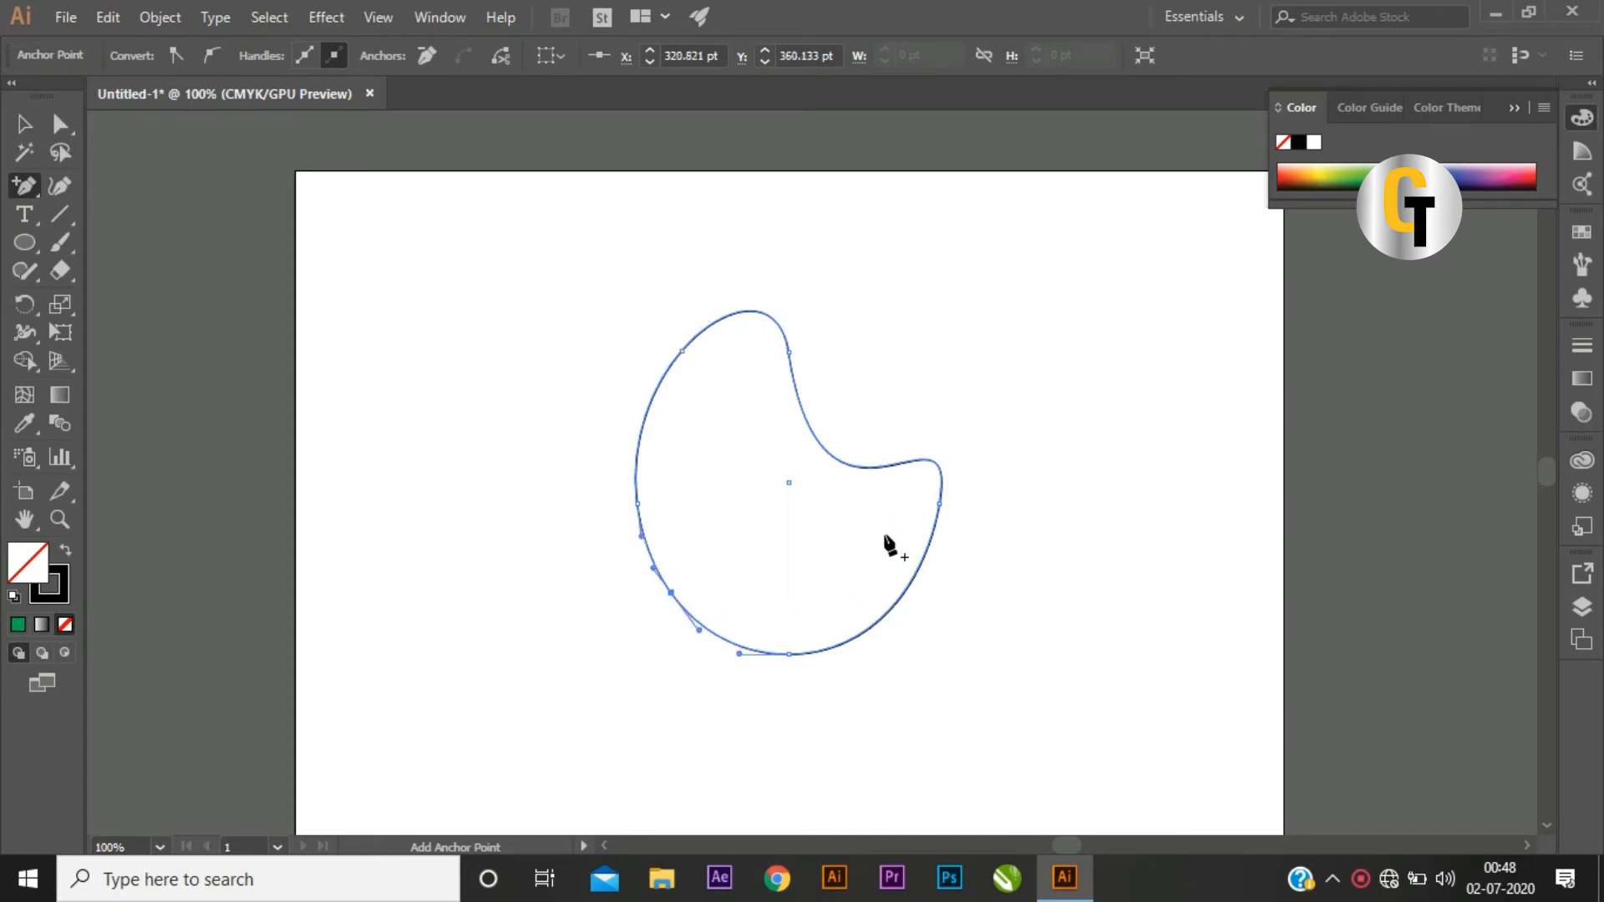
click(902, 594)
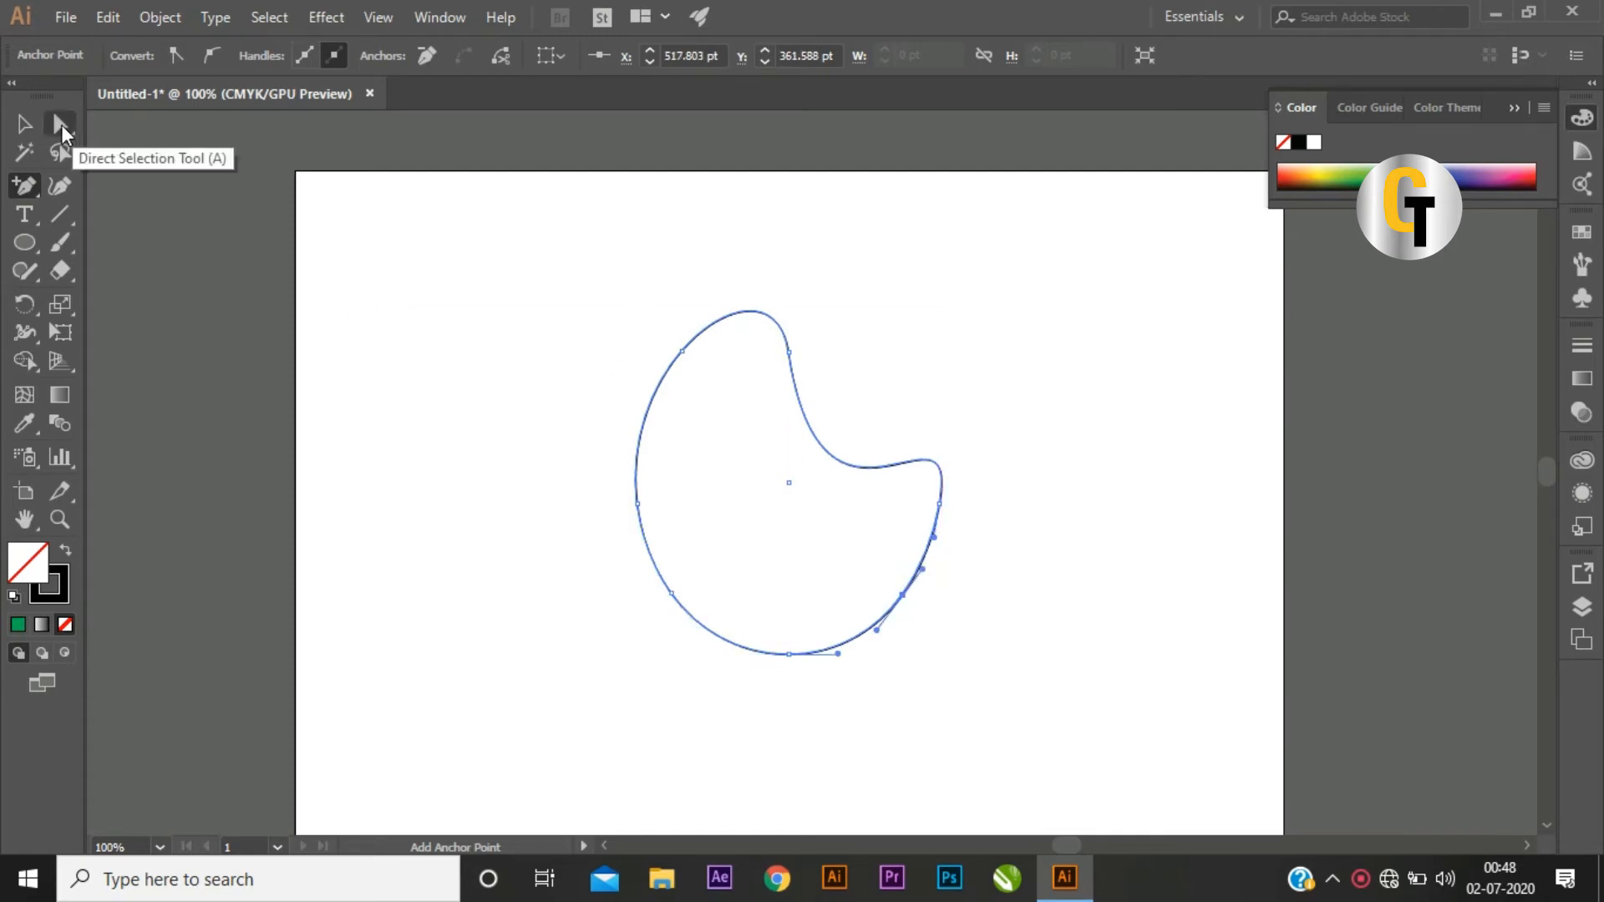
Step: Bend the shape's left side inward by rotating the handles of its lower-left and upper-left anchor points with Direct Selection
click(61, 126)
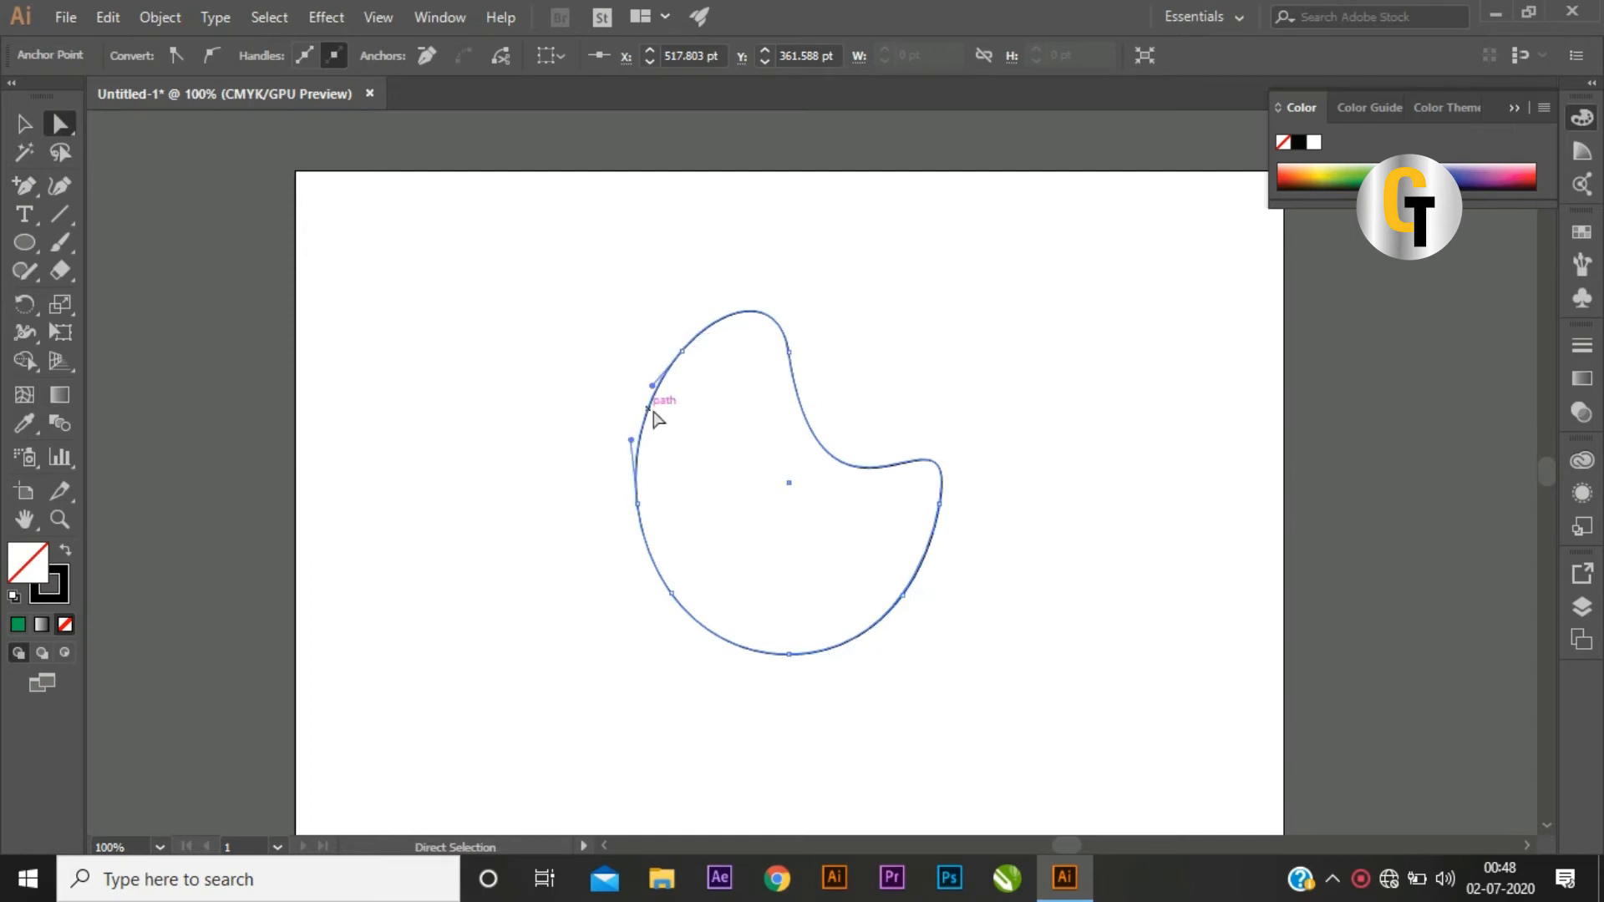
click(672, 592)
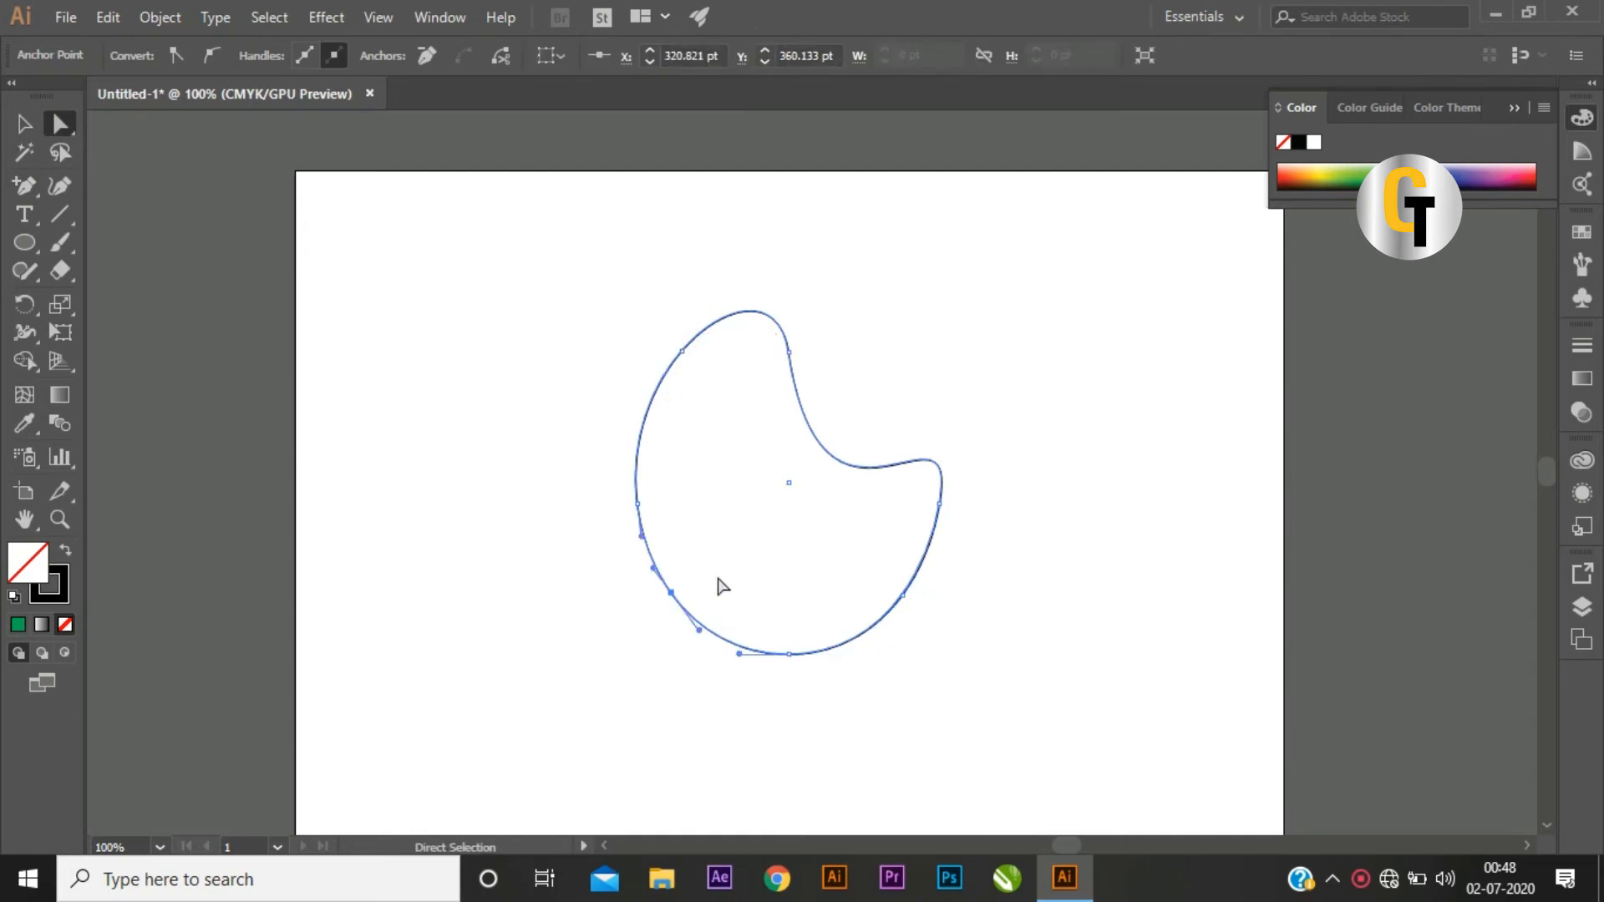
drag(700, 630, 657, 645)
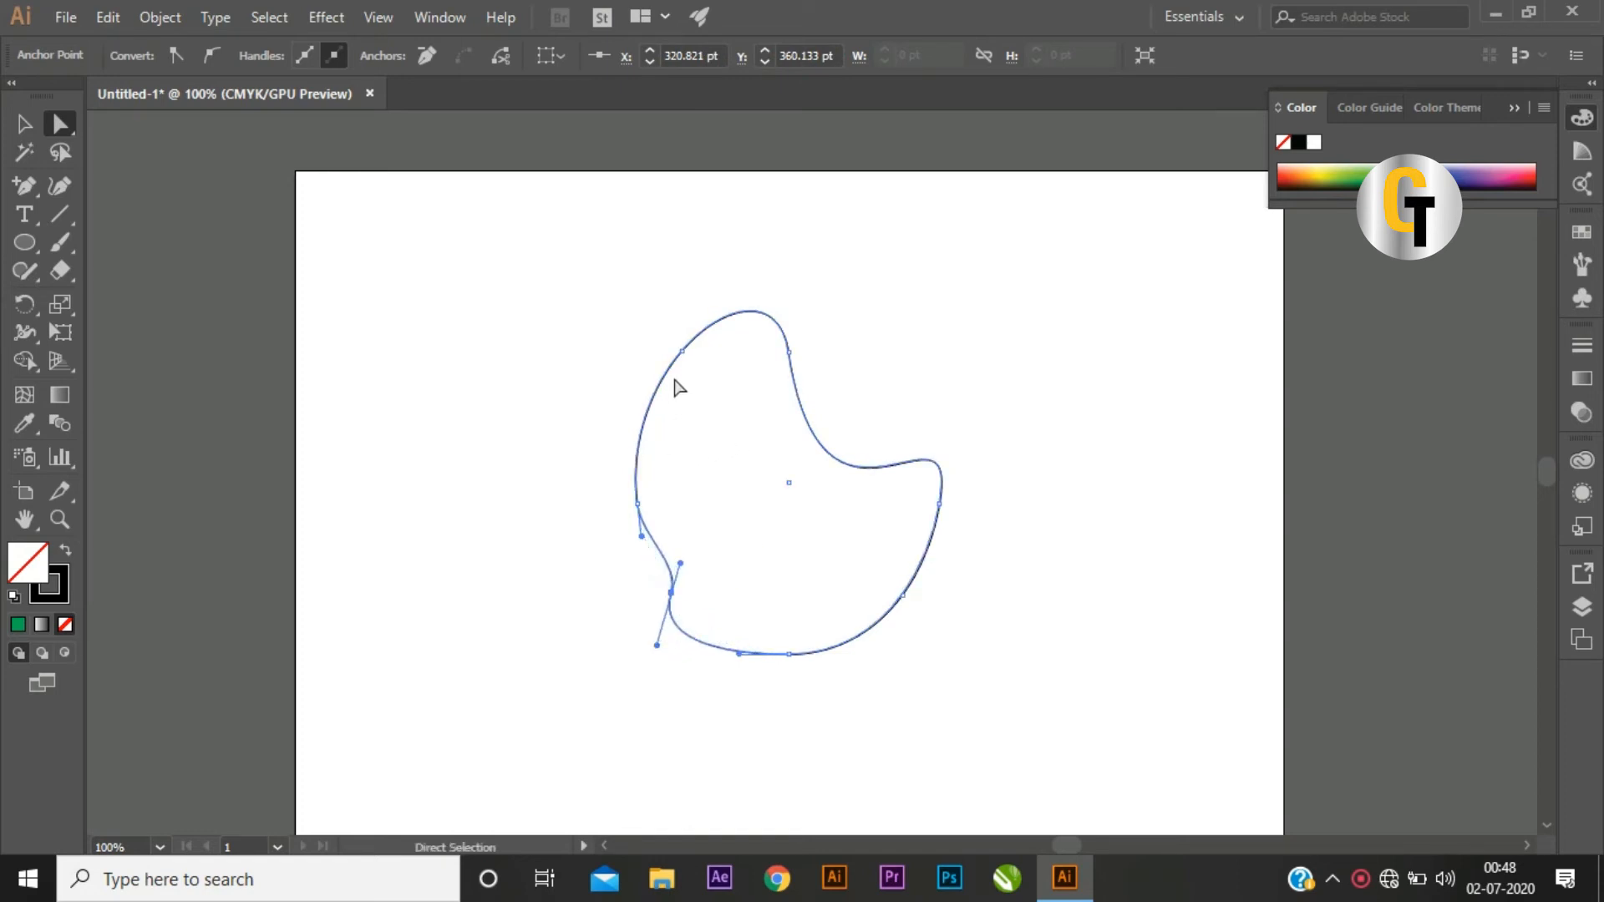
click(683, 351)
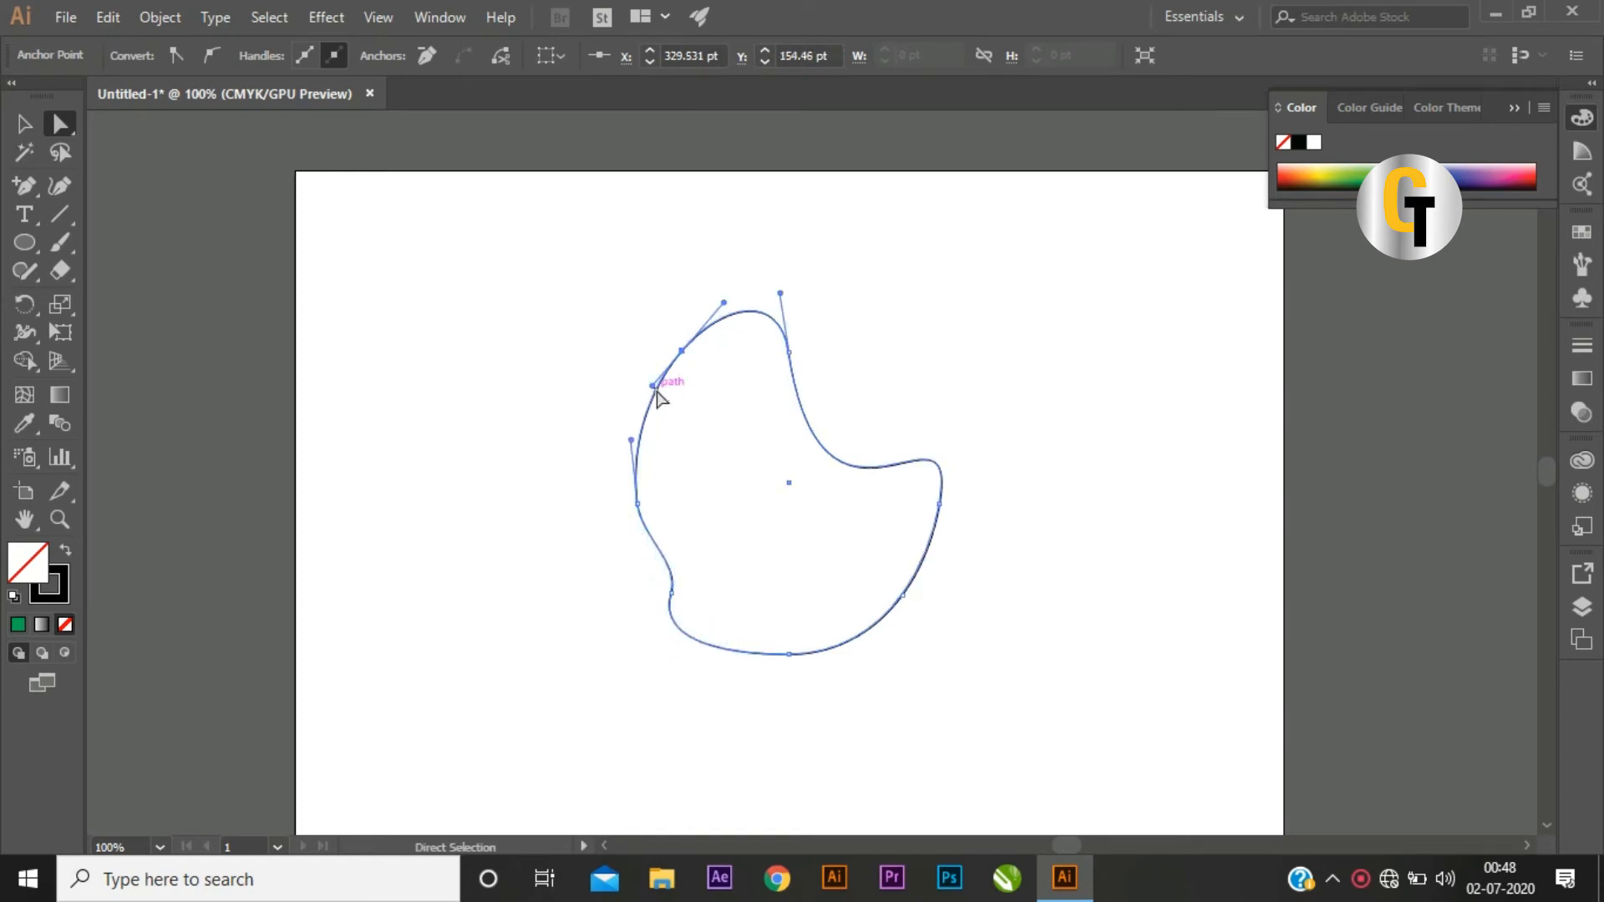
drag(653, 387, 681, 421)
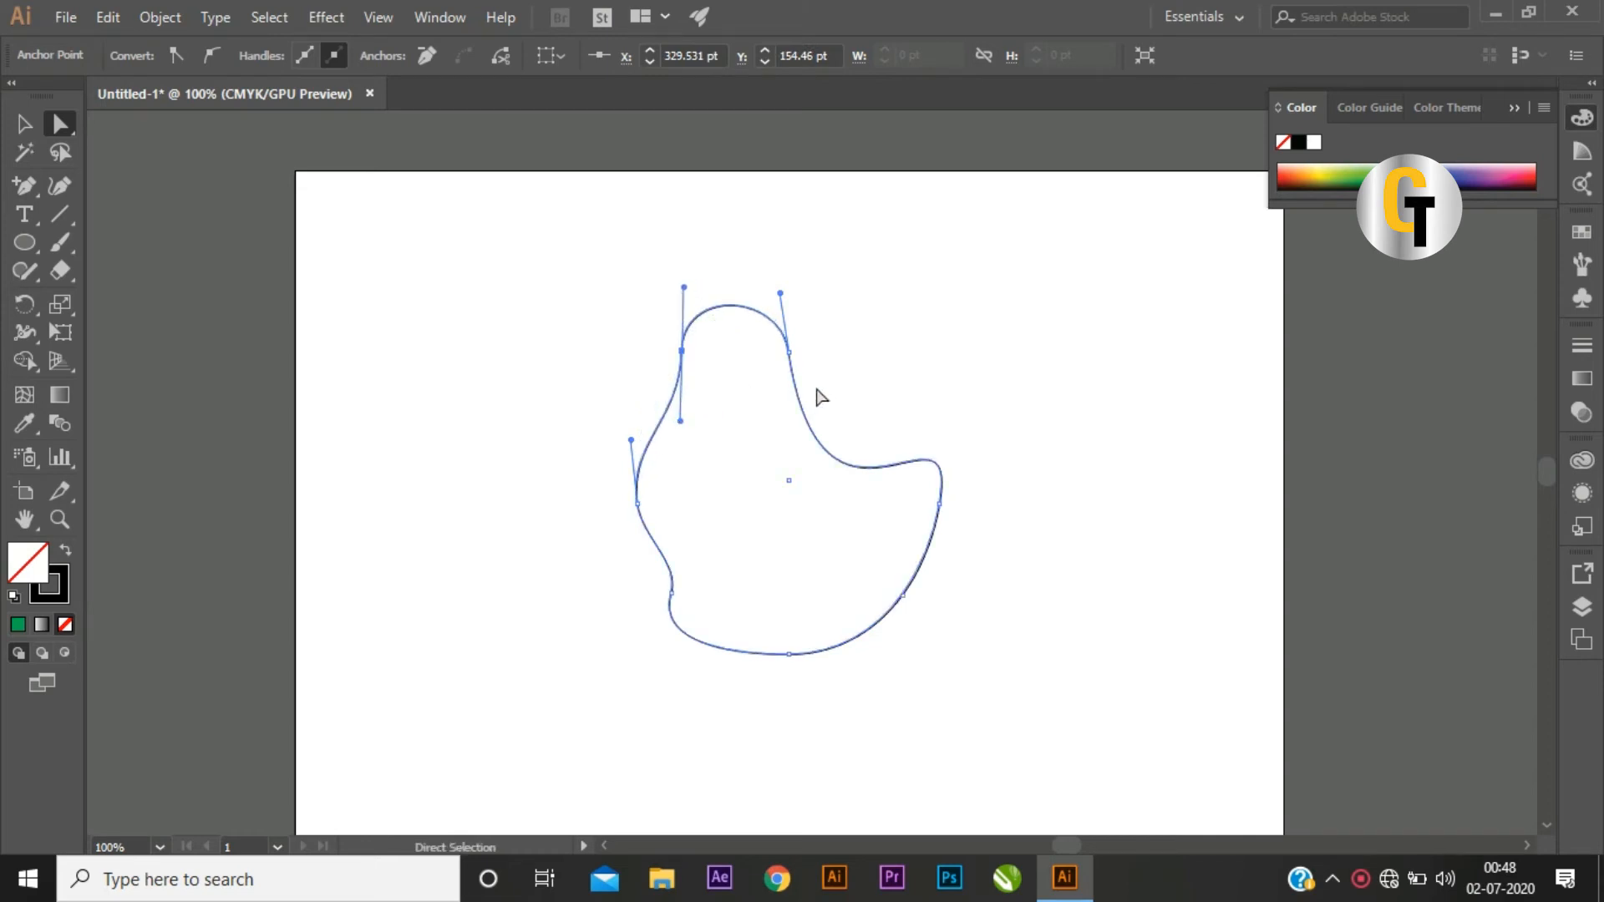
Step: Reshape the right side into a rounded bulge by rotating the handles of the right and lower-right anchor points
click(940, 505)
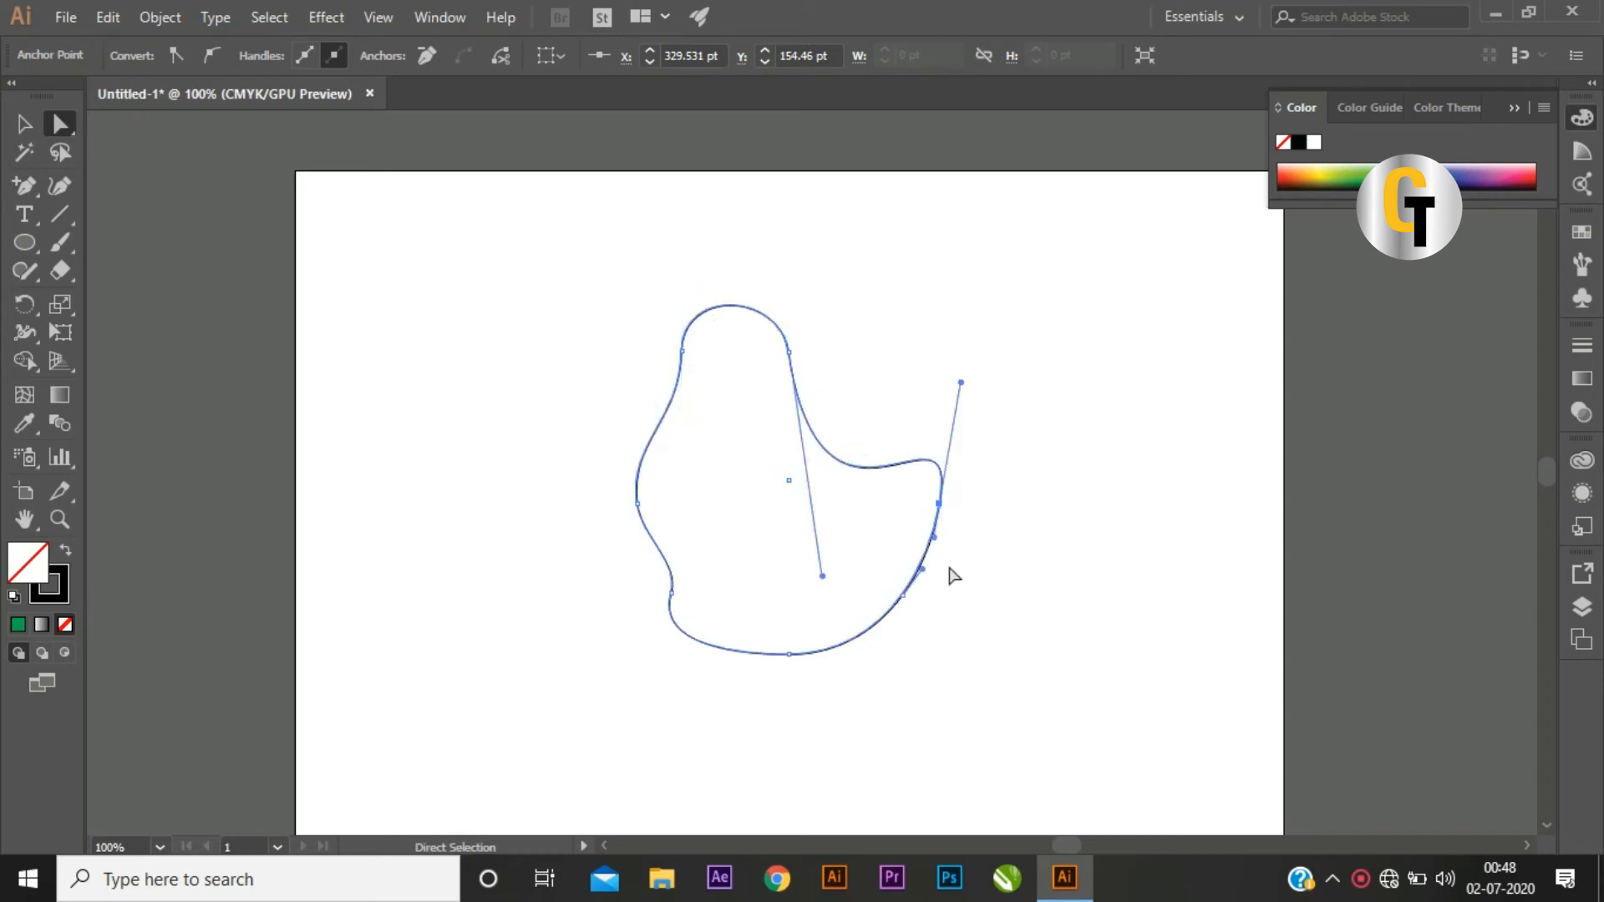
drag(933, 537, 965, 546)
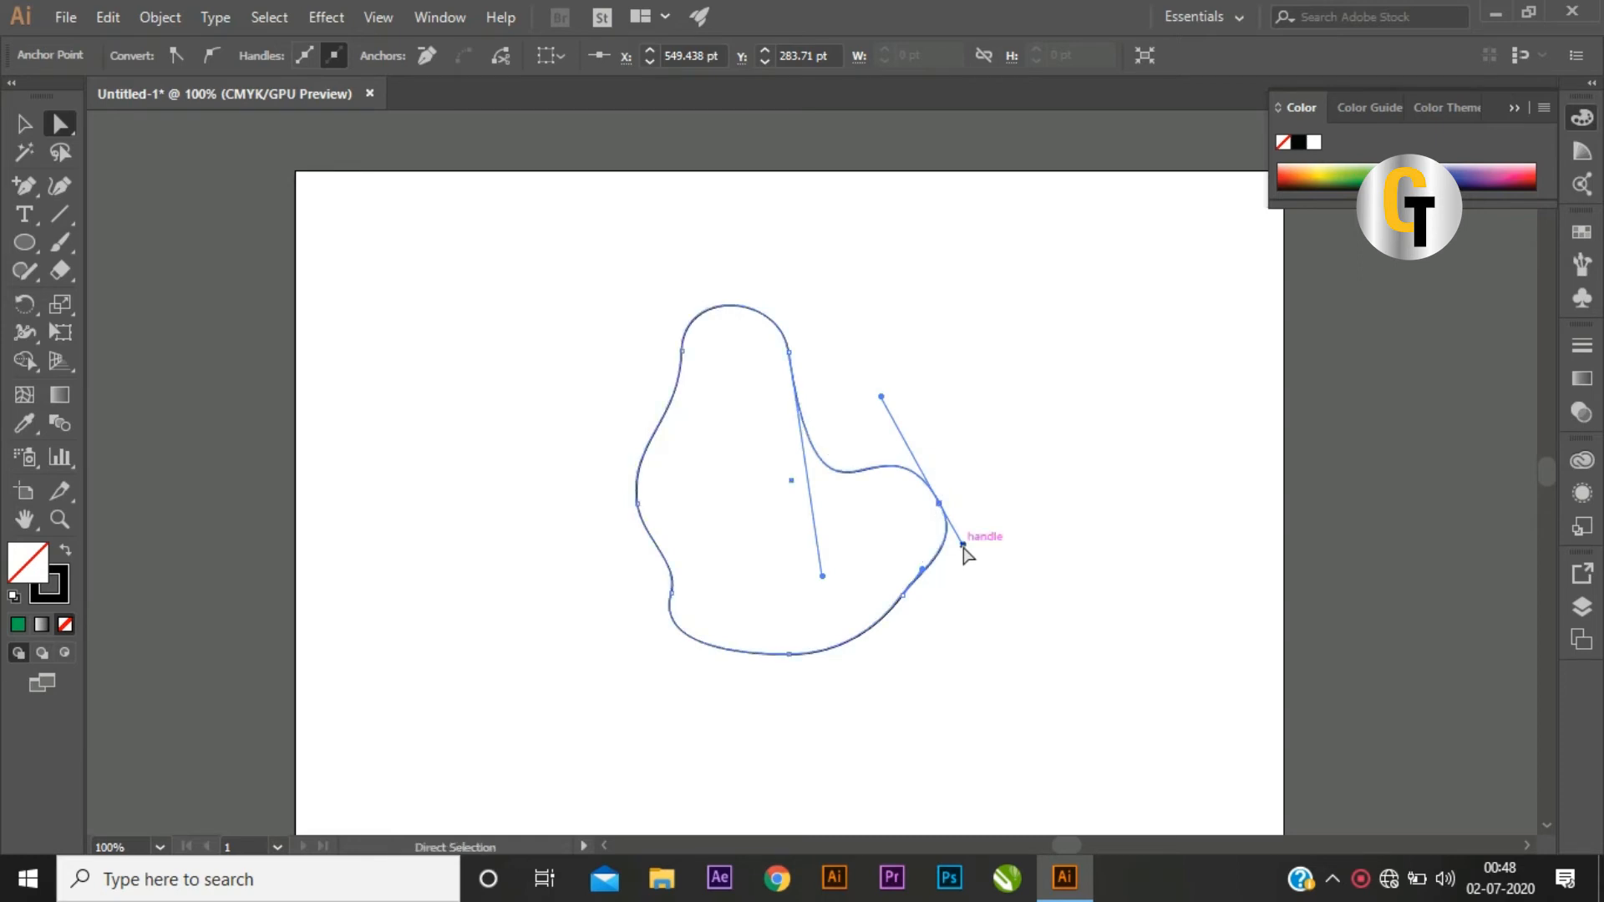
click(902, 595)
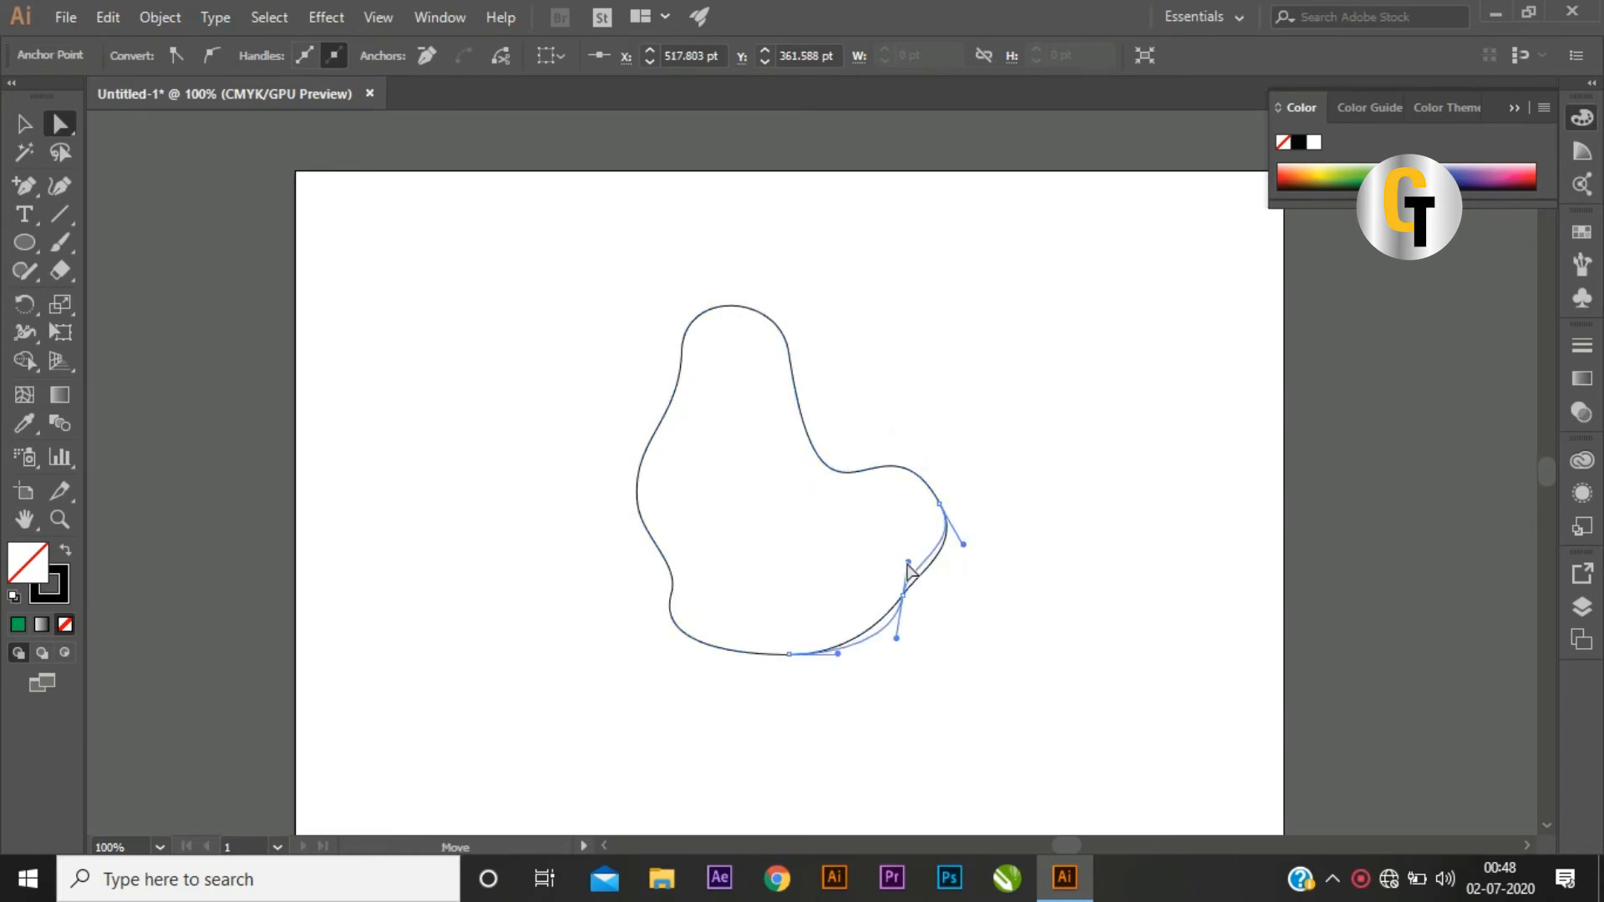
Step: Delete the outline's right, bottom, left and upper-left anchor points with the Delete Anchor Point tool
click(26, 184)
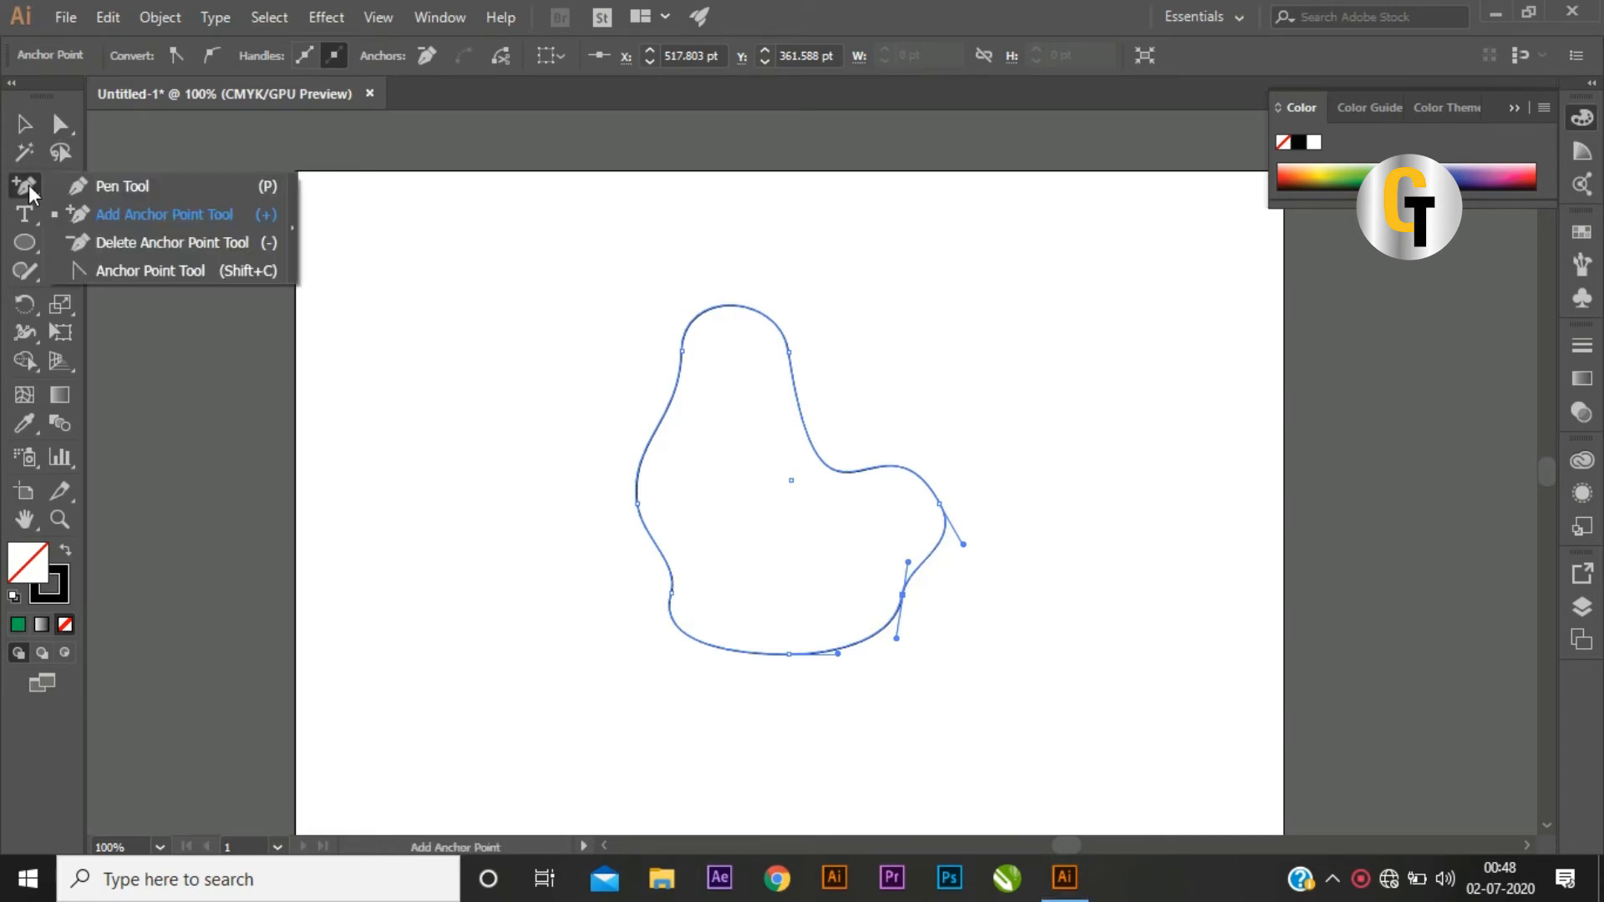
click(137, 244)
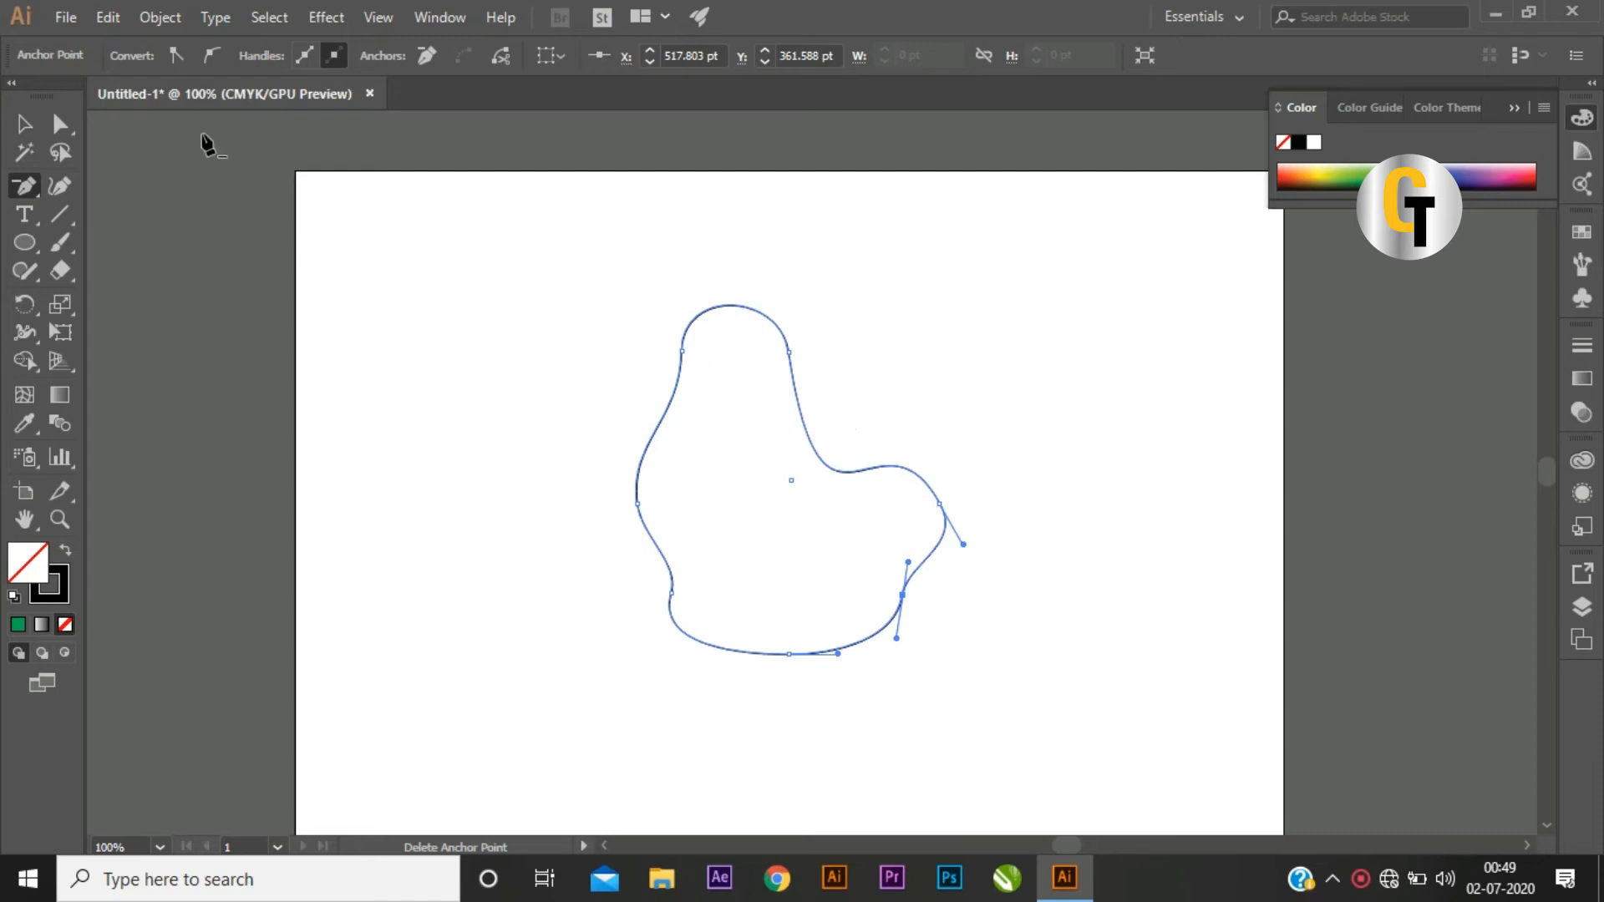
click(28, 190)
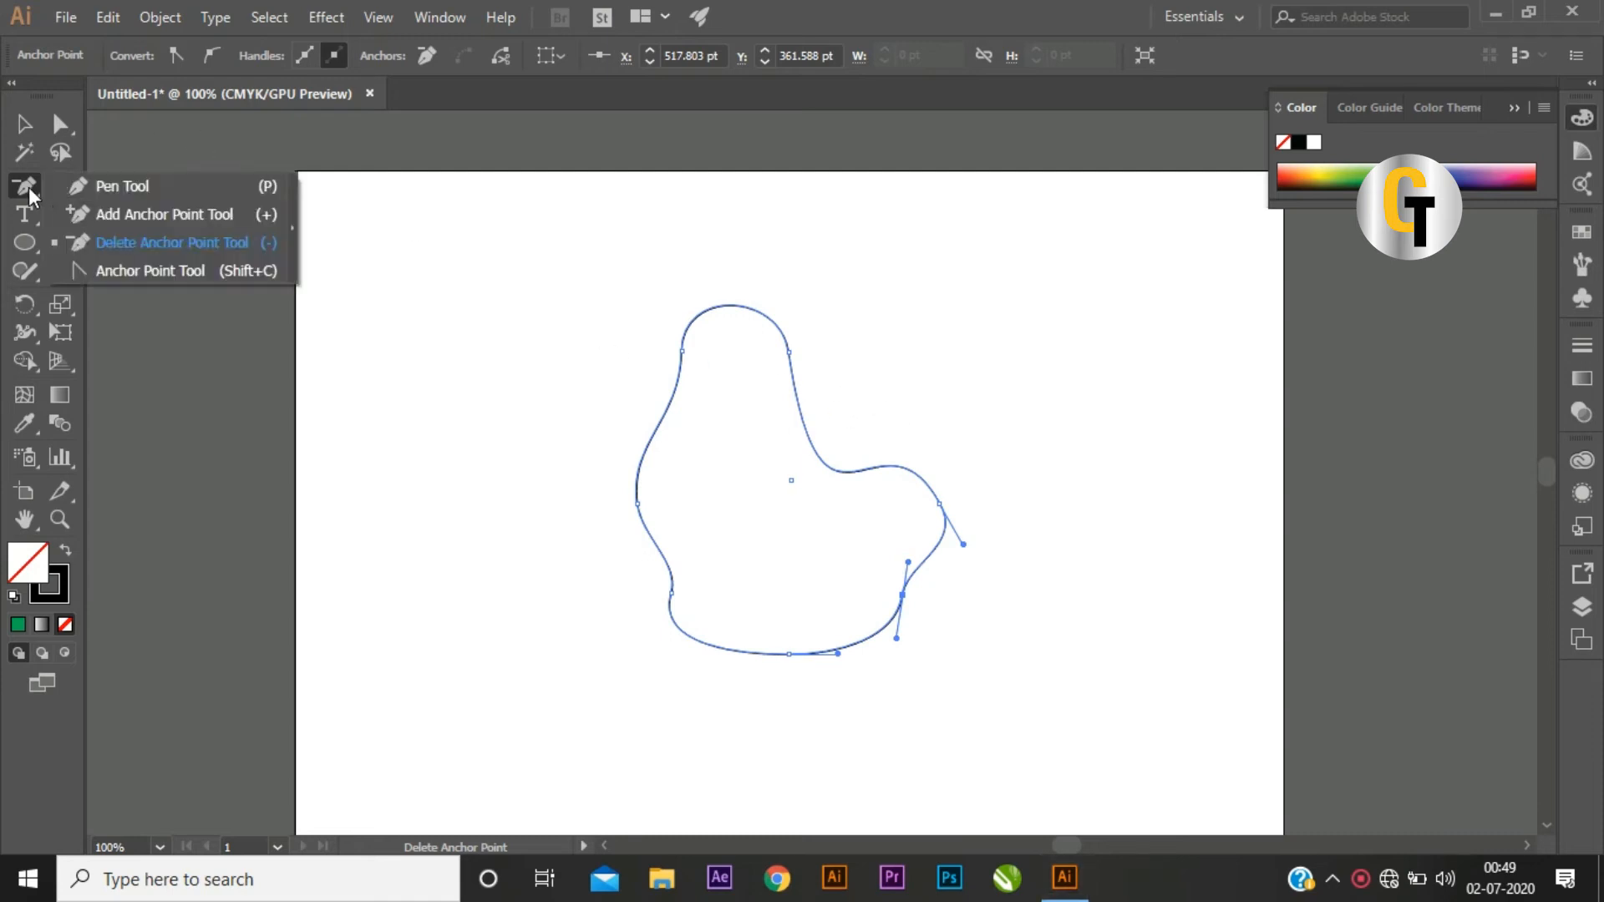
click(144, 243)
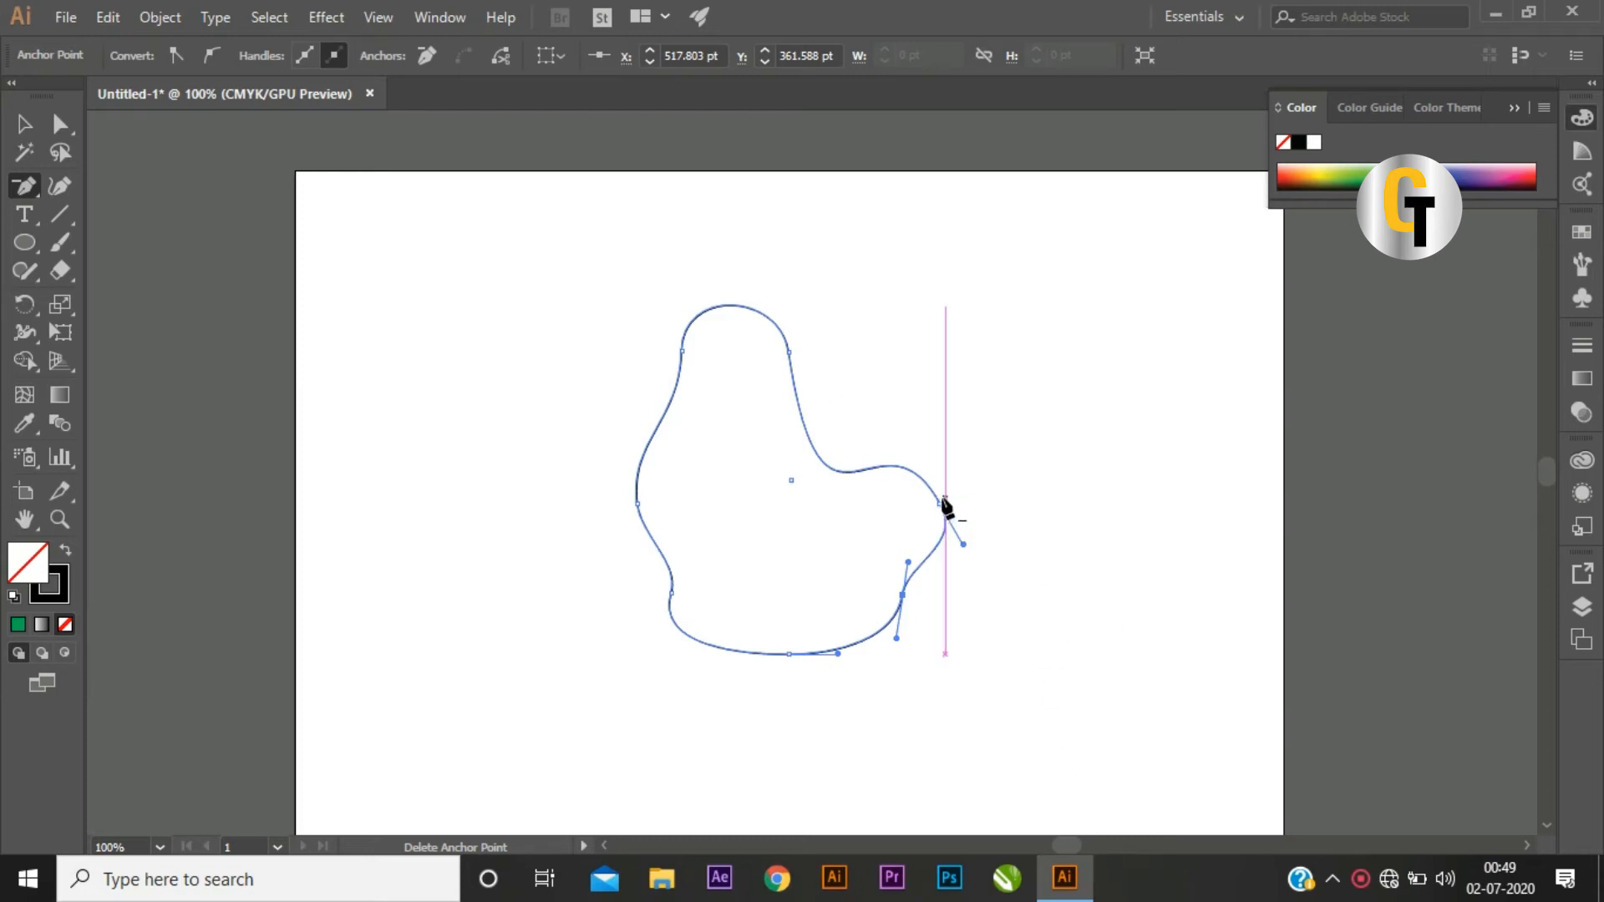
click(26, 190)
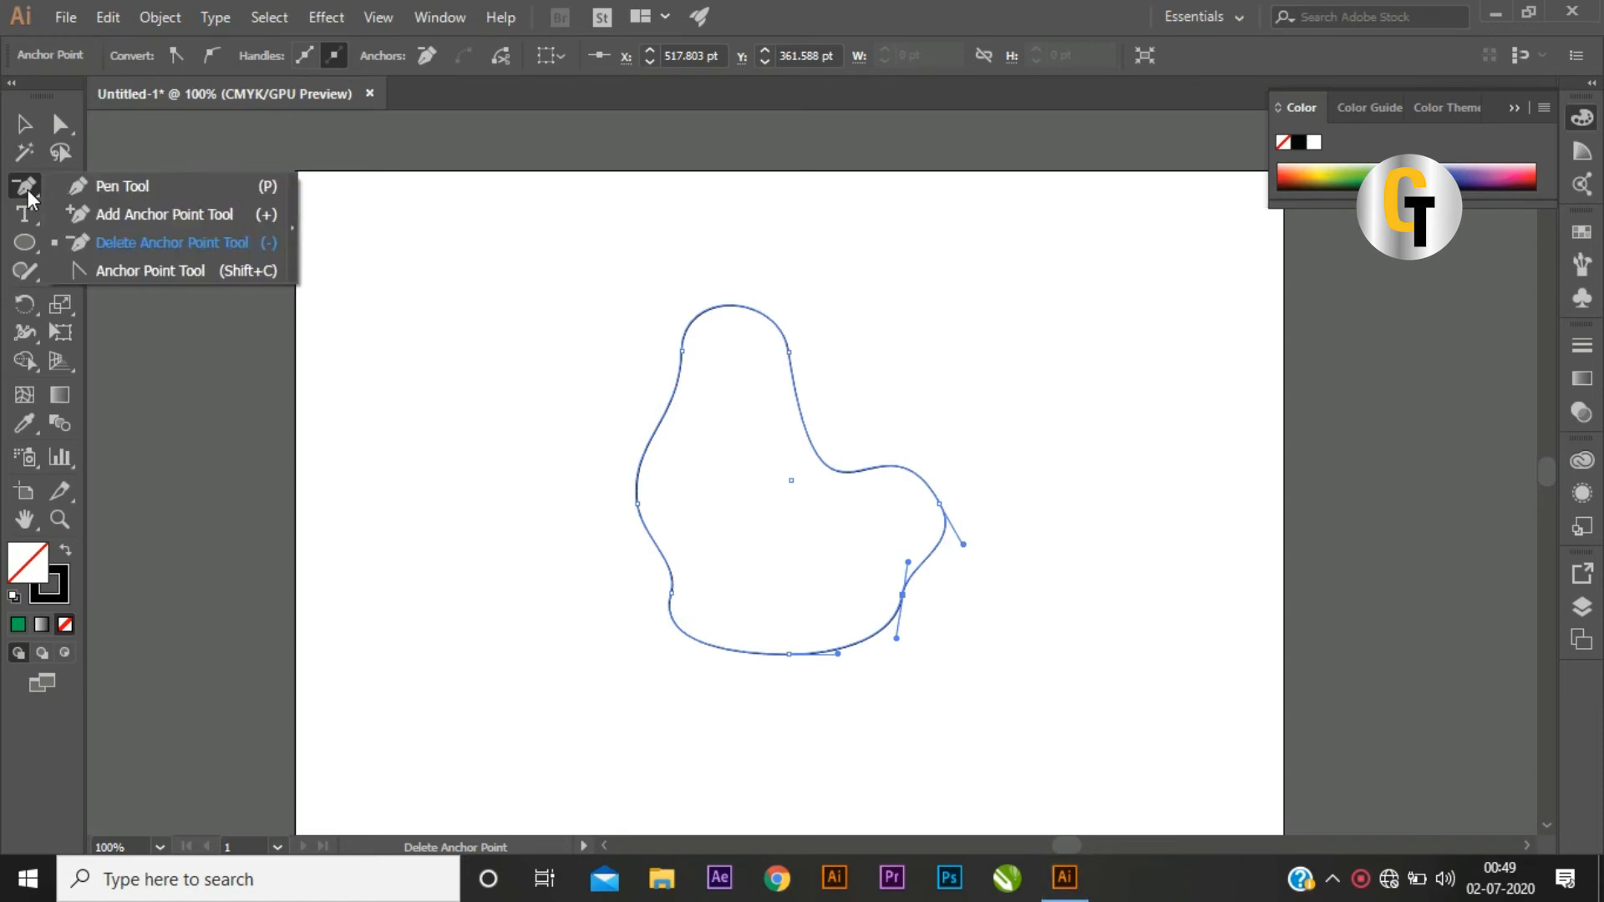
click(127, 243)
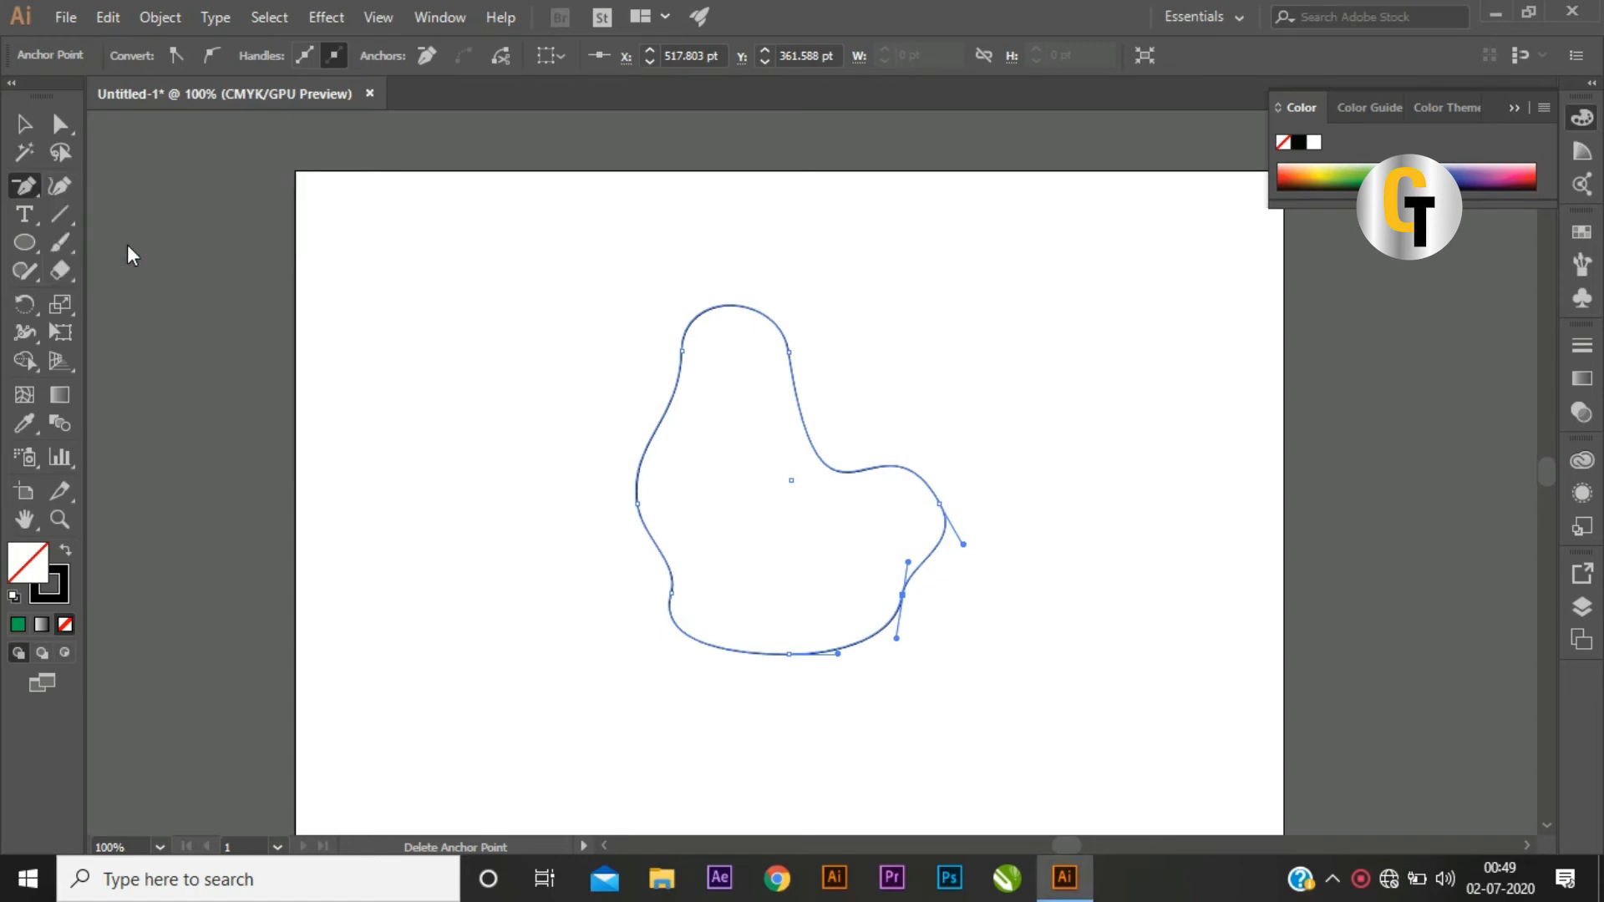
click(937, 506)
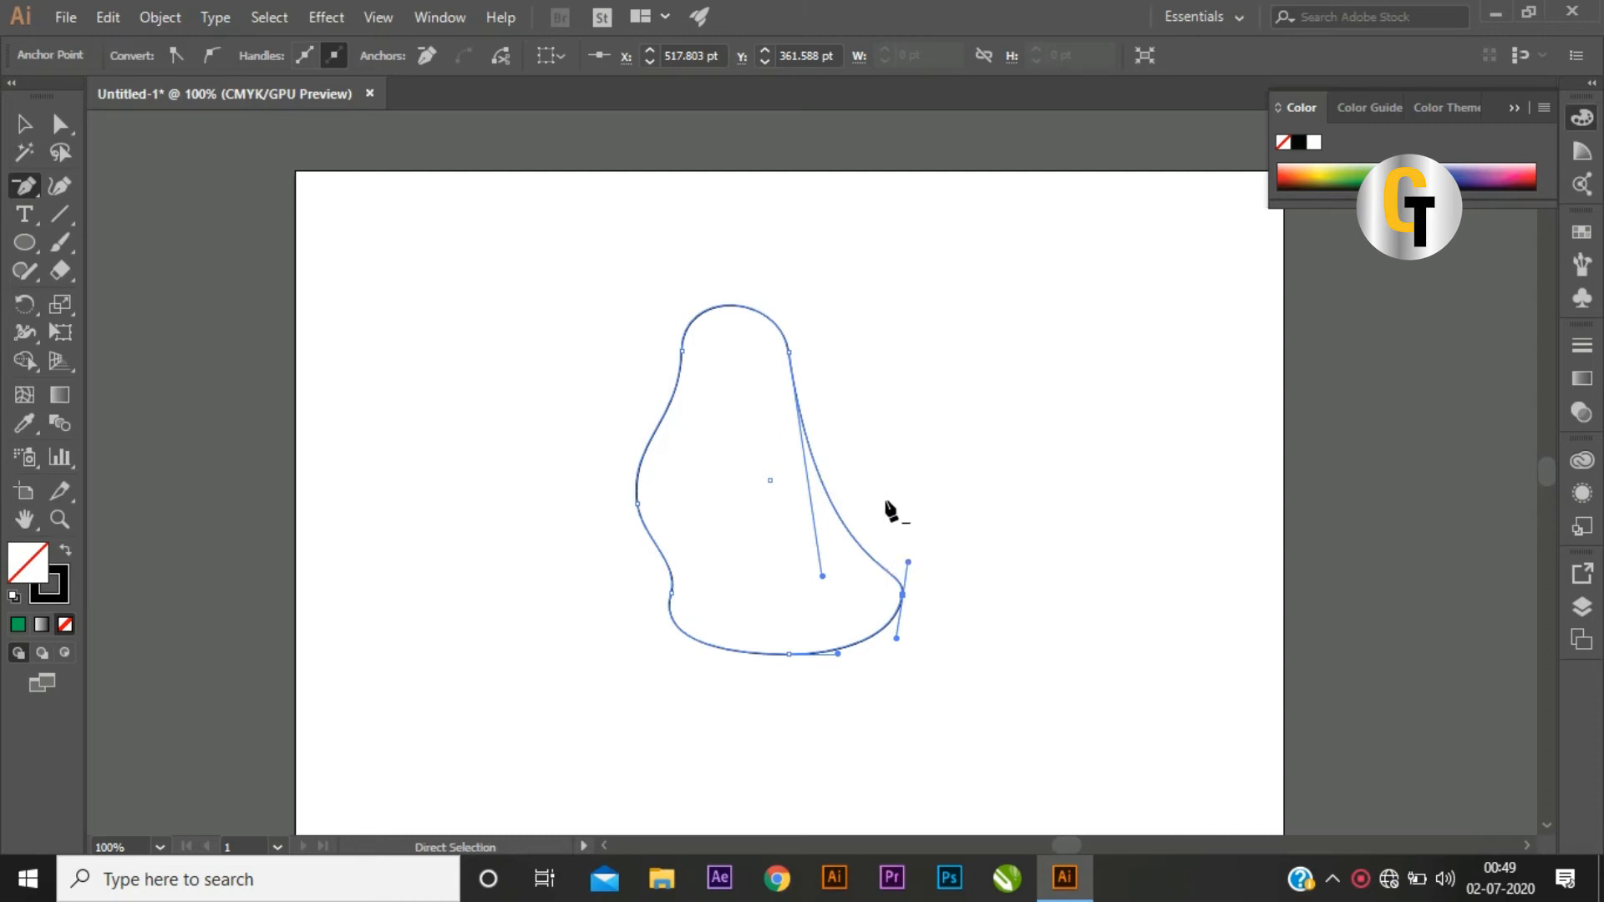
key(ctrl+z)
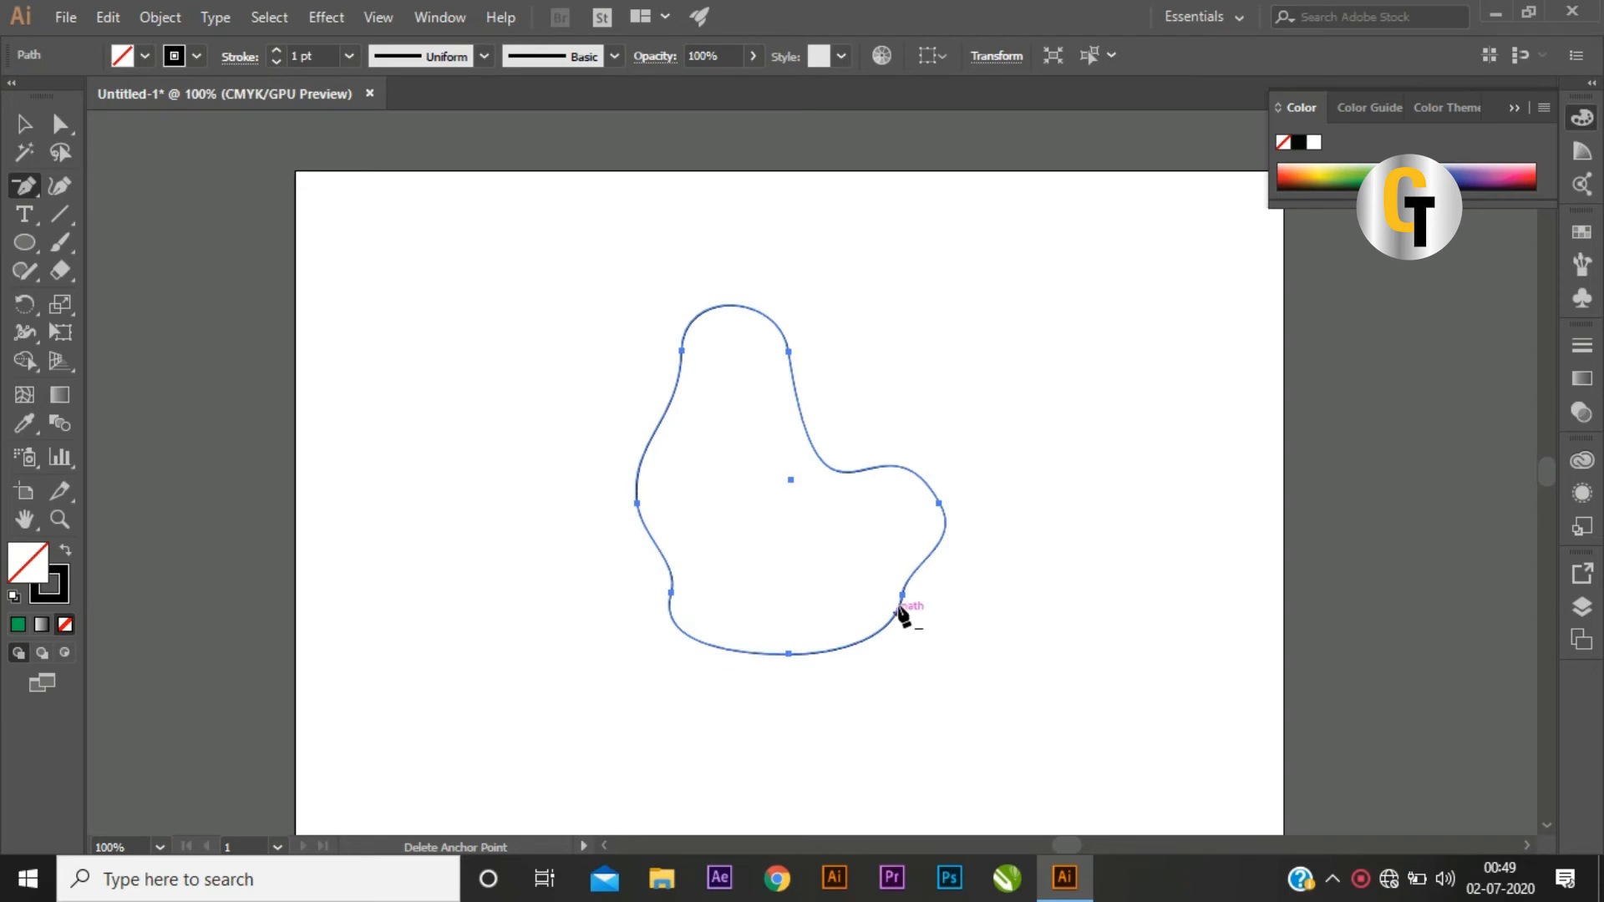
click(939, 504)
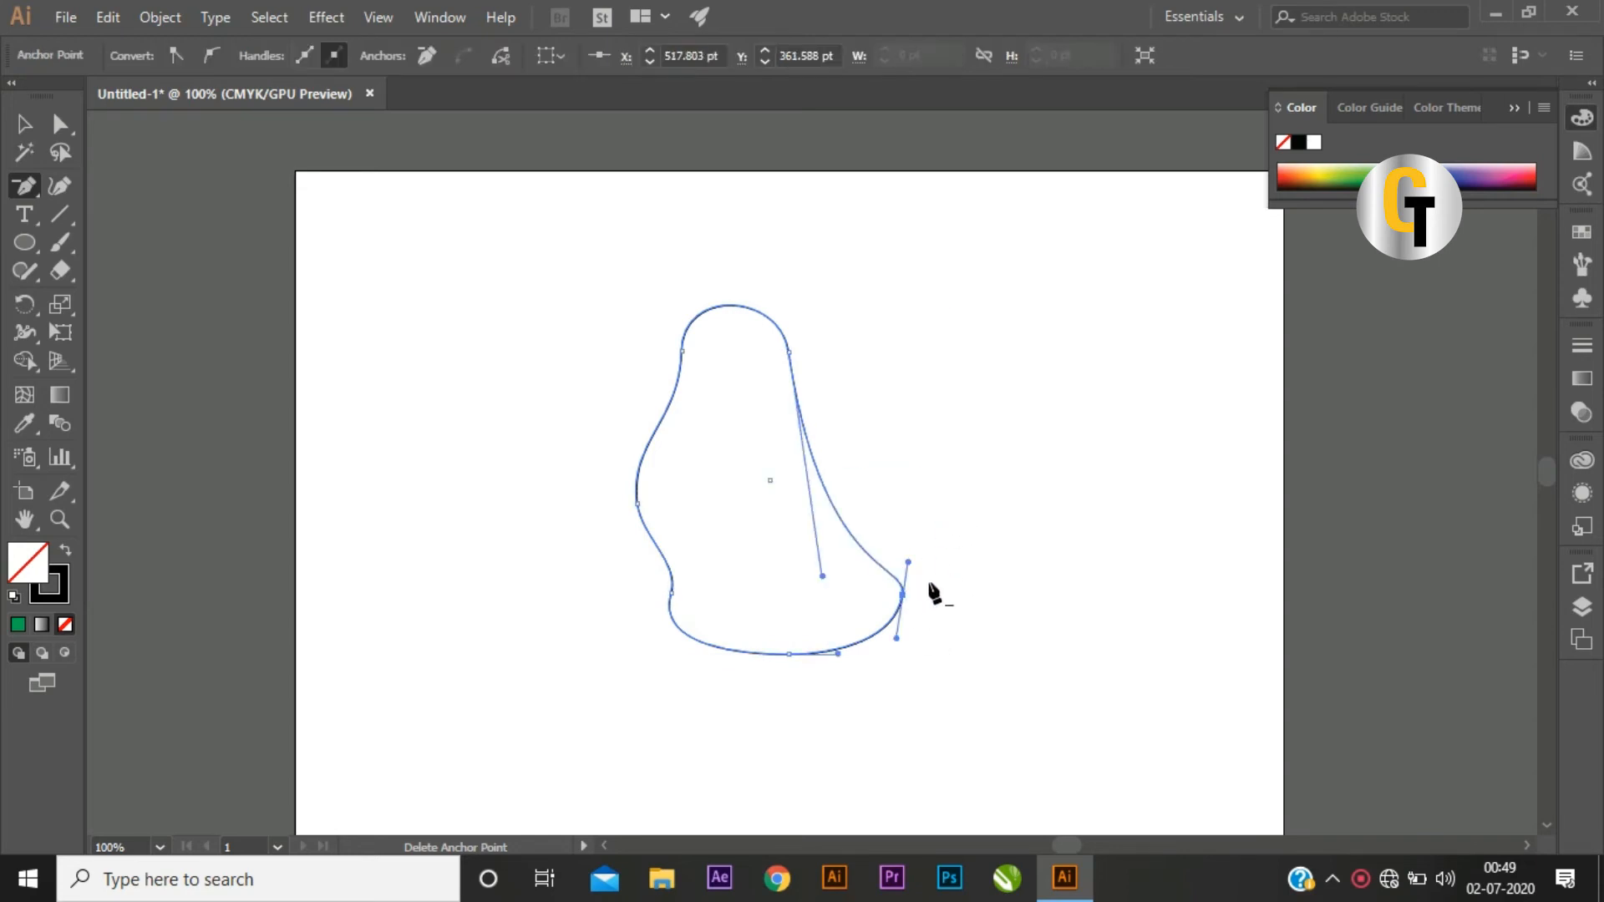
click(790, 655)
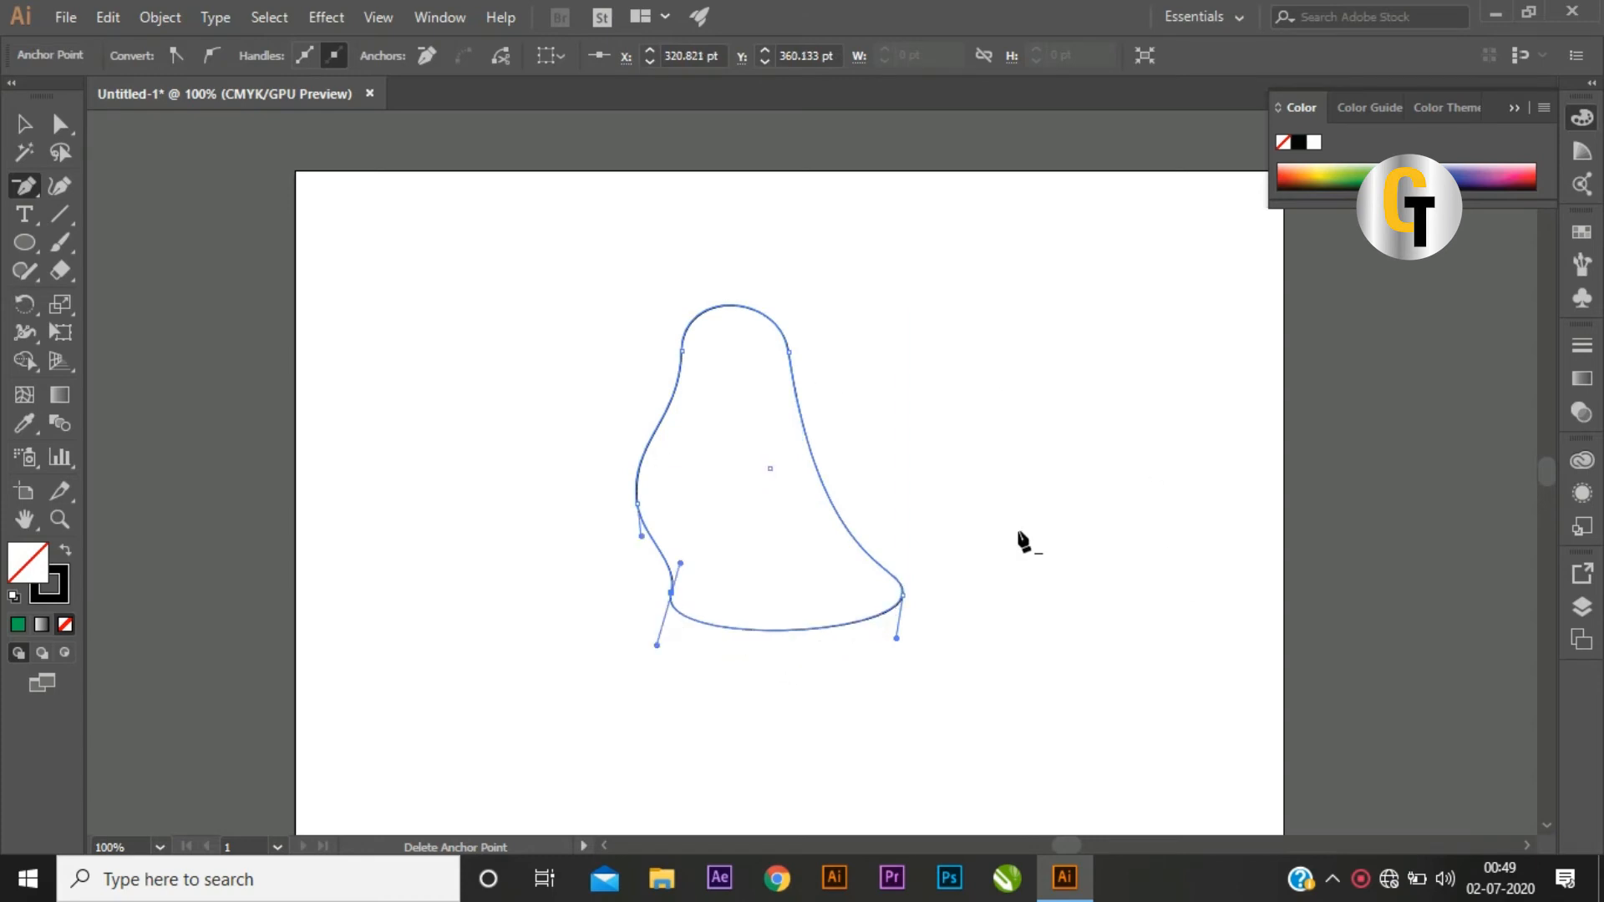
click(638, 504)
click(683, 352)
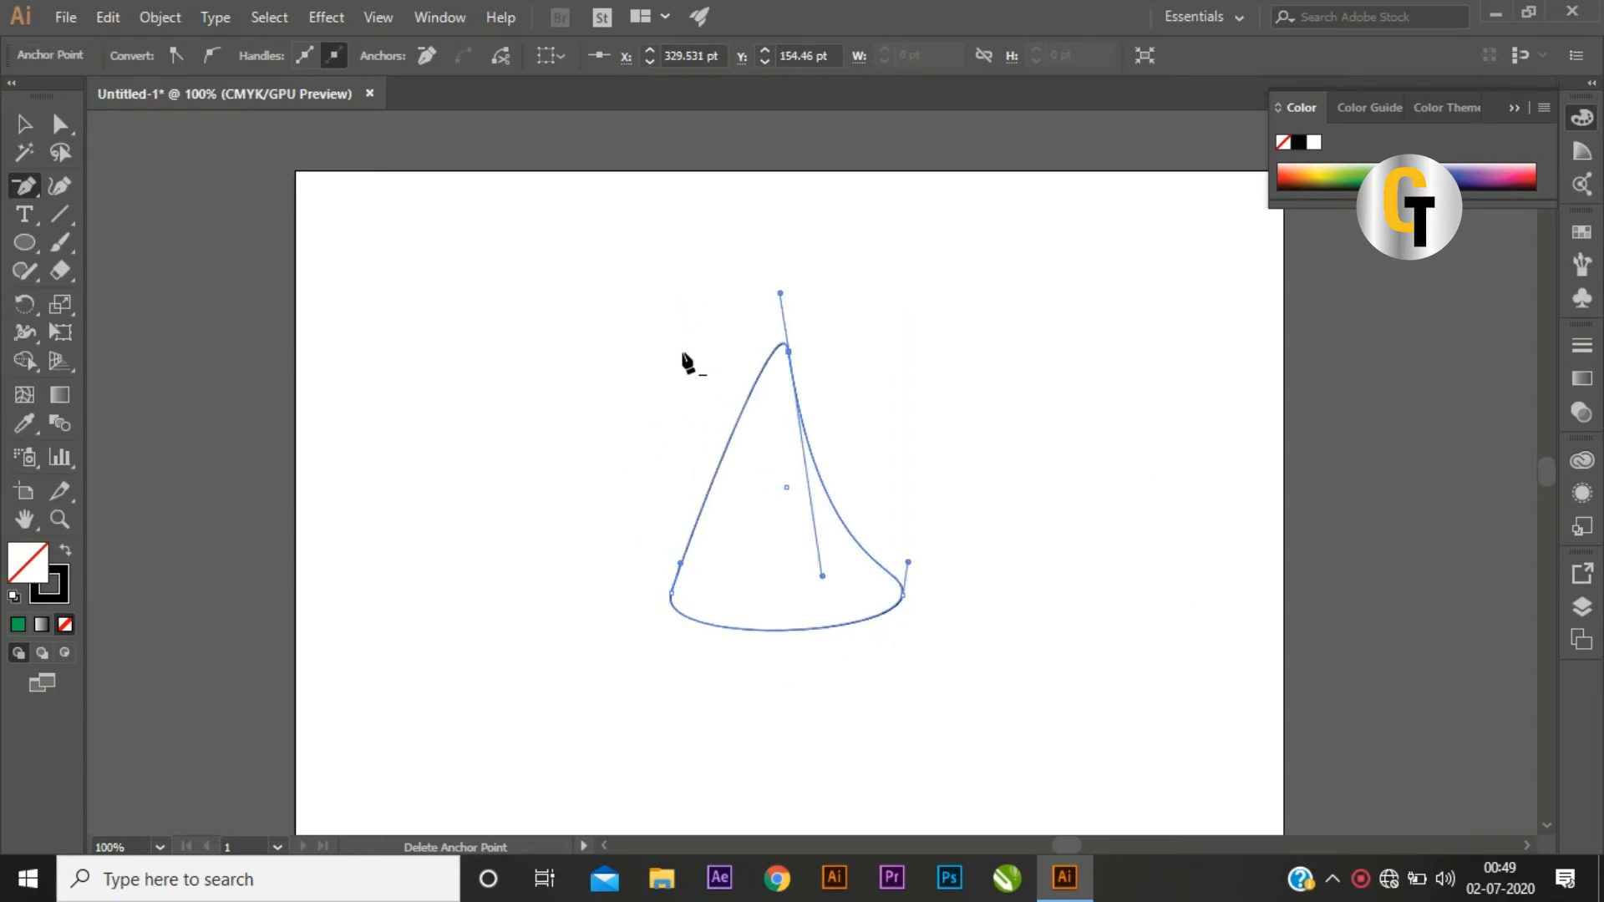
Step: Select the remaining cone-shaped outline with the Selection tool and delete it from the artboard
click(27, 192)
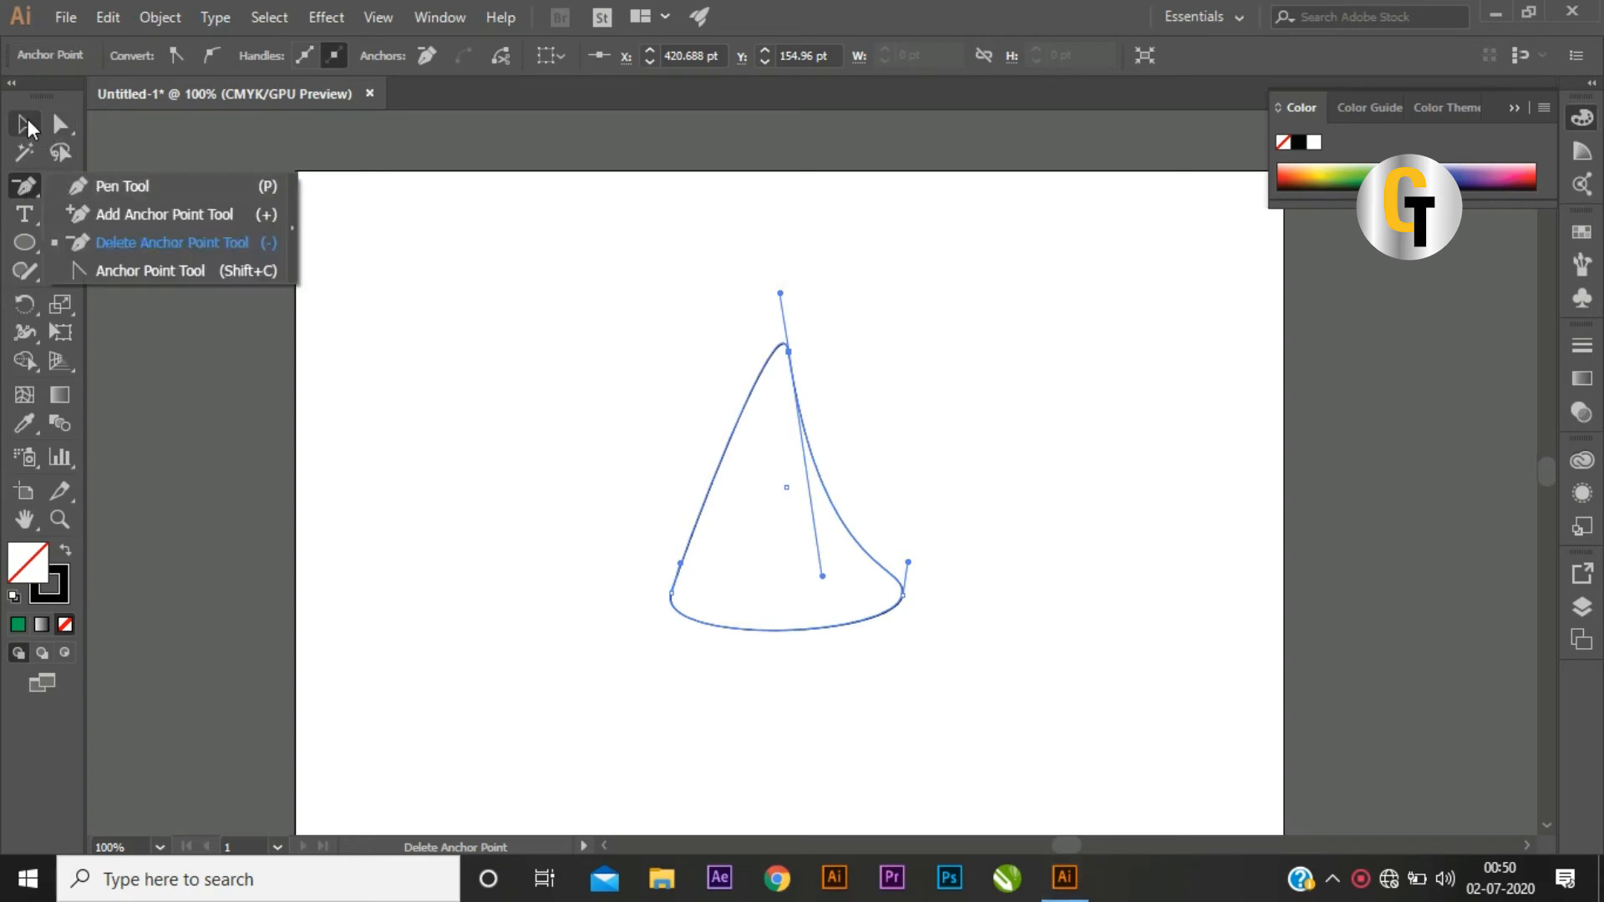
click(24, 124)
click(784, 454)
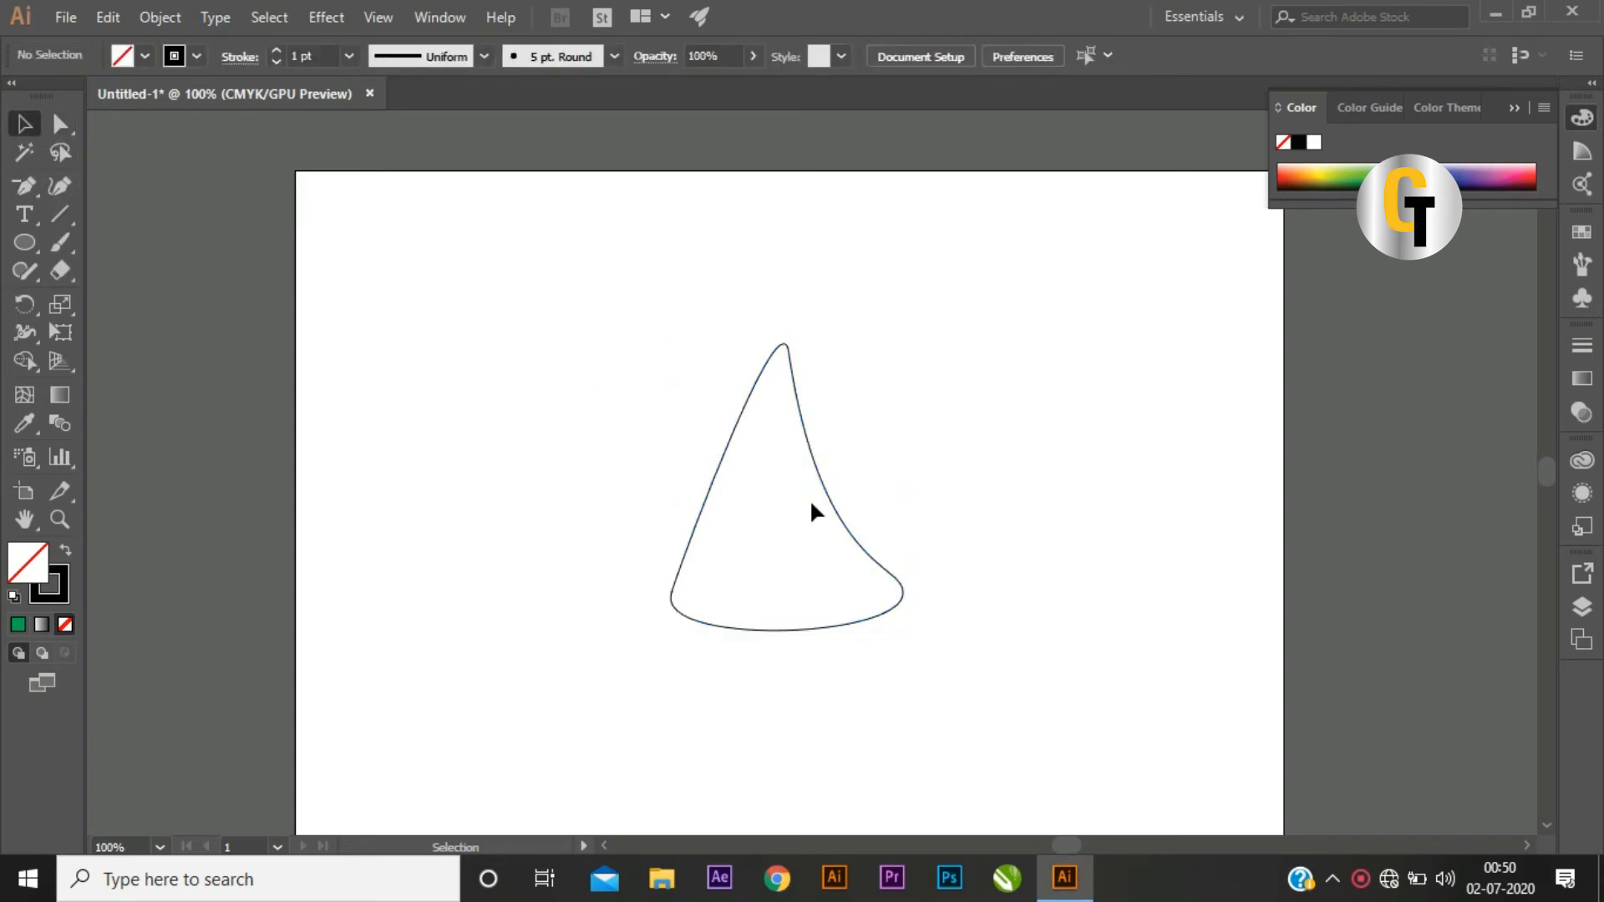
click(842, 474)
key(Delete)
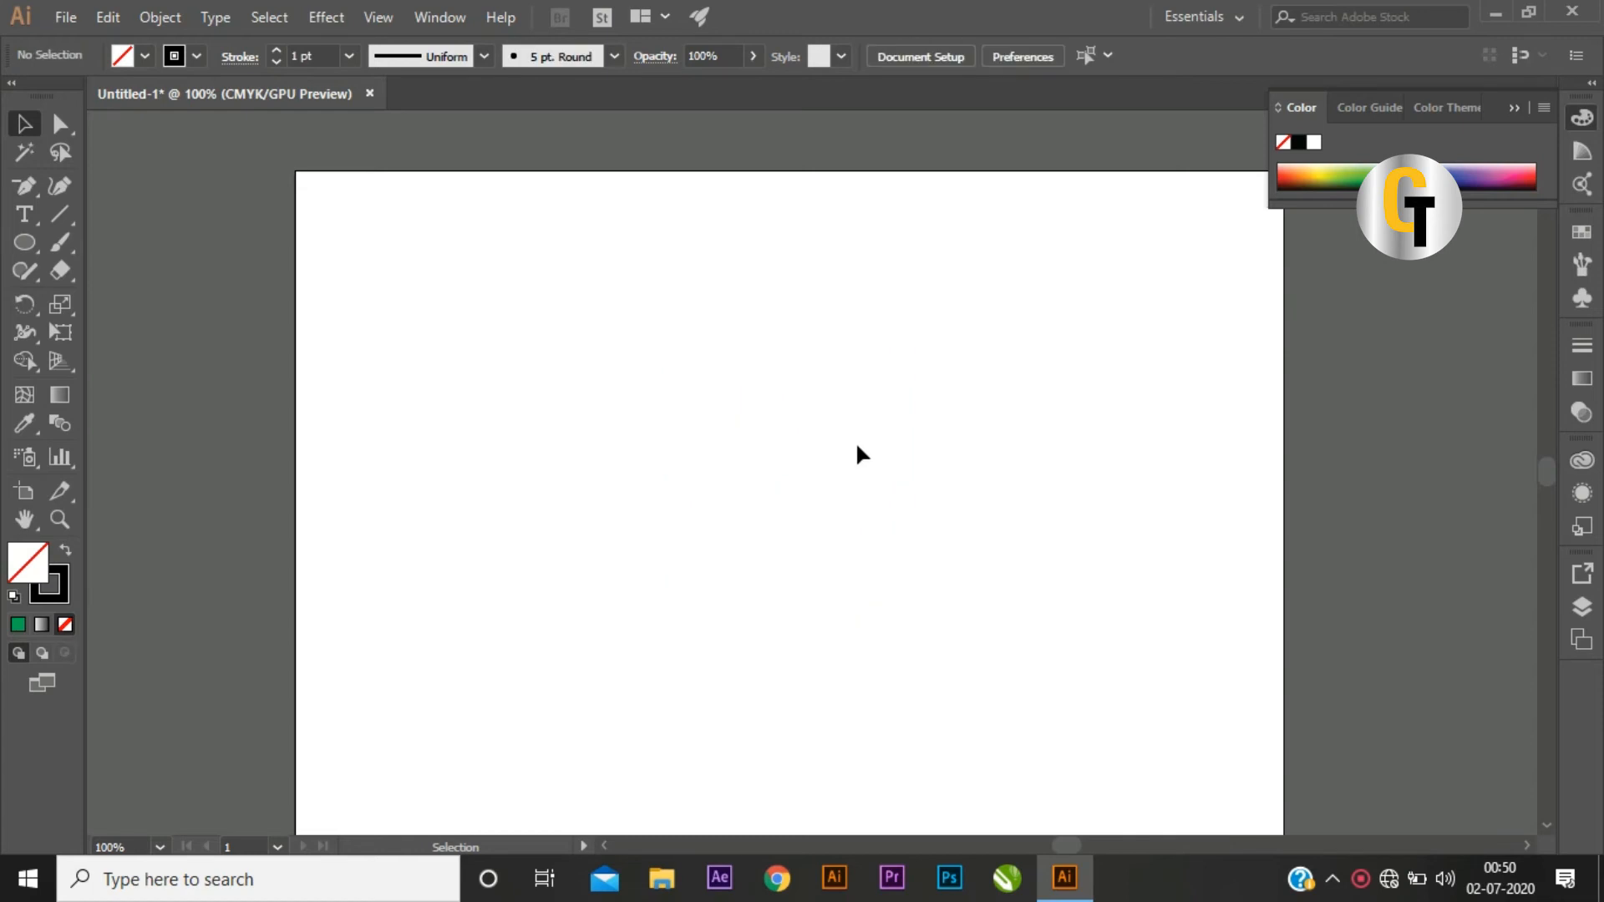
Step: Draw an unfilled square near the middle of the artboard with the Rectangle tool and select it
click(24, 243)
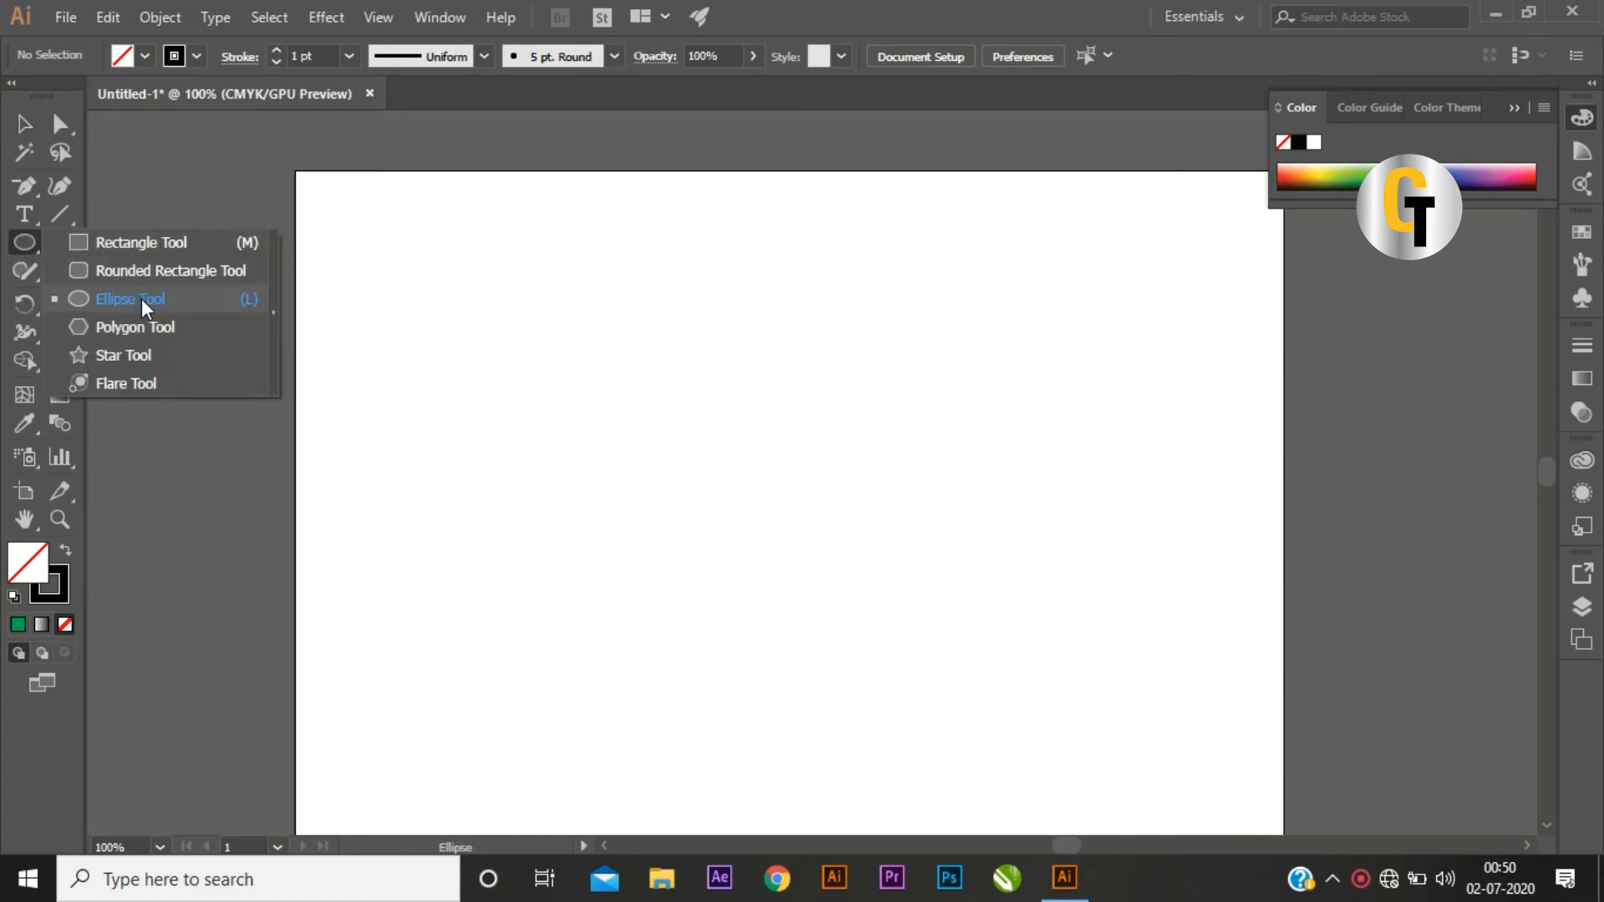
click(142, 242)
mouse_move(617, 354)
mouse_down()
mouse_move(806, 491)
mouse_move(894, 605)
mouse_move(888, 624)
mouse_up()
key(v)
click(966, 666)
click(883, 632)
Step: Try rotating the square about its centre from its lower-right corner, undoing each rotation
drag(891, 637, 788, 676)
key(ctrl+z)
drag(898, 645, 807, 674)
key(ctrl+z)
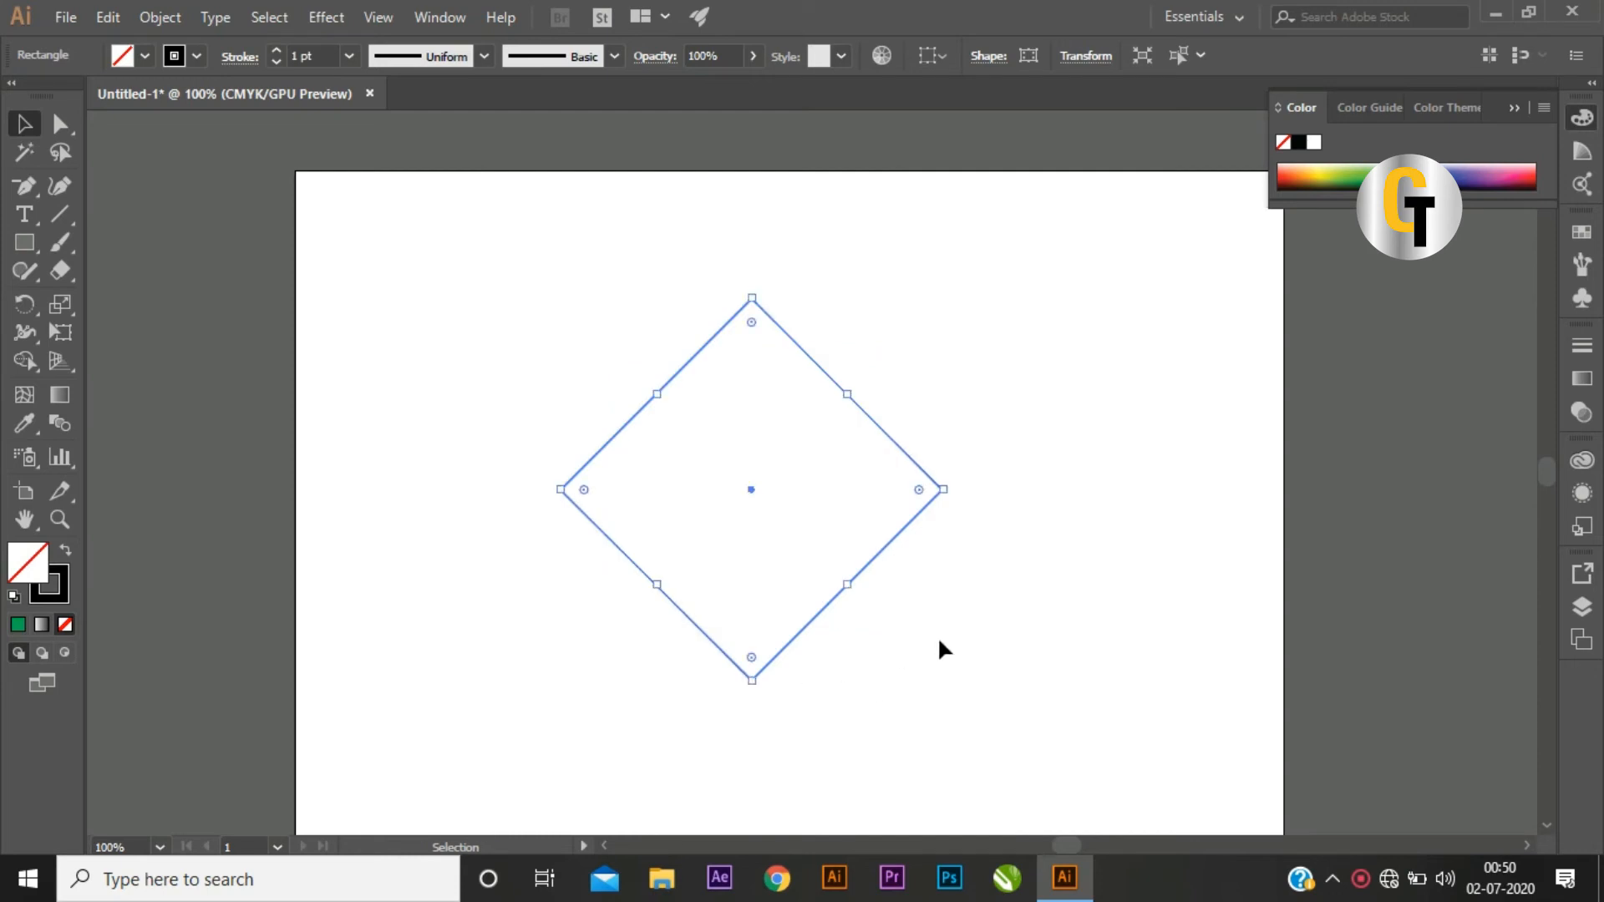
click(889, 442)
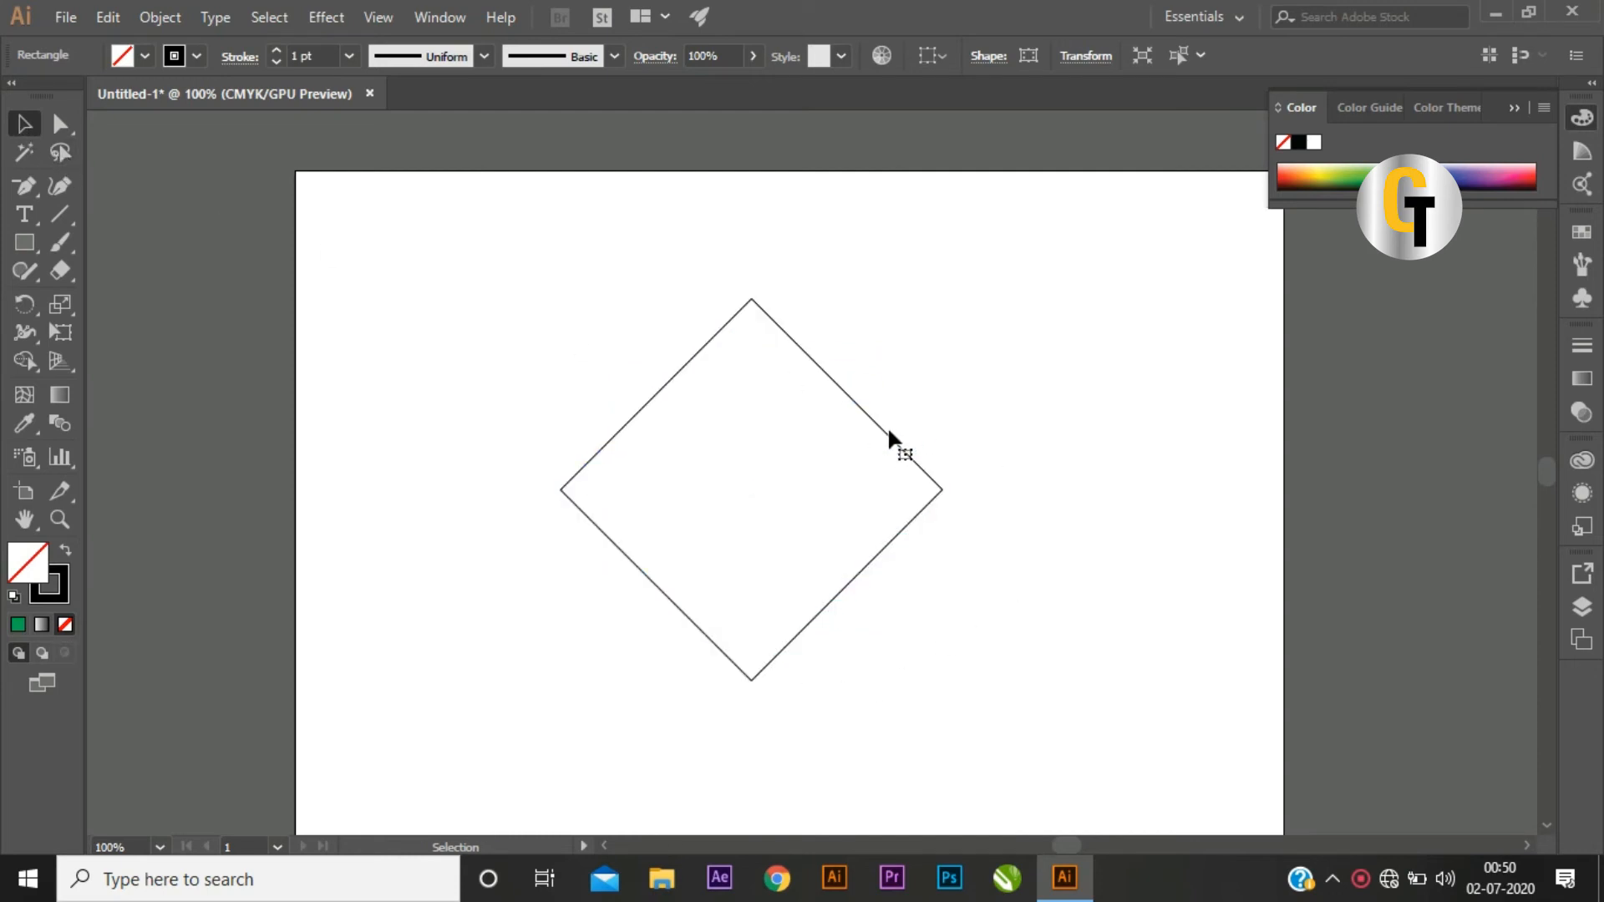
key(ctrl+z)
click(1045, 535)
click(885, 587)
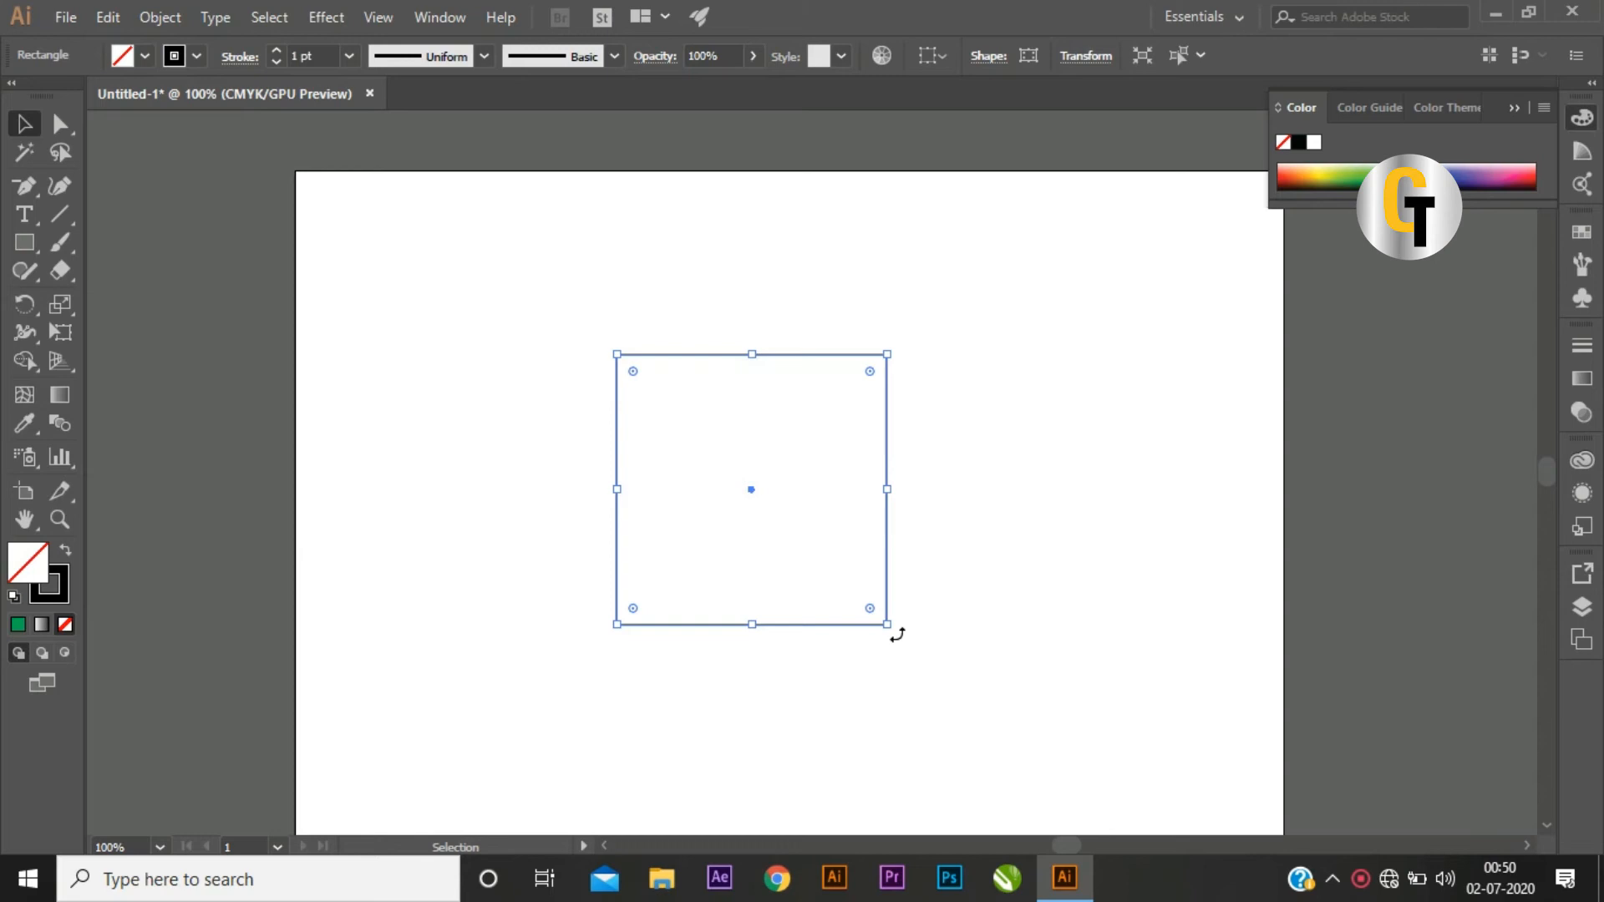
drag(896, 635, 865, 658)
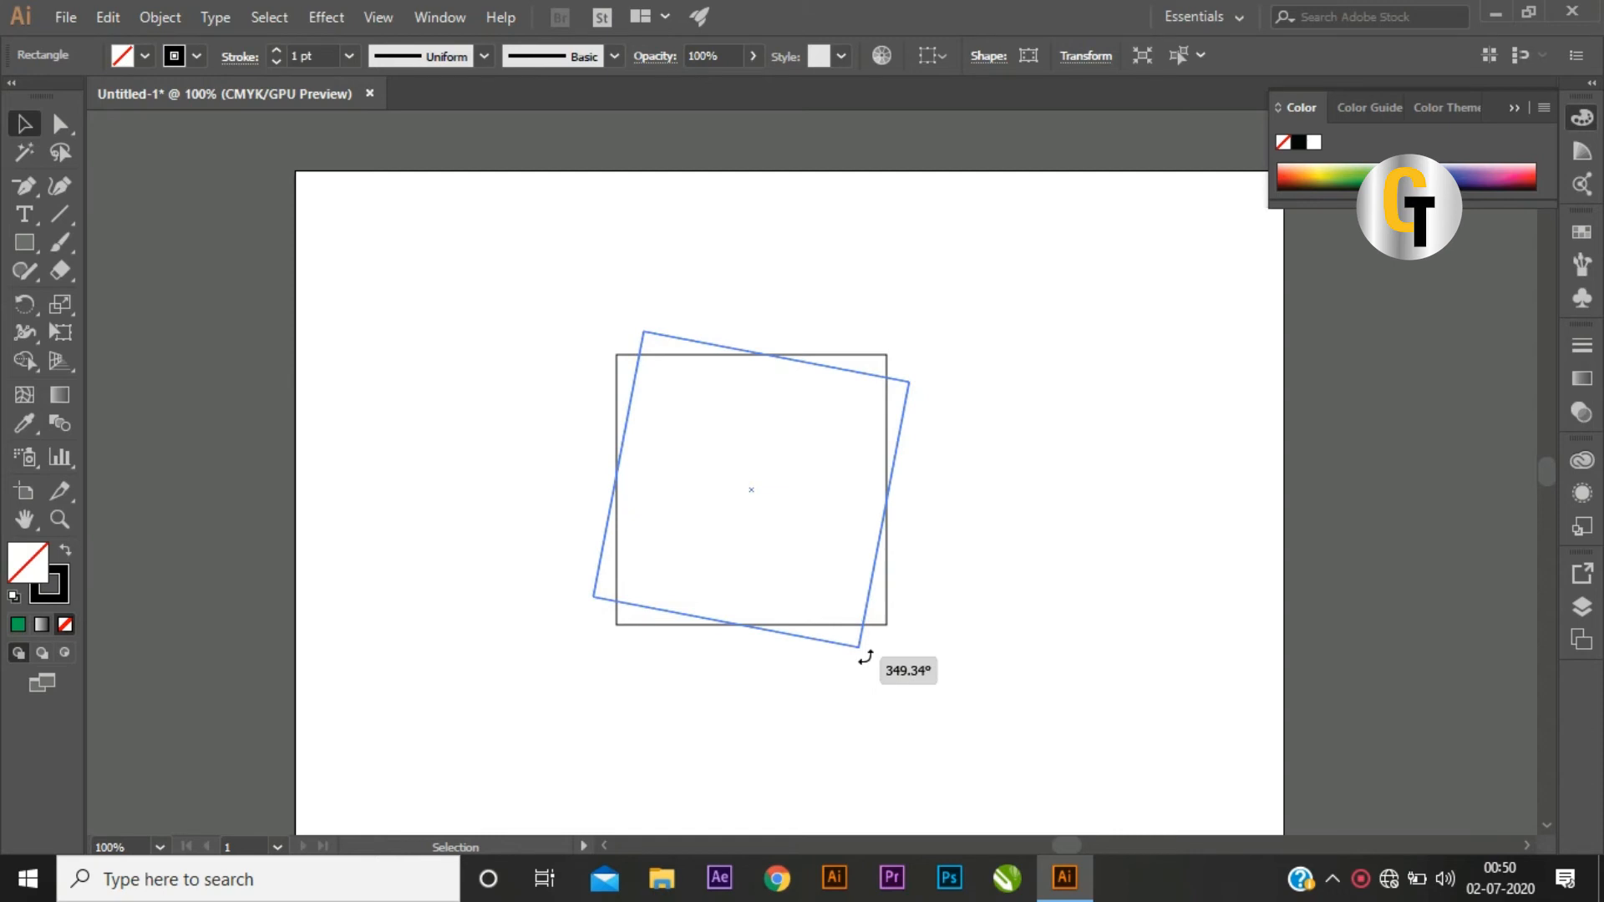
drag(865, 659, 769, 687)
key(ctrl+z)
key(ctrl+z)
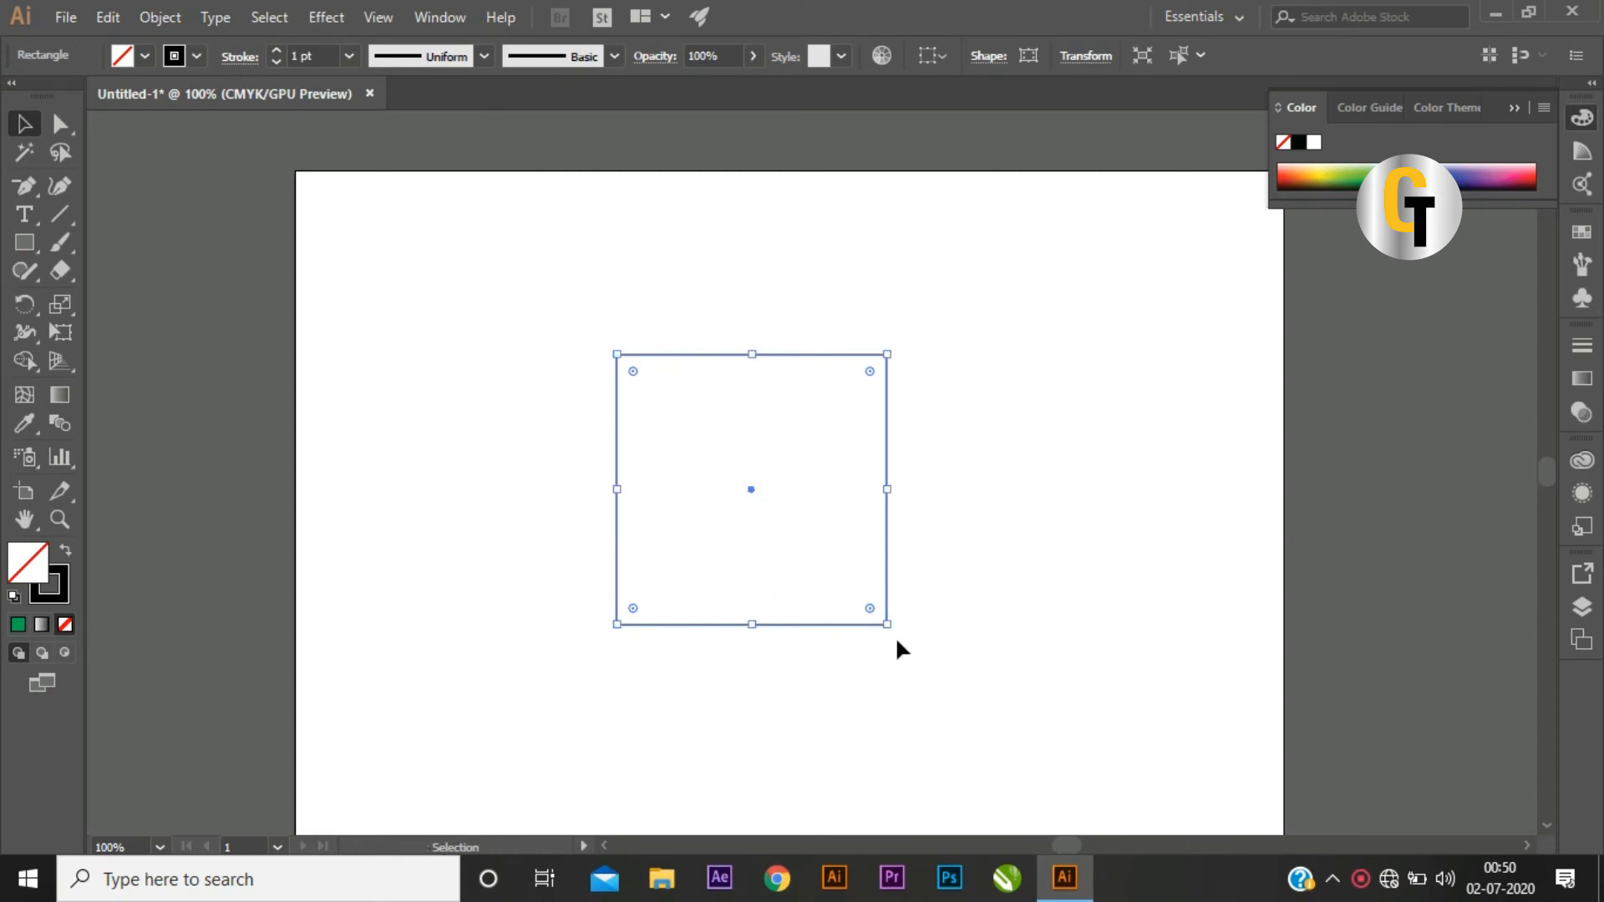
Step: Rotate the square by 45° so it stands on one corner as a diamond, and leave it deselected
drag(893, 637, 806, 664)
click(992, 533)
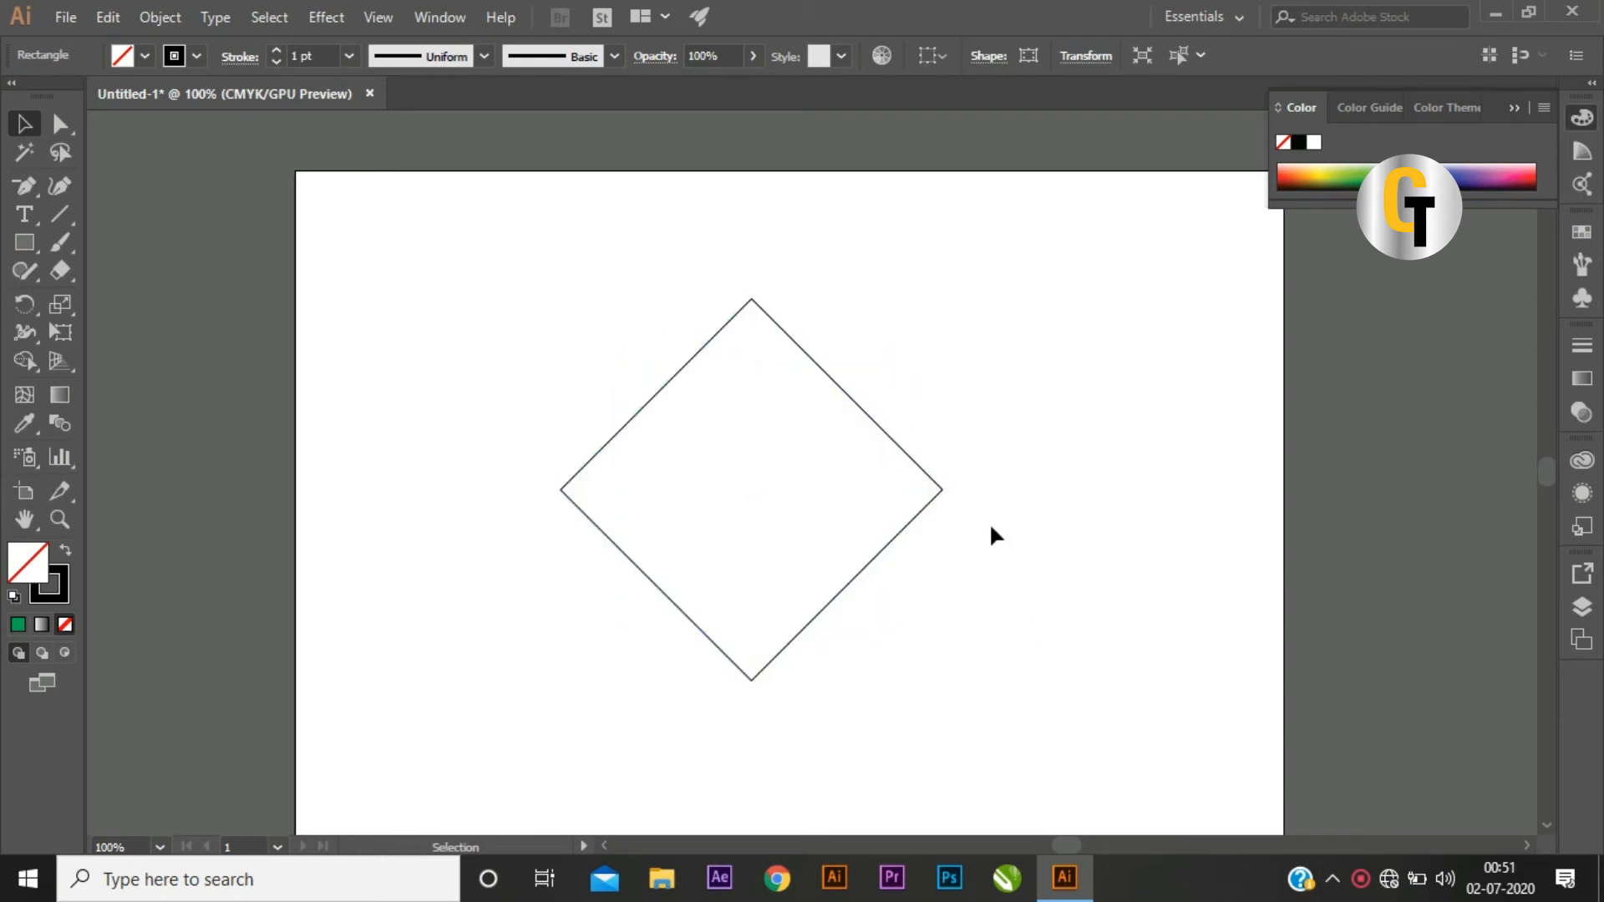
click(898, 449)
click(1035, 451)
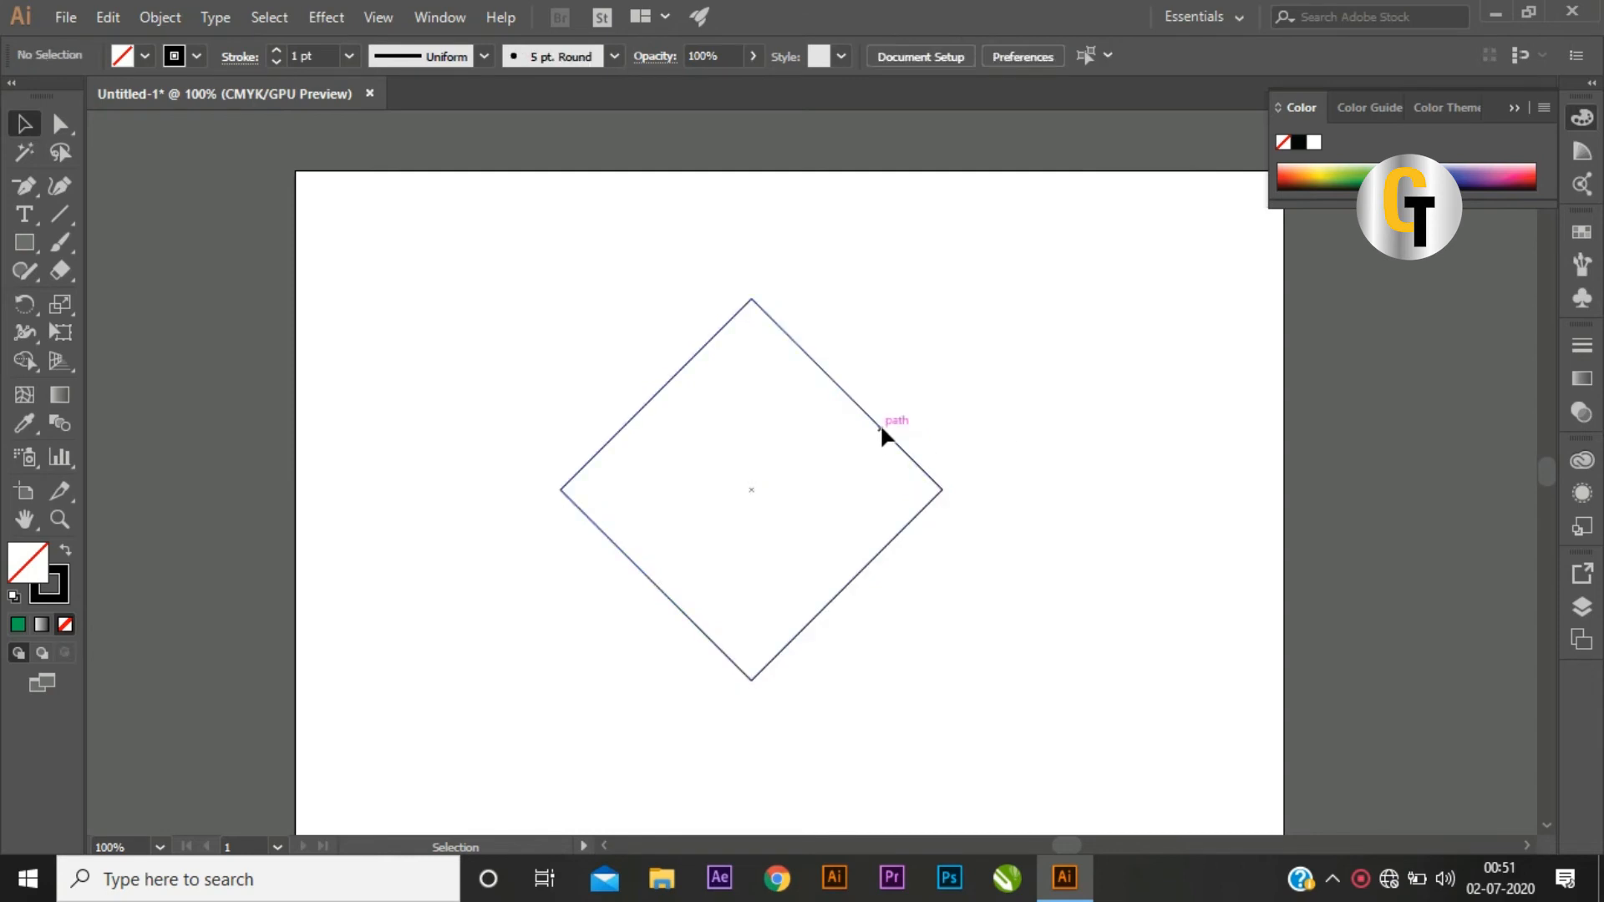
click(884, 435)
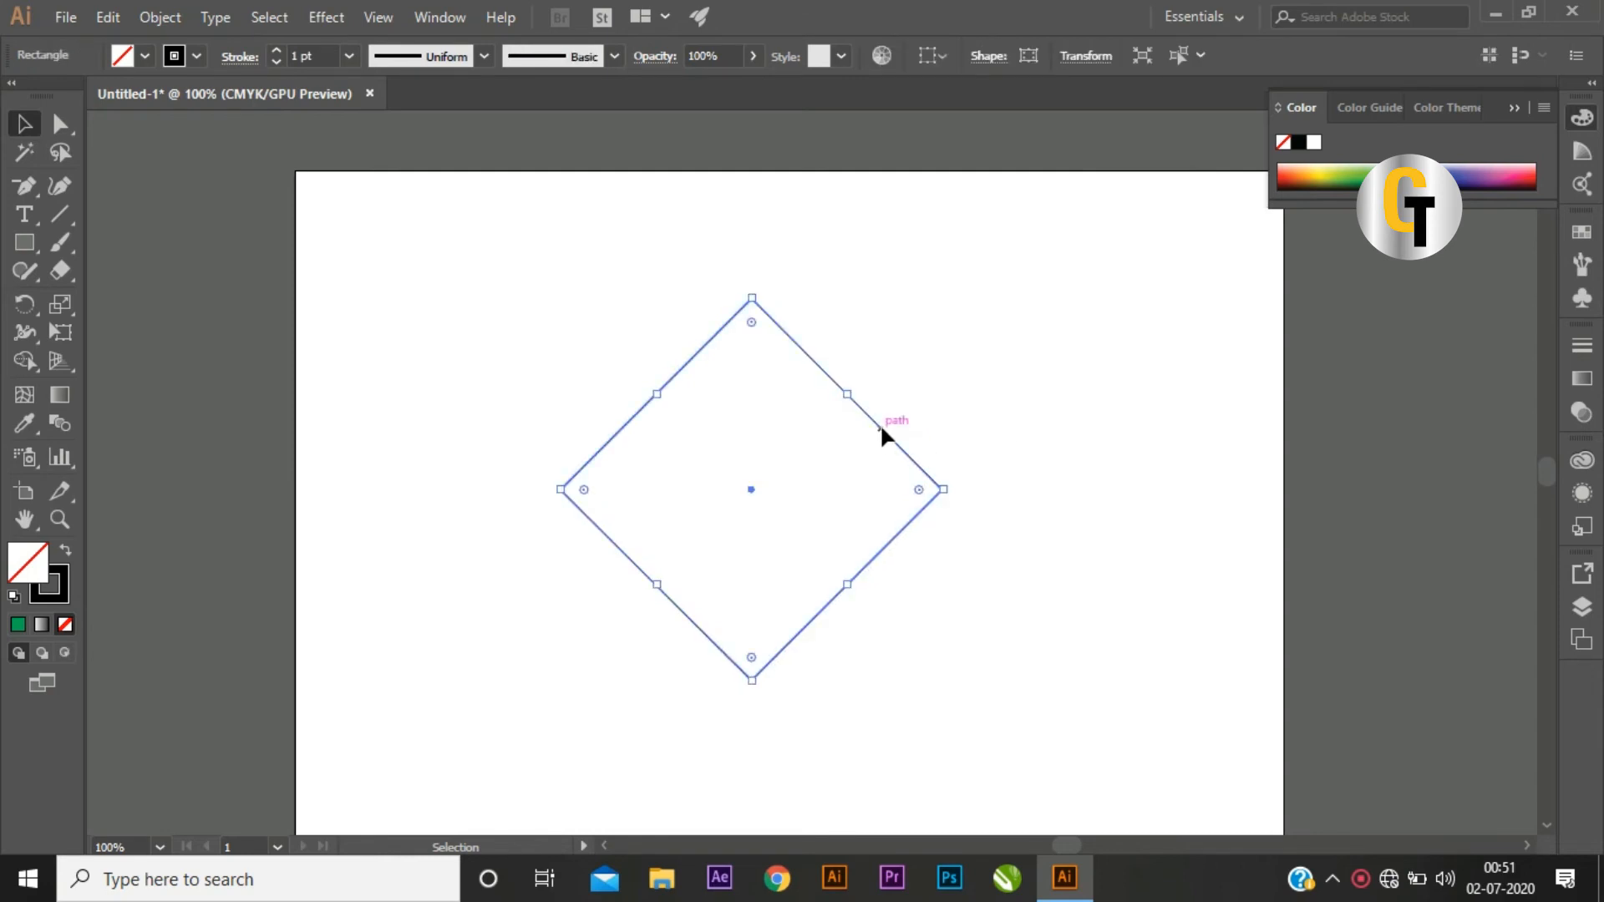
click(995, 412)
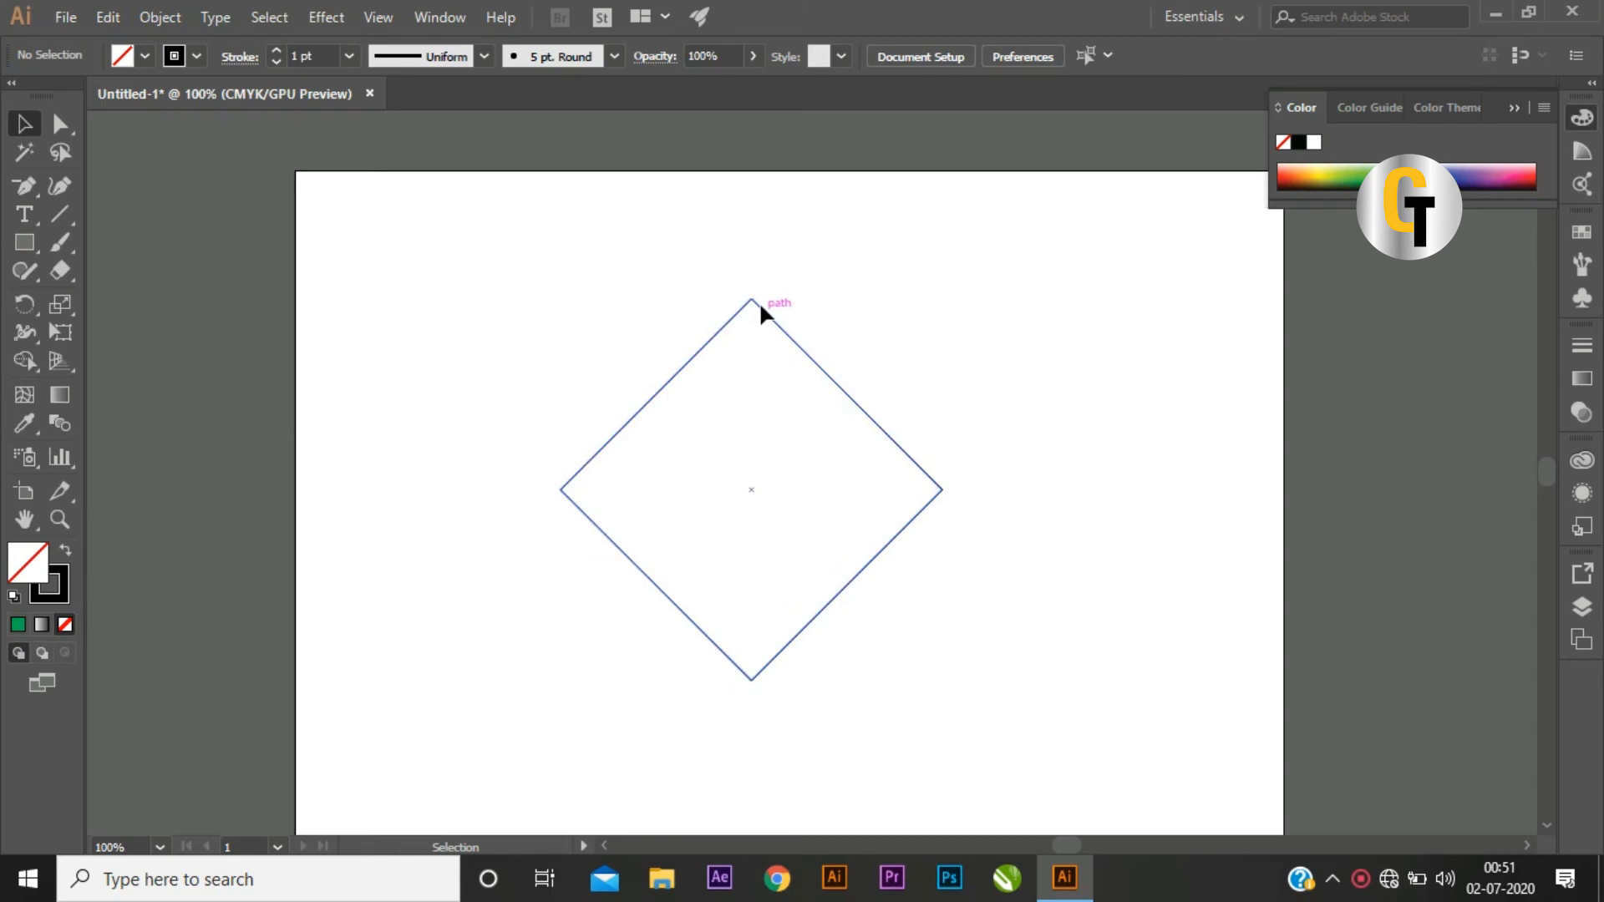
Step: Switch to Direct Selection, pick the diamond's path and its top anchor point, and clear the selection
key(a)
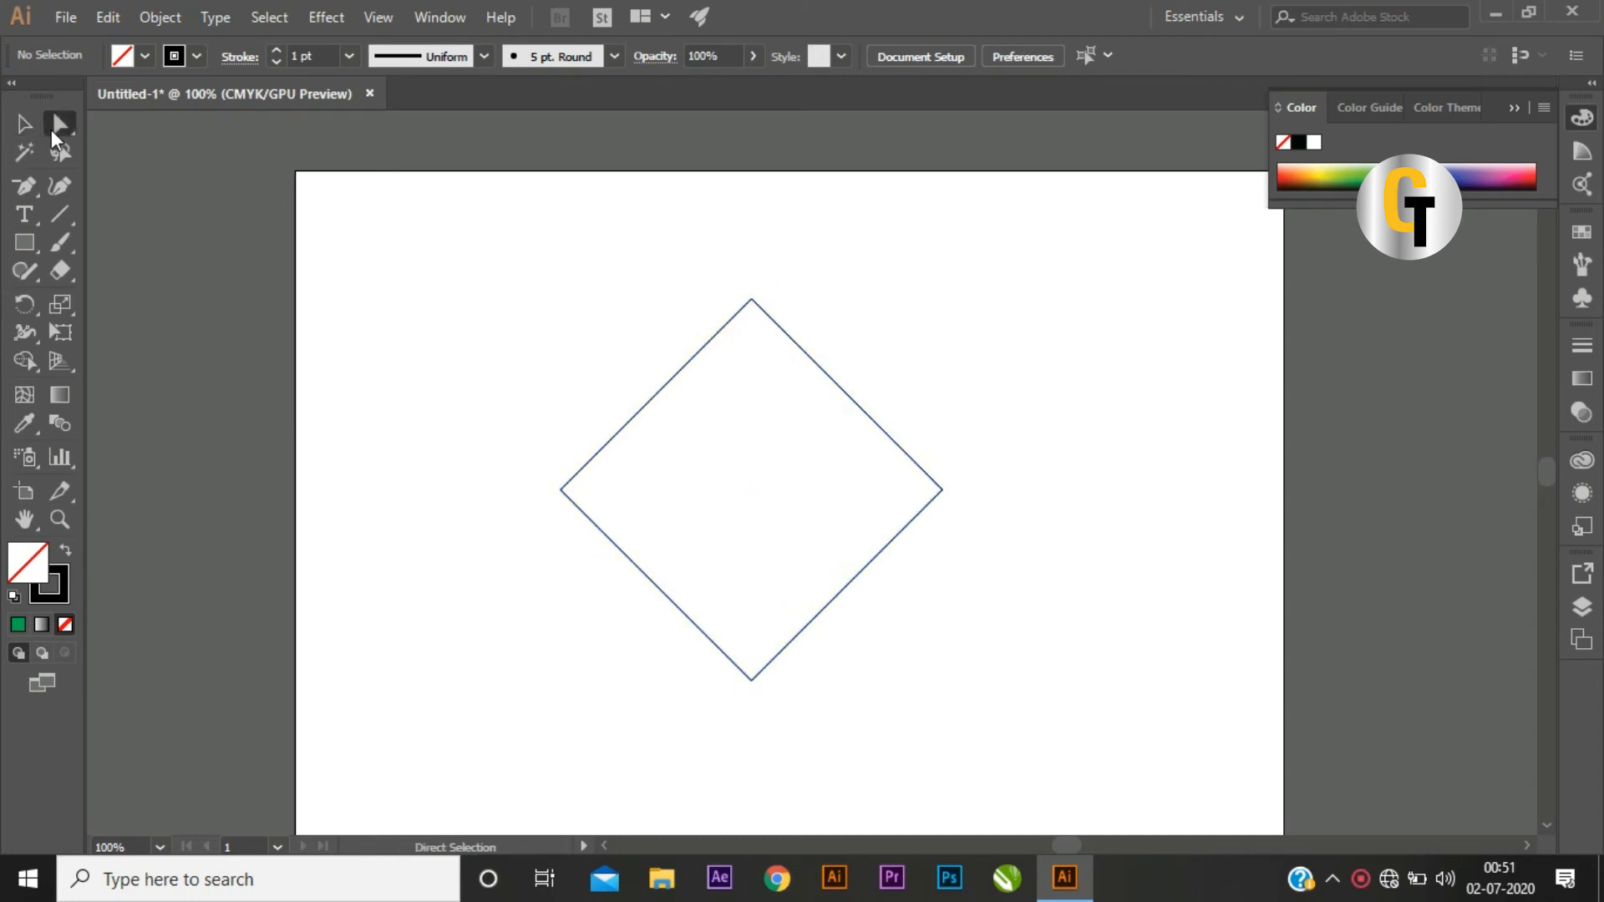
click(648, 418)
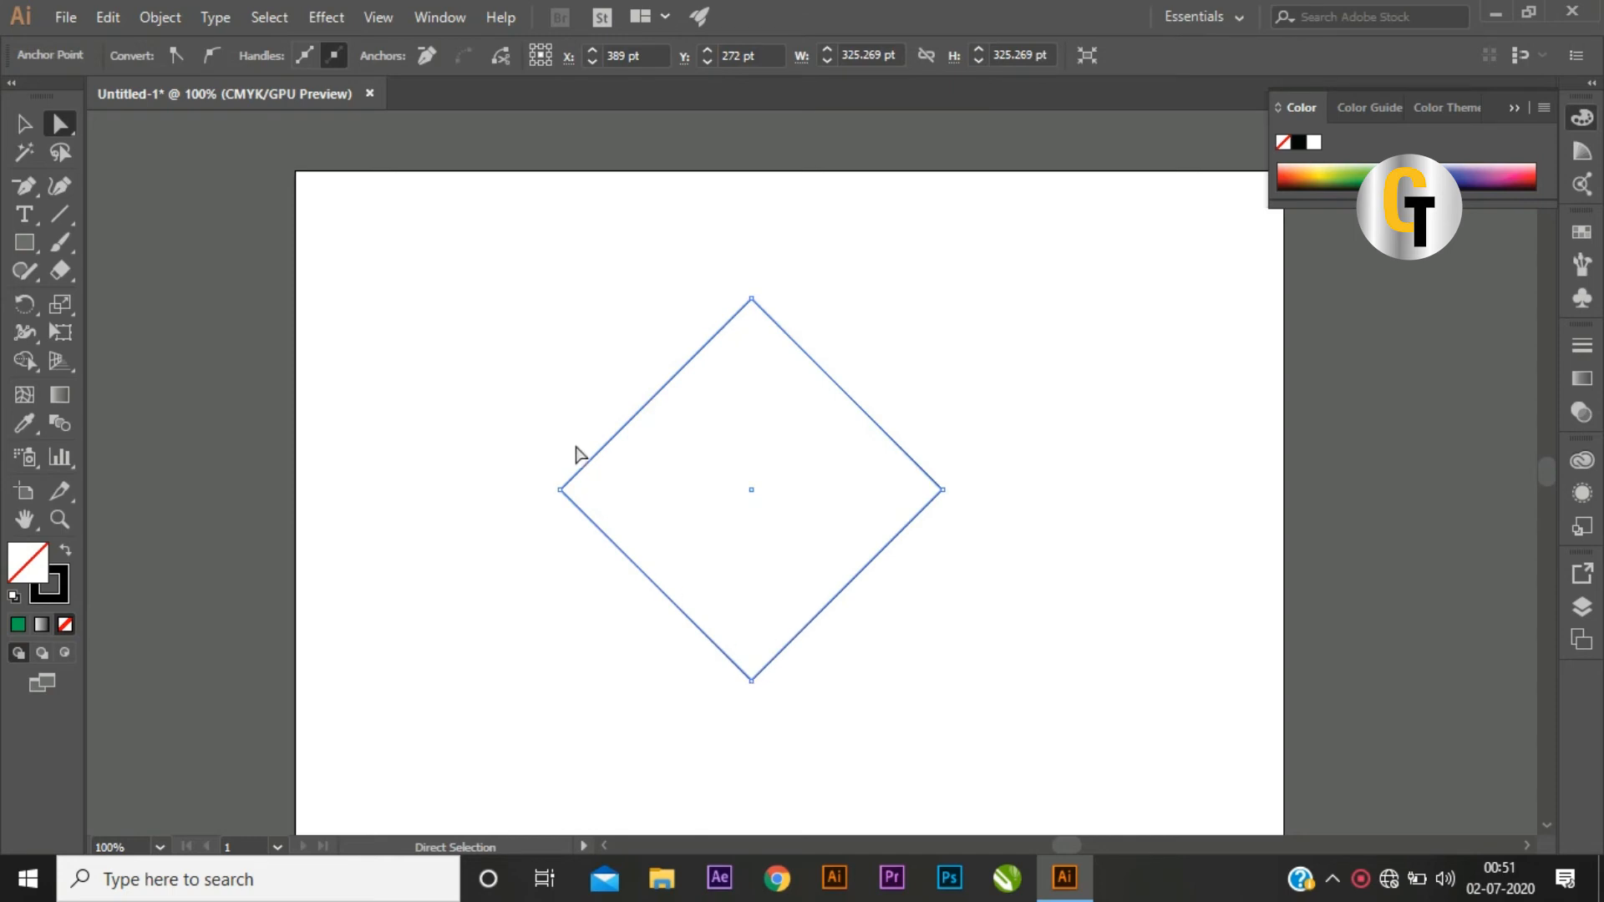
click(751, 299)
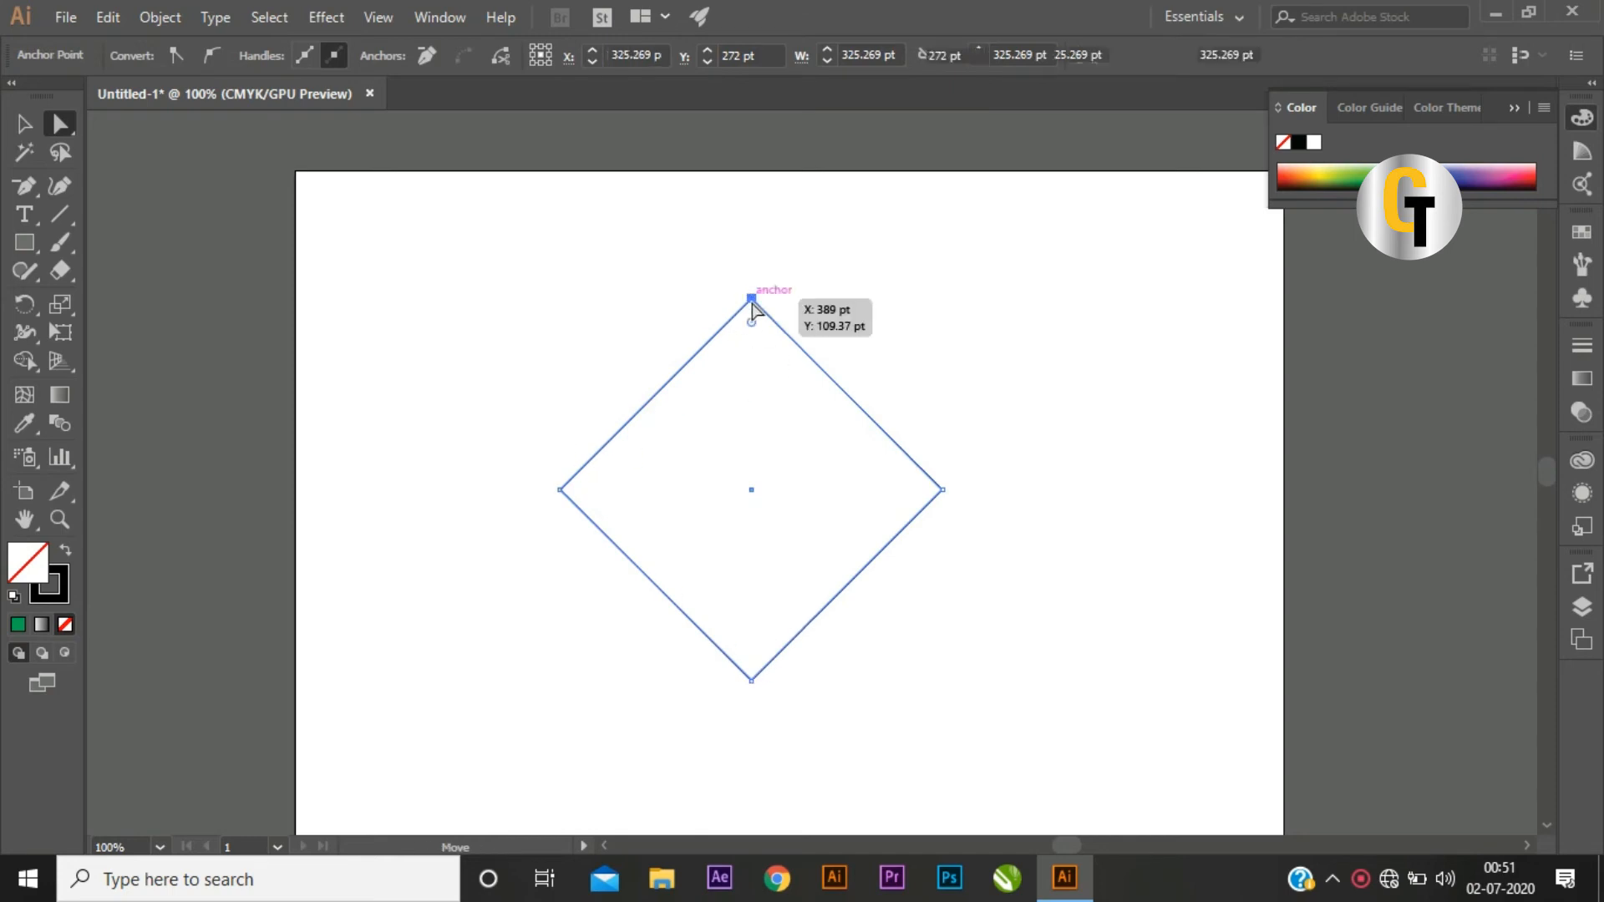
click(849, 322)
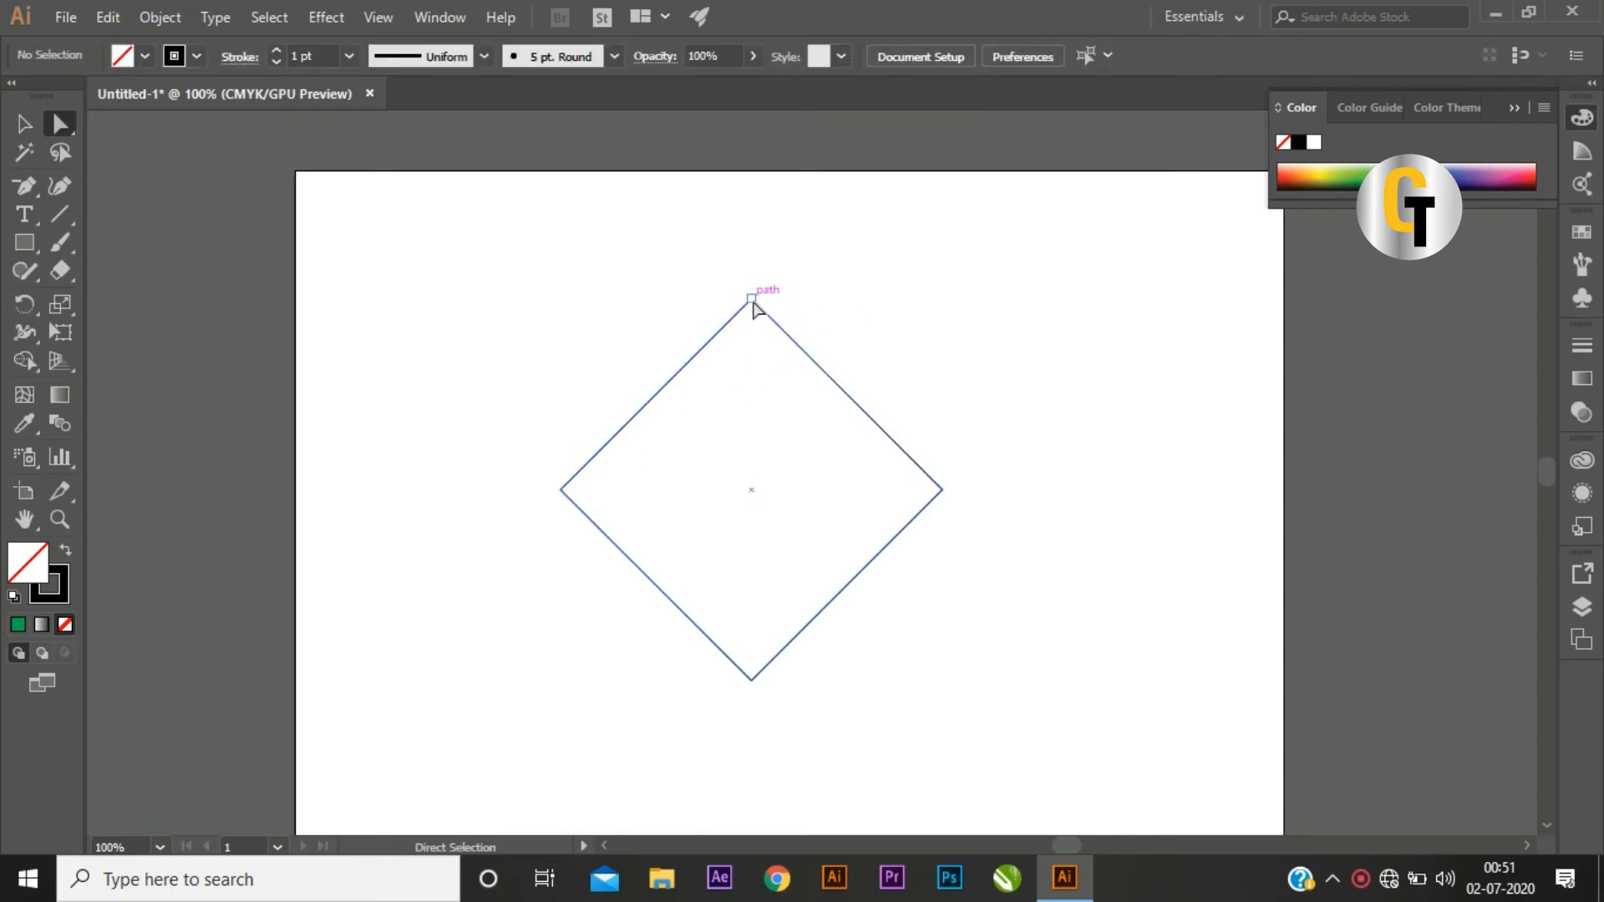
Step: Try converting the diamond's top anchor point to smooth, undo the conversion and deselect the shape
click(752, 299)
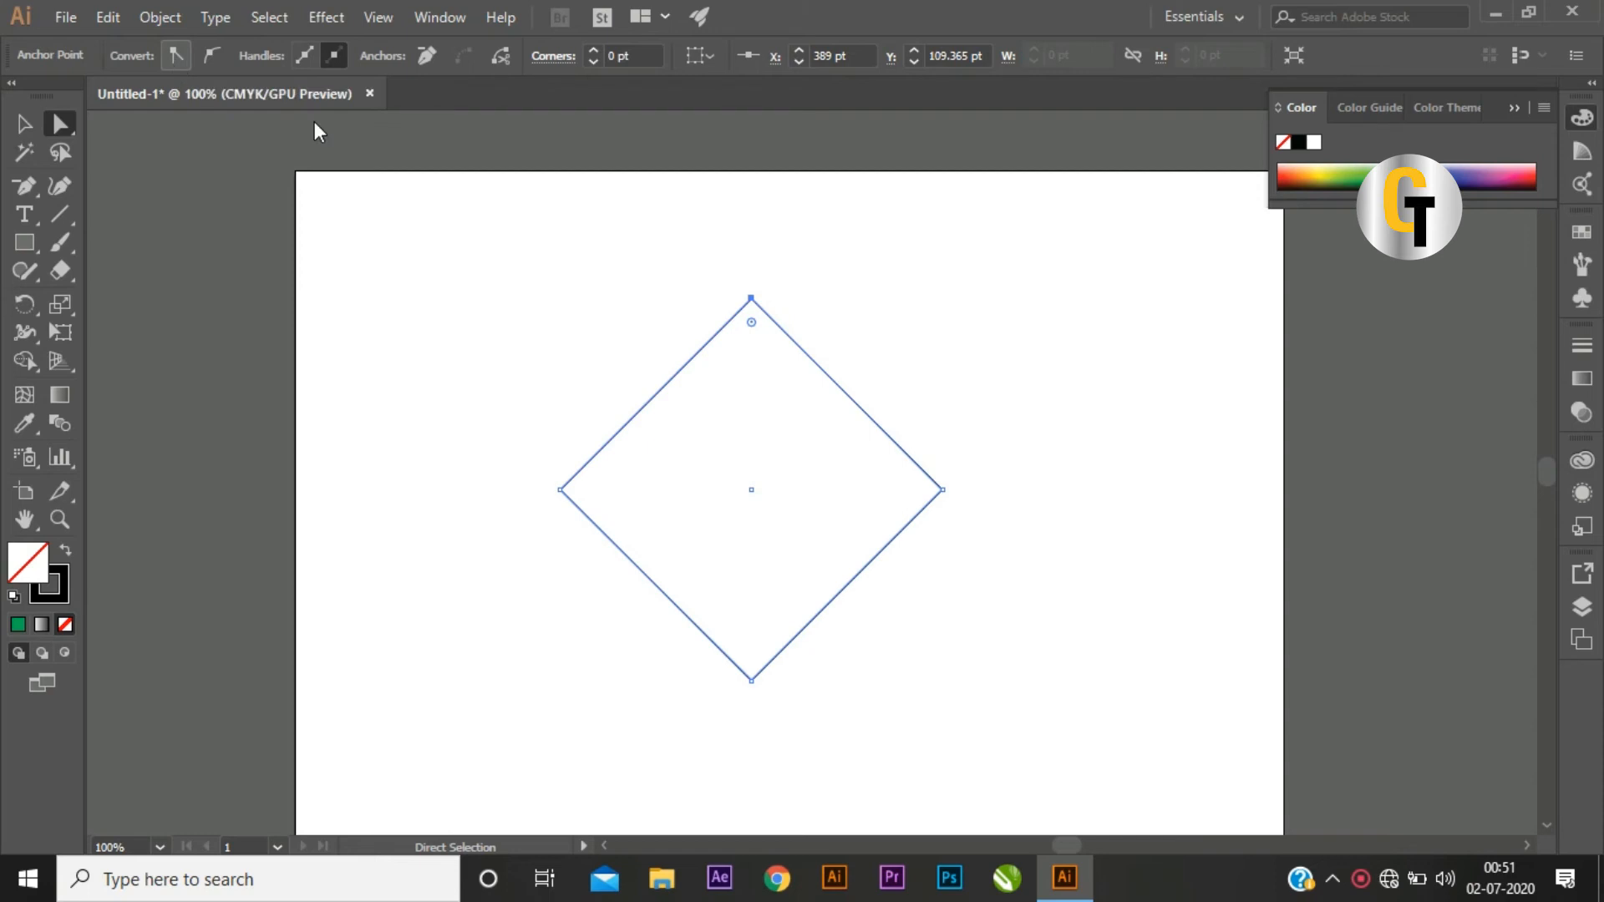
click(751, 298)
click(213, 55)
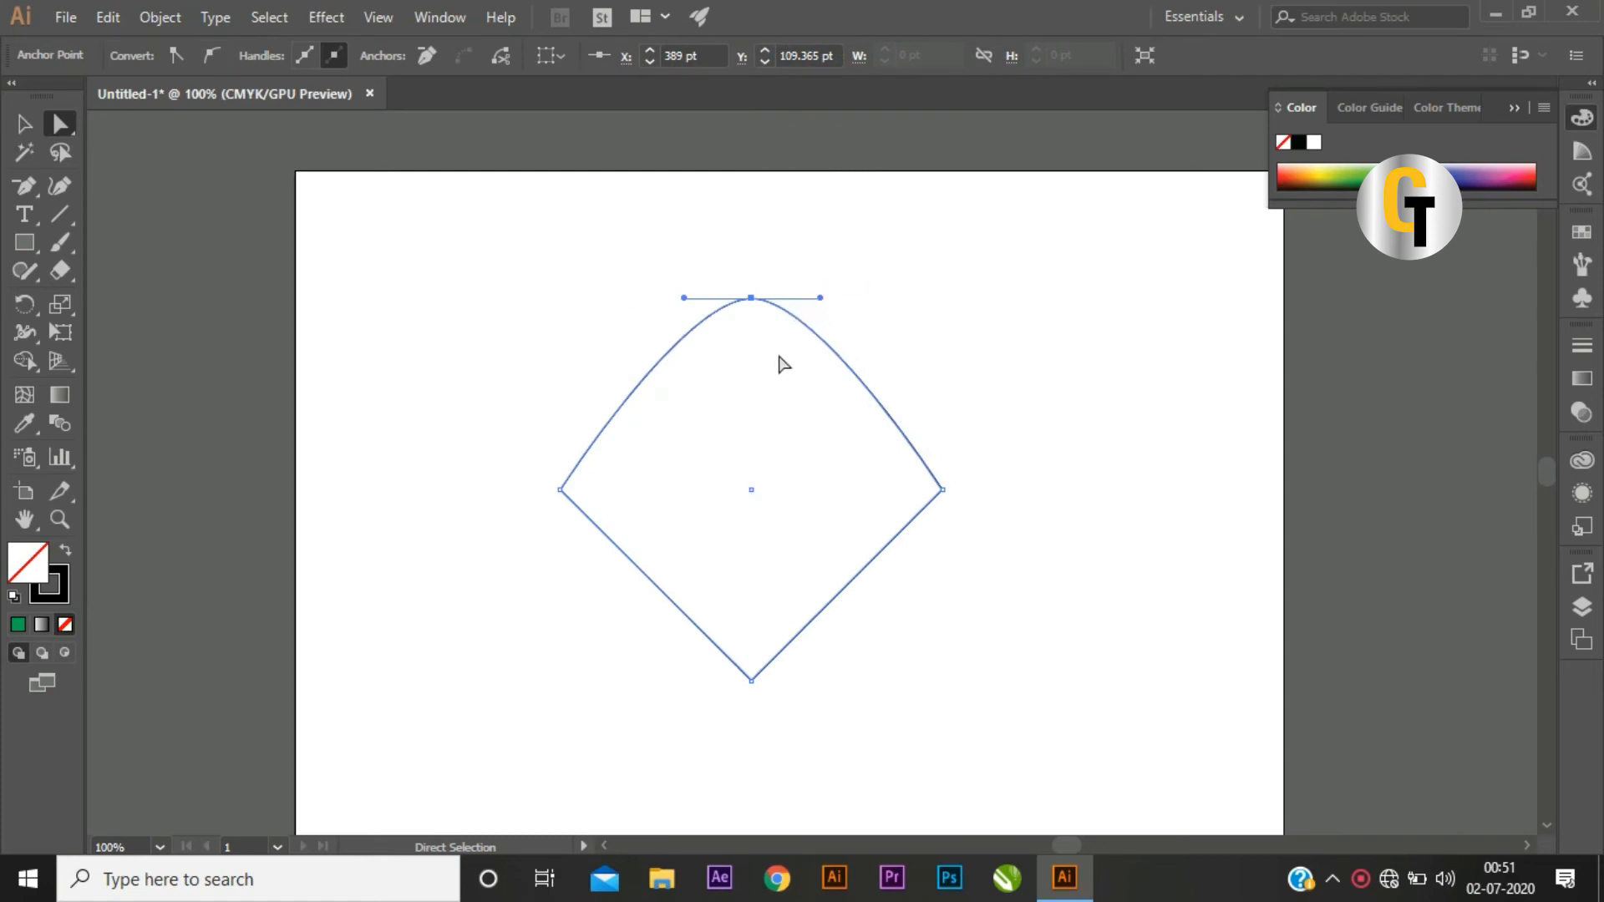
key(ctrl+z)
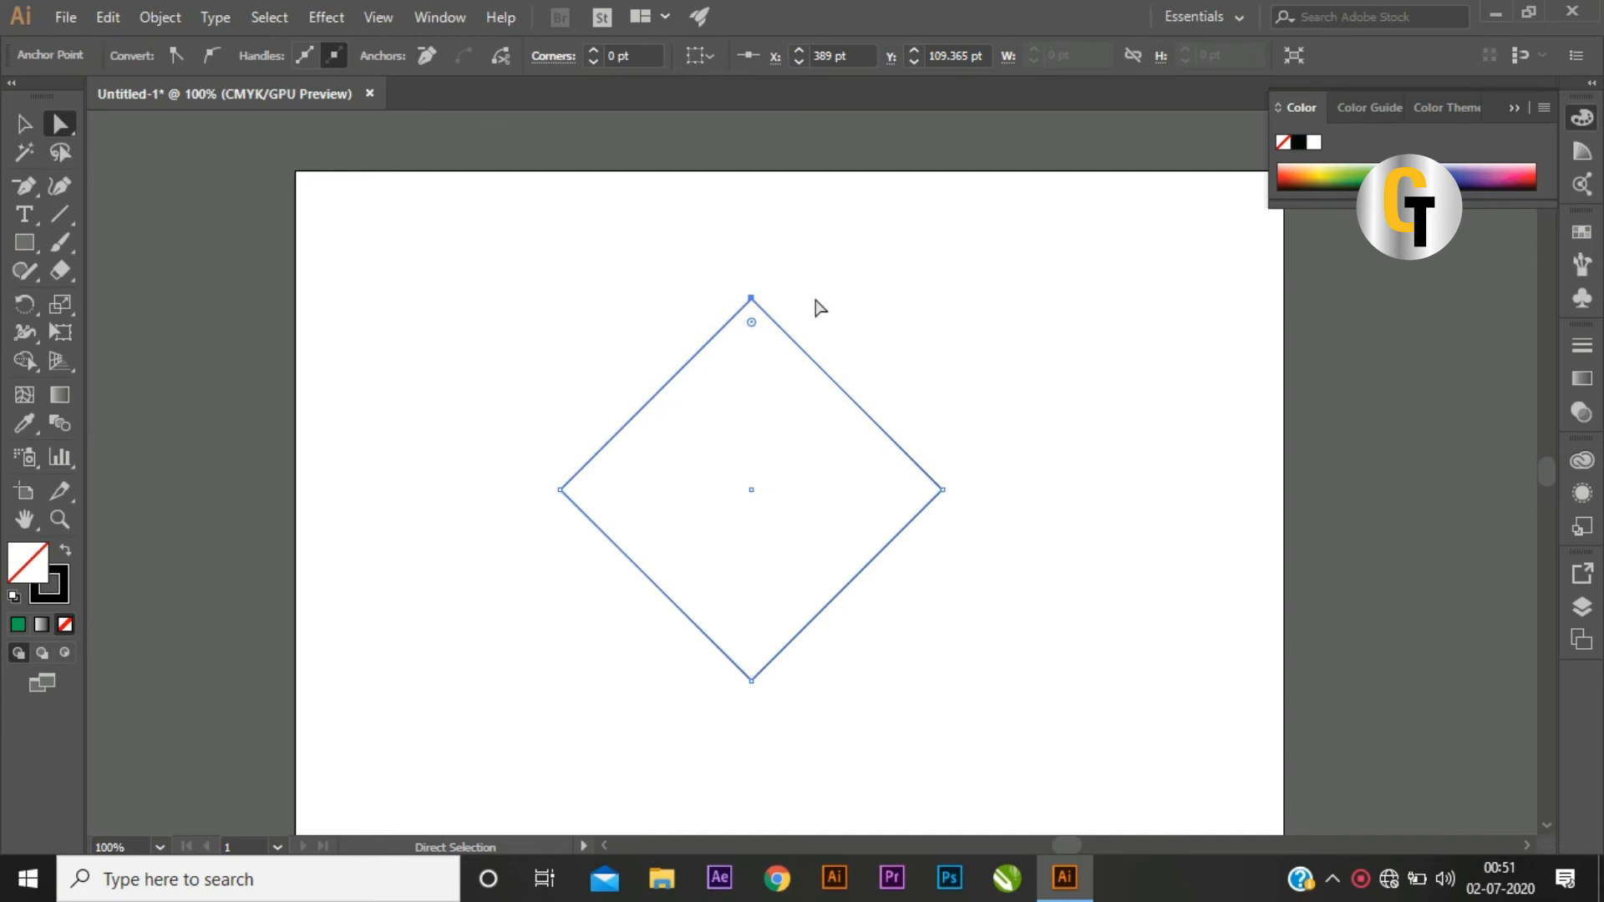
click(881, 329)
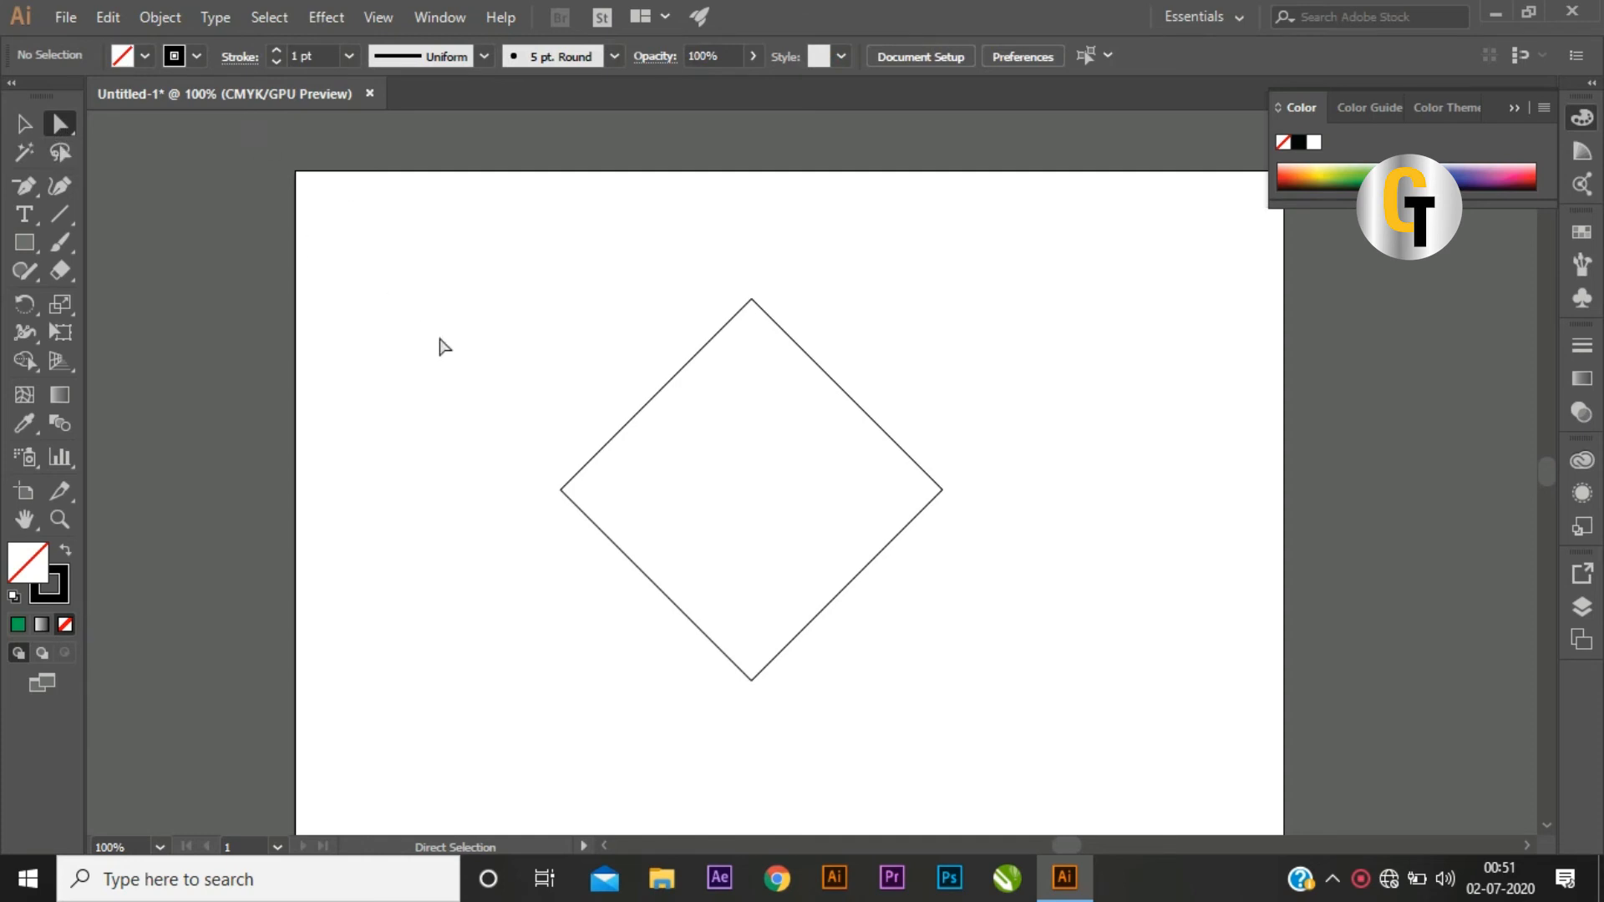
Step: Select only the diamond's top anchor point and convert it to a smooth point
click(666, 387)
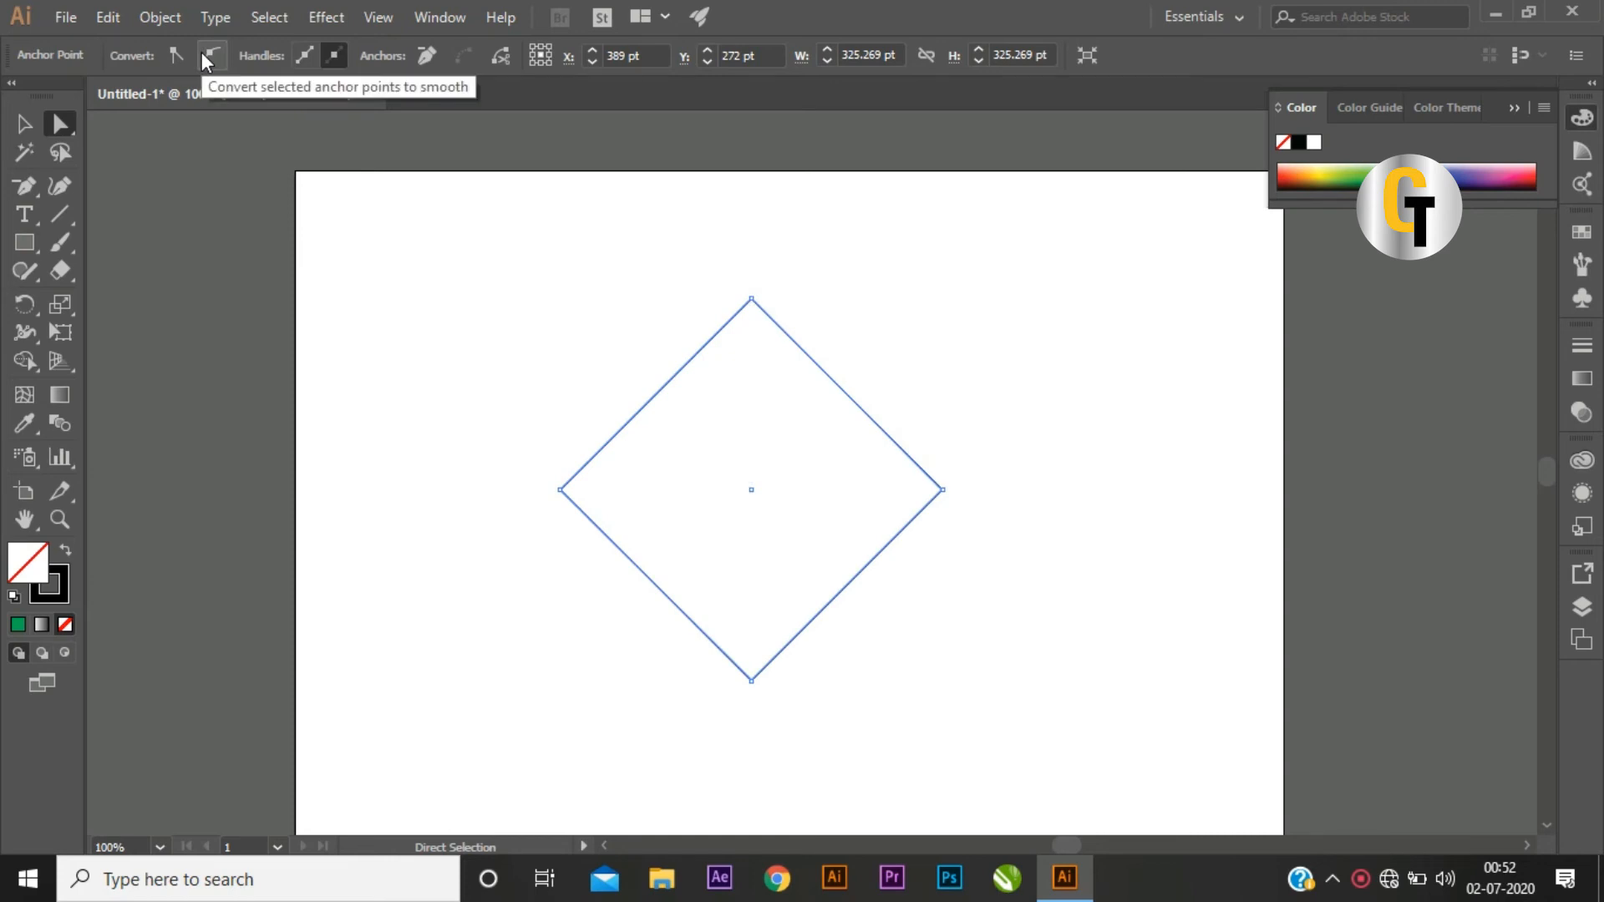
click(752, 299)
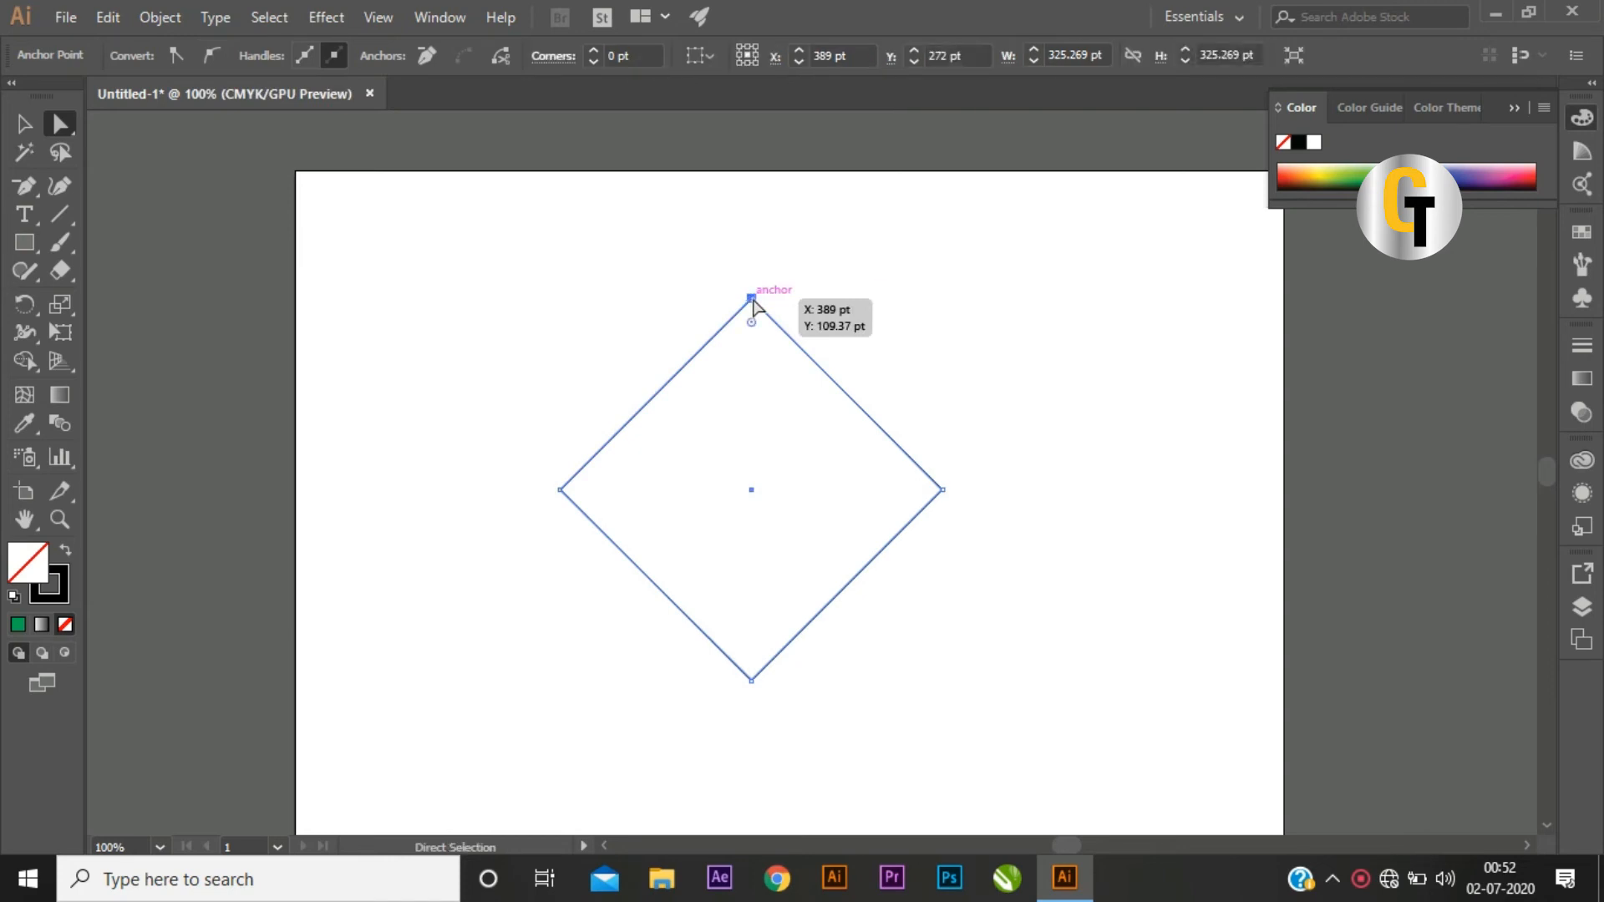
click(211, 56)
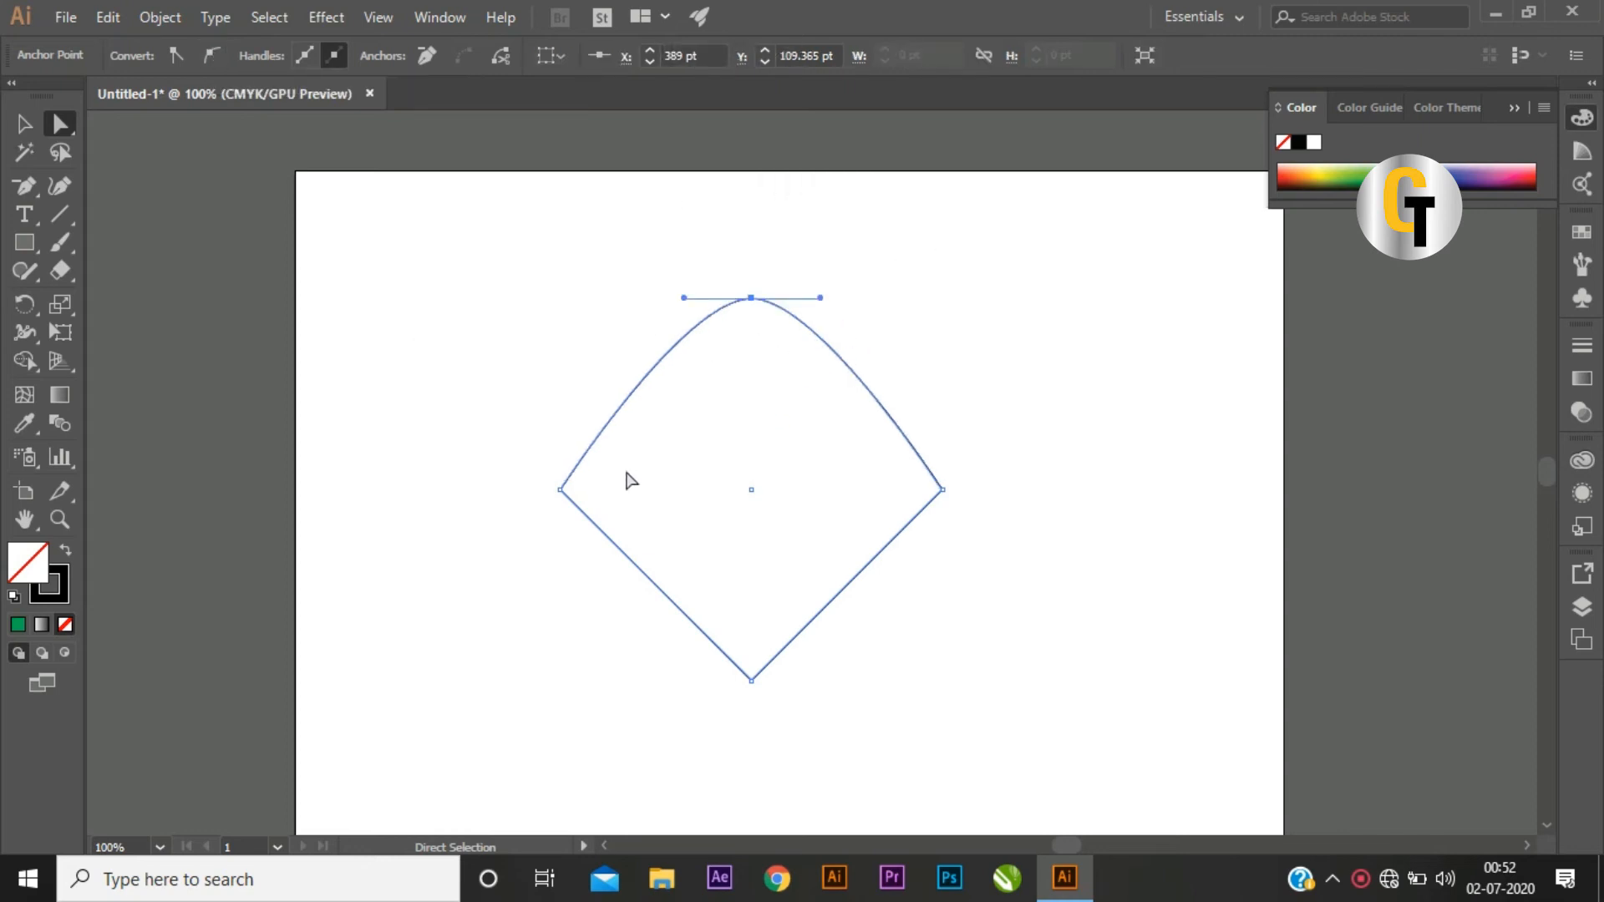
Step: Convert the diamond's left, right and bottom anchor points to smooth, one at a time
click(560, 491)
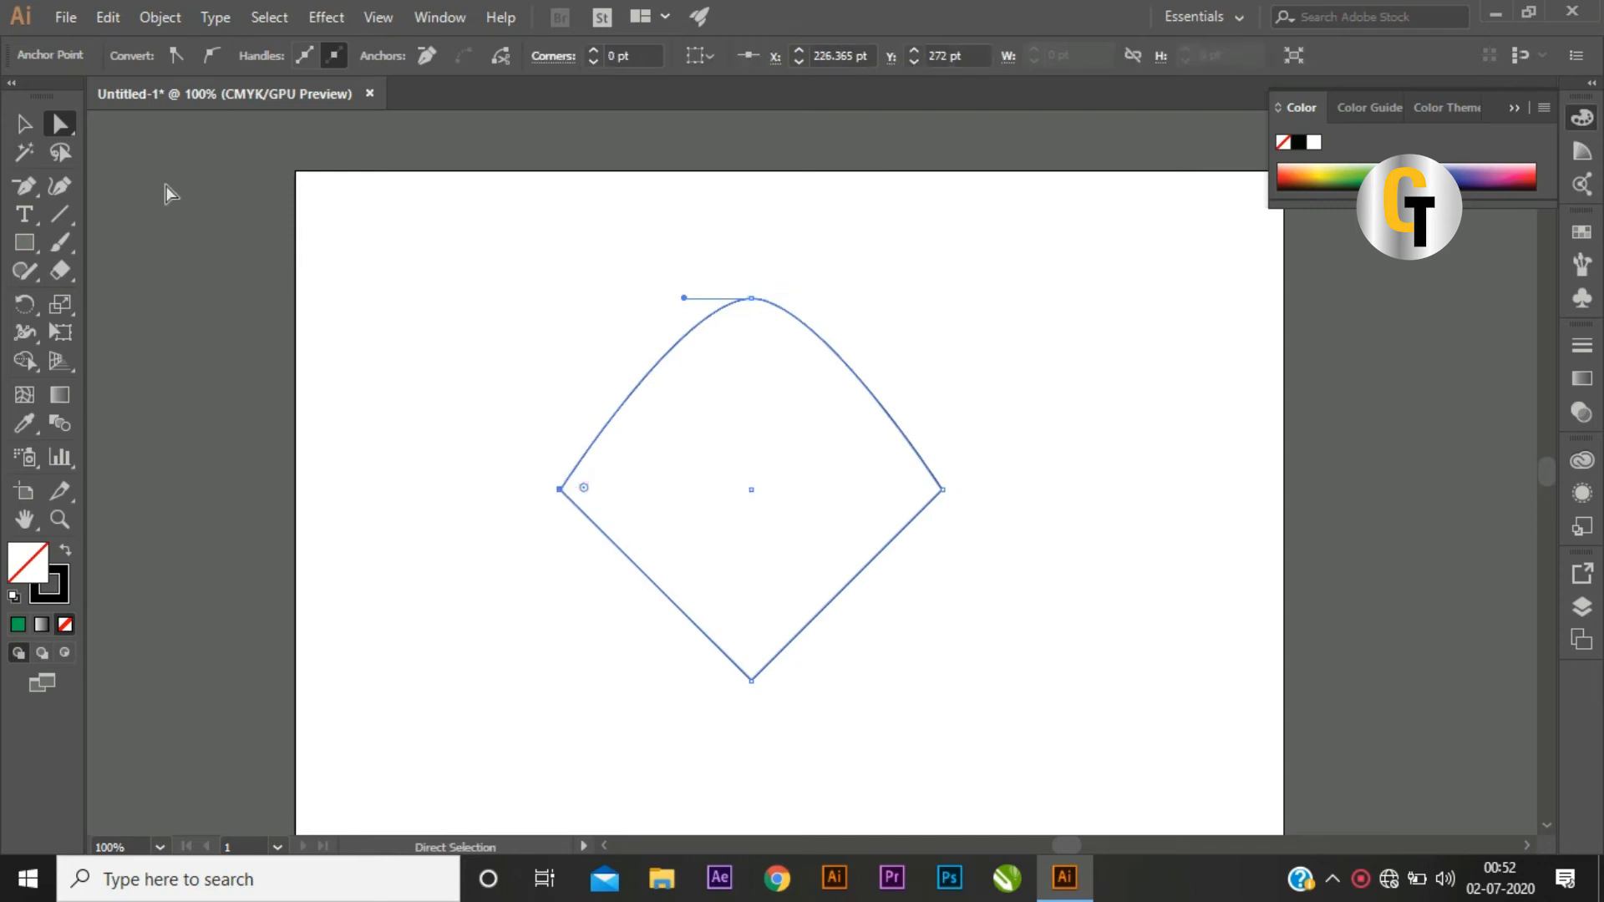
click(211, 56)
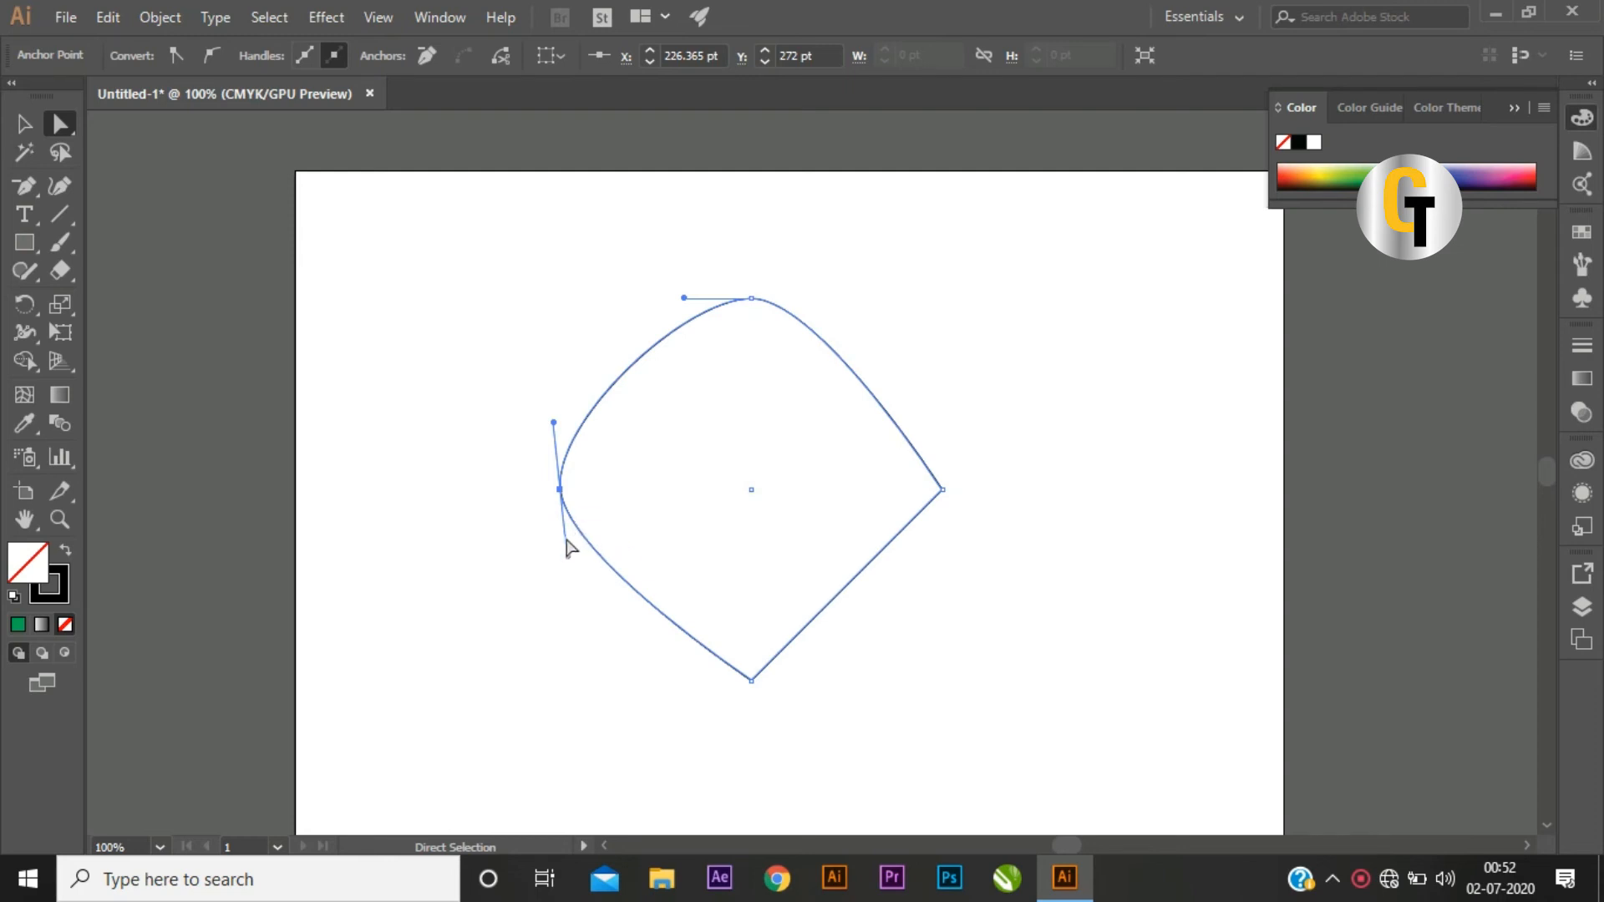
click(944, 492)
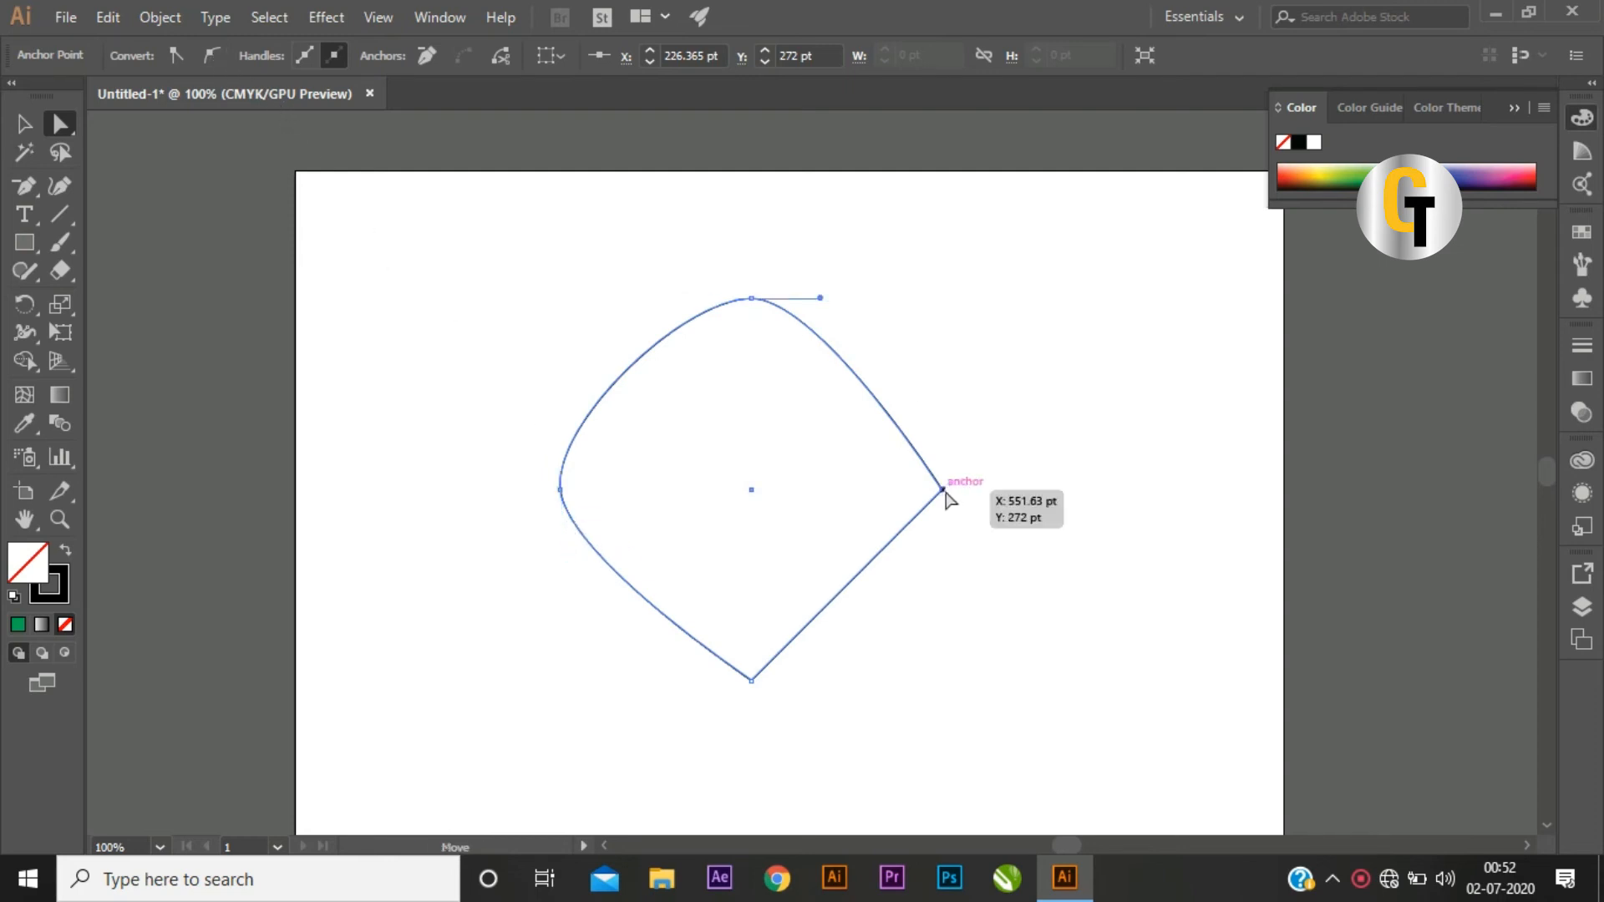
click(200, 65)
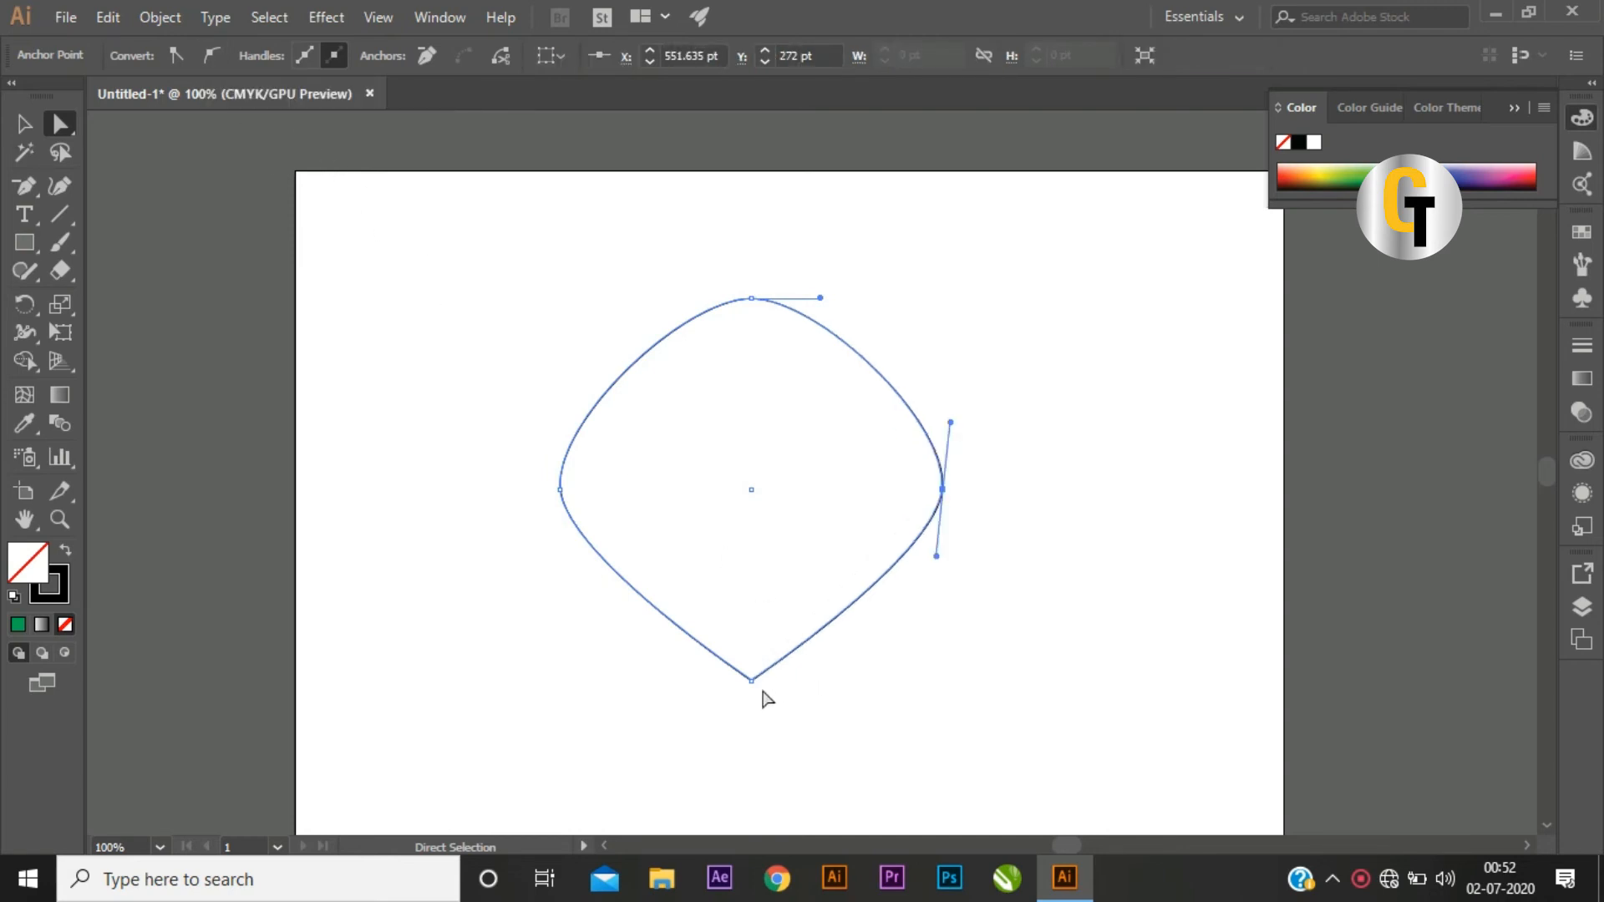
click(751, 681)
click(214, 55)
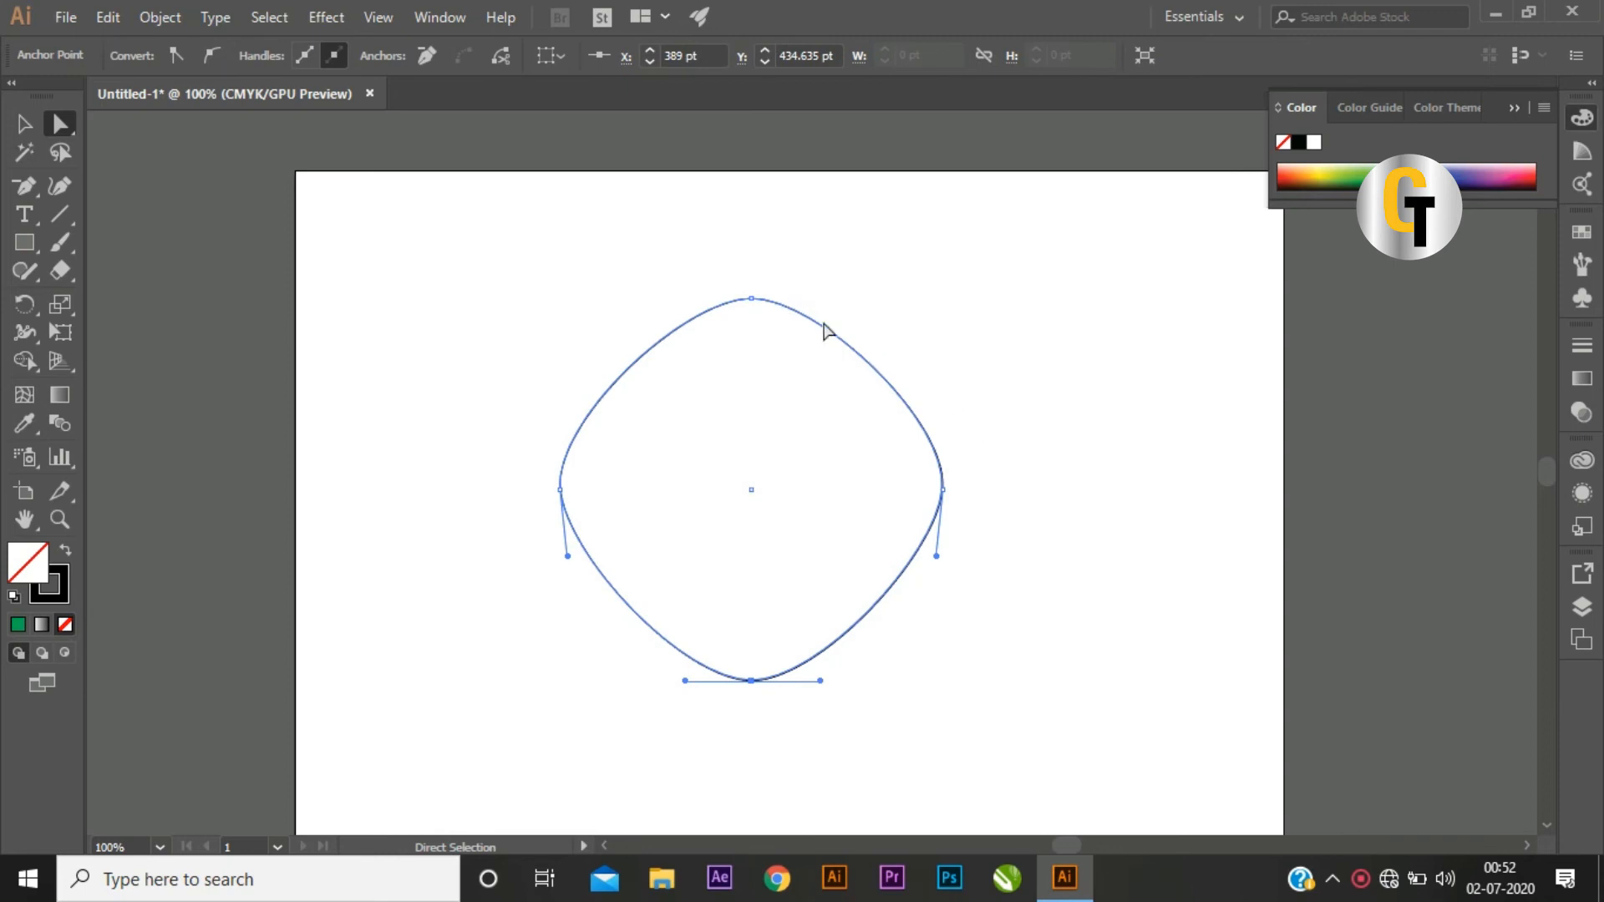
Step: Convert all four anchor points of the shape back to corners, one at a time, and deselect it
click(755, 300)
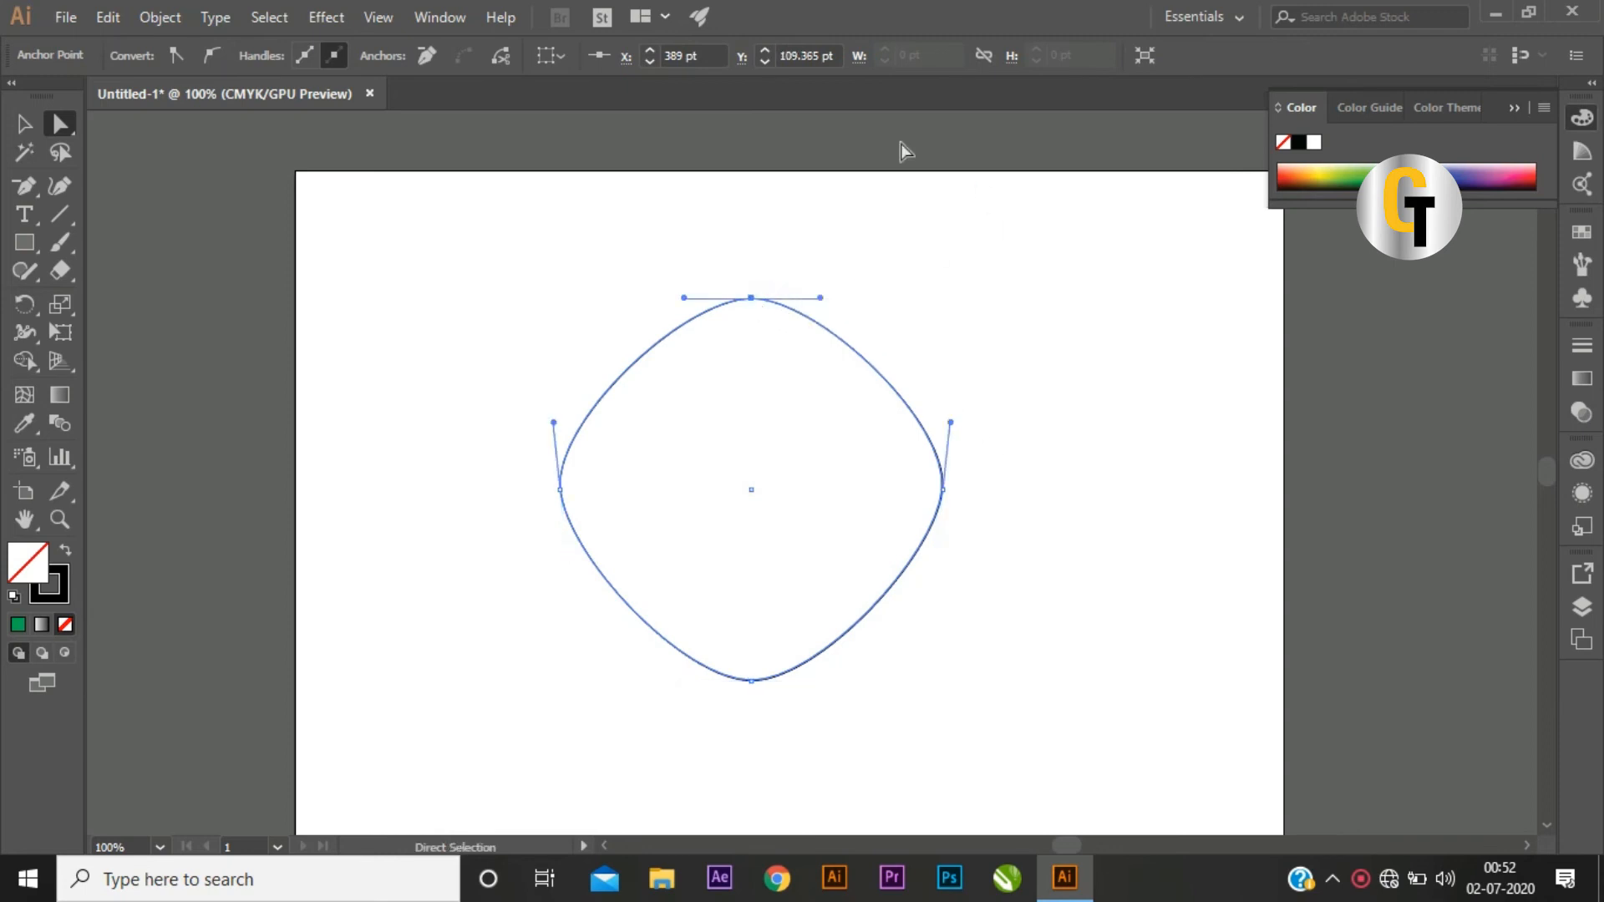
click(182, 55)
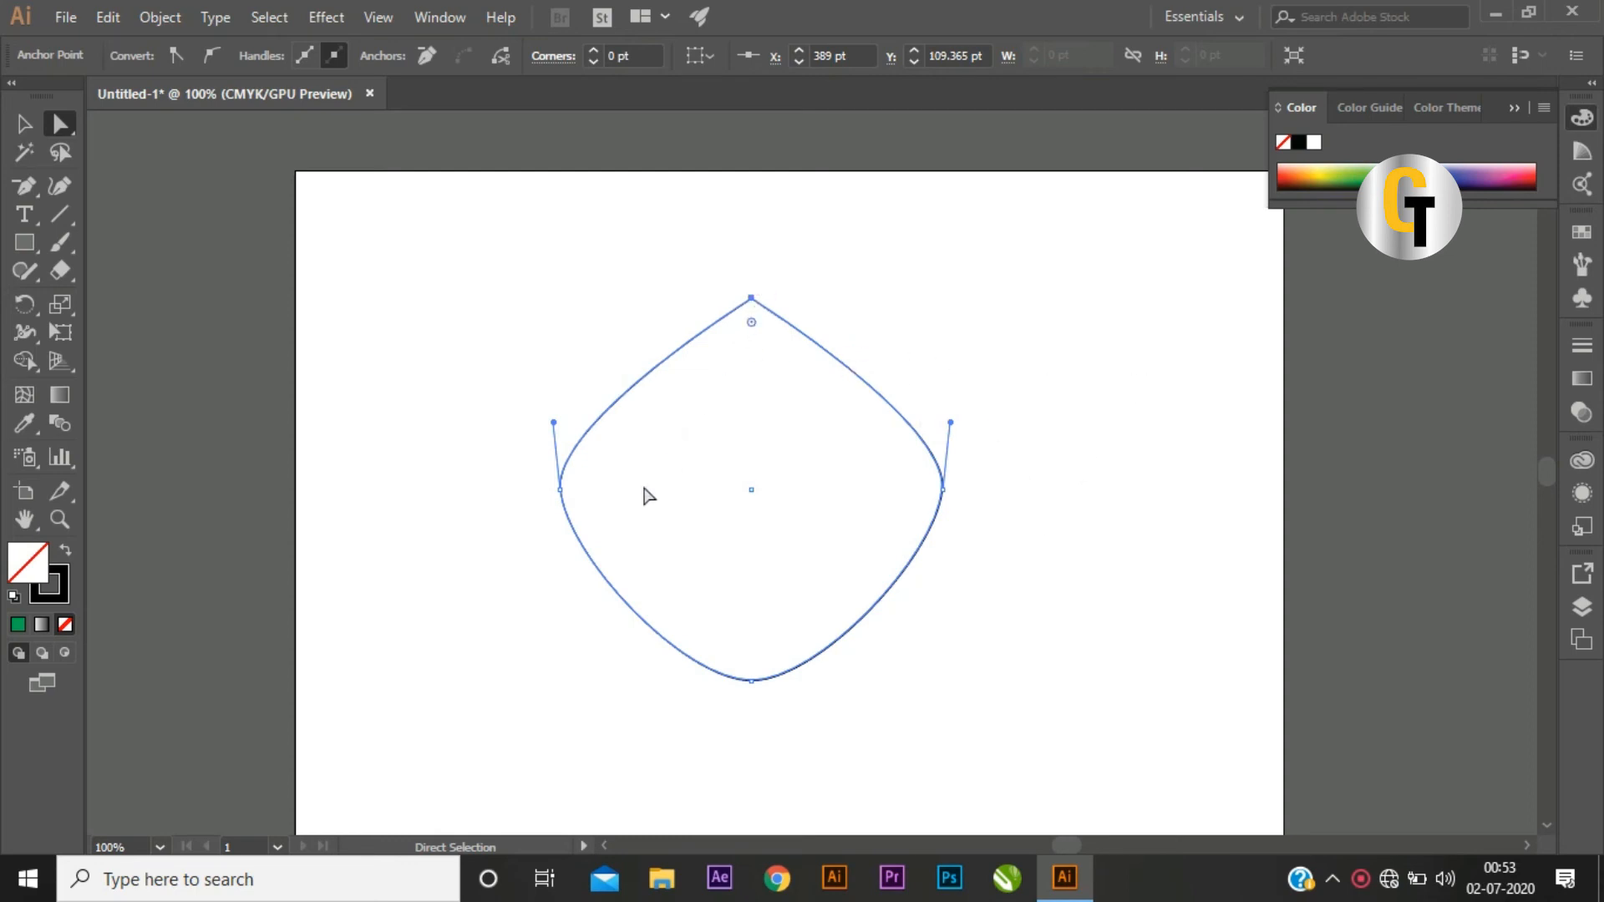
click(560, 489)
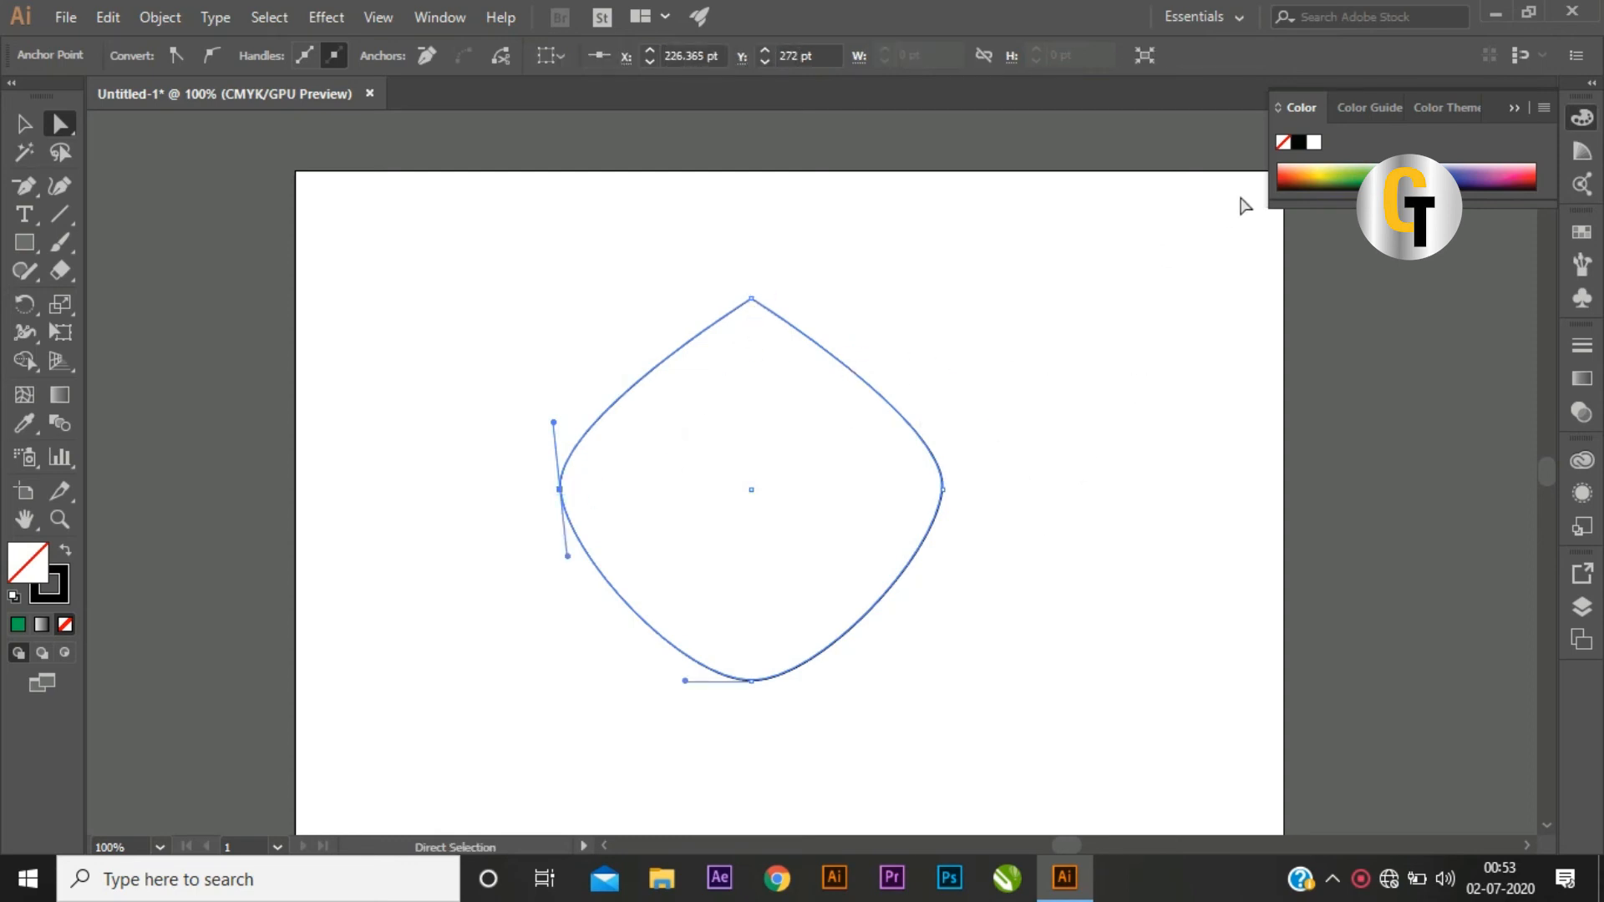
click(175, 55)
click(943, 491)
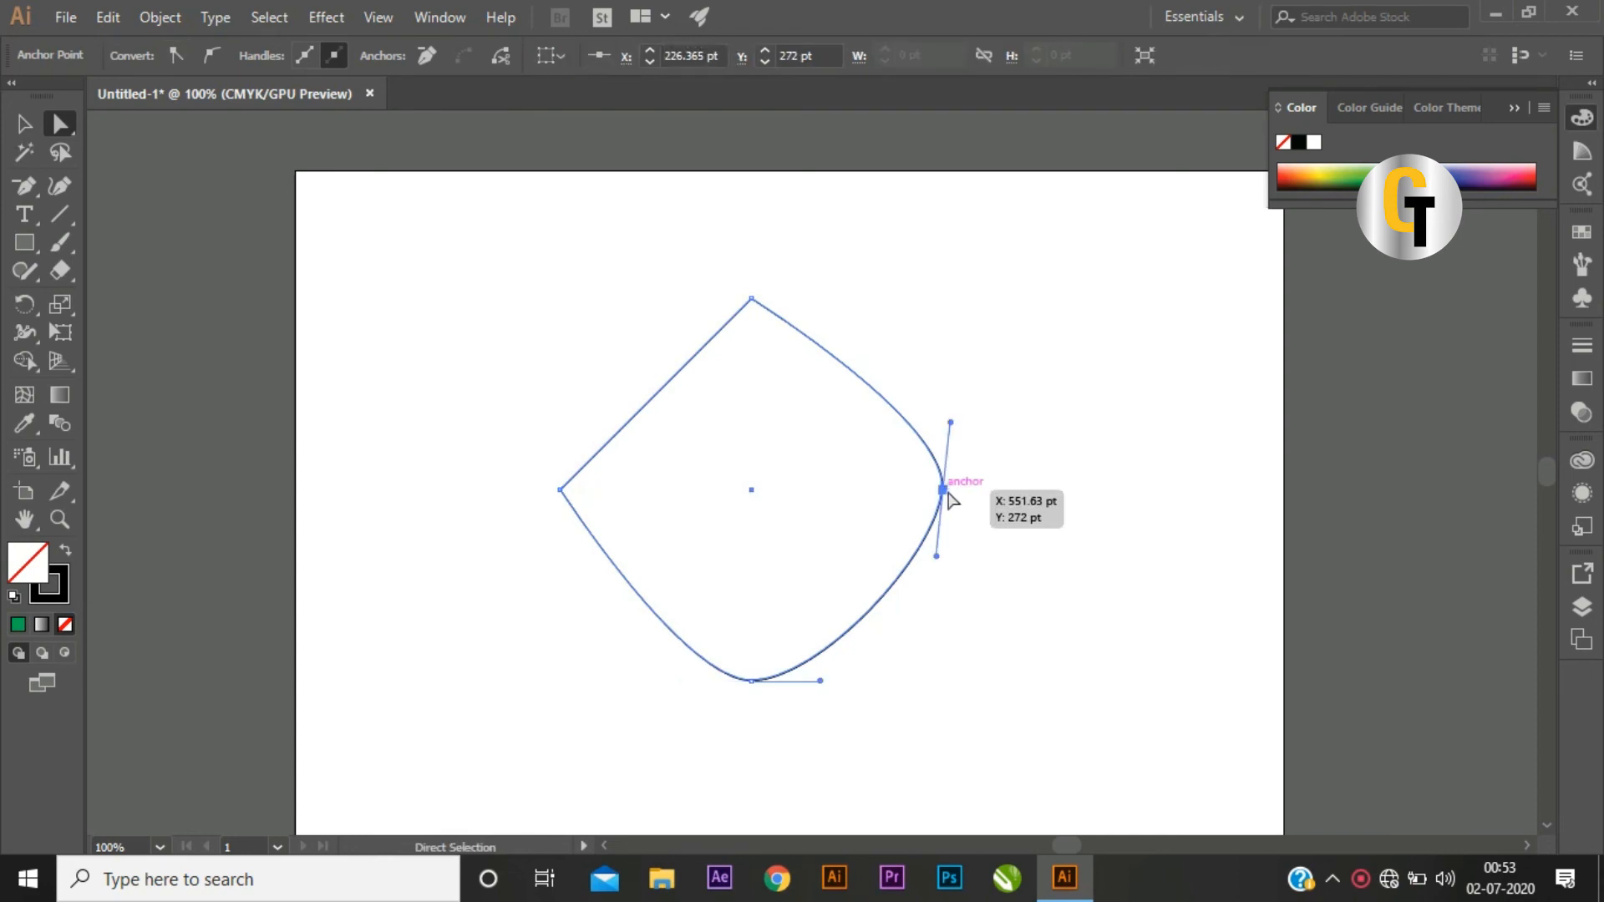
click(177, 57)
click(752, 681)
click(177, 58)
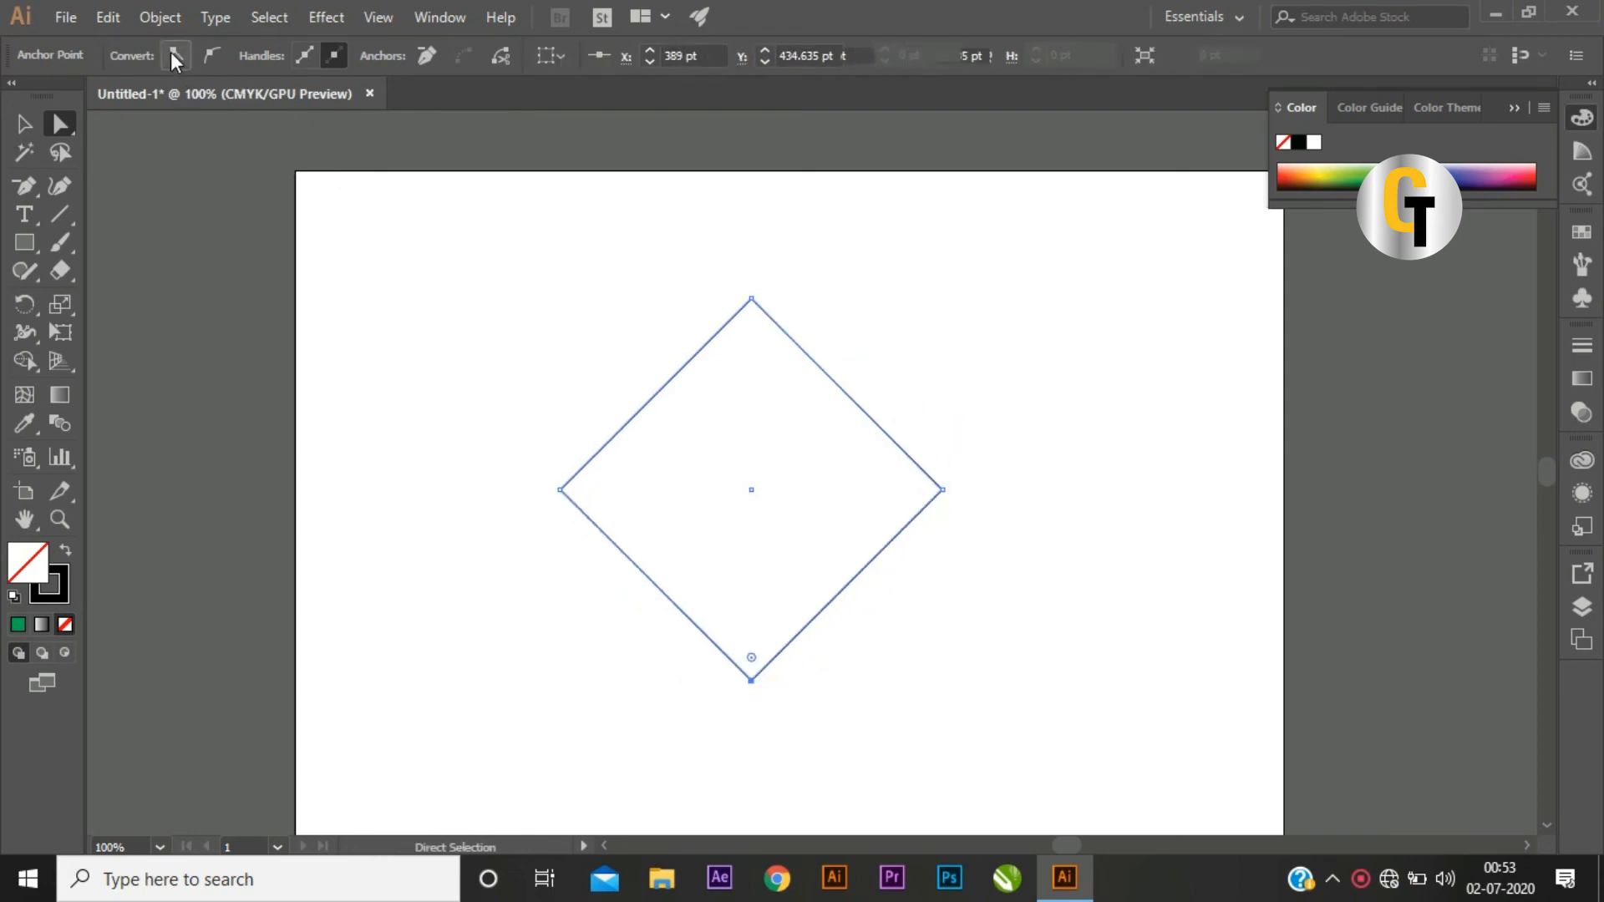
click(985, 349)
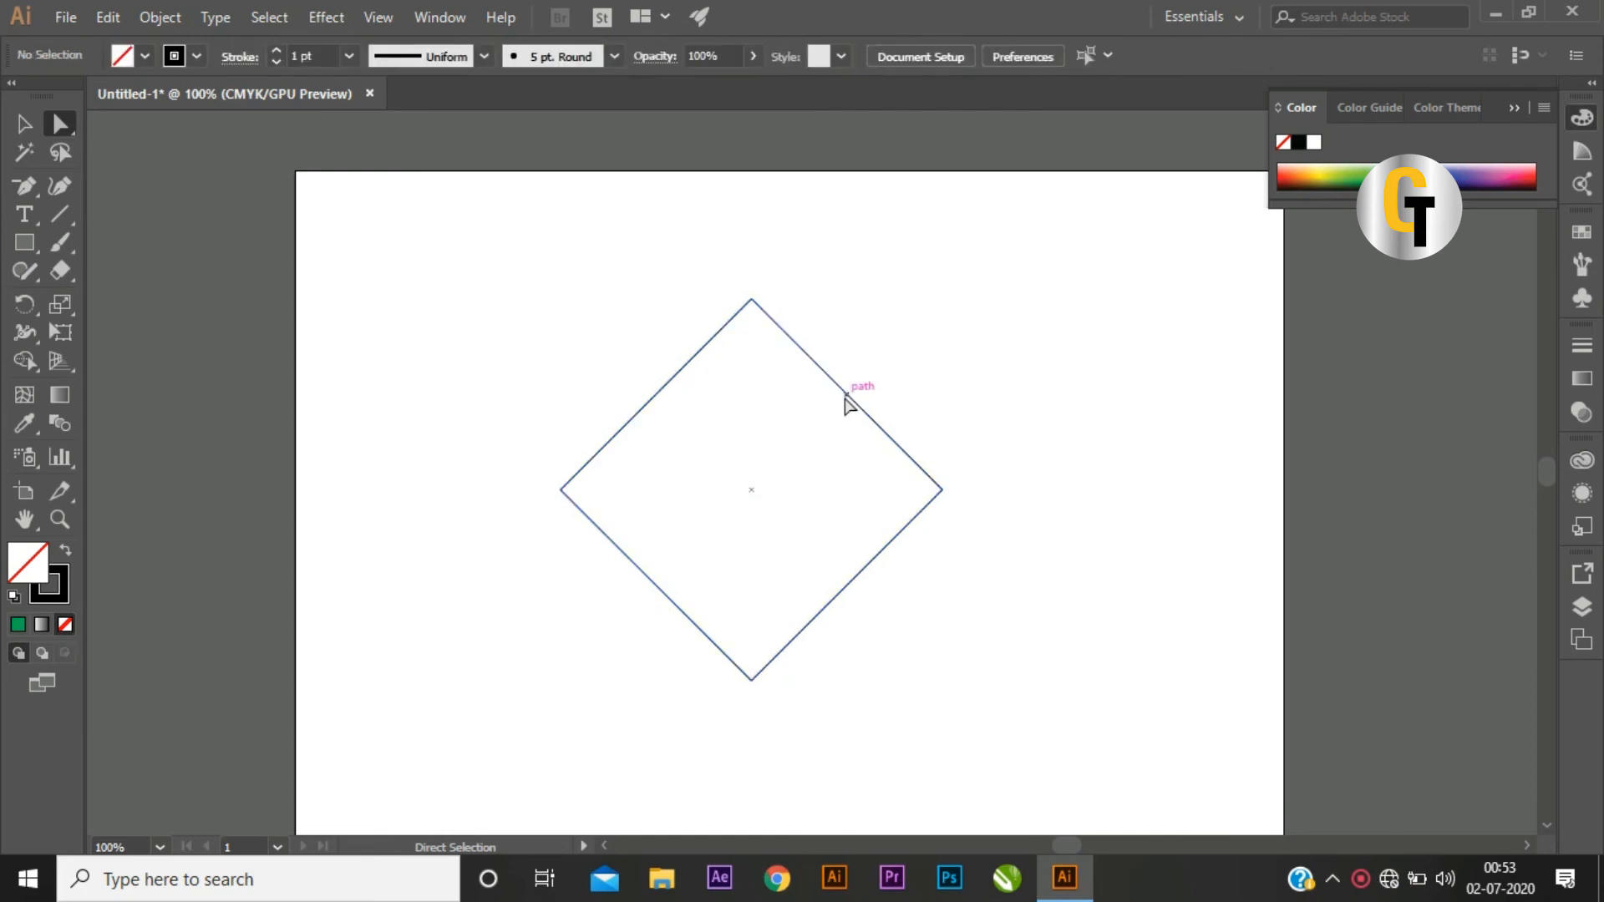
Step: Round all four corners of the diamond by pulling out direction handles with the Anchor Point Tool, and deselect the shape
click(851, 403)
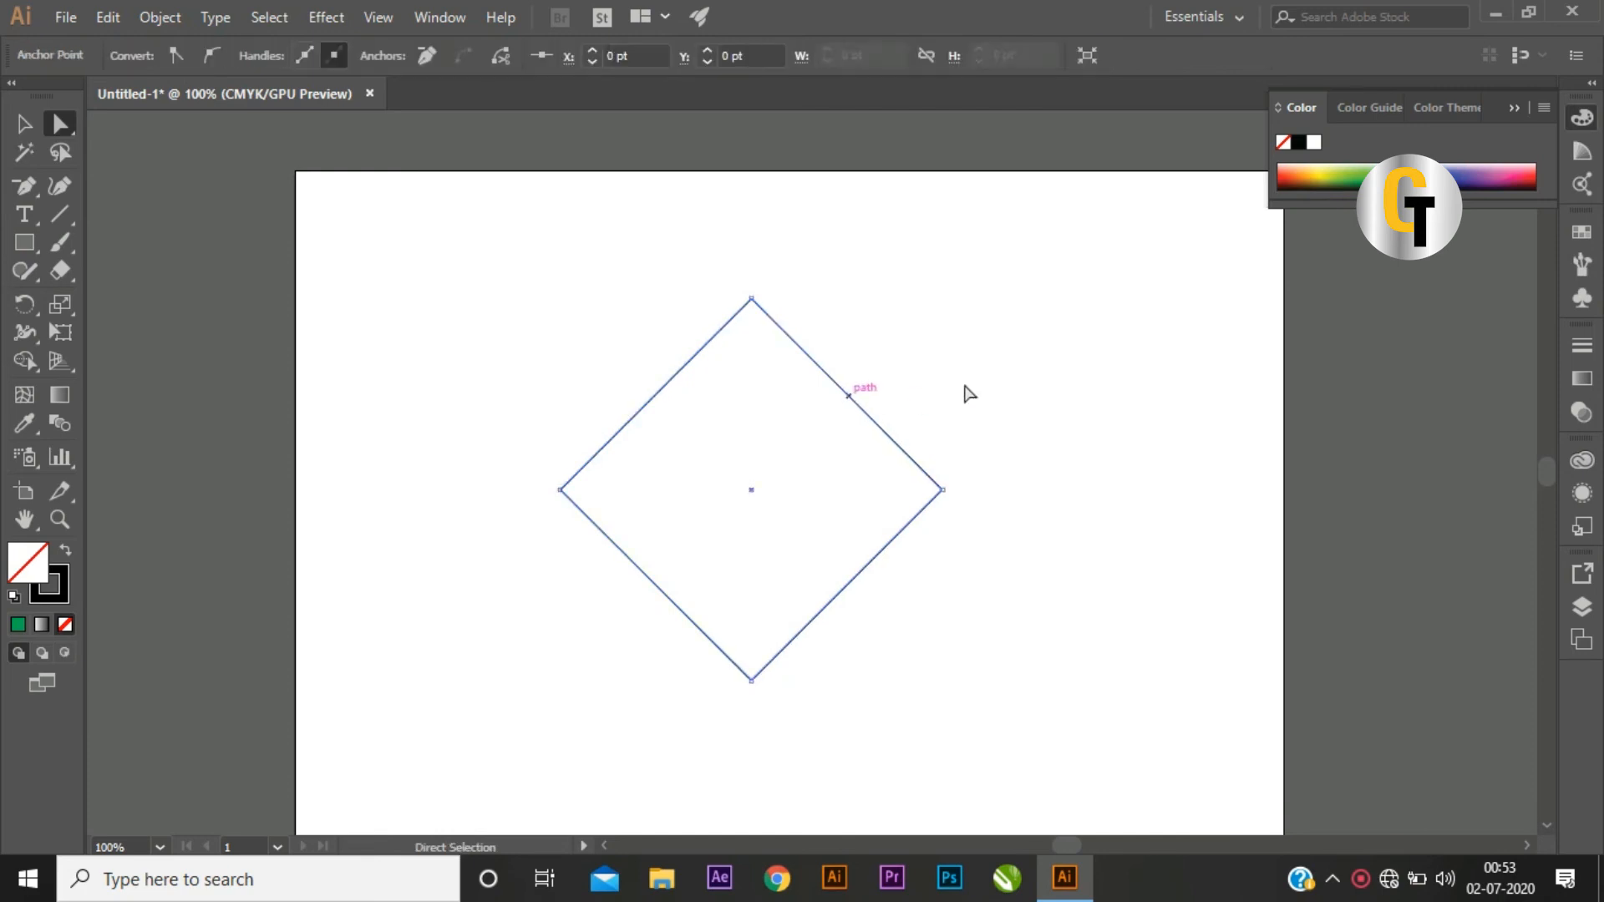
click(18, 186)
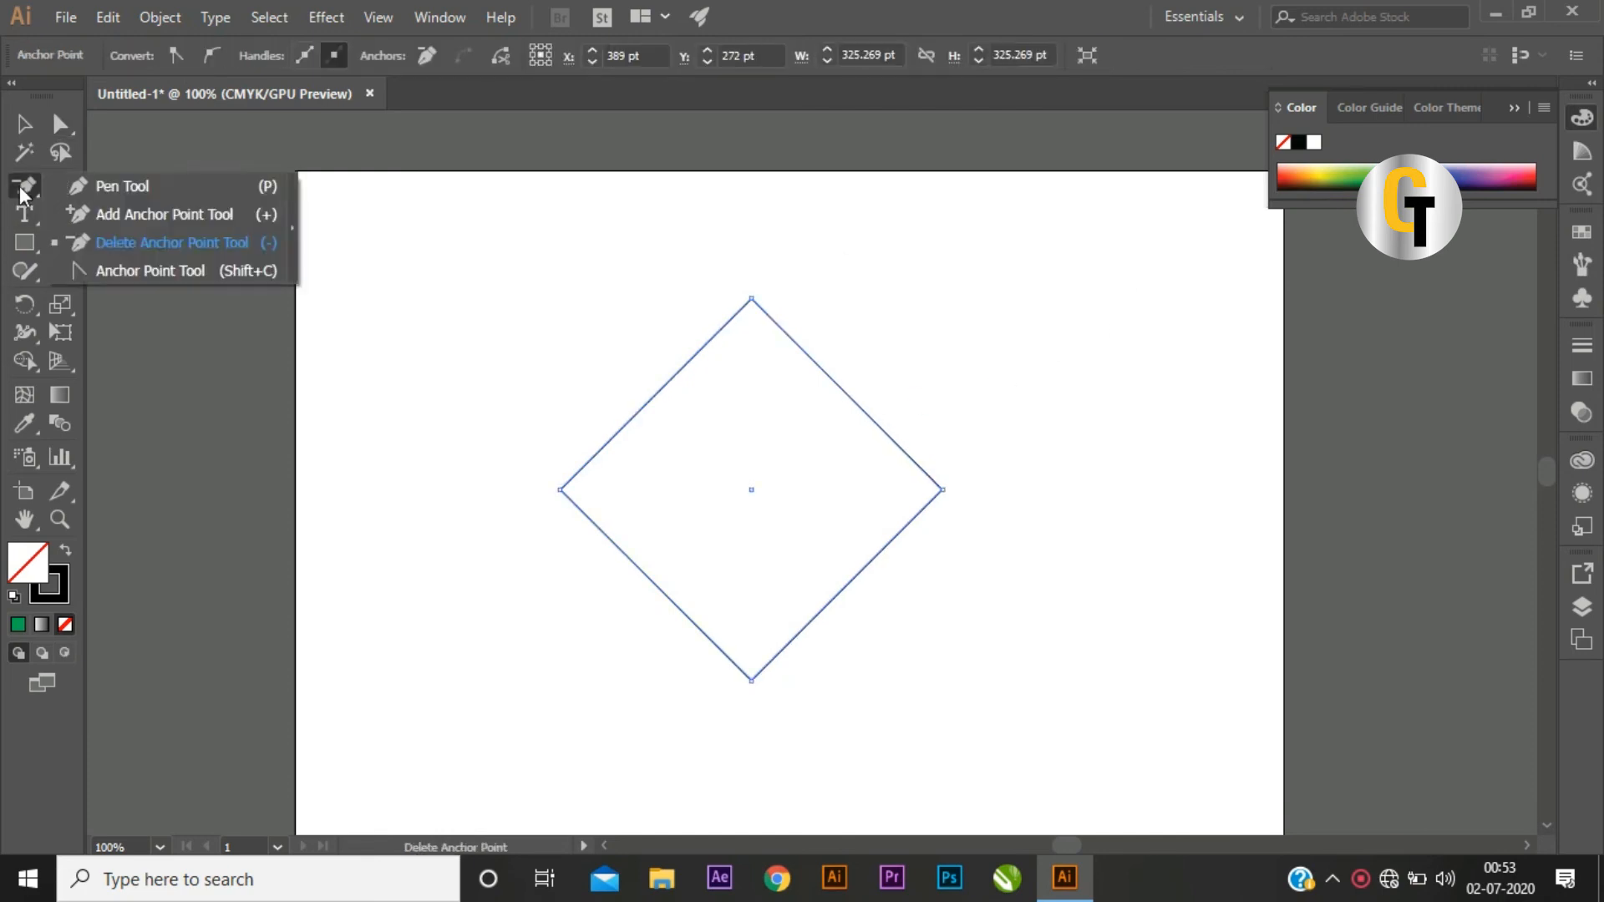
click(142, 272)
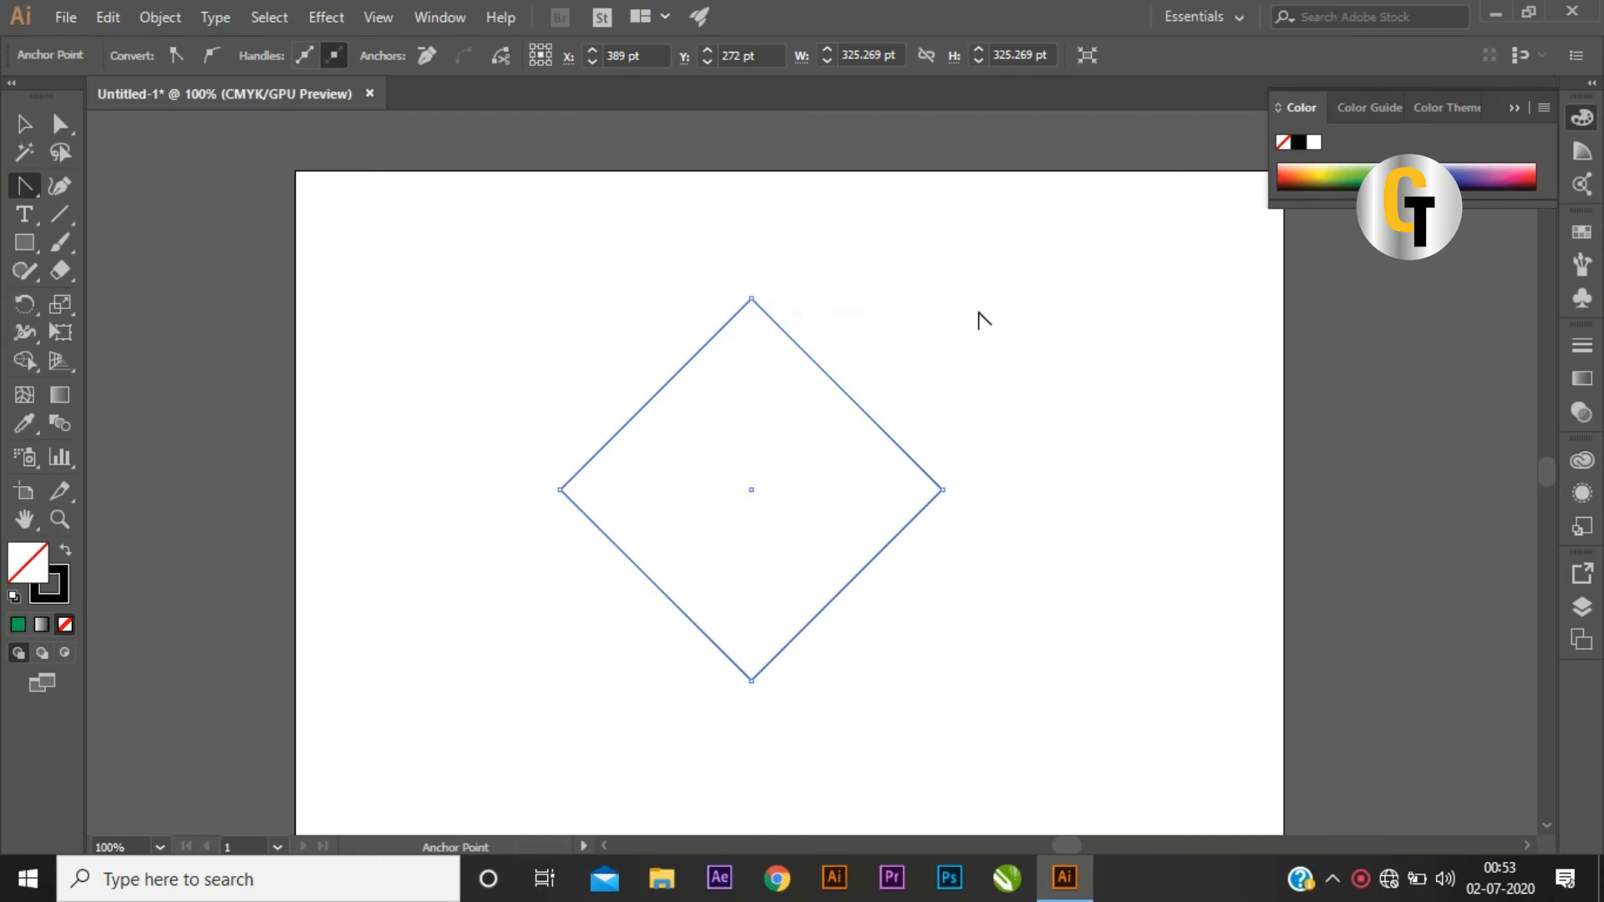
click(753, 300)
drag(759, 306, 930, 293)
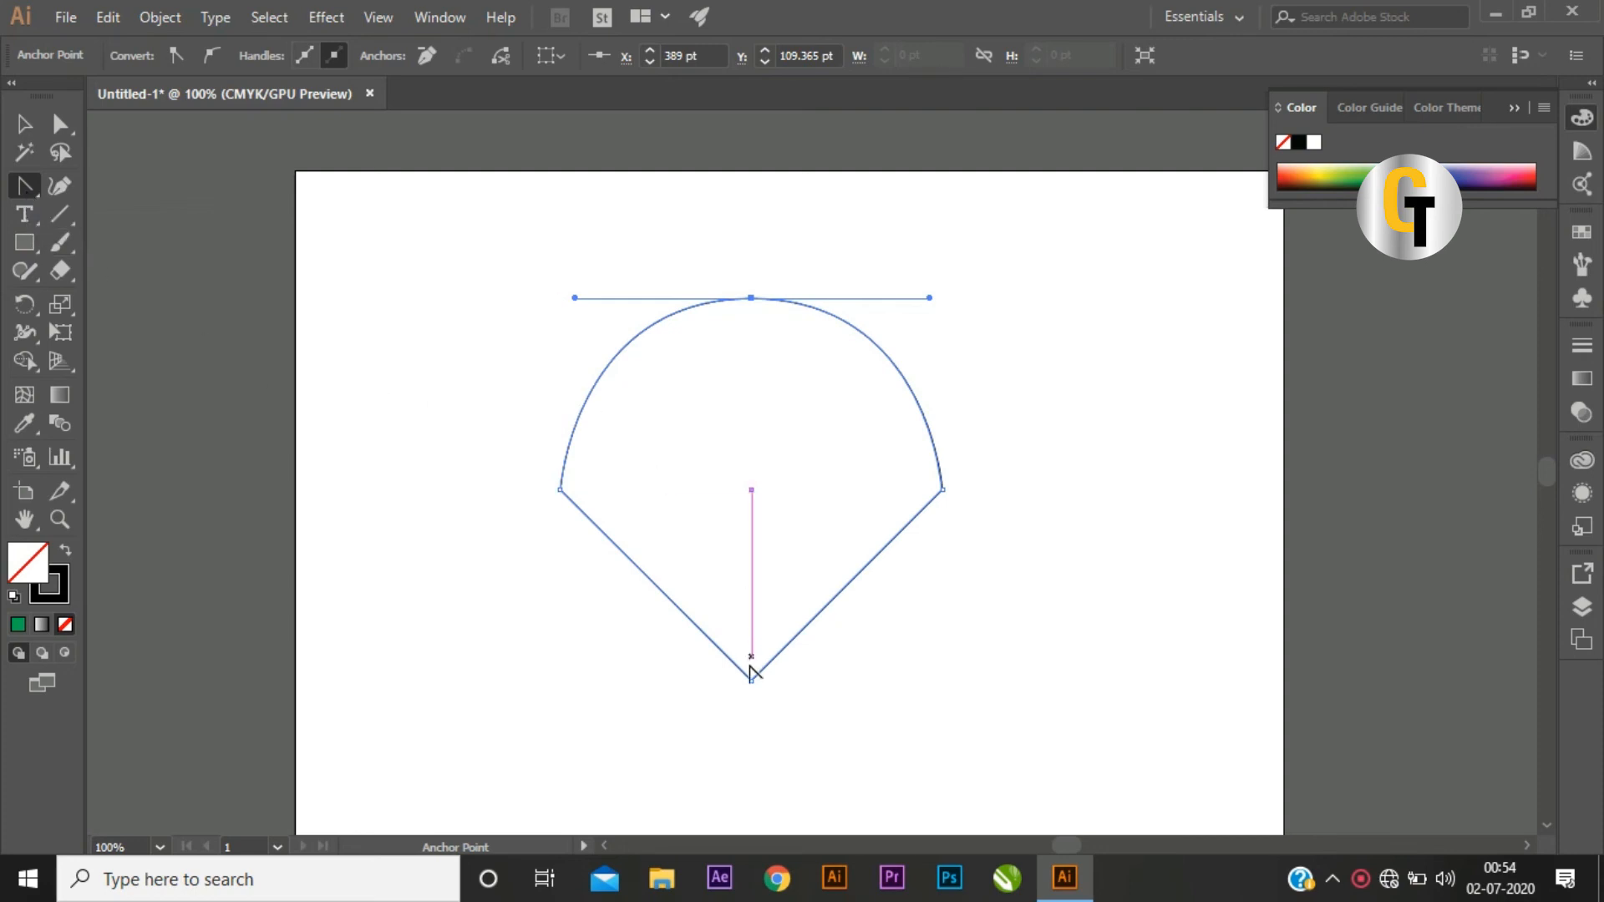
drag(751, 678, 568, 660)
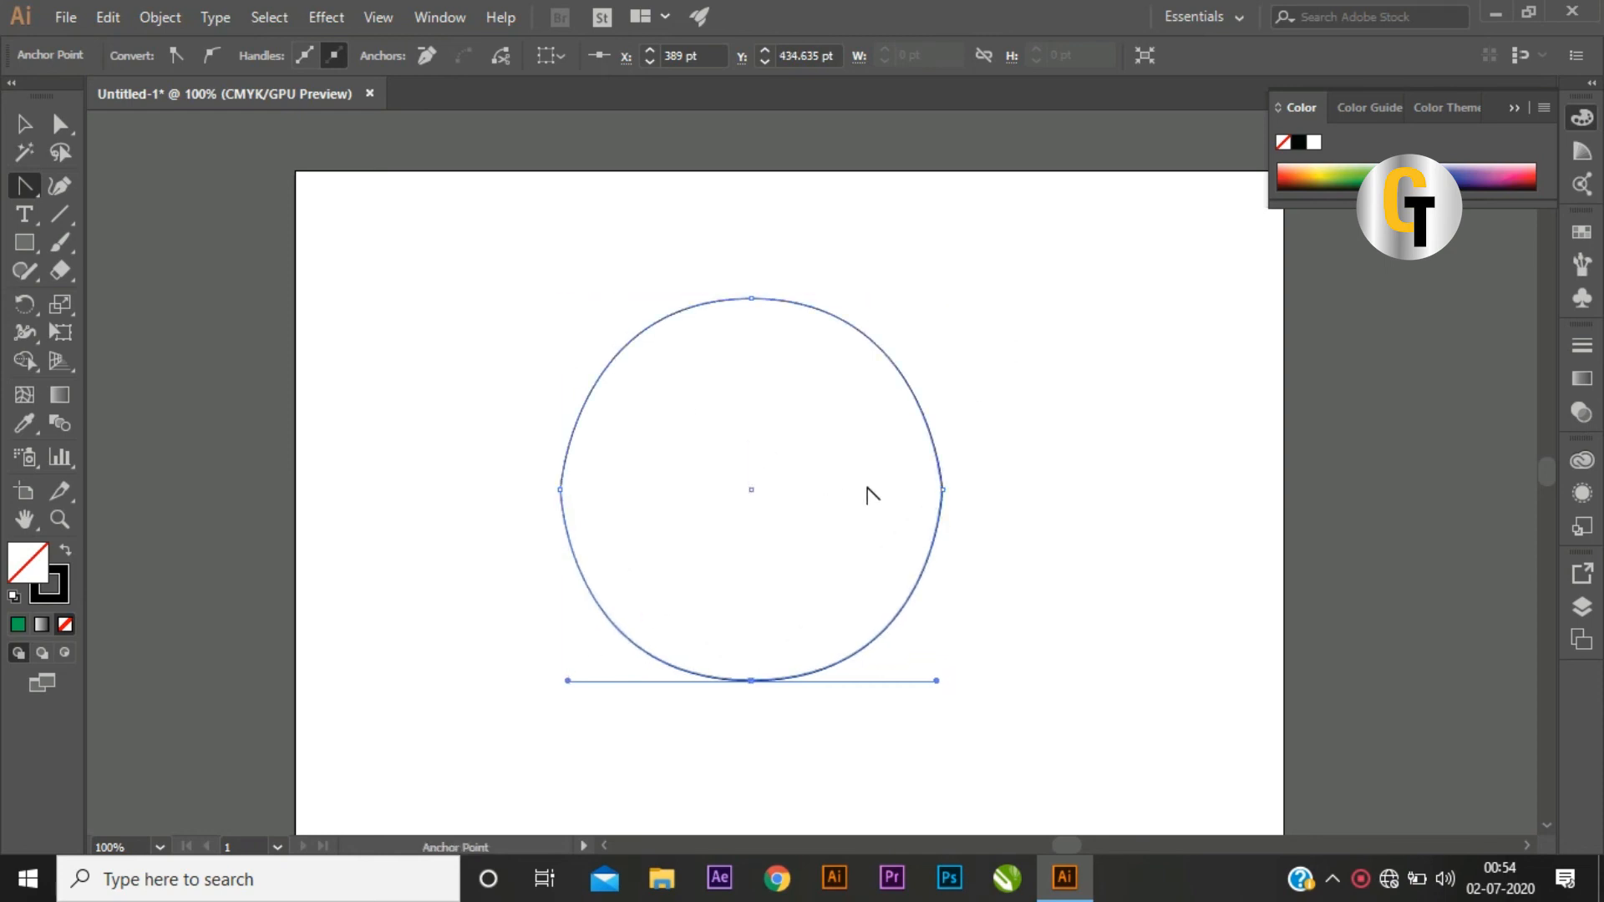
drag(942, 490, 969, 565)
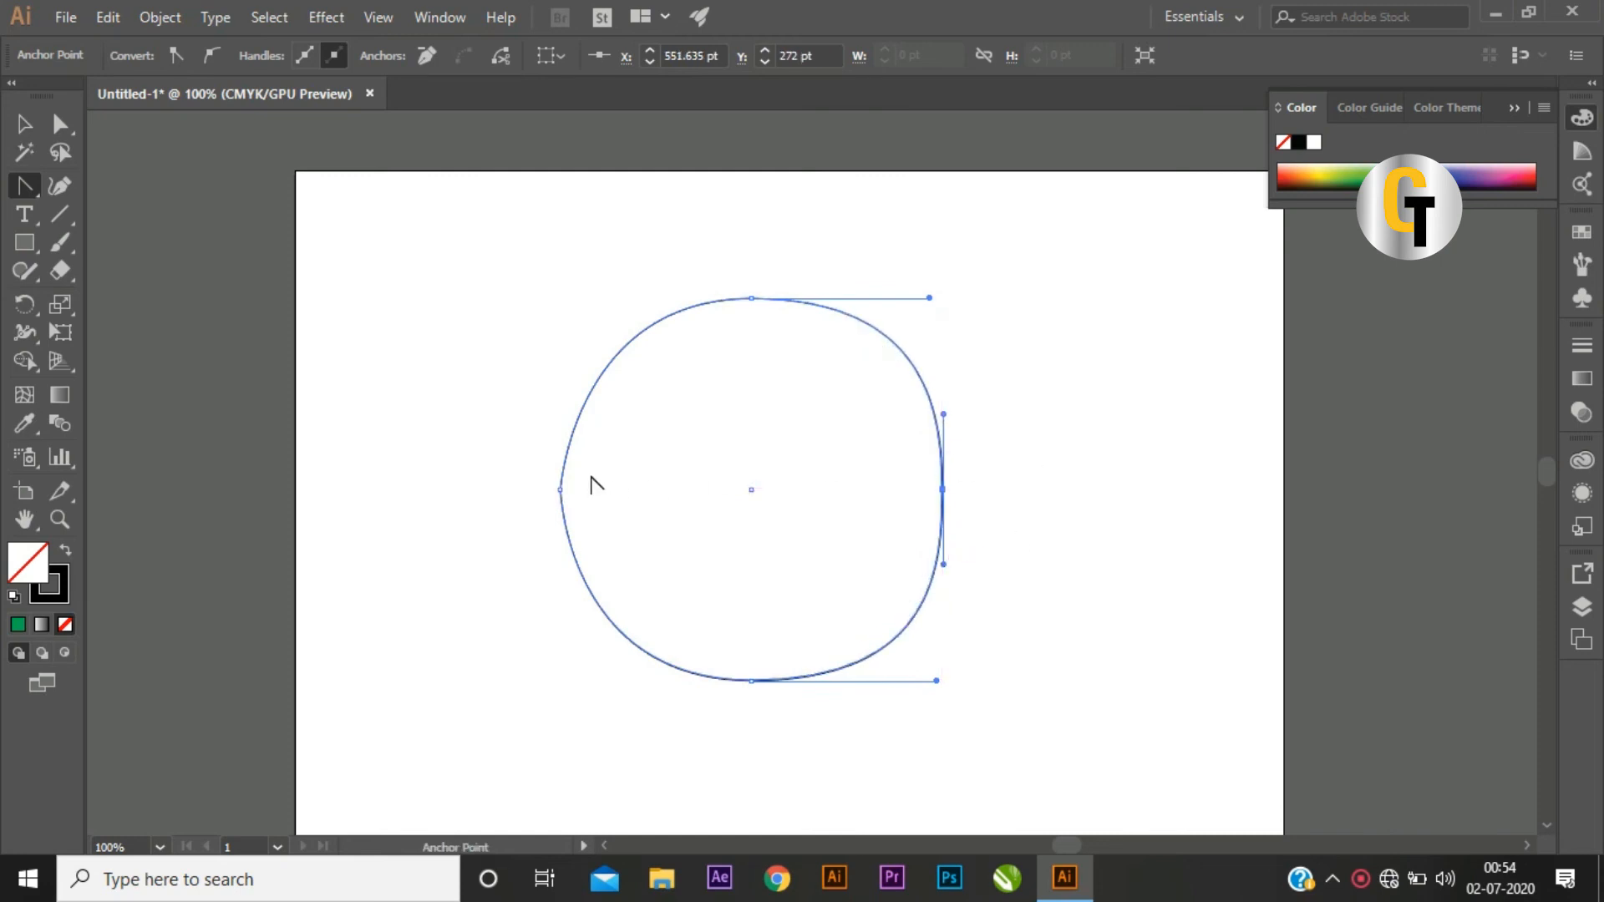
drag(560, 489, 561, 425)
key(v)
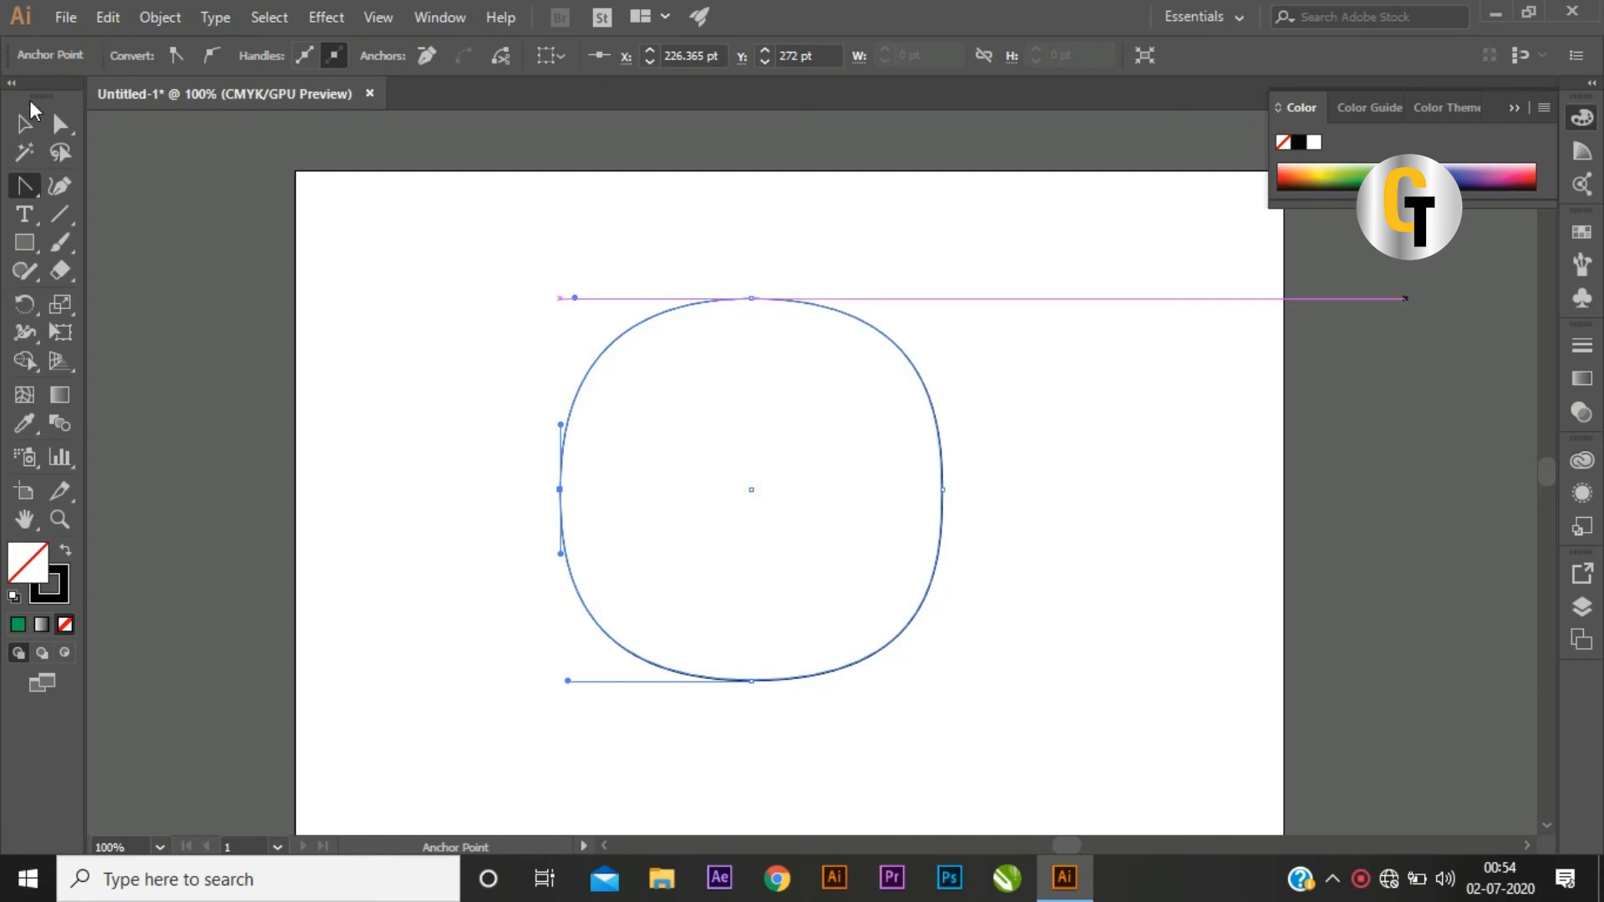
click(1036, 368)
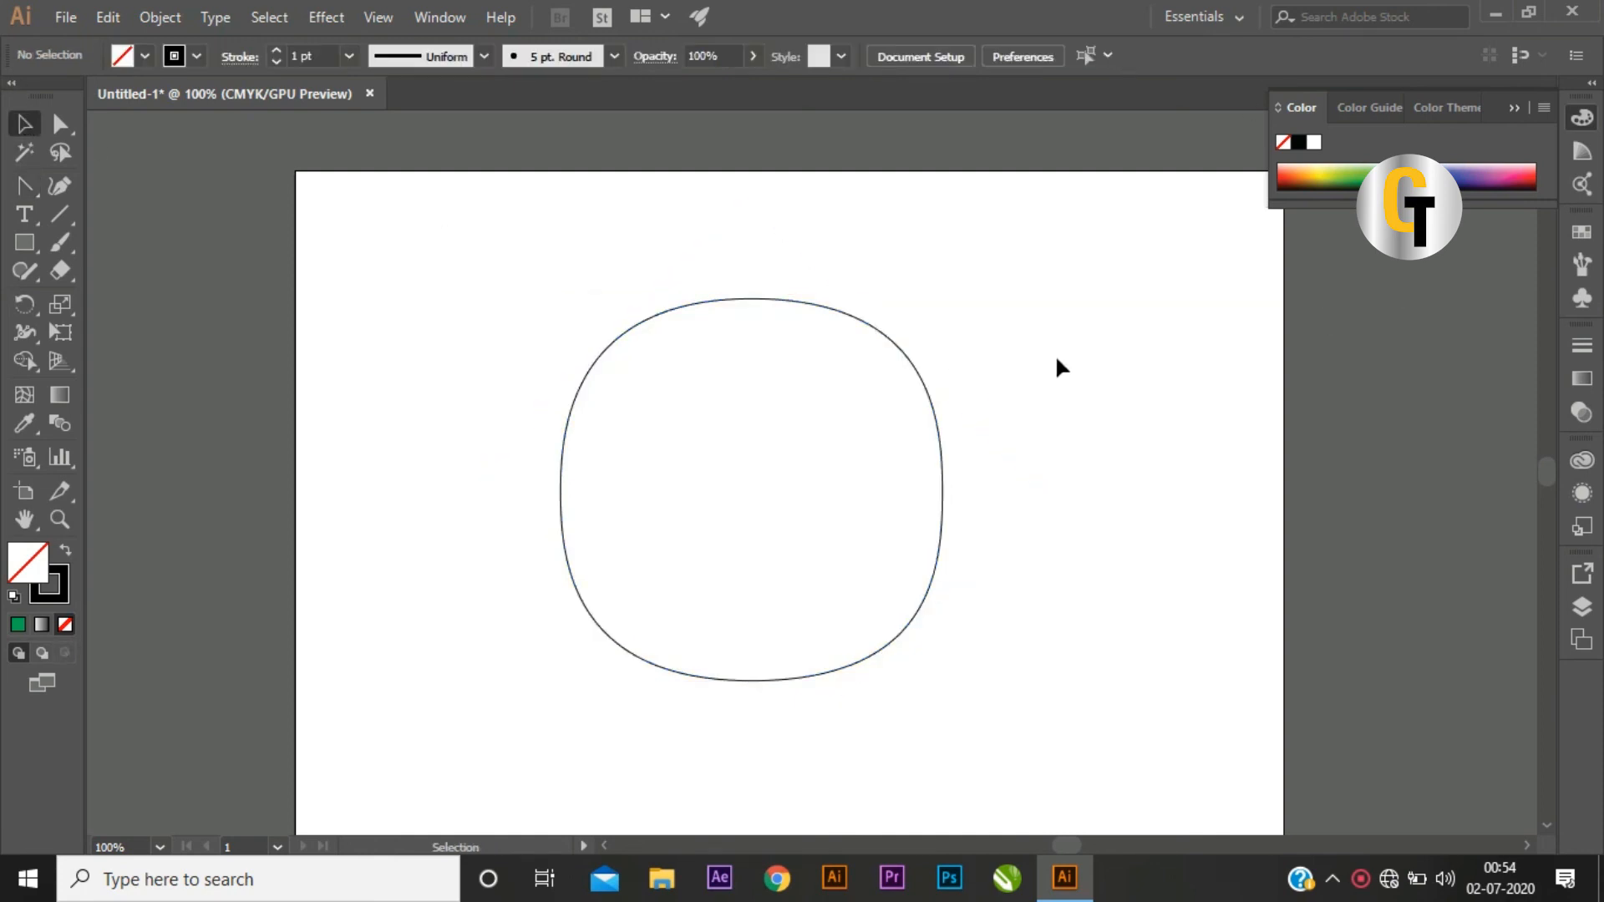
Step: Select the whole rounded shape with the Selection tool to view its bounding box, and leave it deselected
click(941, 468)
click(1024, 394)
click(918, 375)
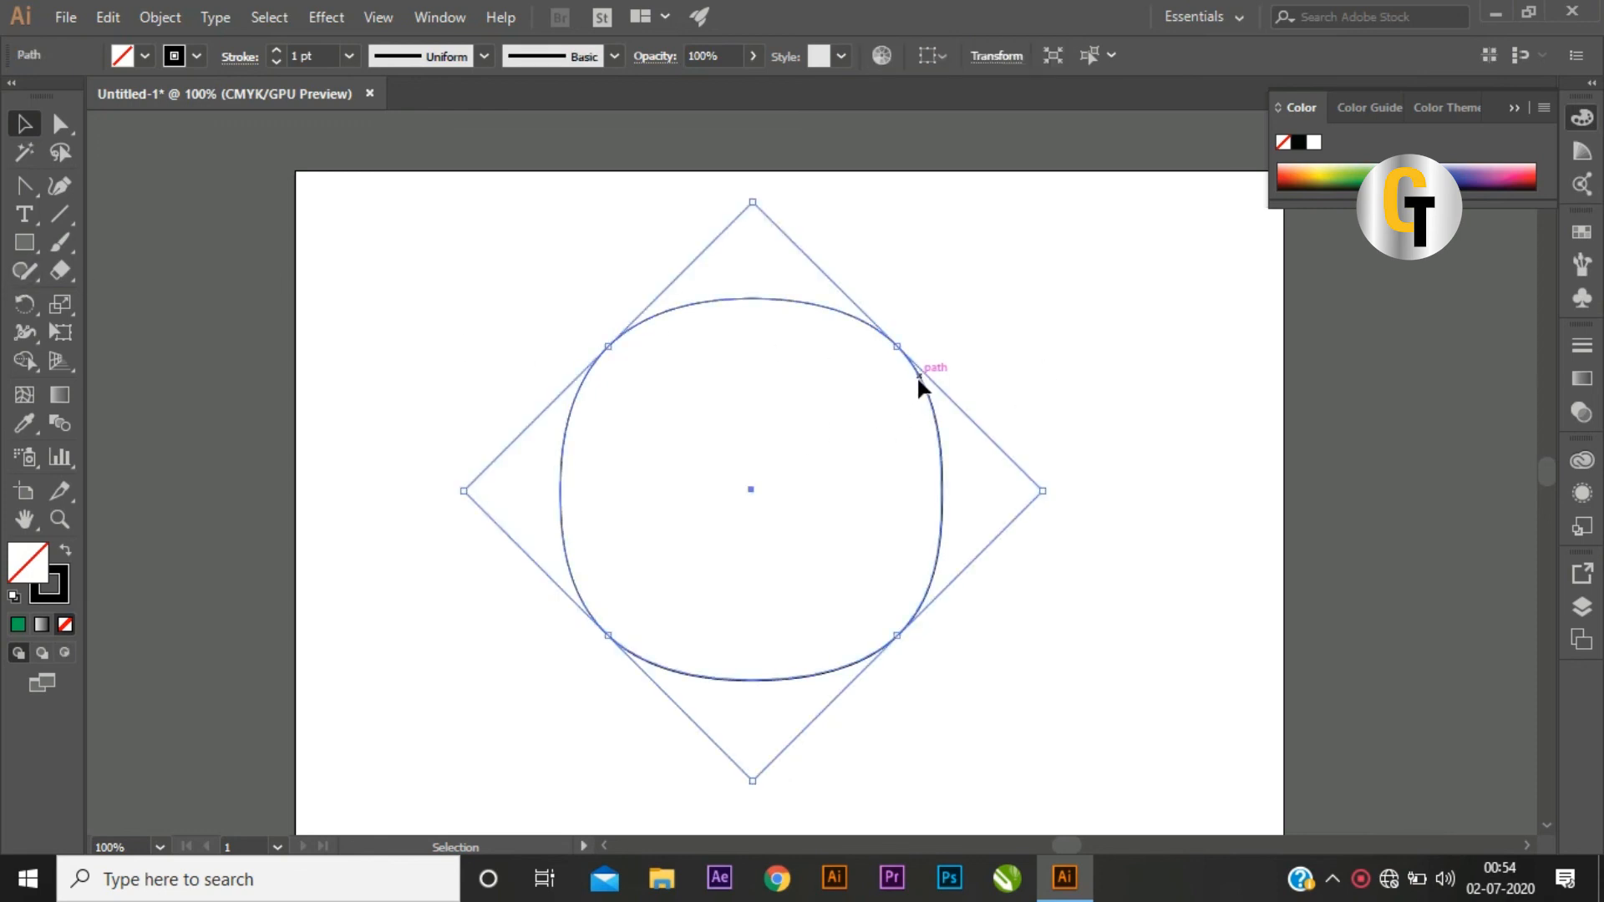
click(984, 311)
click(882, 336)
click(936, 314)
Step: Tilt the top anchor's handles slightly with Direct Selection, and turn on showing handles for multiple selected anchor points
click(64, 126)
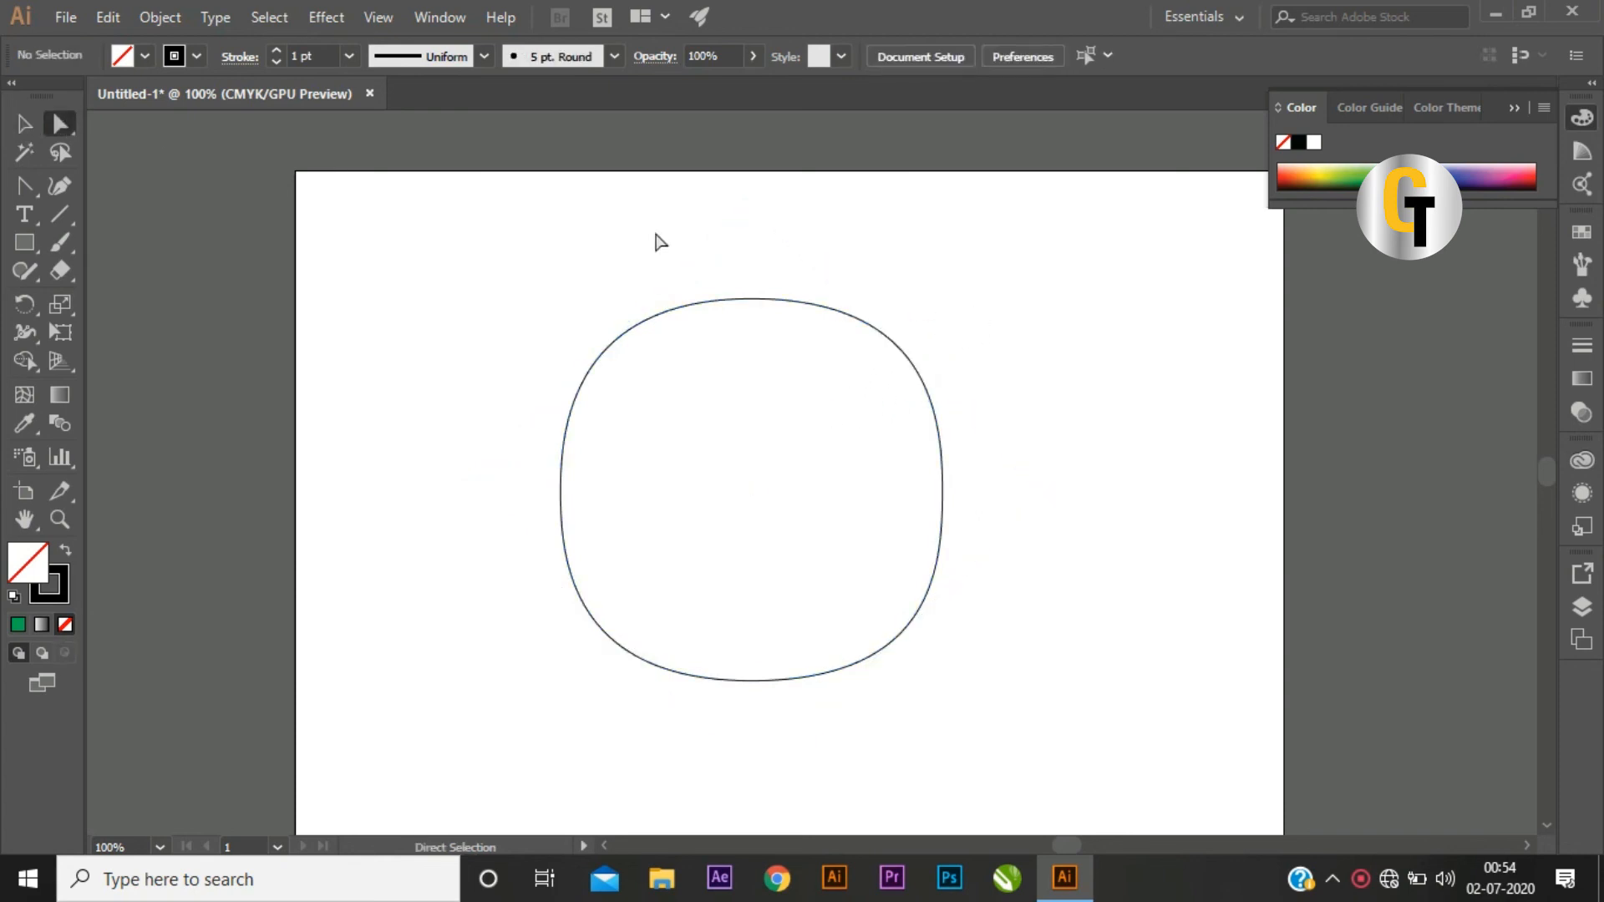
click(751, 299)
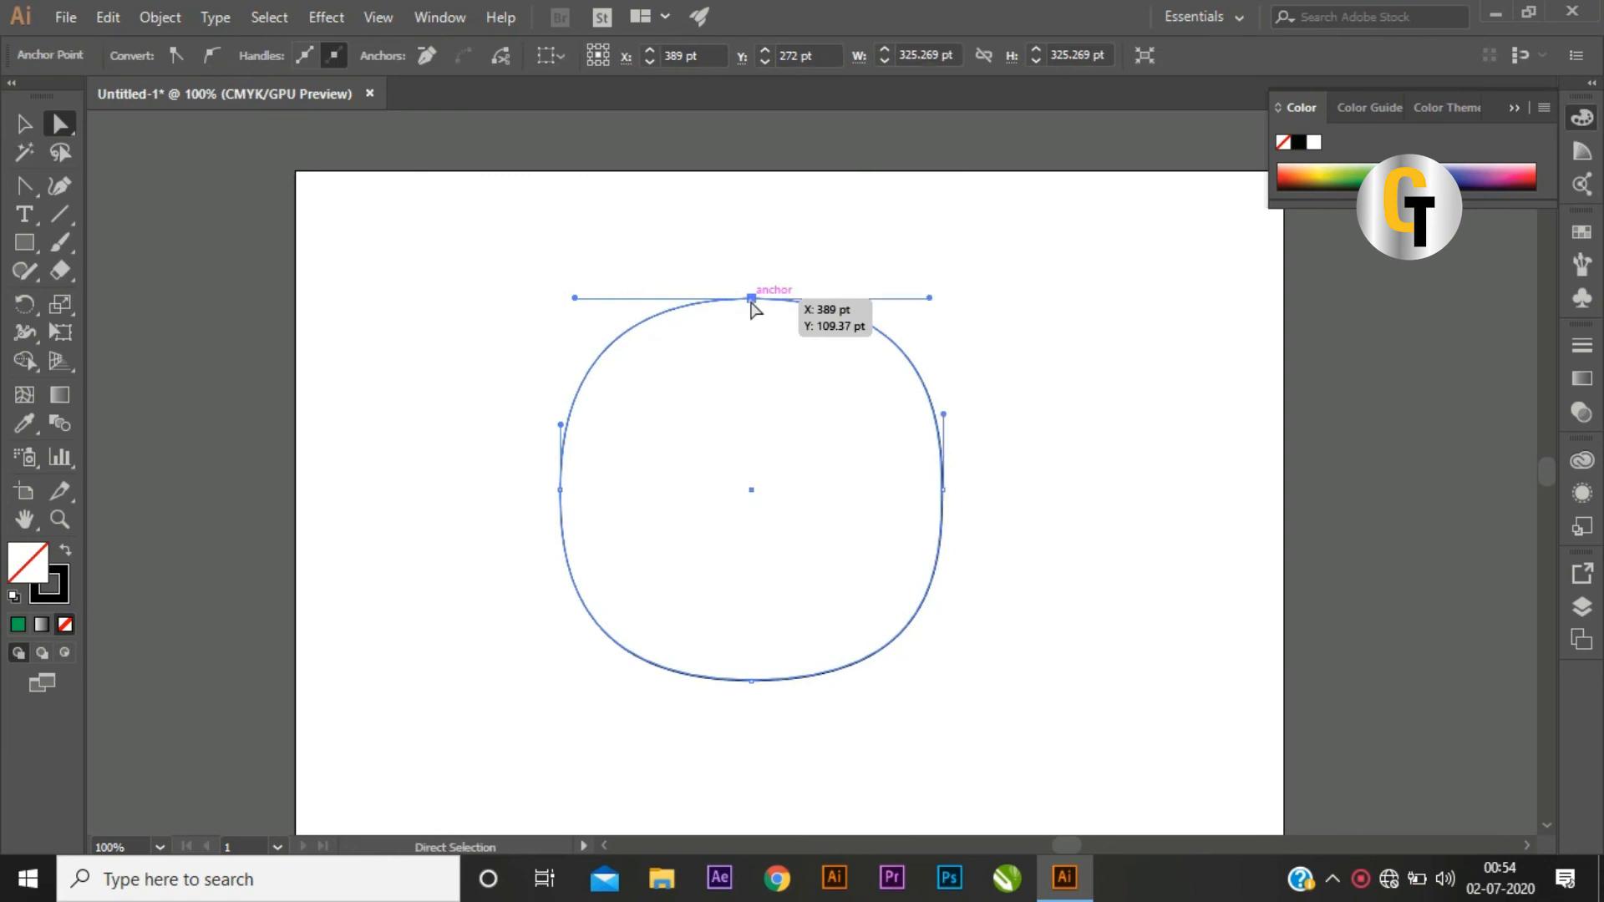
mouse_move(576, 299)
mouse_down()
mouse_move(615, 346)
mouse_move(577, 294)
mouse_up()
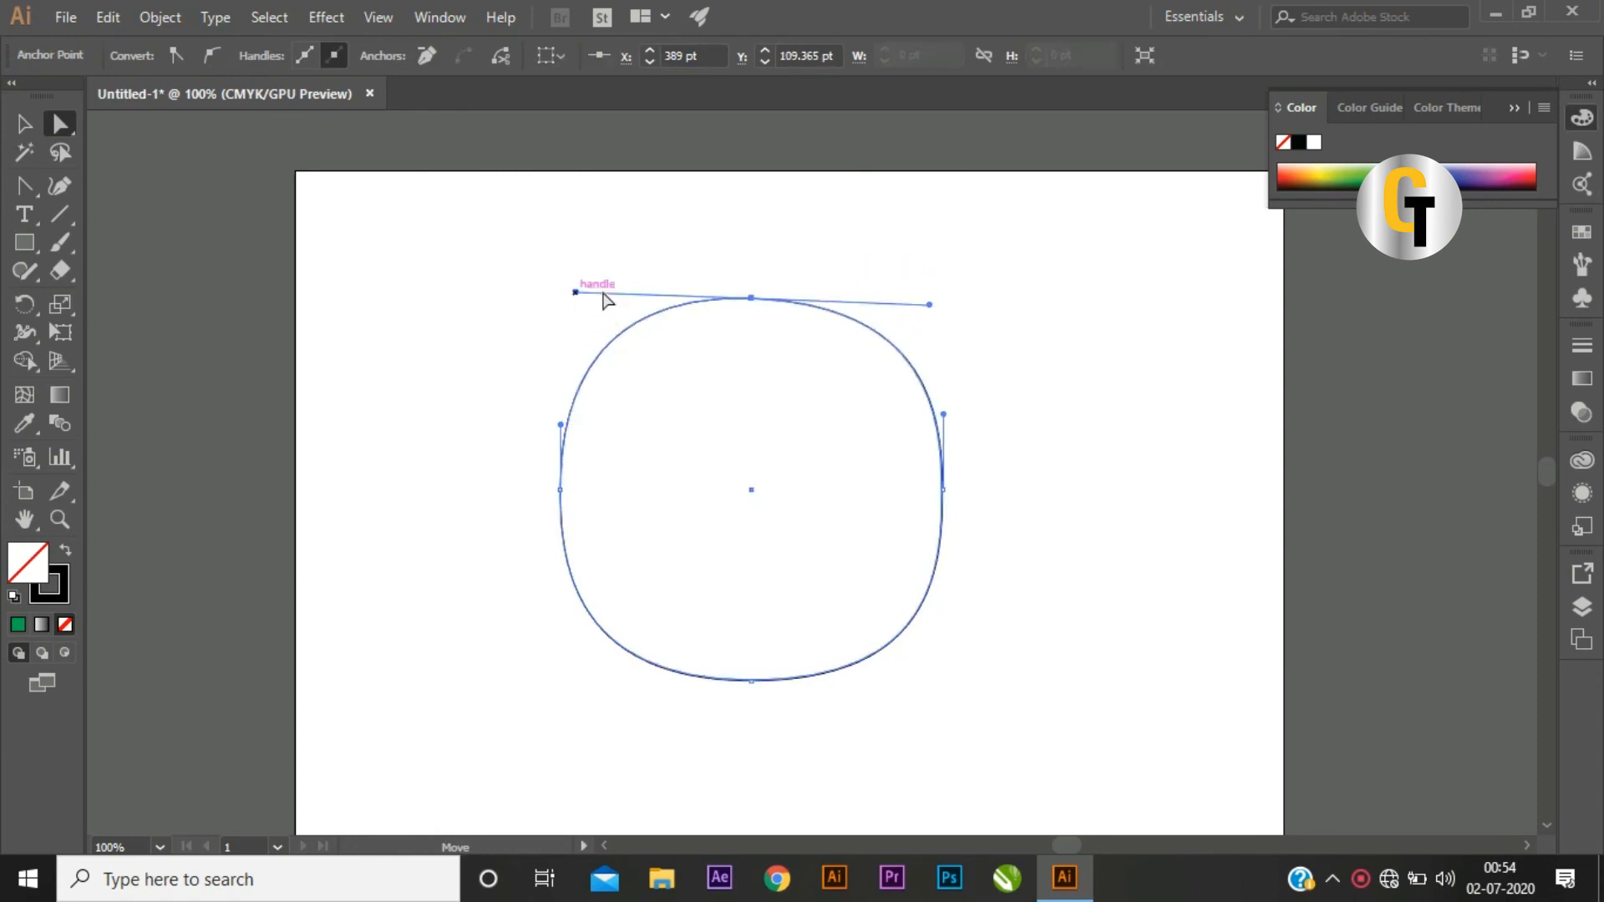
click(306, 55)
drag(750, 299, 751, 299)
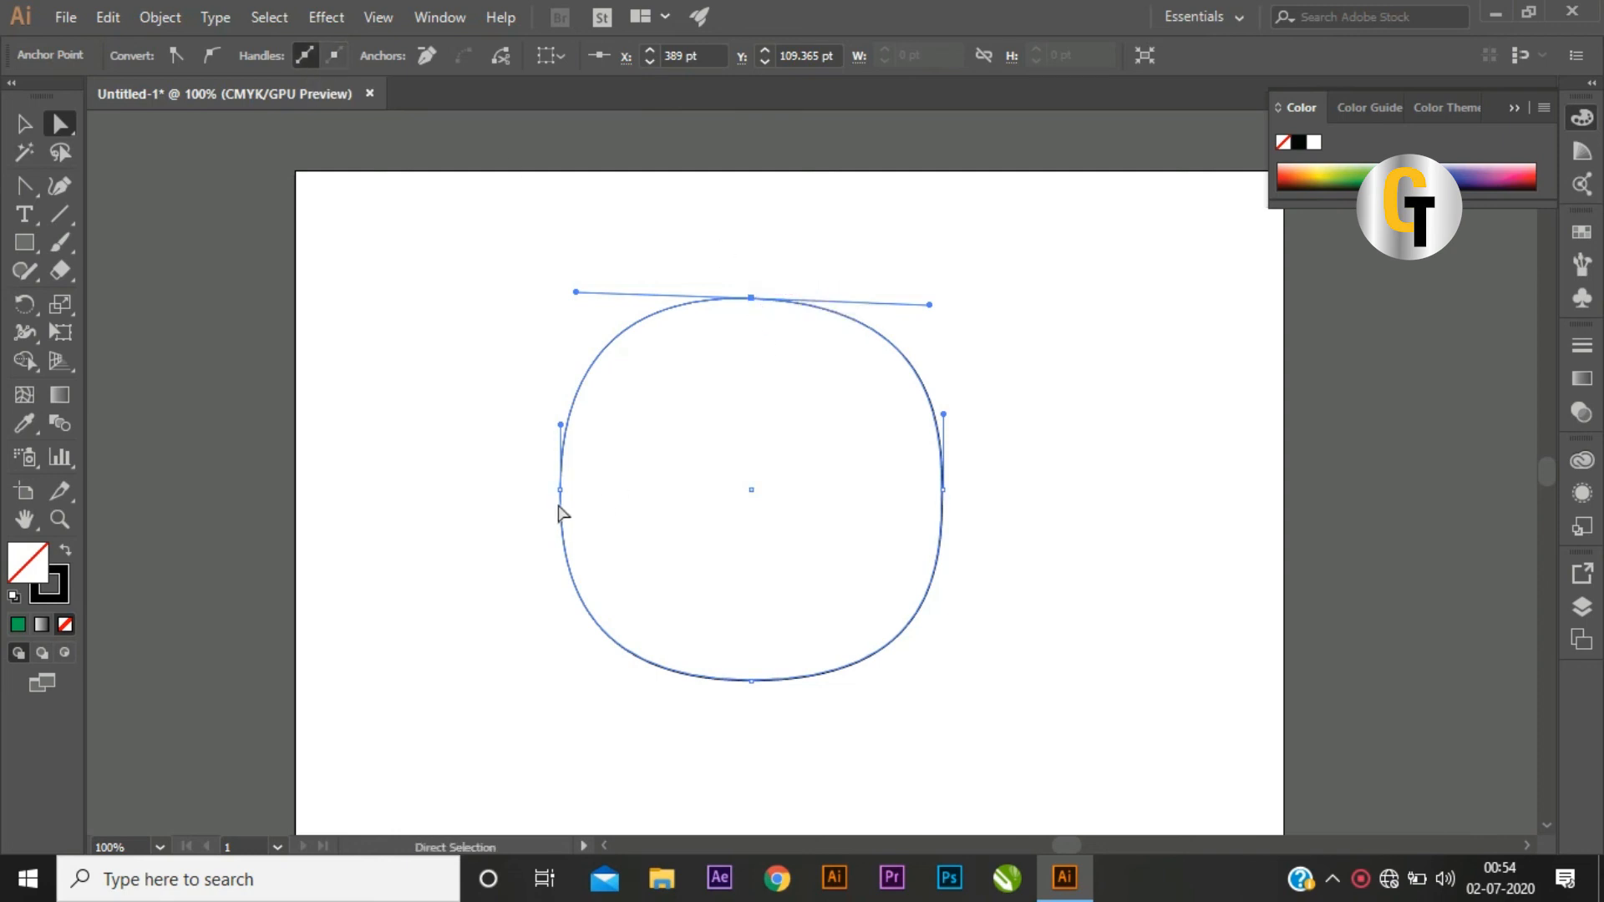
Step: Hide handles for multiple selected anchor points, and lengthen the left anchor's upper handle while keeping it vertical
click(751, 680)
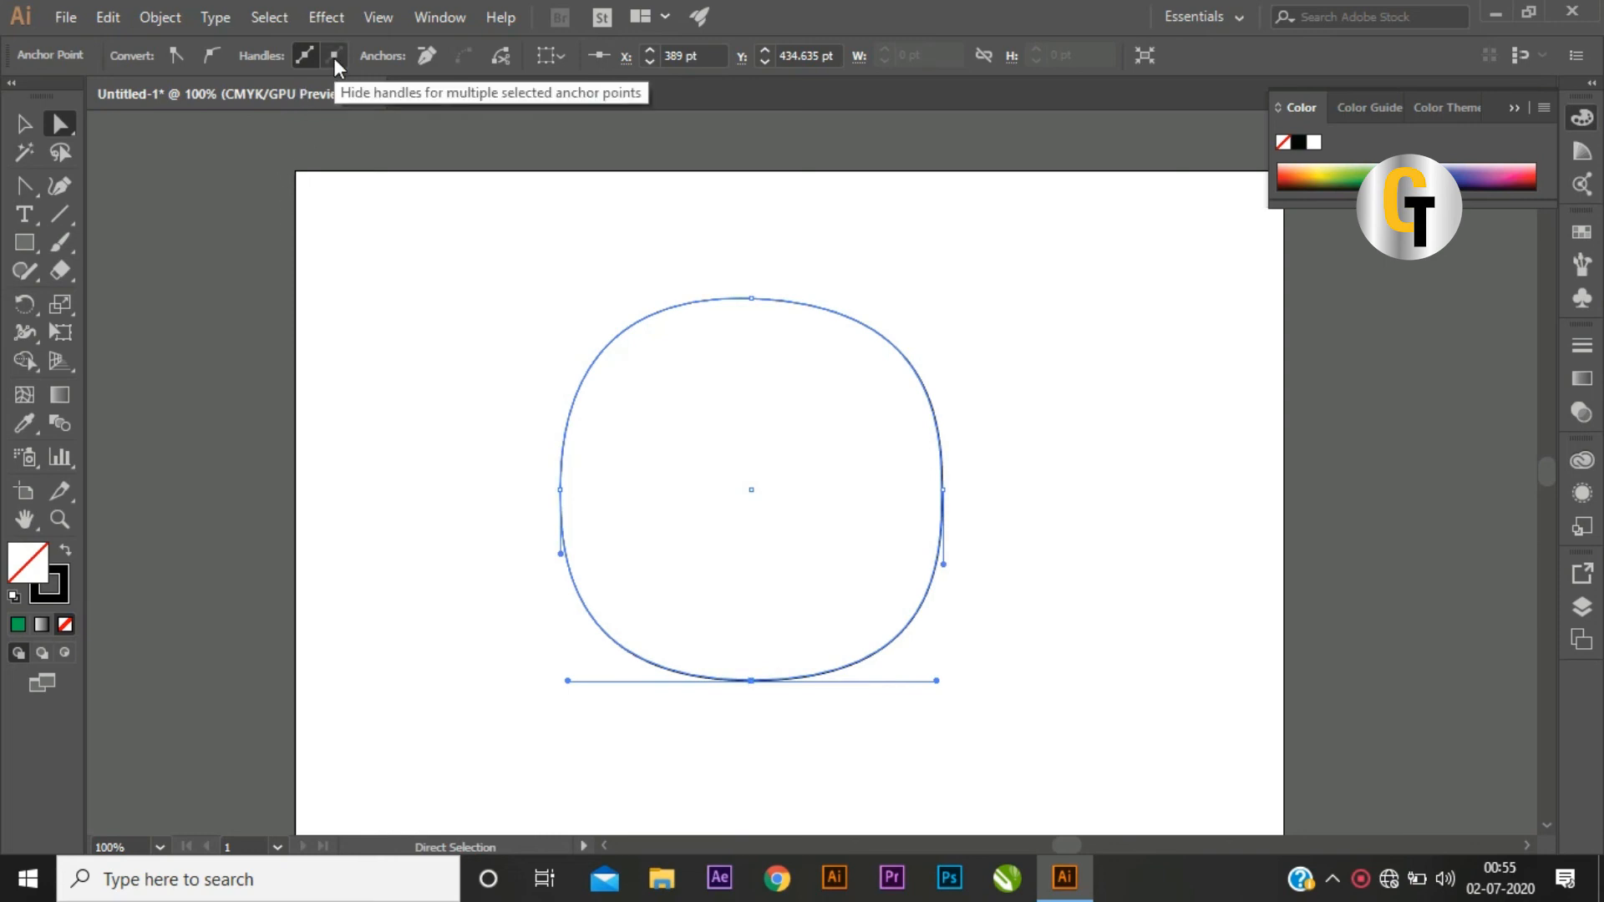
click(751, 298)
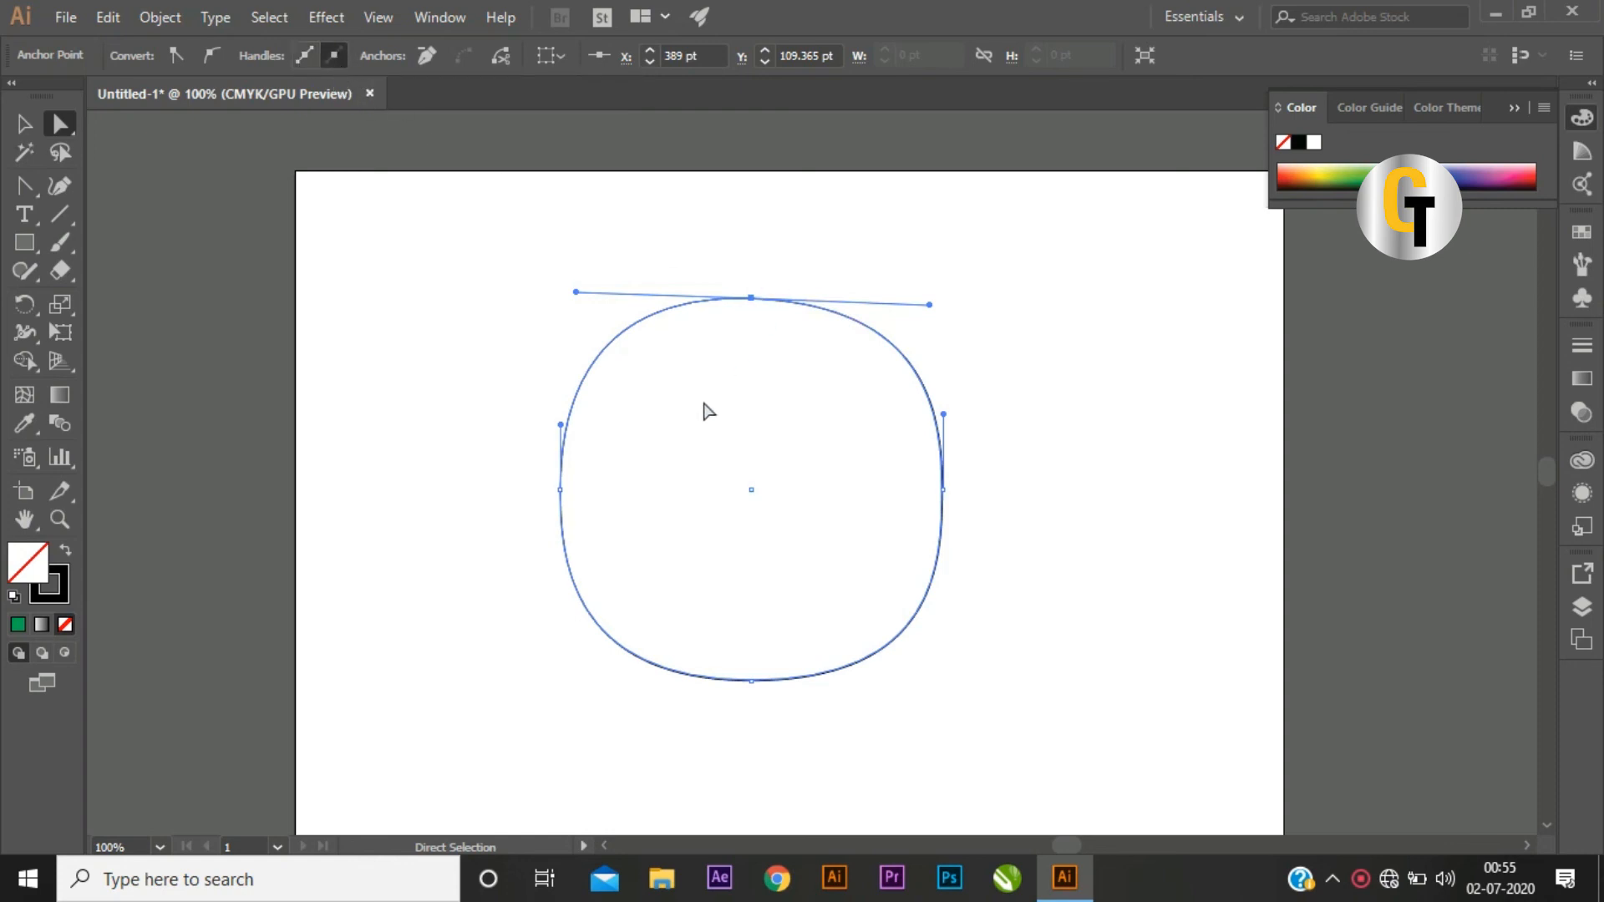
click(561, 491)
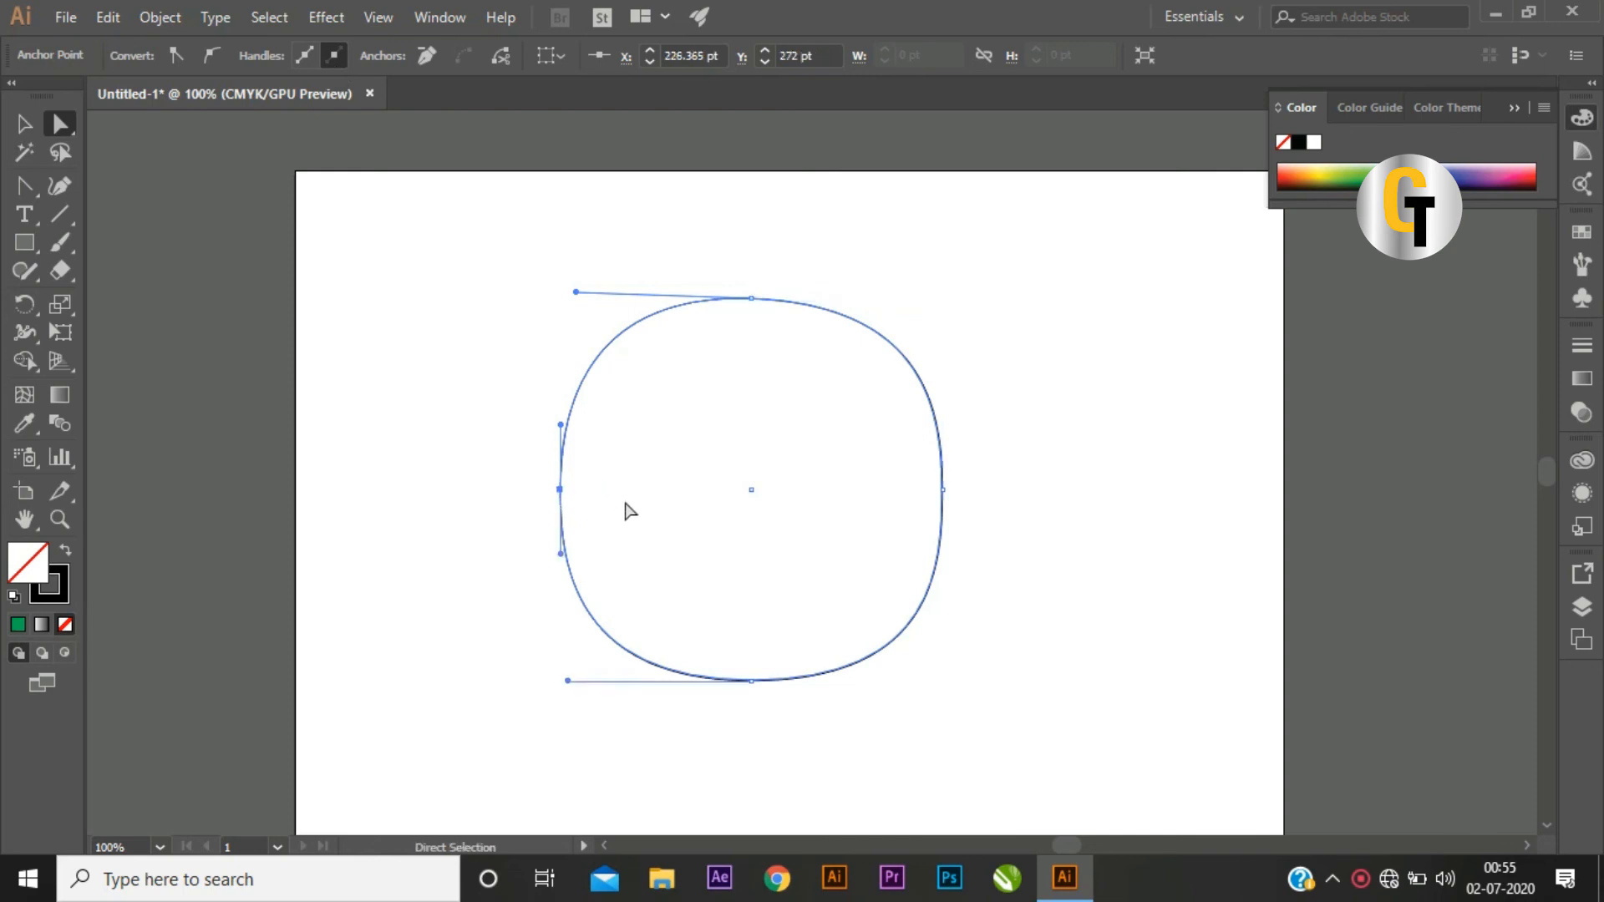
mouse_move(560, 425)
mouse_down()
mouse_move(591, 429)
mouse_move(556, 403)
mouse_up()
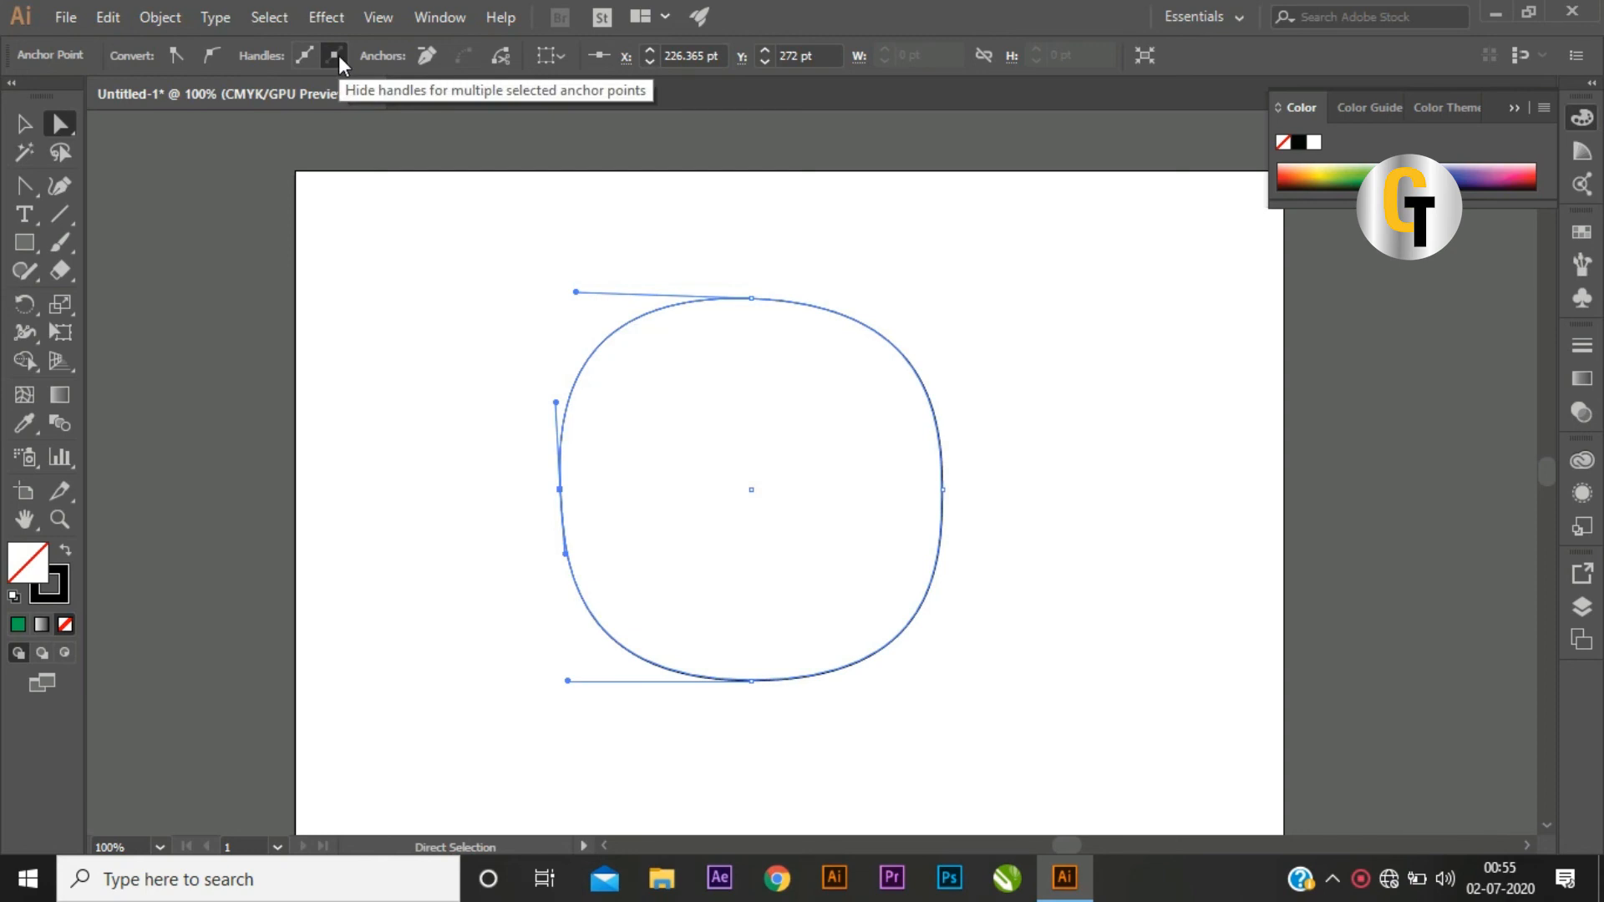
mouse_move(556, 404)
mouse_down()
mouse_move(666, 412)
mouse_move(560, 402)
mouse_up()
Step: Bend the top anchor's two handles independently, raising and lengthening the right one and lowering the left one
mouse_move(575, 293)
mouse_down()
mouse_move(593, 346)
mouse_move(573, 272)
mouse_up()
click(752, 299)
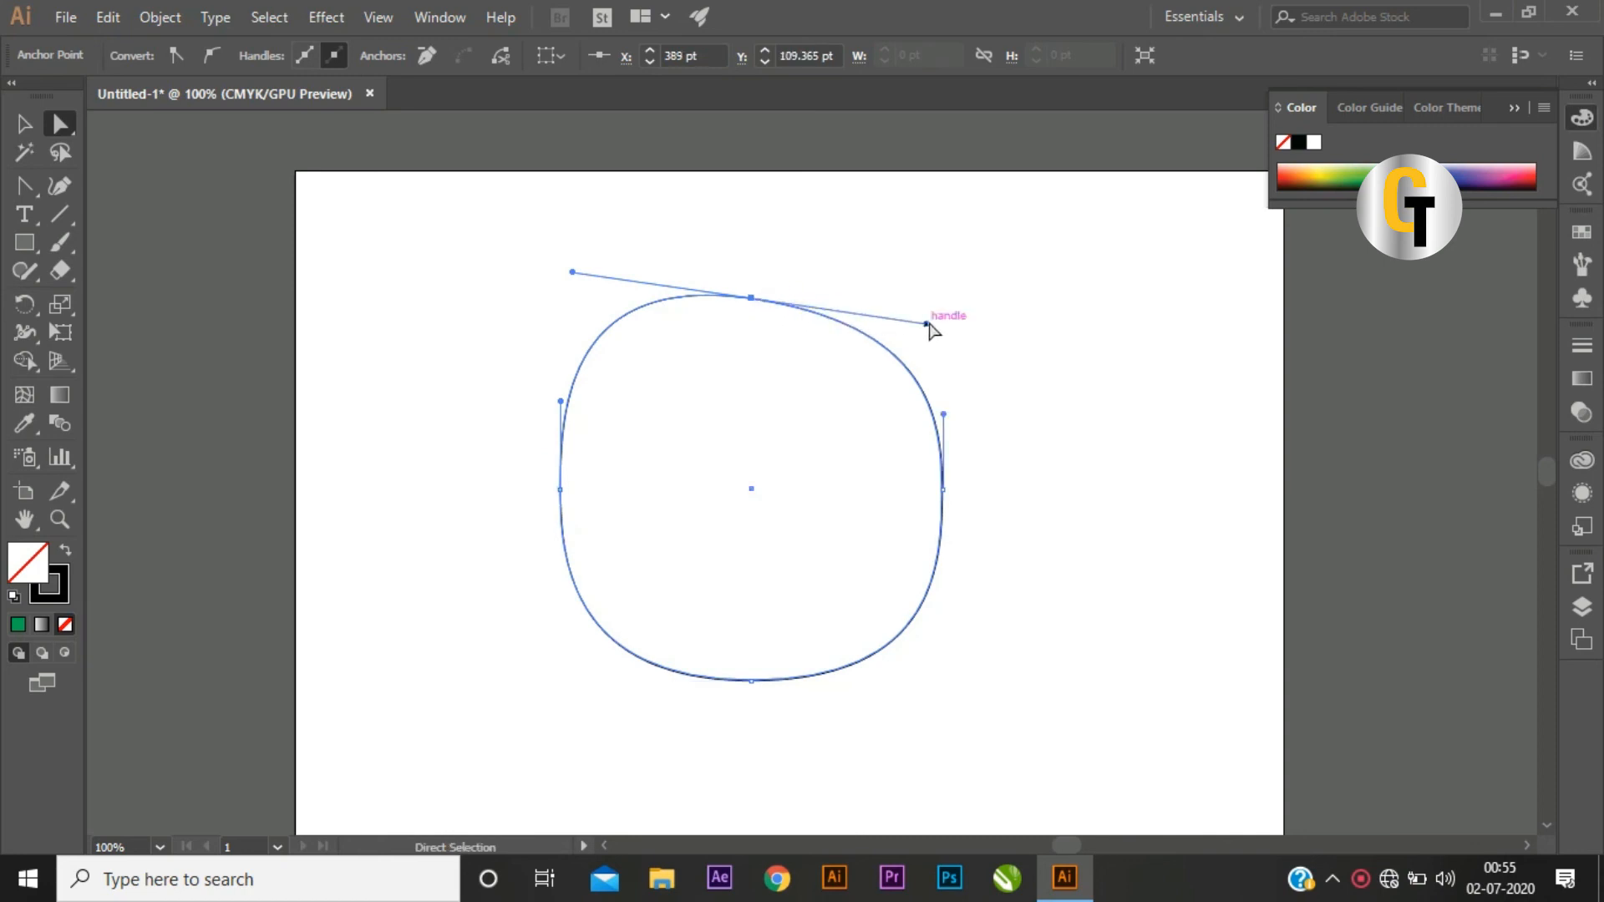
drag(928, 324, 980, 219)
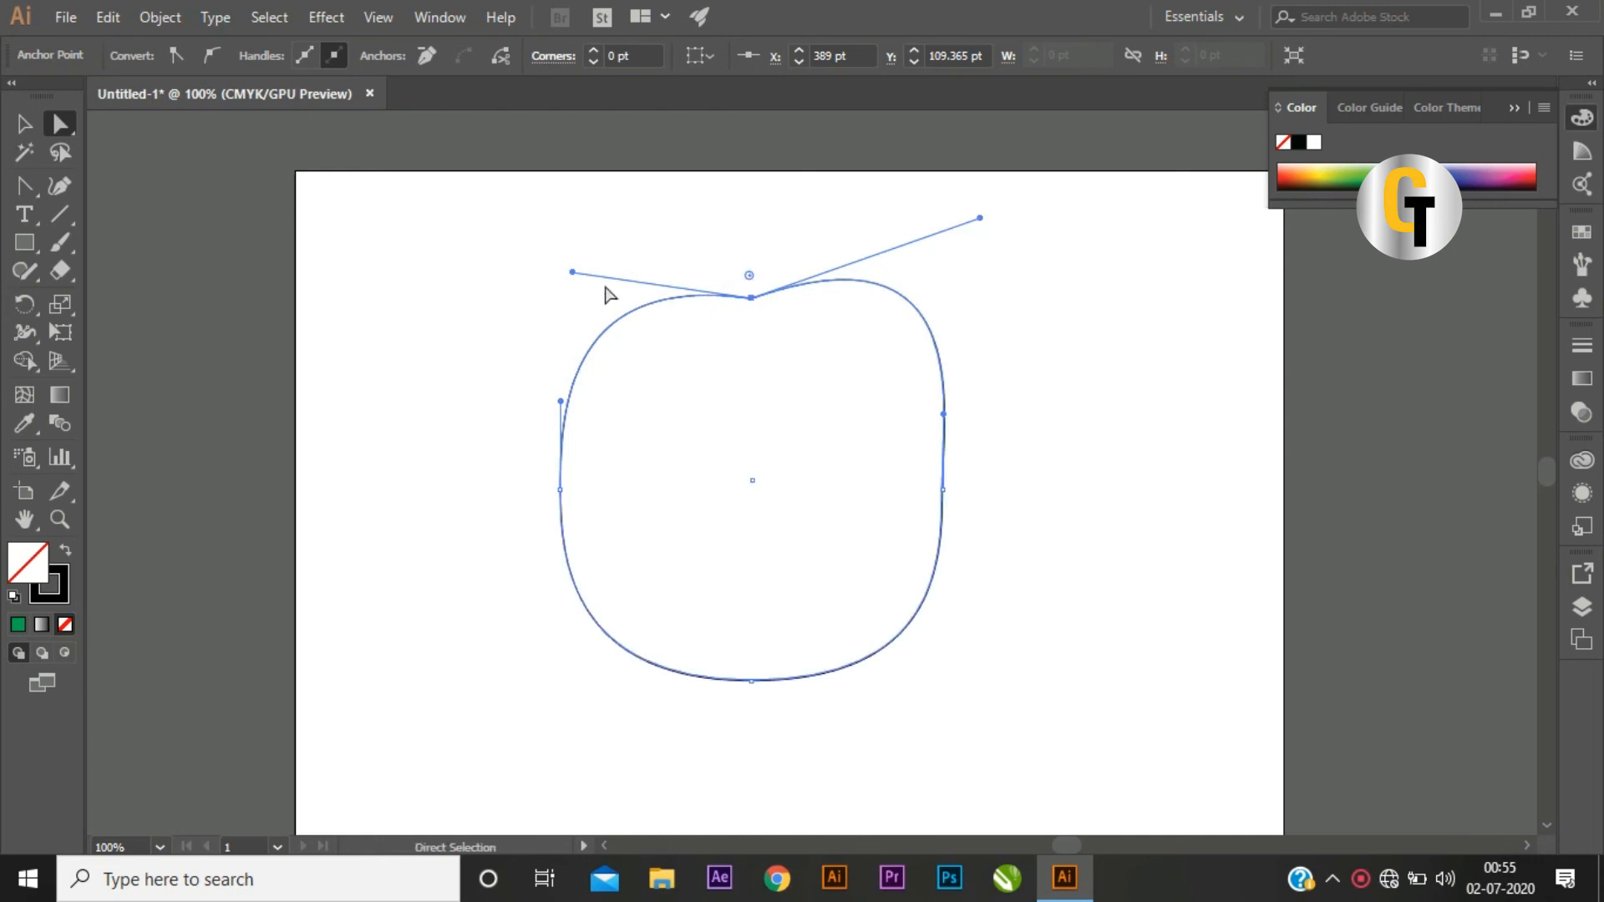
drag(574, 271, 612, 330)
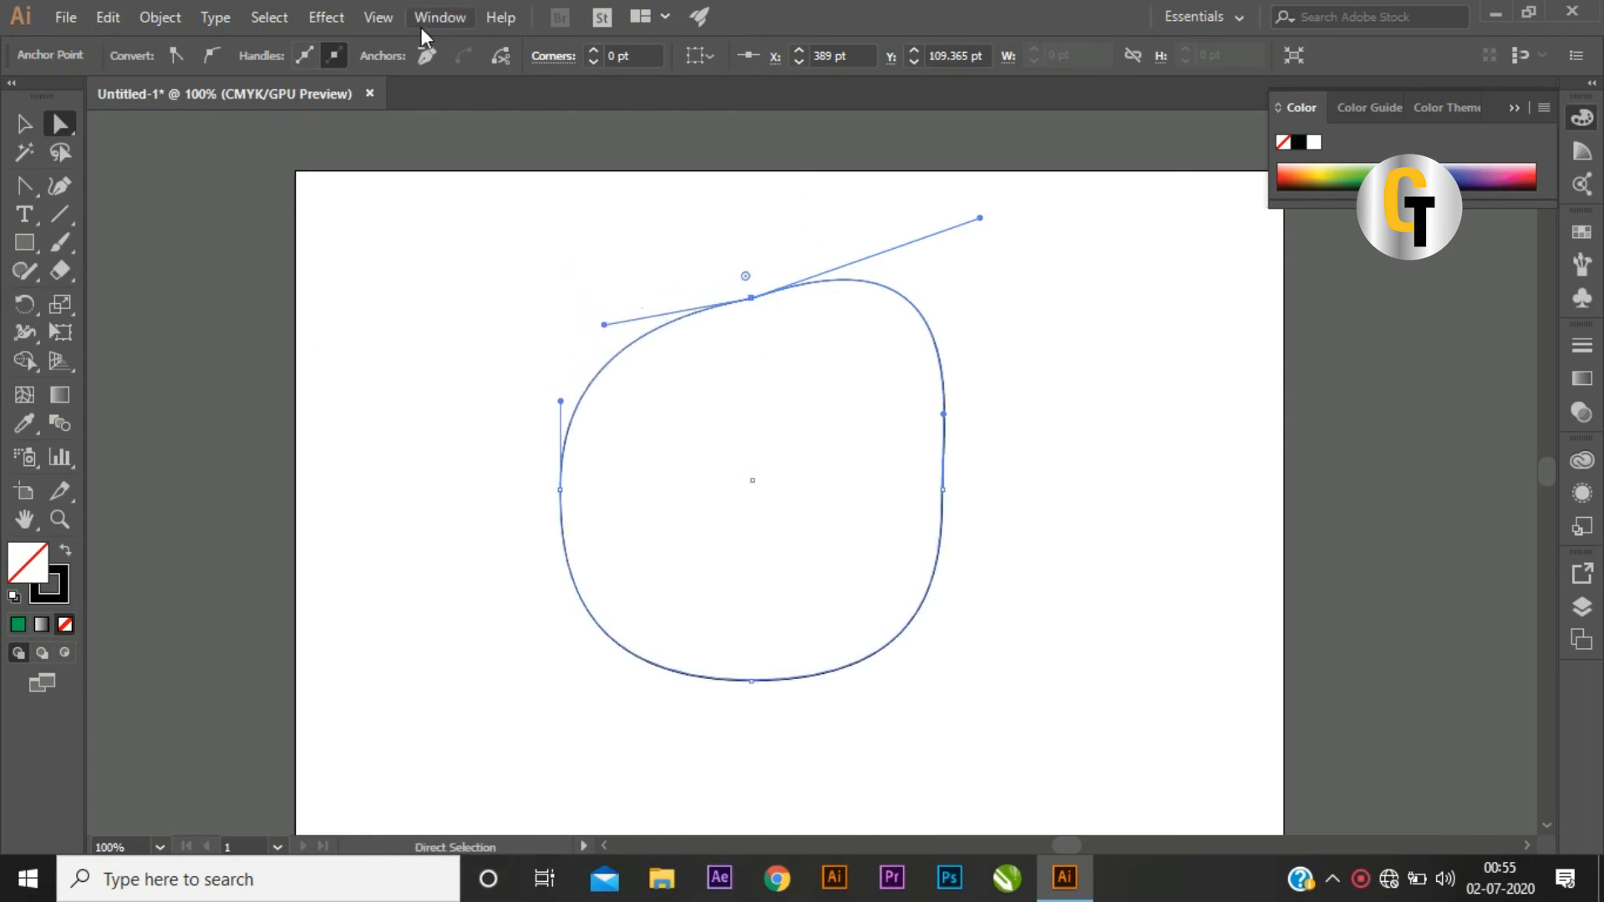
Step: Remove the selected top anchor point from the path, and select the remaining shape as a whole
click(427, 58)
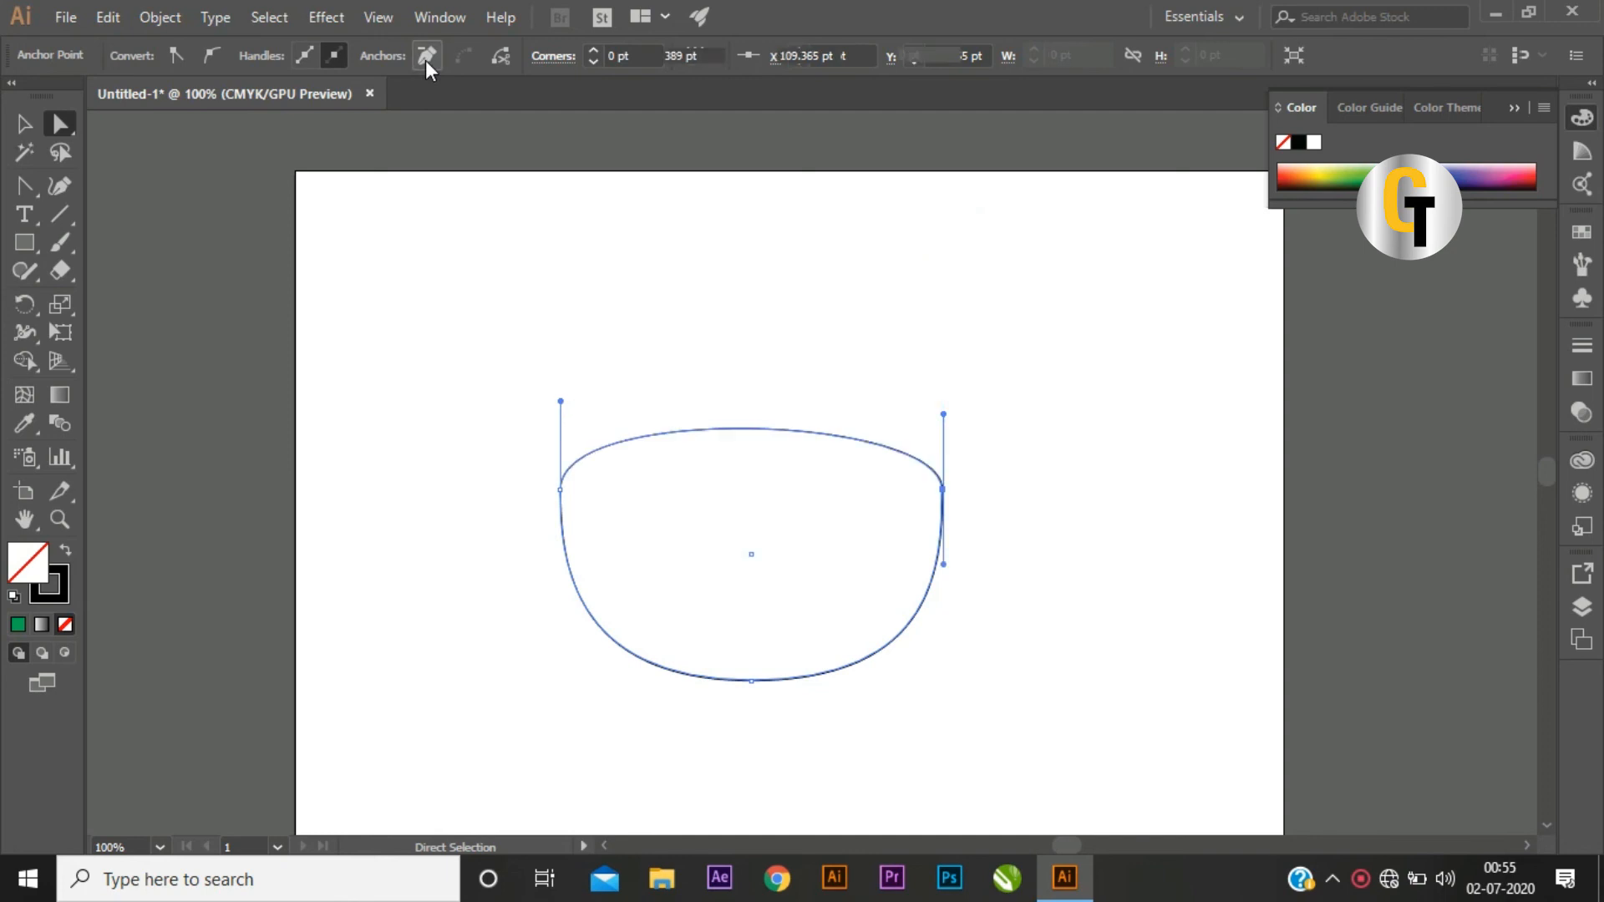
click(943, 500)
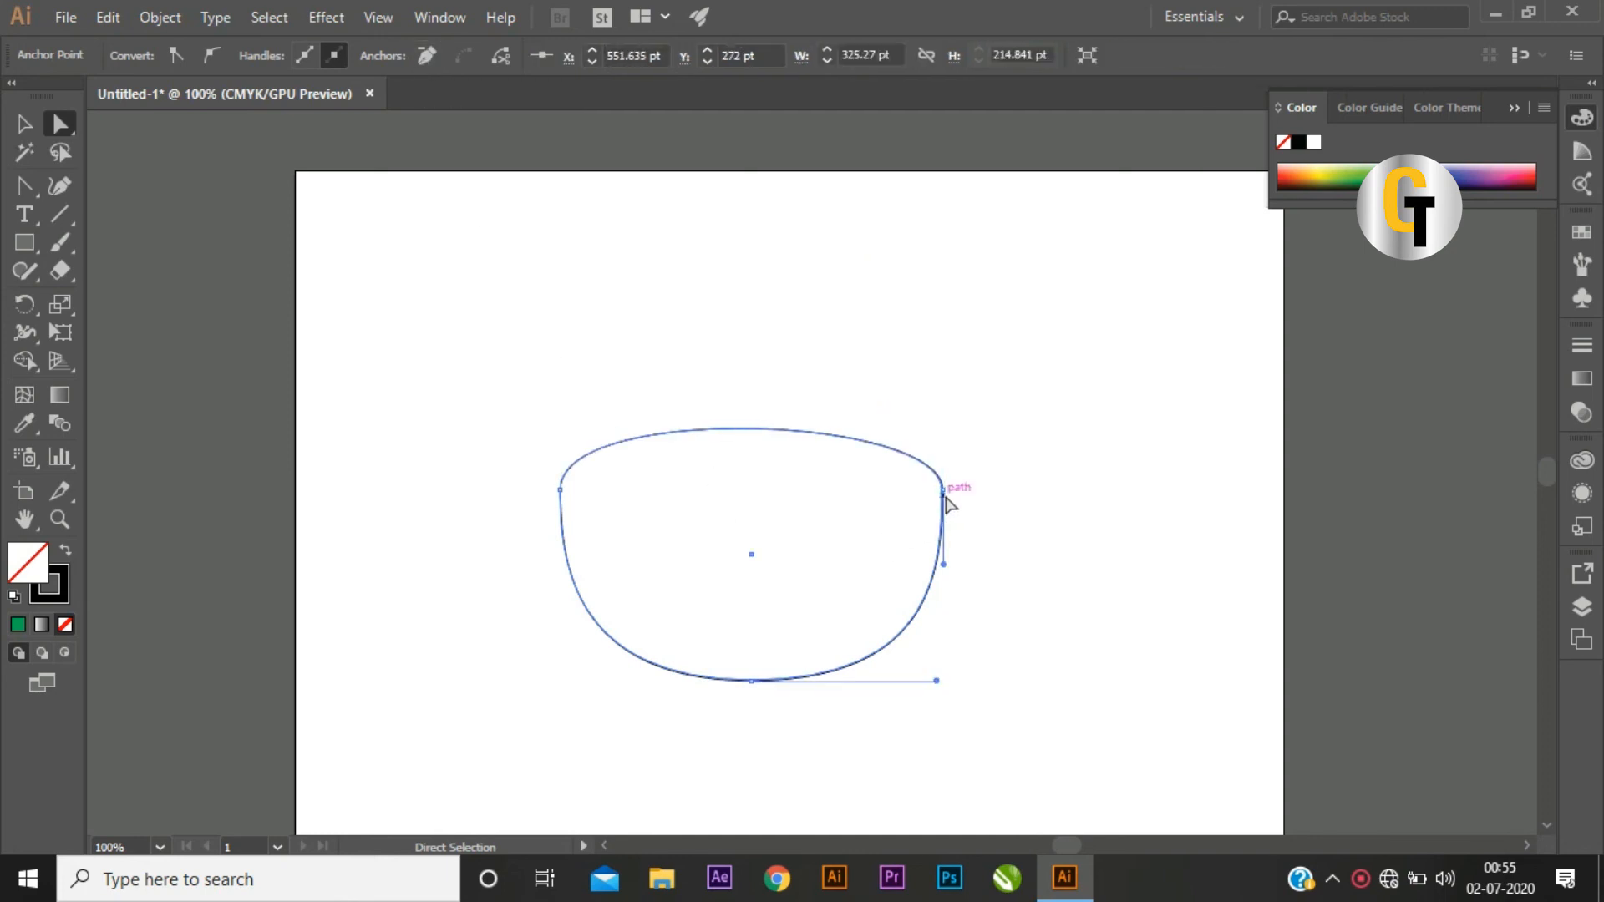
click(23, 124)
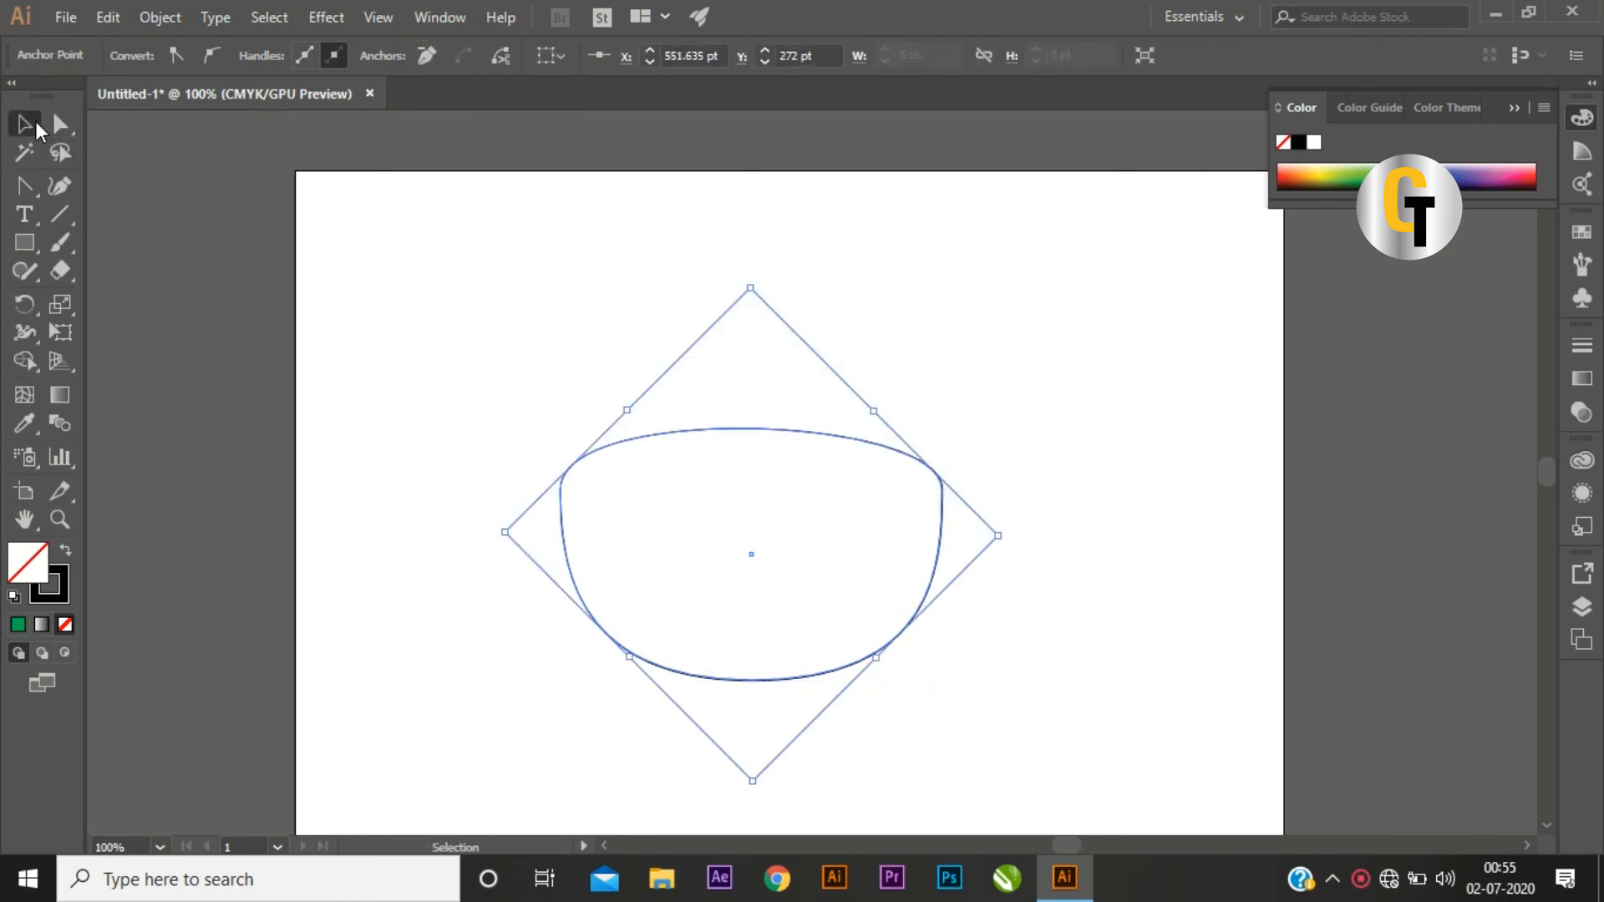
click(773, 434)
click(769, 429)
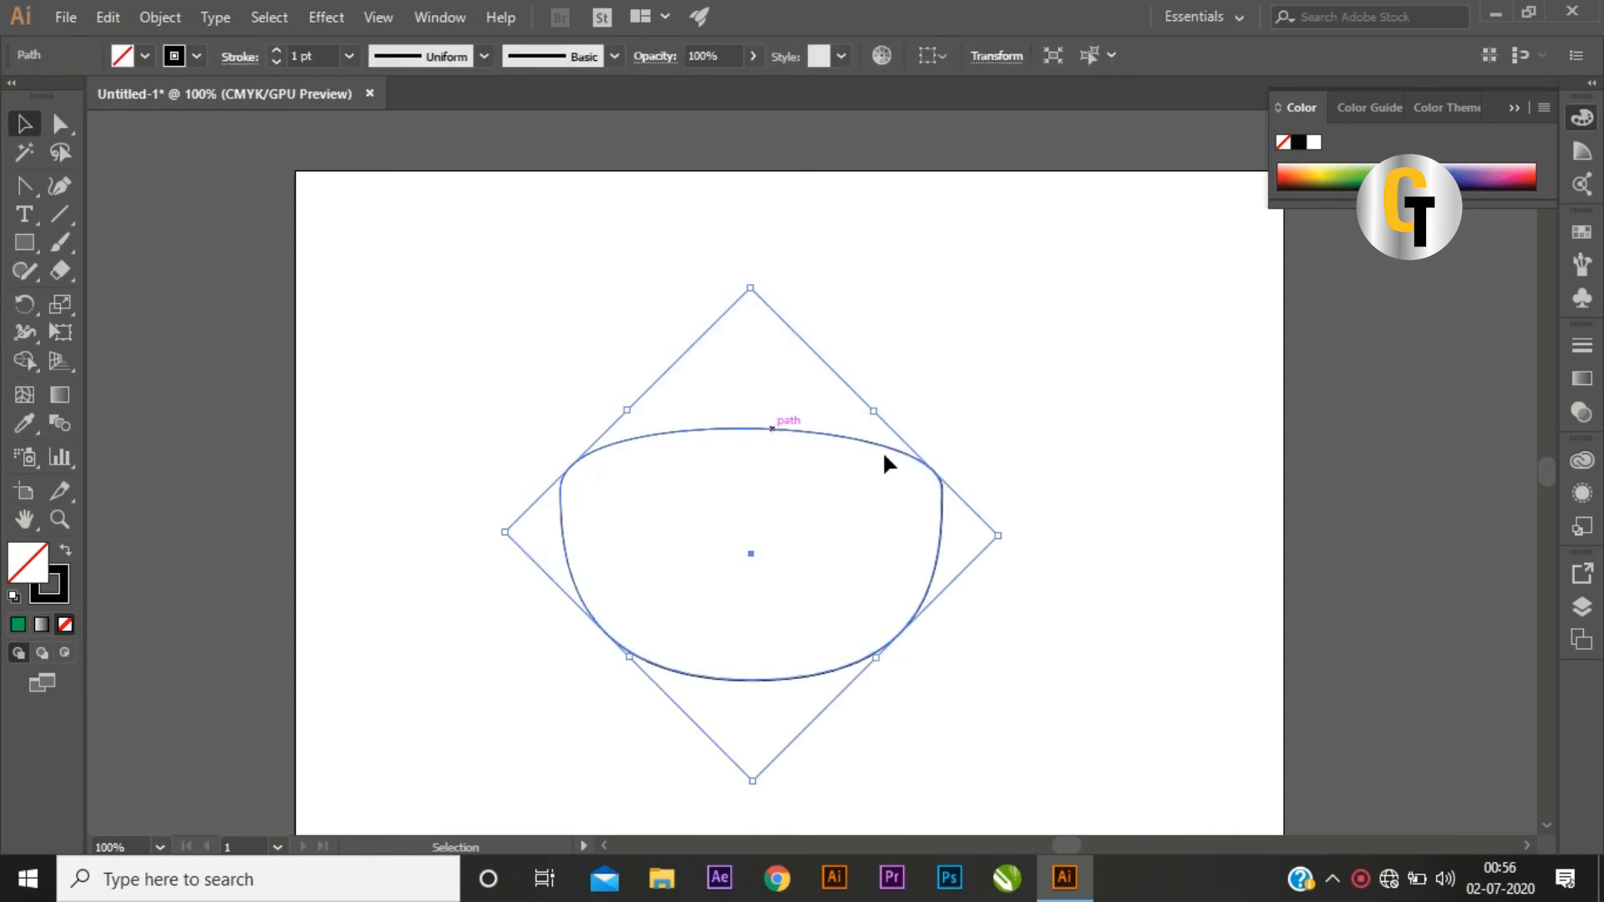
Step: Delete the selected shape and draw an upright ellipse about 217 pt wide and 349 pt tall on the artboard
key(Delete)
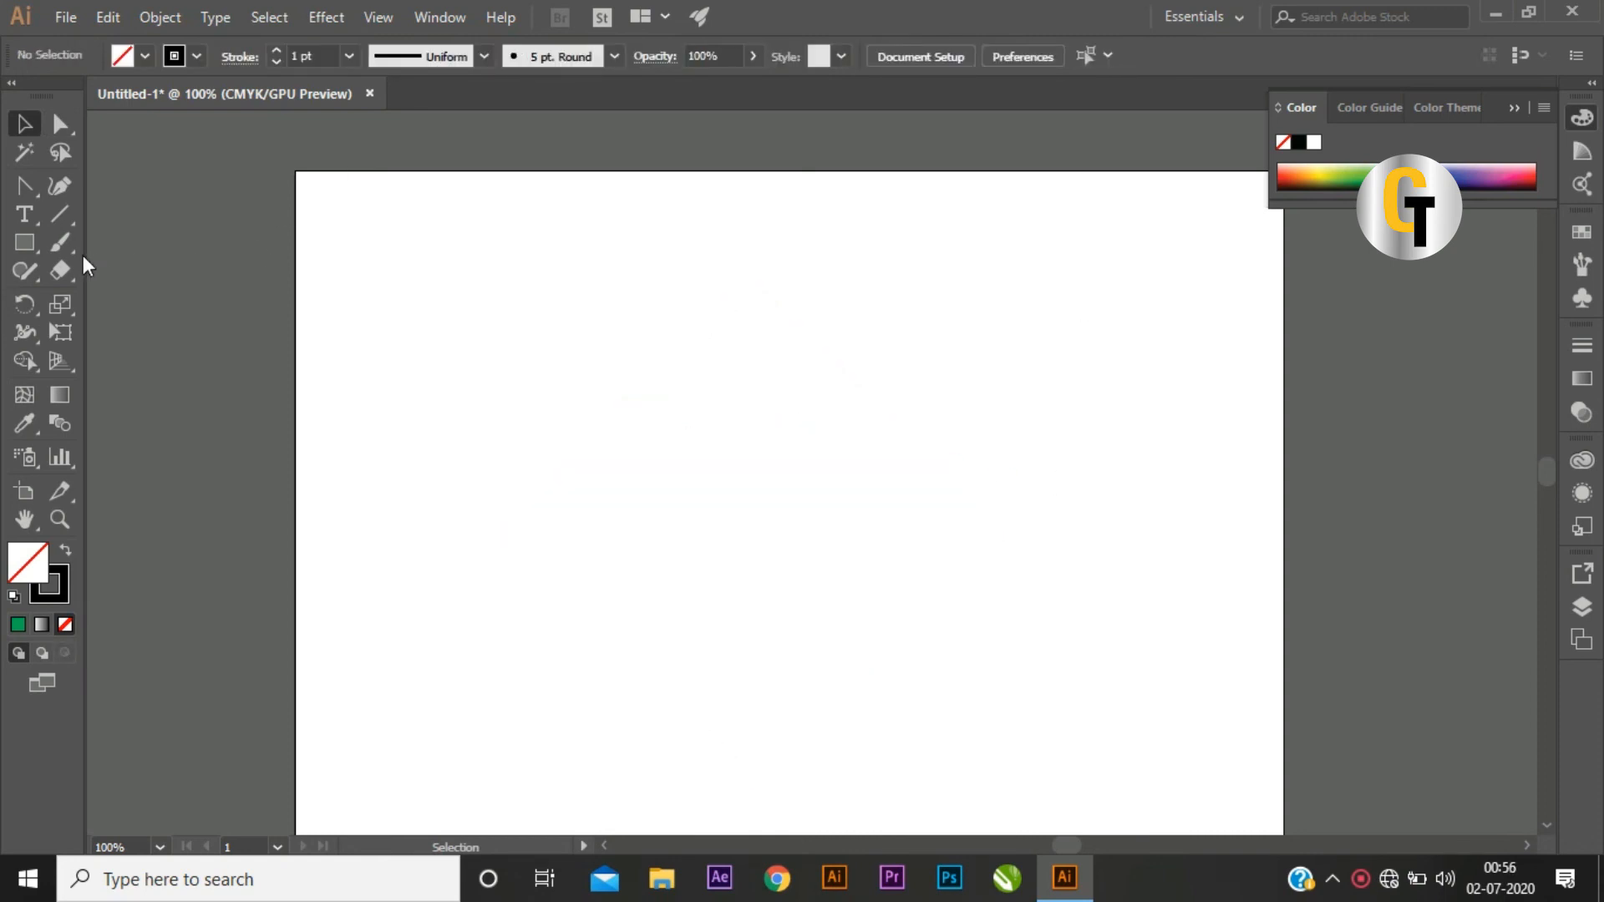
drag(24, 247, 124, 298)
drag(676, 349, 930, 758)
Step: Move the ellipse up and to the left on the artboard, and clear the selection
click(20, 124)
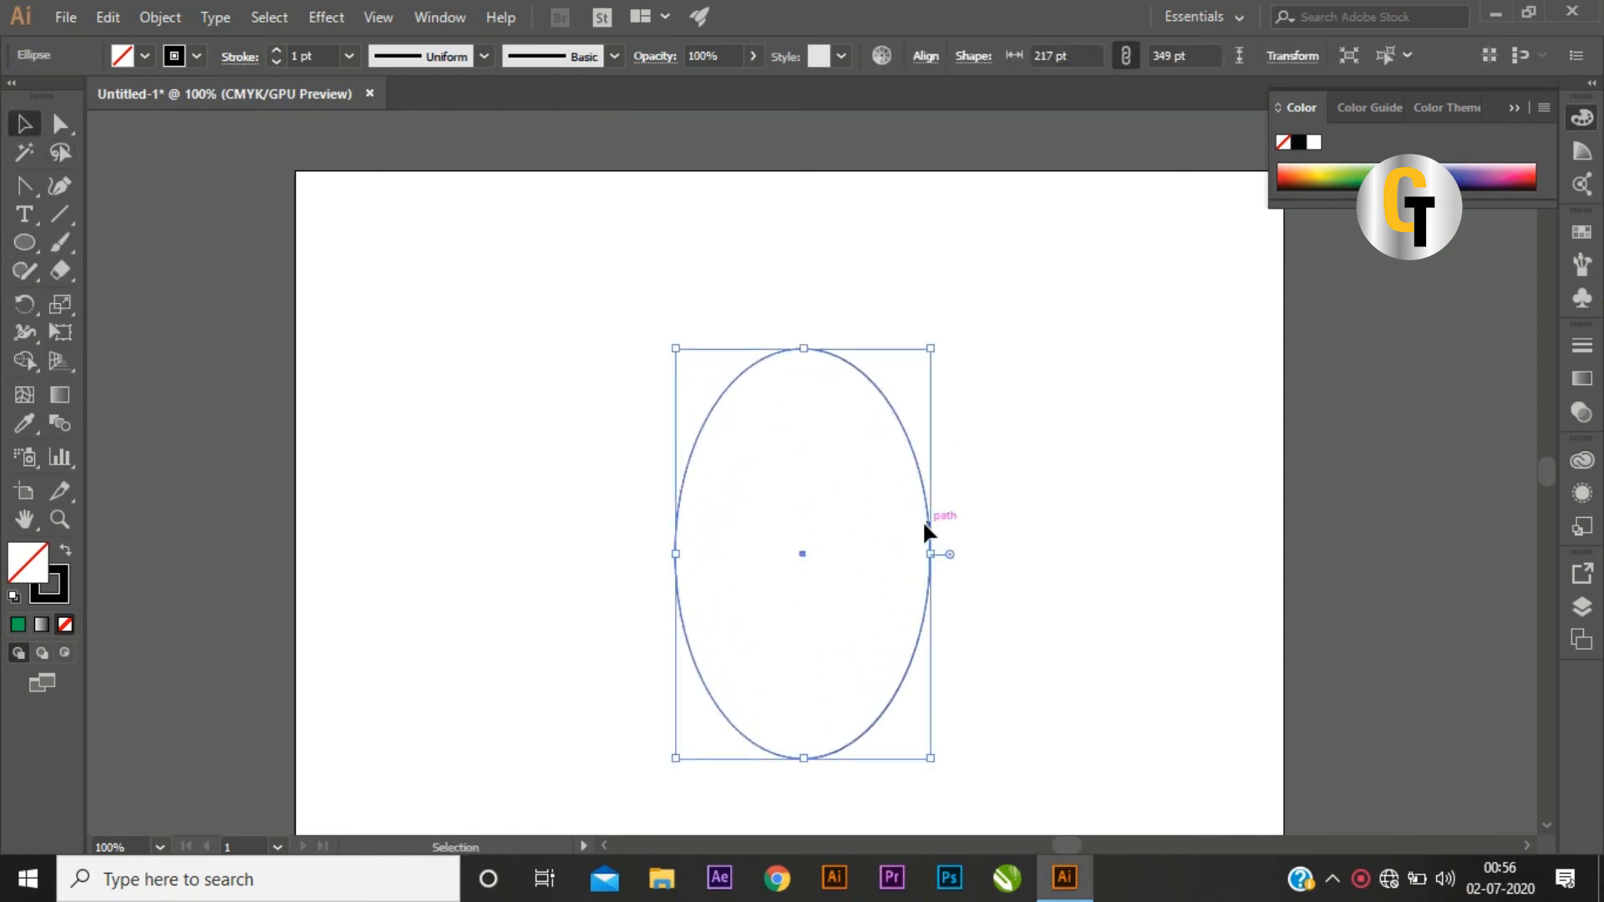
drag(924, 515, 831, 464)
click(944, 474)
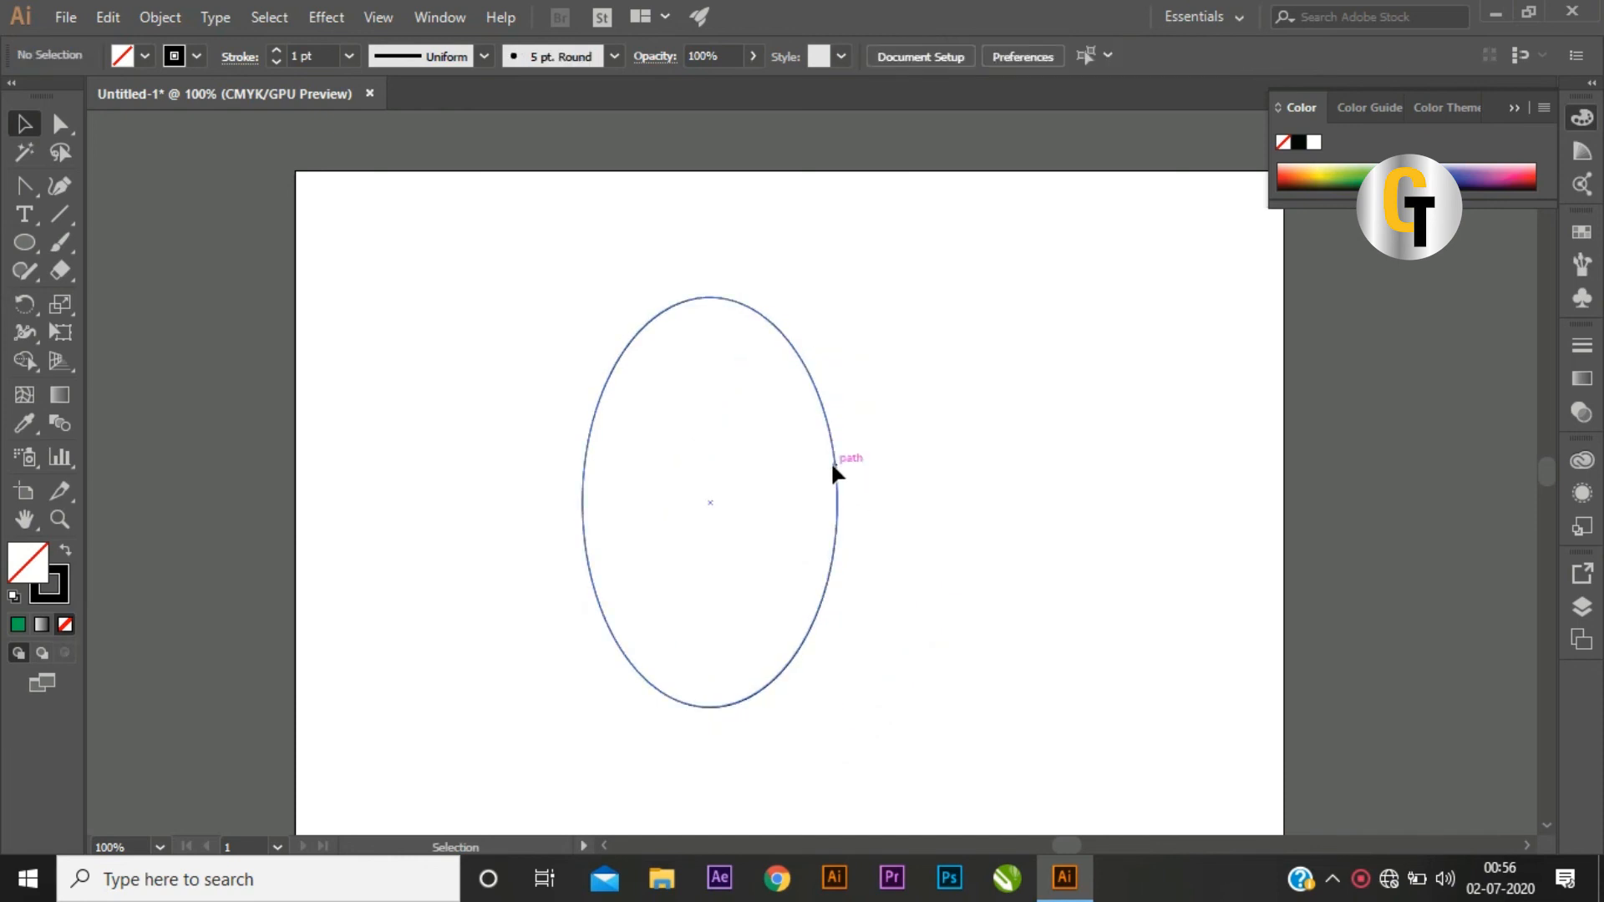
Step: Raise the ellipse's left and right anchor points together with Direct Selection, to nearly the height of the top anchor
click(833, 472)
click(60, 124)
drag(967, 476, 499, 559)
drag(838, 503, 837, 309)
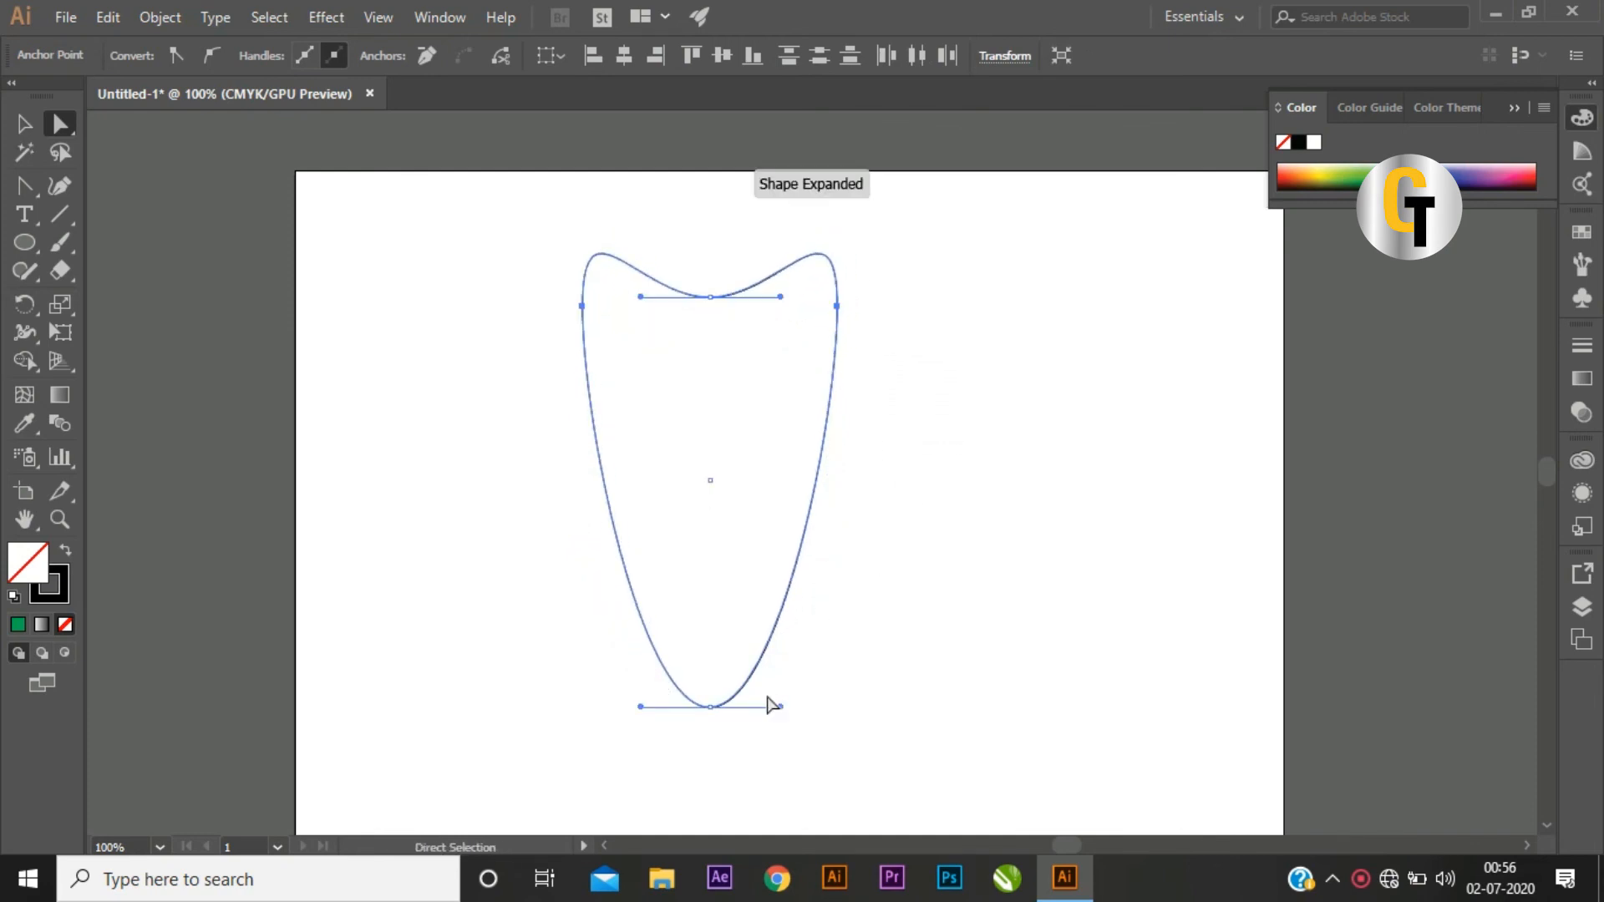
Step: Raise the bottom anchor point straight up to about Y 263 pt, and deselect the reshaped ellipse
click(710, 707)
drag(710, 707, 723, 485)
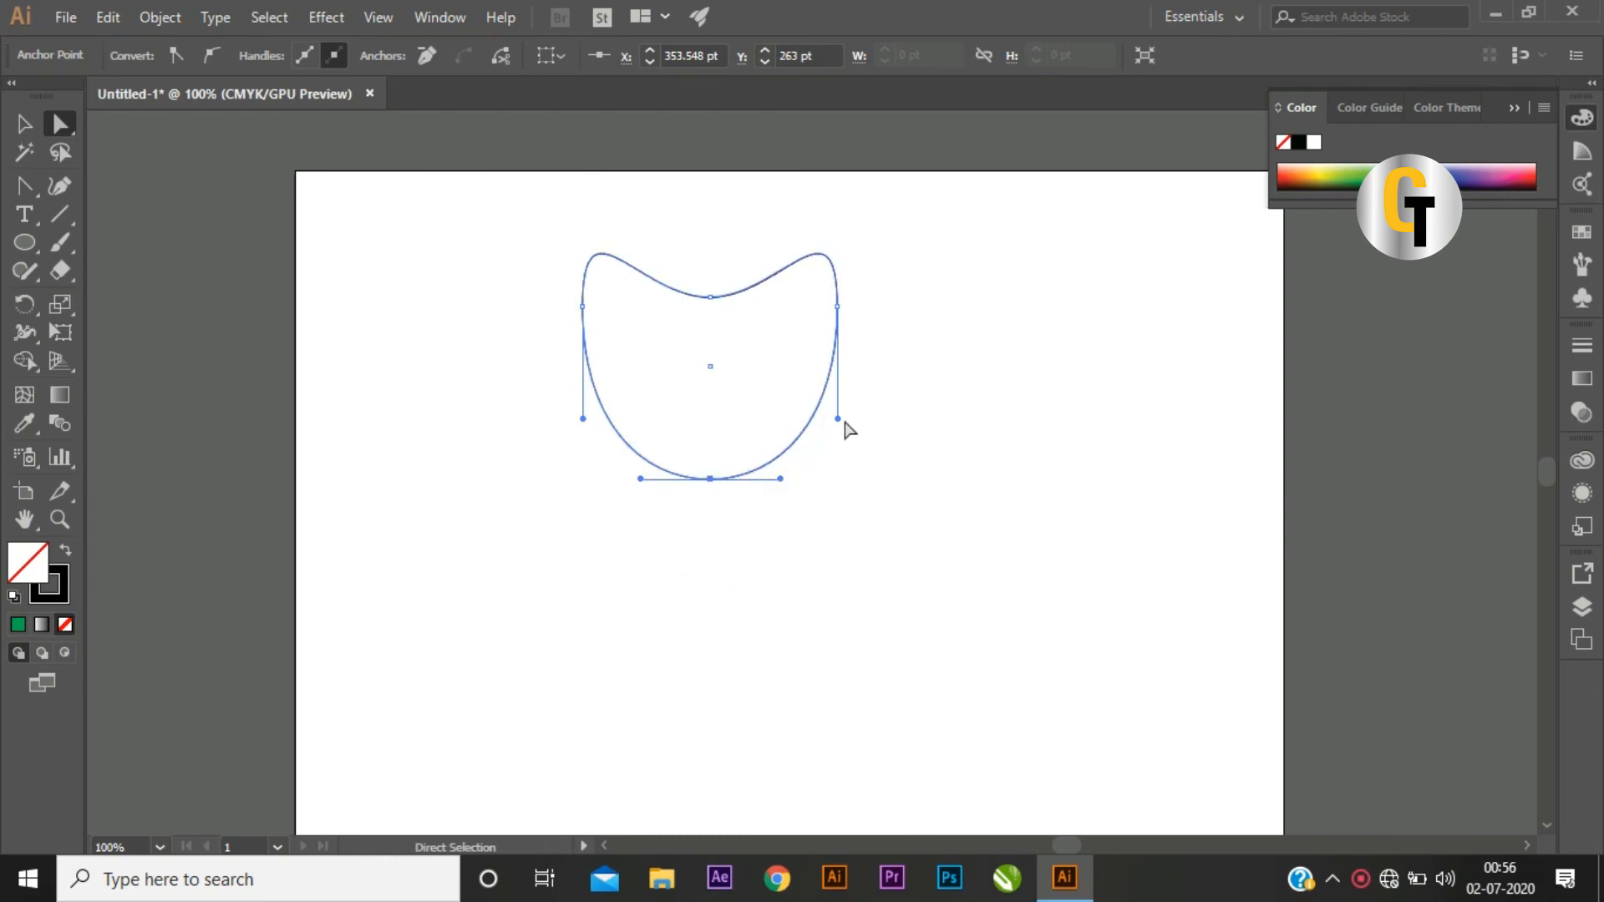
drag(780, 480, 747, 326)
key(ctrl+z)
click(24, 124)
click(1168, 495)
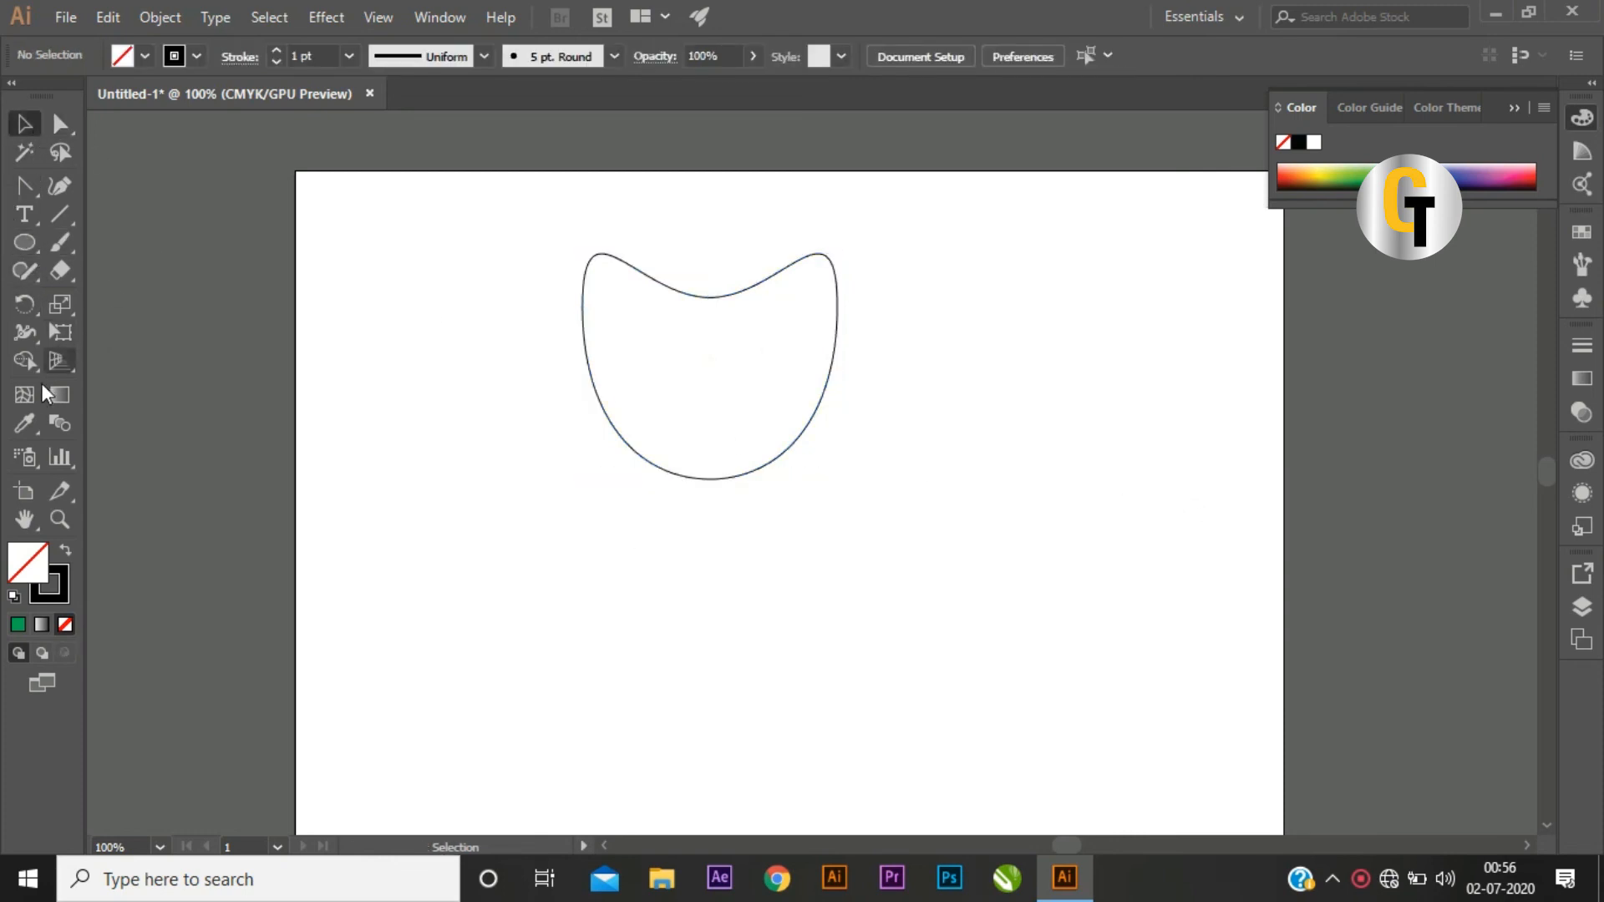
Step: Draw a rectangle below and slightly left of the reshaped ellipse
click(34, 242)
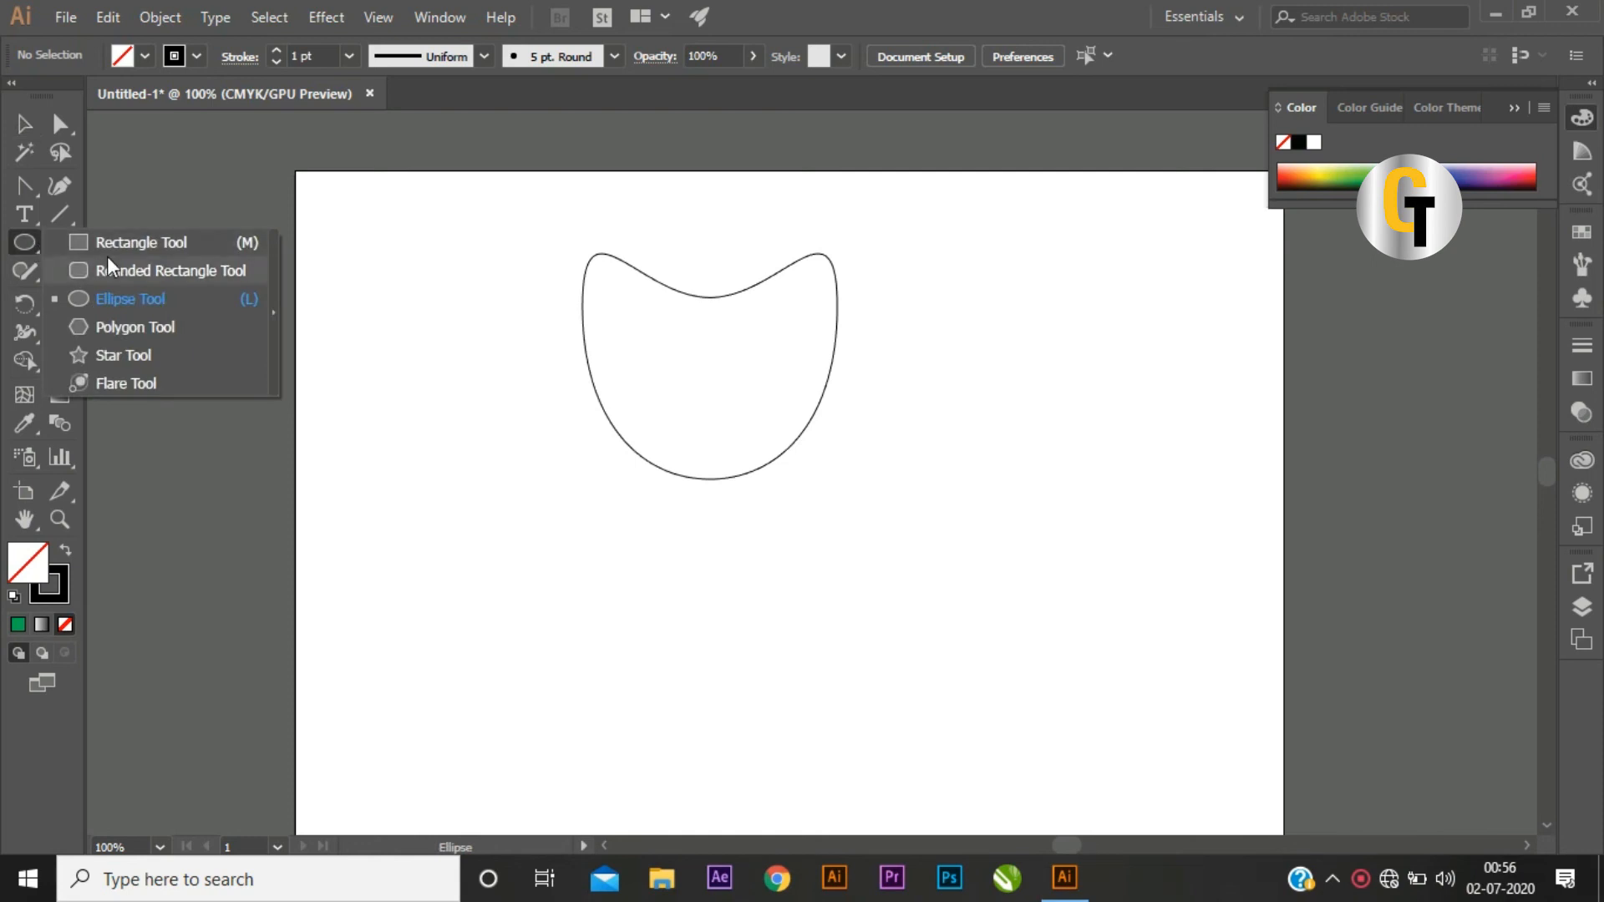
click(133, 242)
drag(487, 565, 726, 744)
Step: Shift the rectangle's two top anchor points together far to the right and slightly down, slanting it into a parallelogram
key(a)
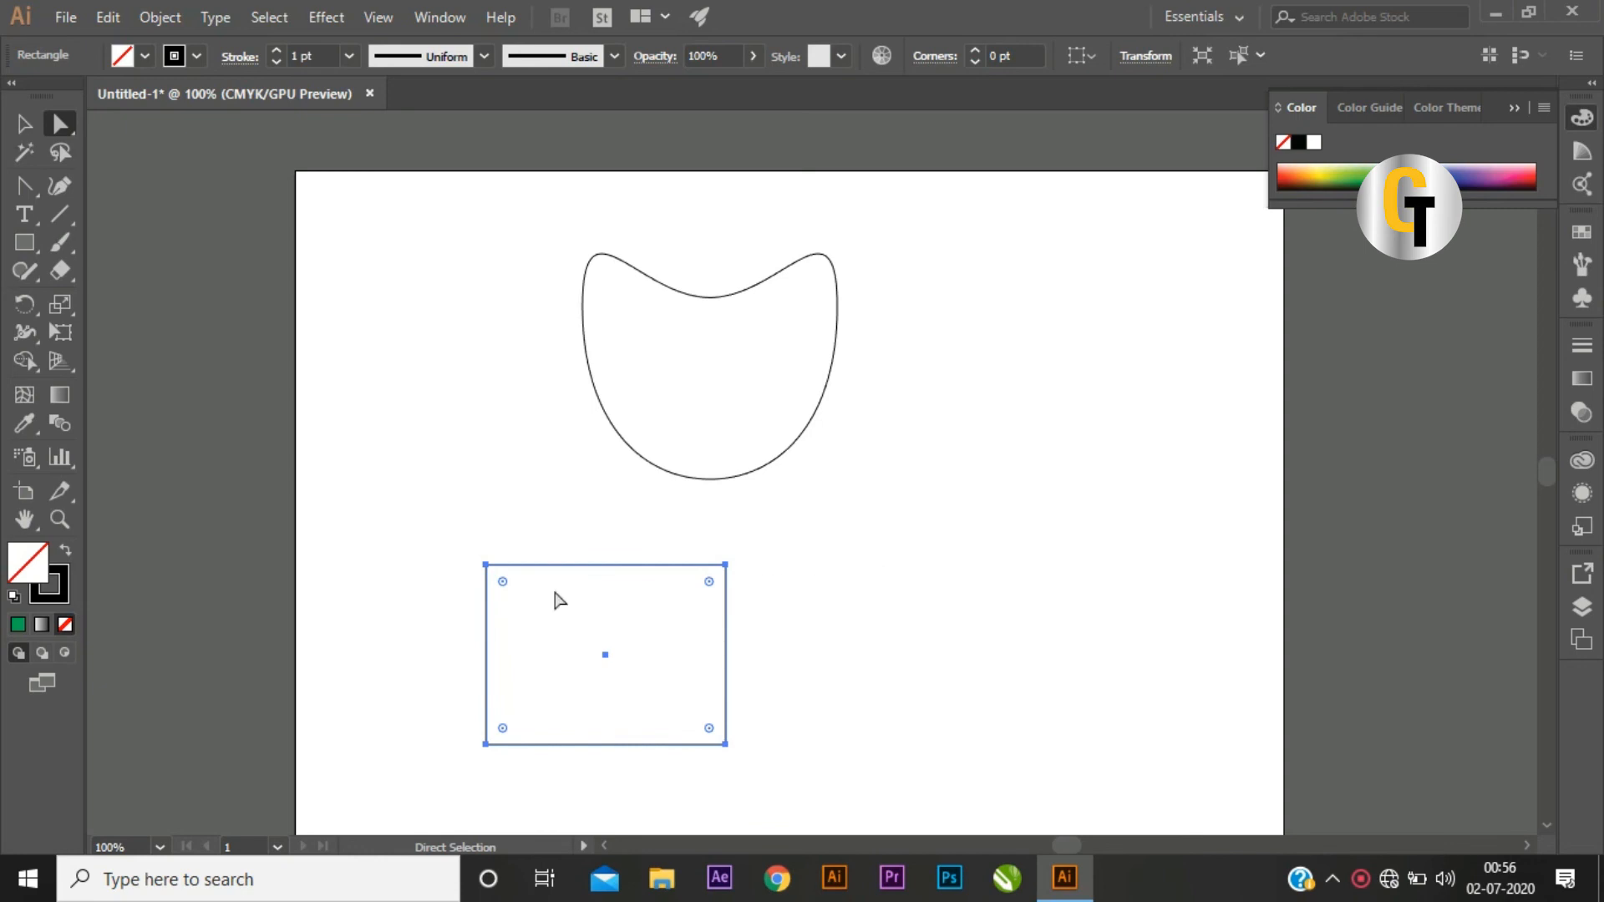
drag(420, 521, 845, 644)
drag(727, 567, 1097, 664)
drag(1155, 727, 1117, 634)
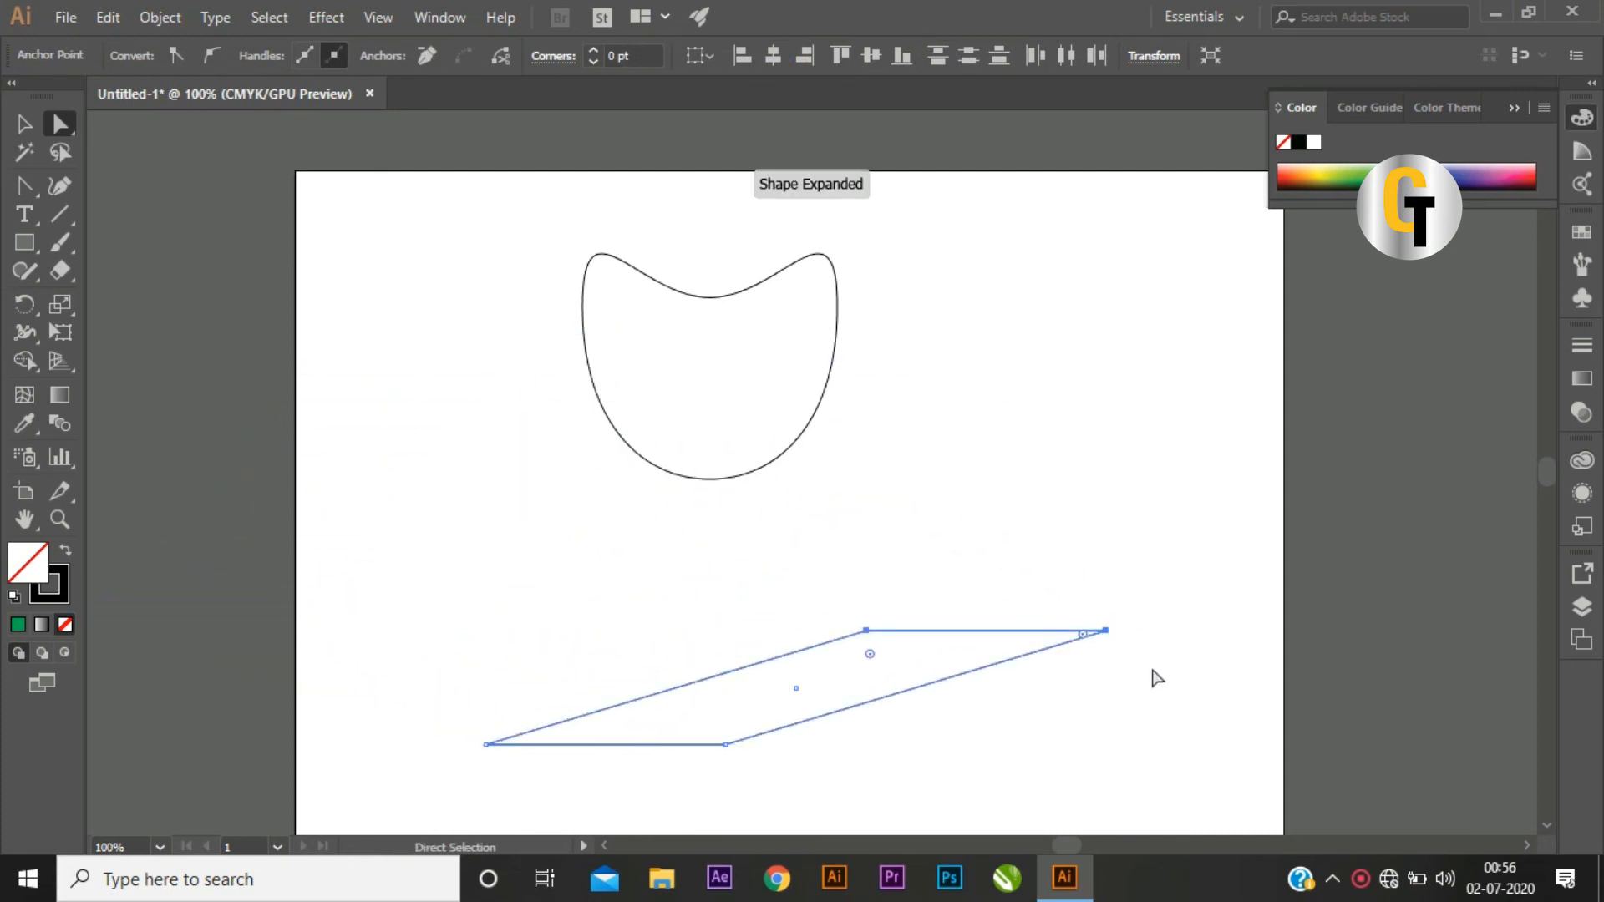
Step: Move the parallelogram's two bottom anchor points up and to the right, above its other edge, and deselect it
click(1064, 756)
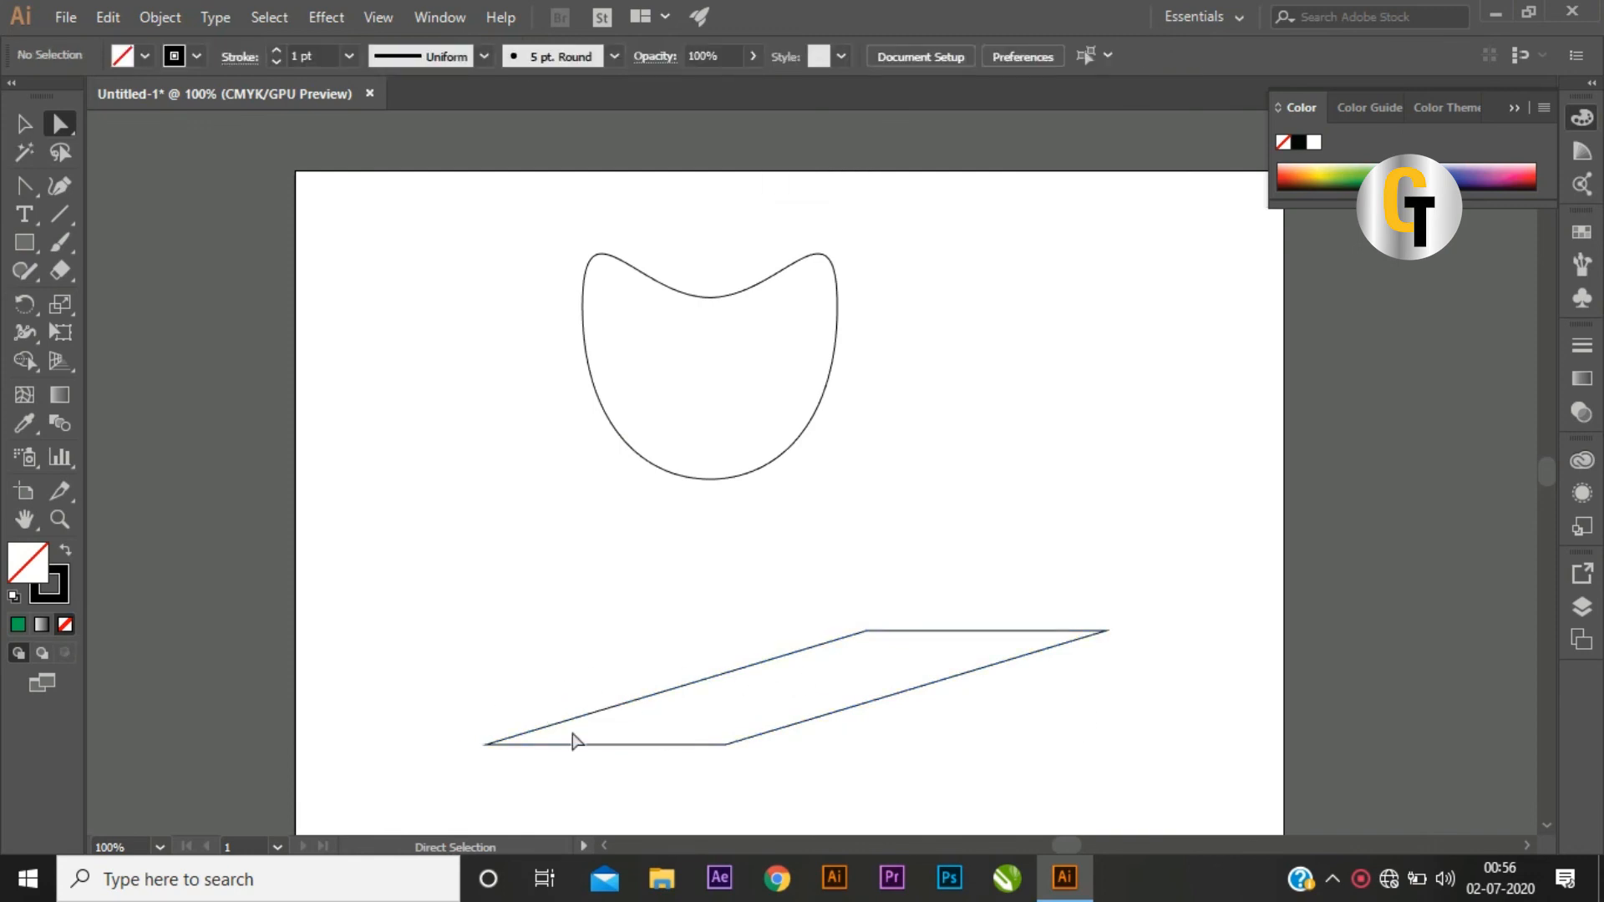
drag(465, 739, 1246, 525)
click(1187, 690)
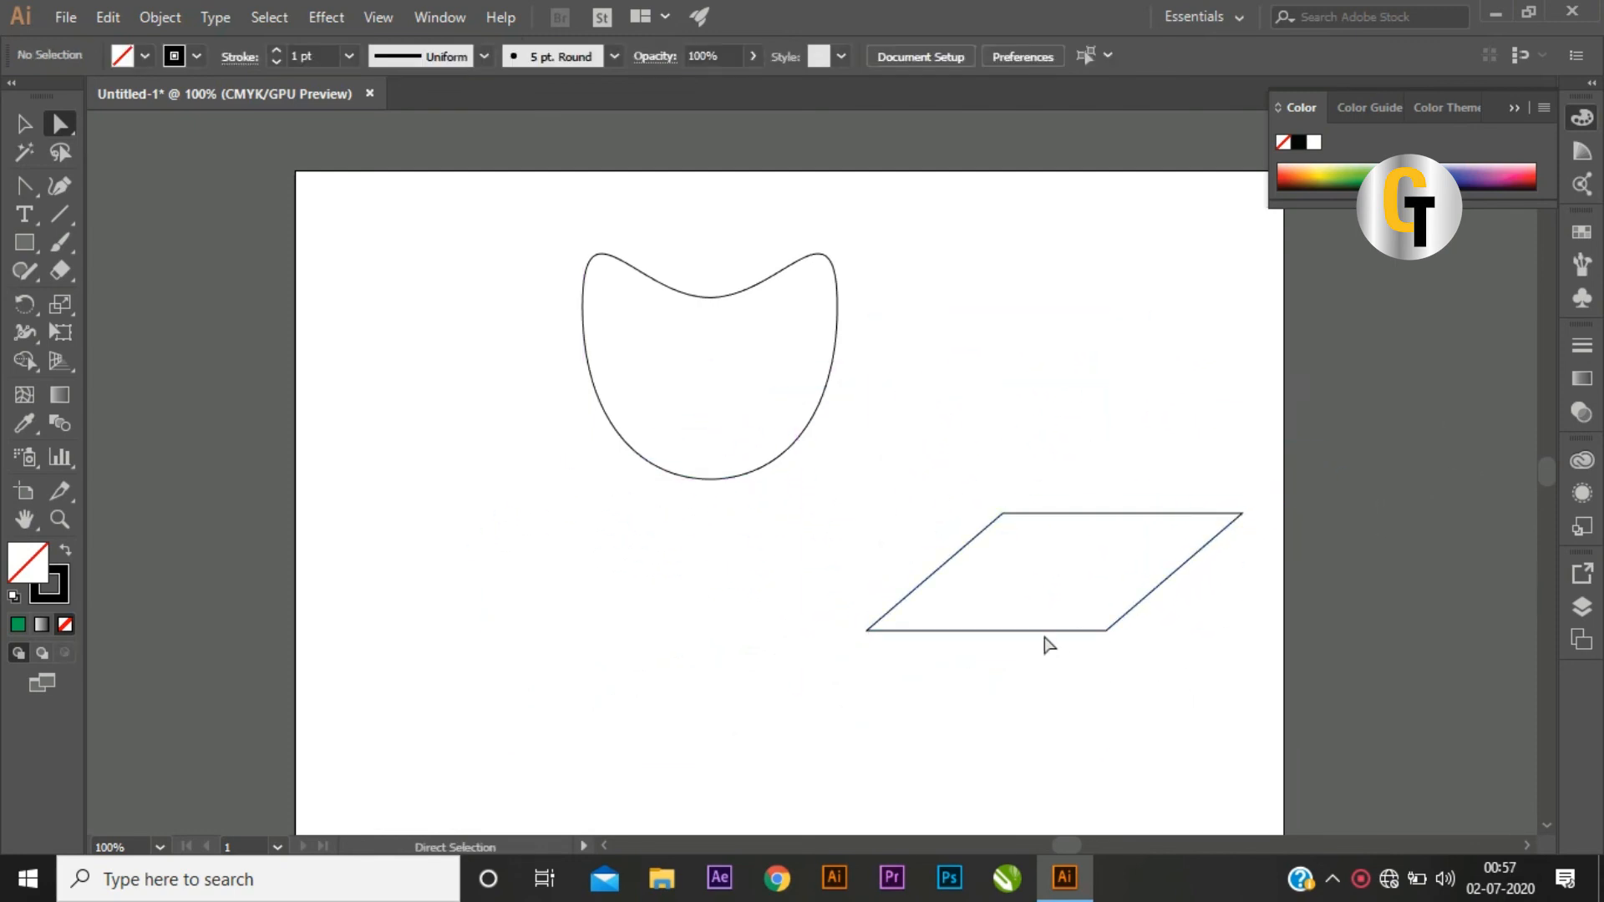
Step: Duplicate the parallelogram down and to the left so the copy's top edge meets the original's bottom edge
key(alt)
click(34, 129)
click(1036, 632)
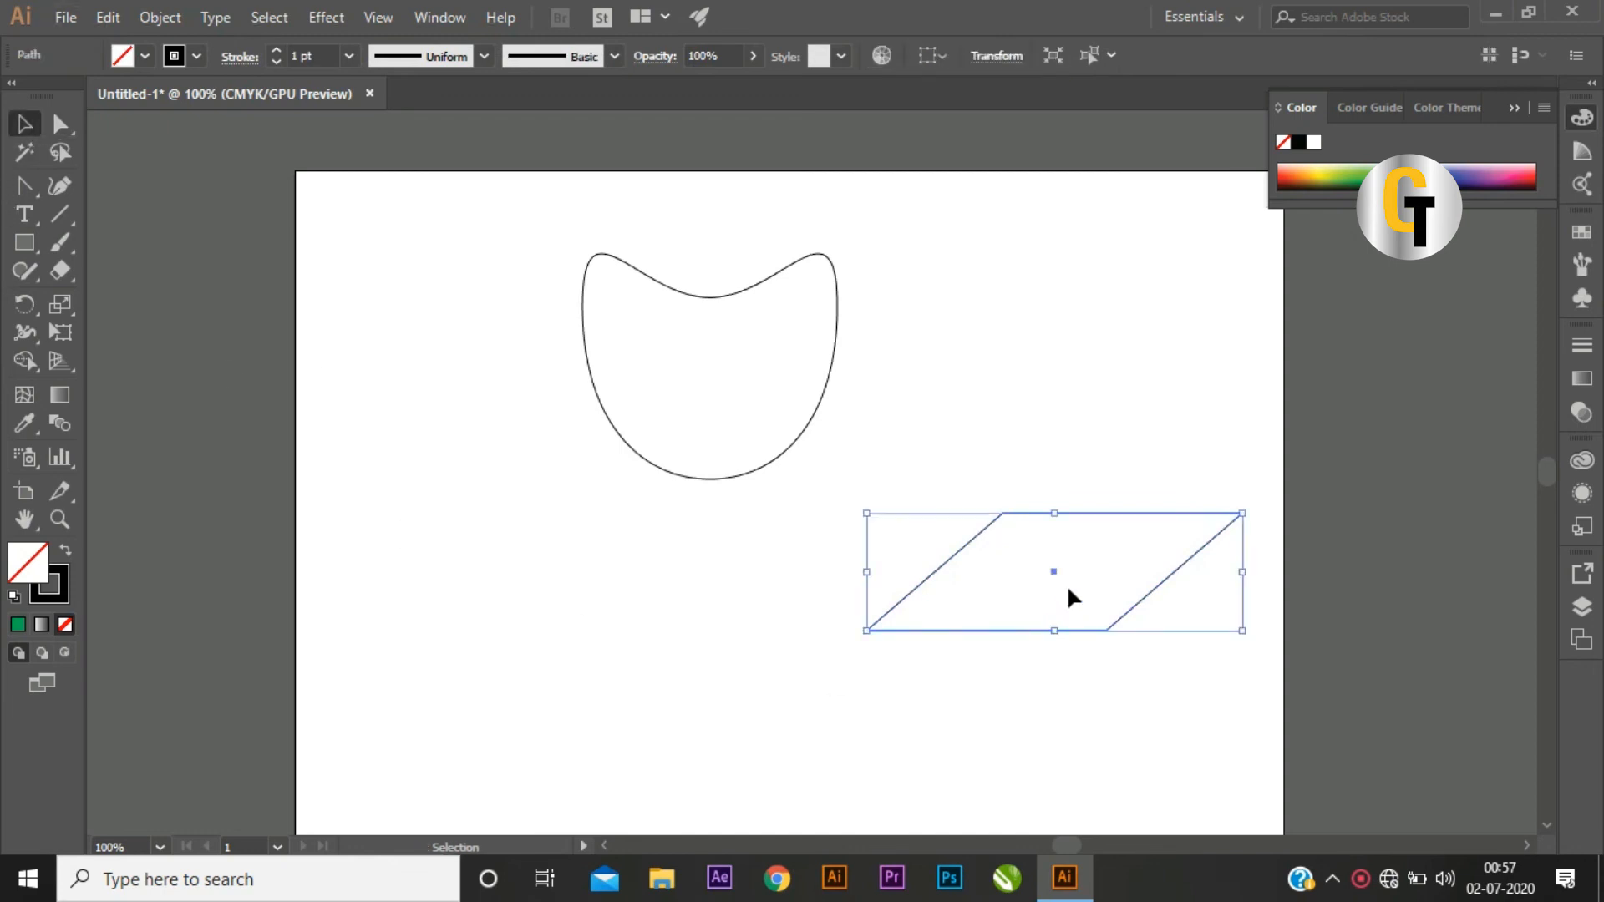
drag(1008, 647, 985, 699)
drag(981, 594, 908, 641)
click(1036, 775)
click(1063, 631)
drag(1051, 582, 919, 698)
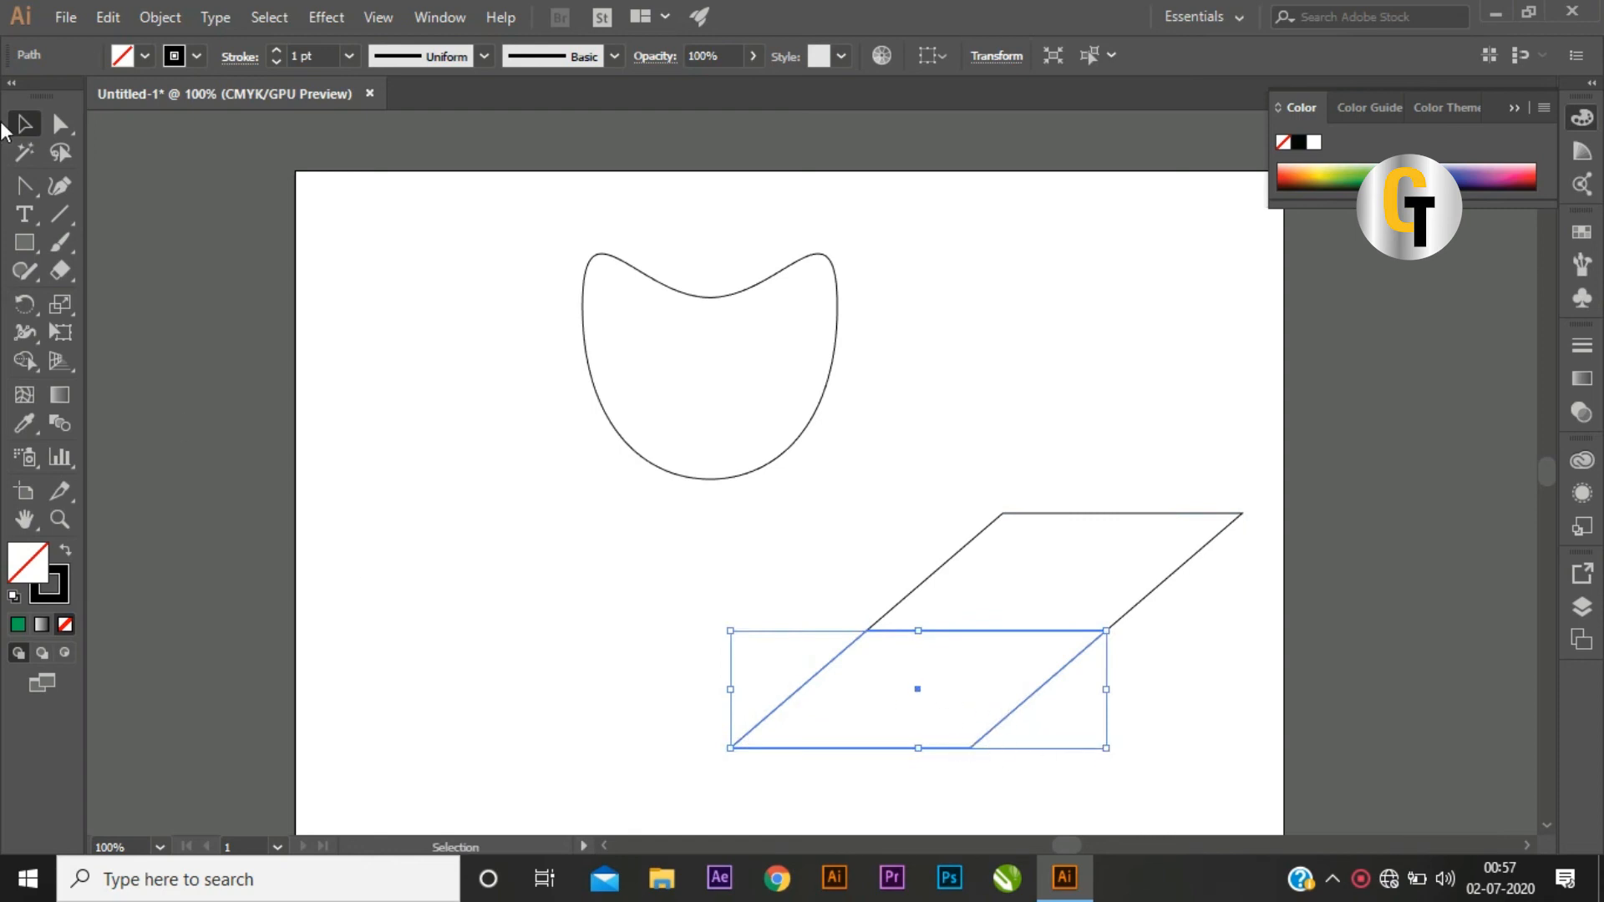
Step: Raise the copy's two bottom anchor points high above the original parallelogram to form an upright face, and deselect it
click(55, 117)
drag(644, 705, 1062, 844)
drag(967, 709, 1102, 247)
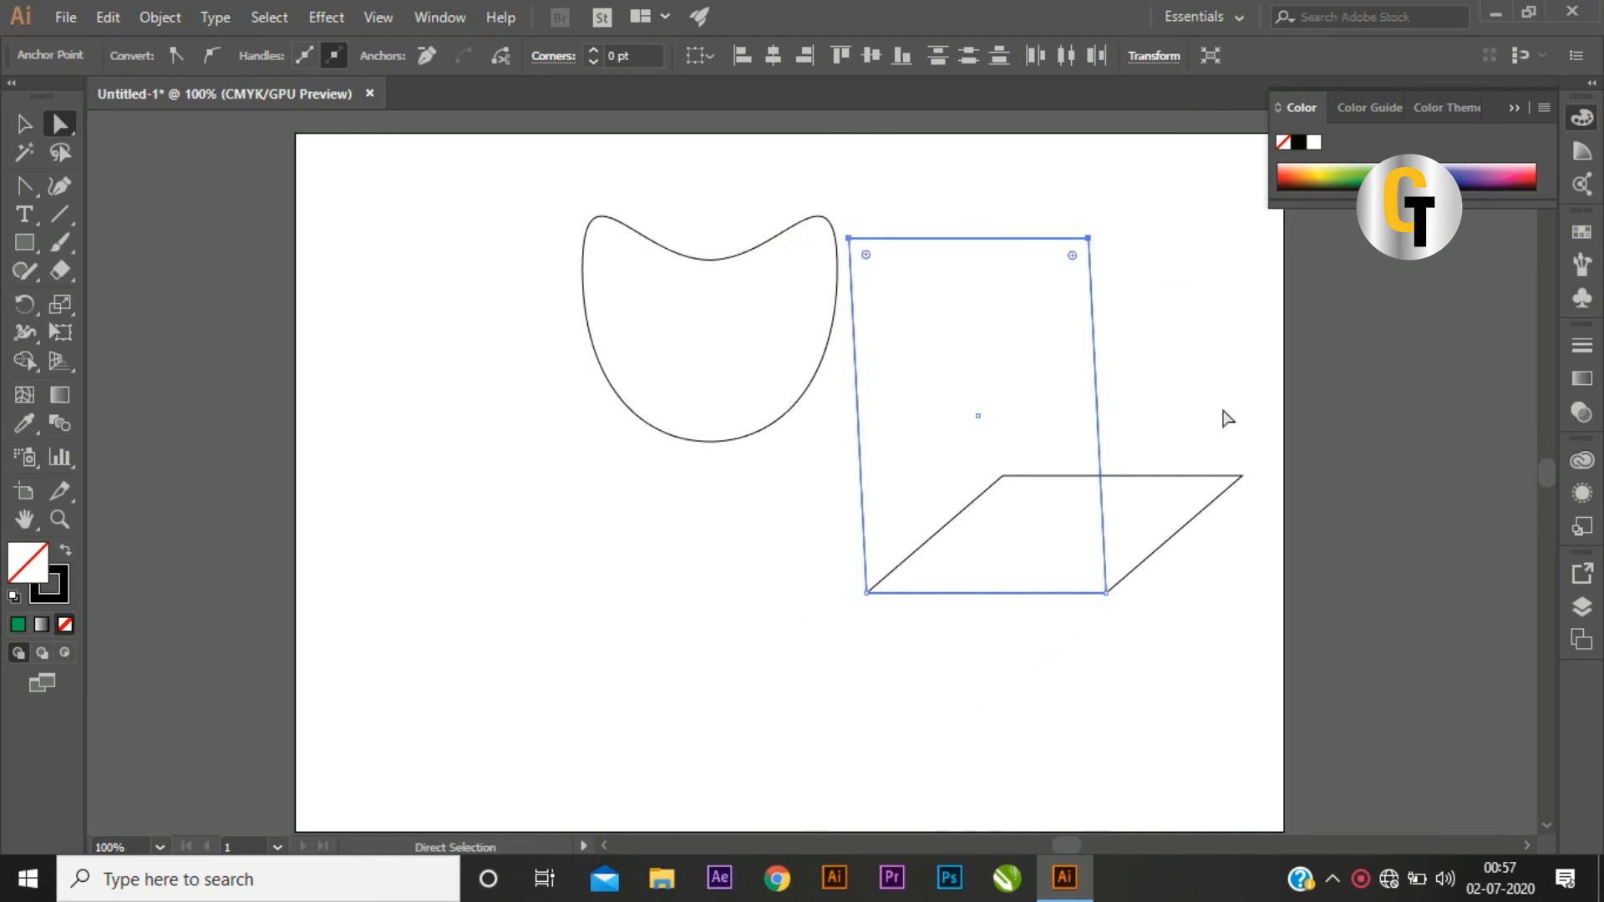
click(28, 122)
click(837, 555)
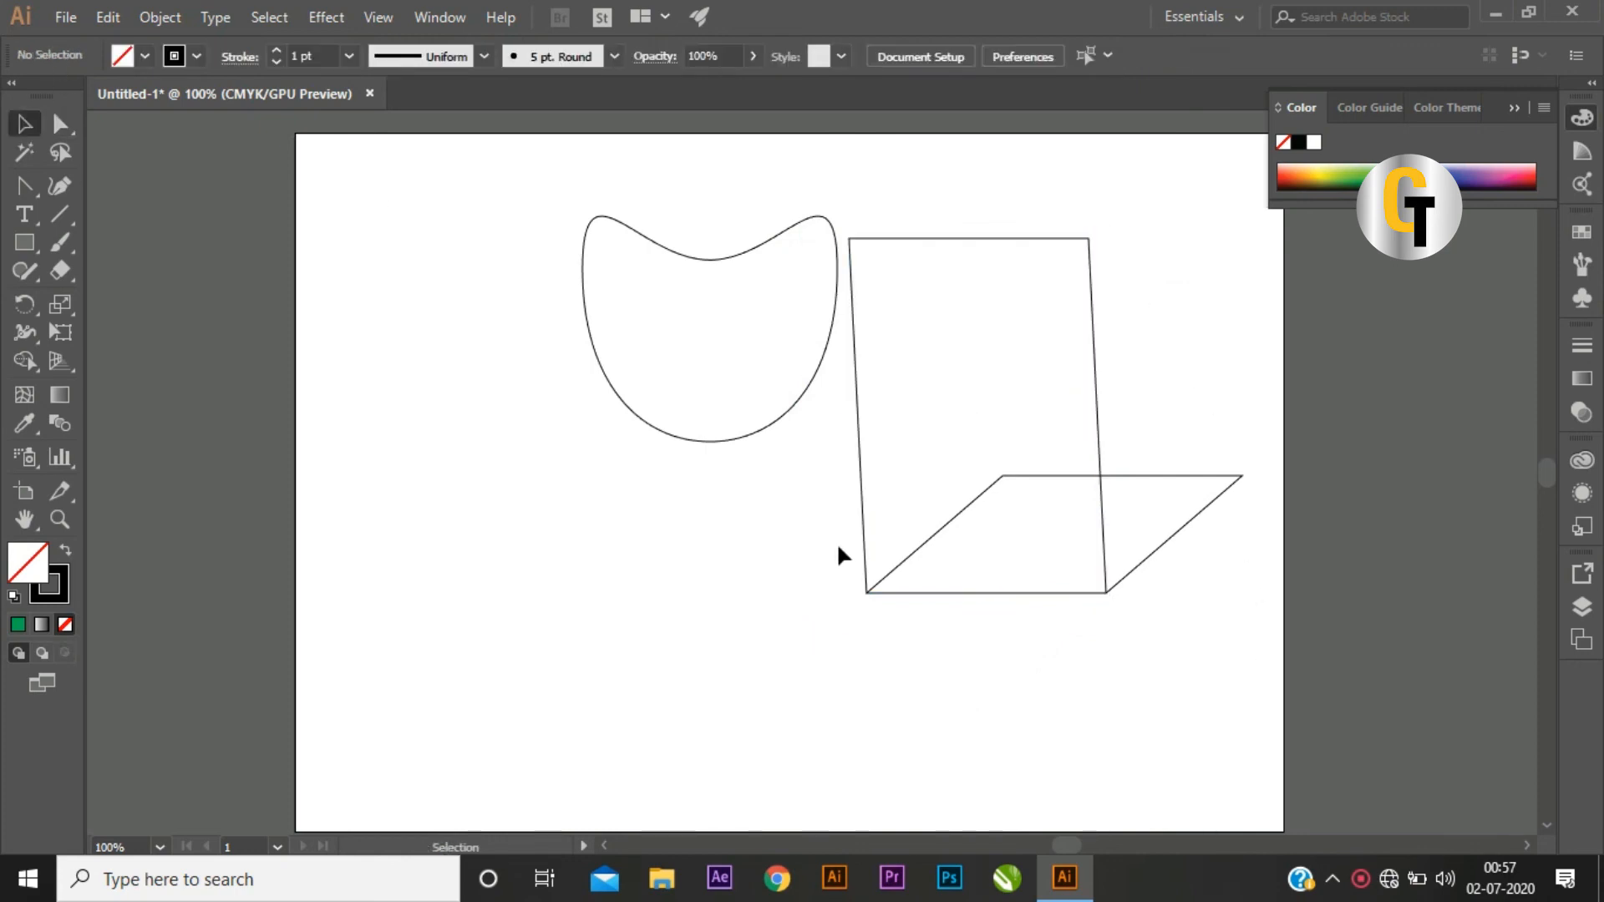